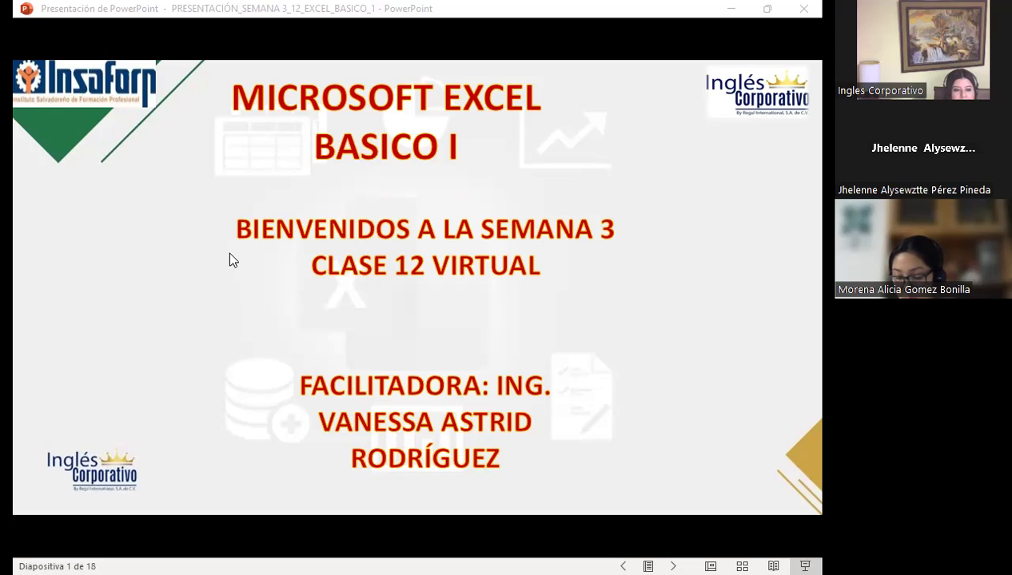
# Step: Bring the PowerPoint presentation window with the Excel Básico I slide into focus
pyautogui.click(395, 531)
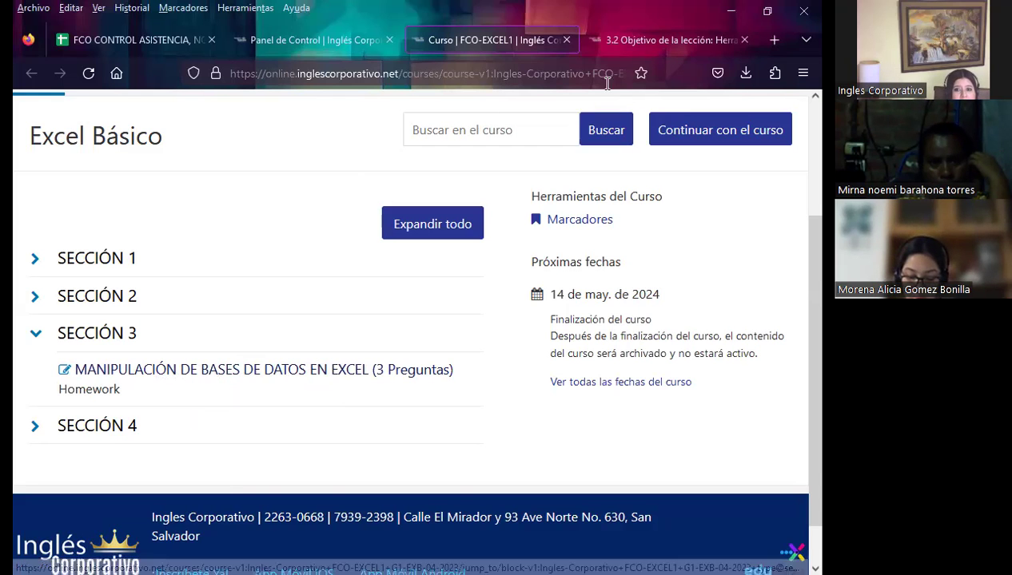
# Step: Switch to the browser tab for lesson 3.2 Objetivo de la lección: Herramienta formulario
pyautogui.click(667, 39)
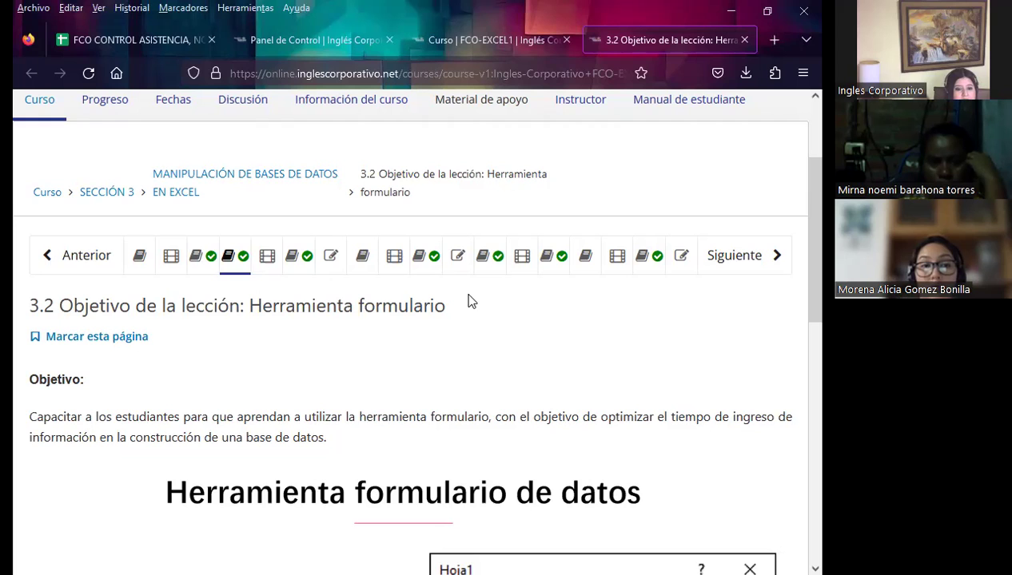
# Step: Scroll down through the Herramienta formulario lesson page
pyautogui.scroll(-2, 481, 321)
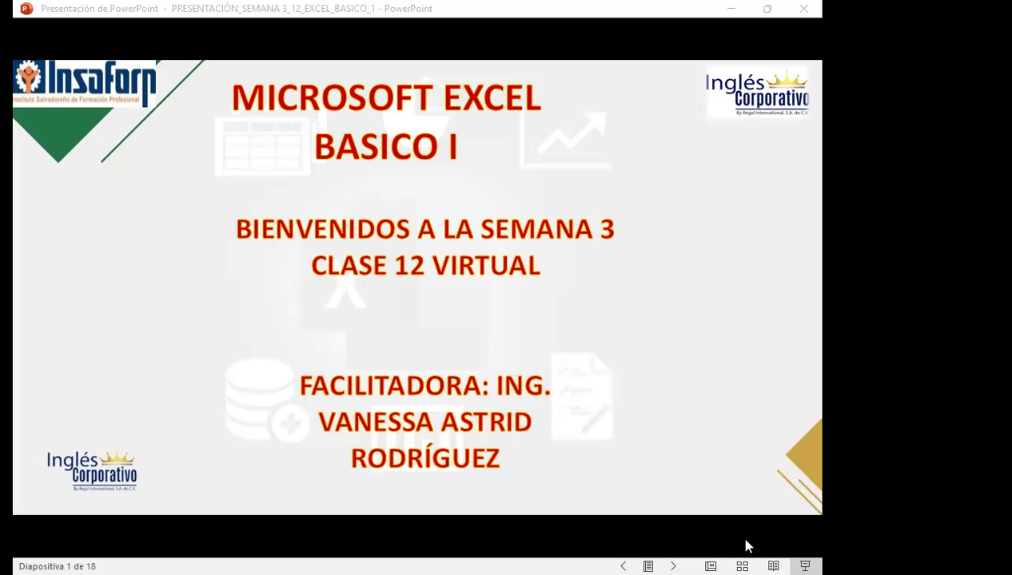
pyautogui.click(607, 479)
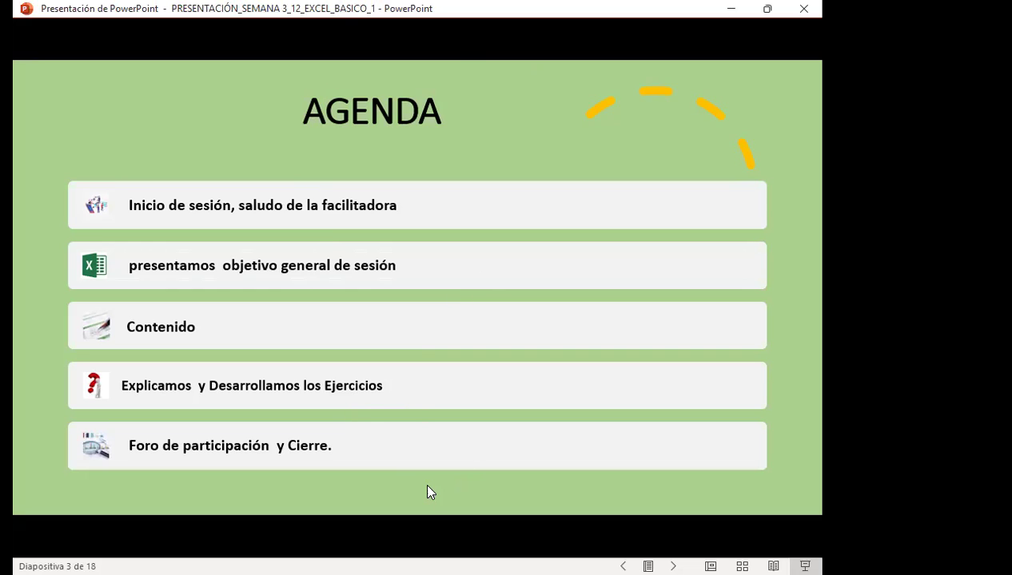
# Step: Advance the slideshow to the Objetivo General slide
pyautogui.click(517, 490)
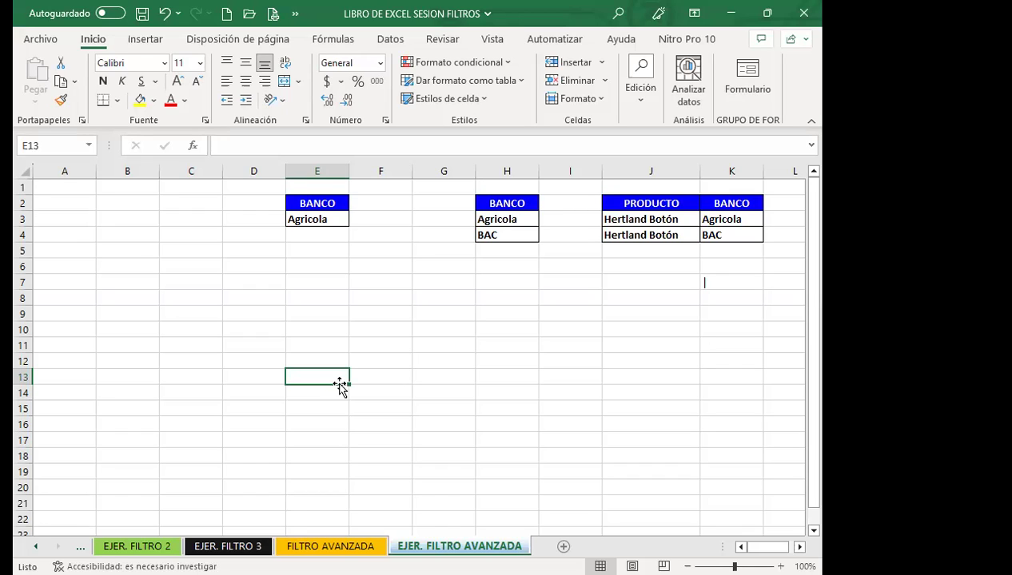
# Step: Select the empty cells F11, F12 and H10 on the exercise sheet
pyautogui.click(353, 343)
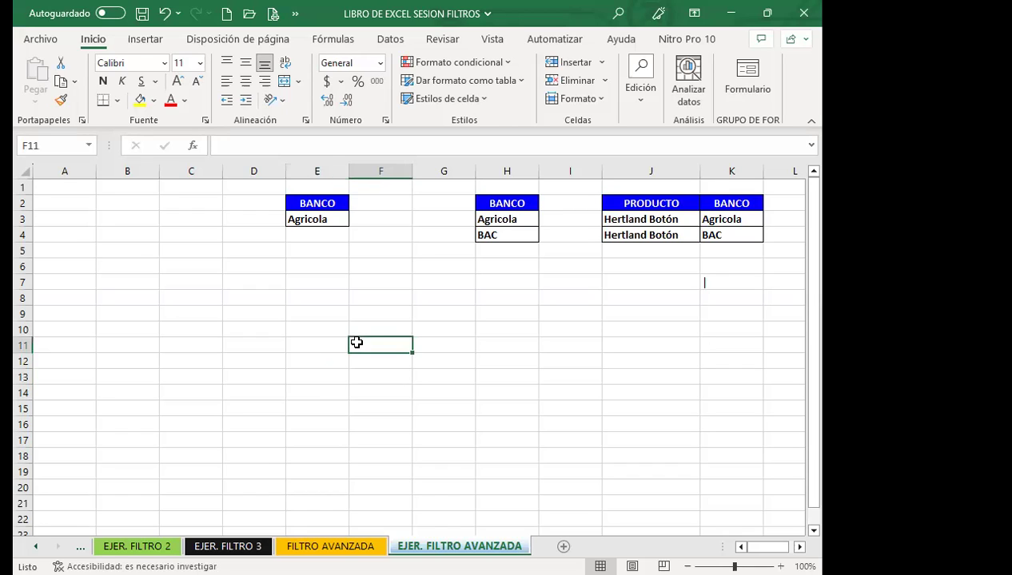
pyautogui.click(400, 318)
pyautogui.click(367, 360)
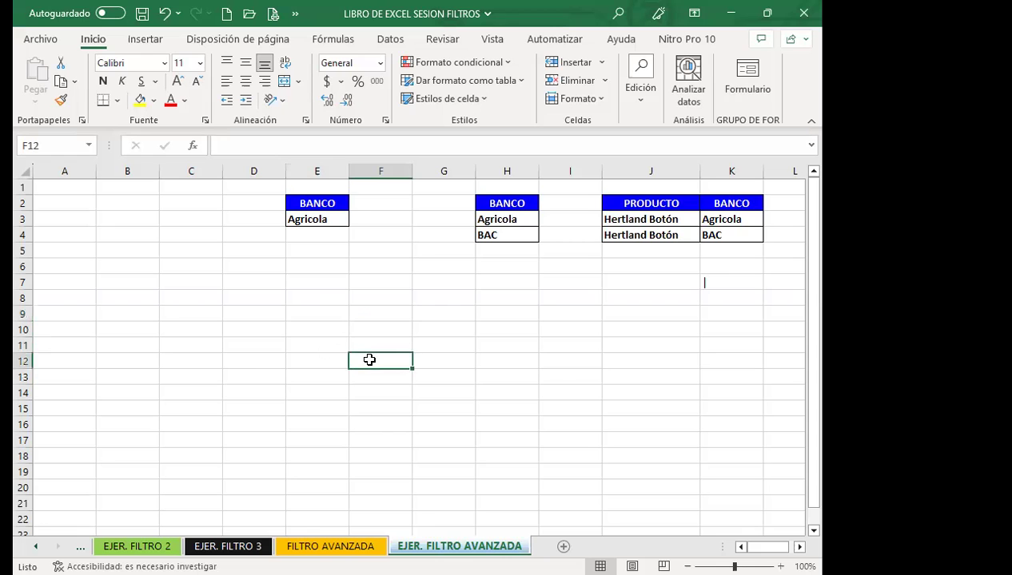
pyautogui.click(476, 331)
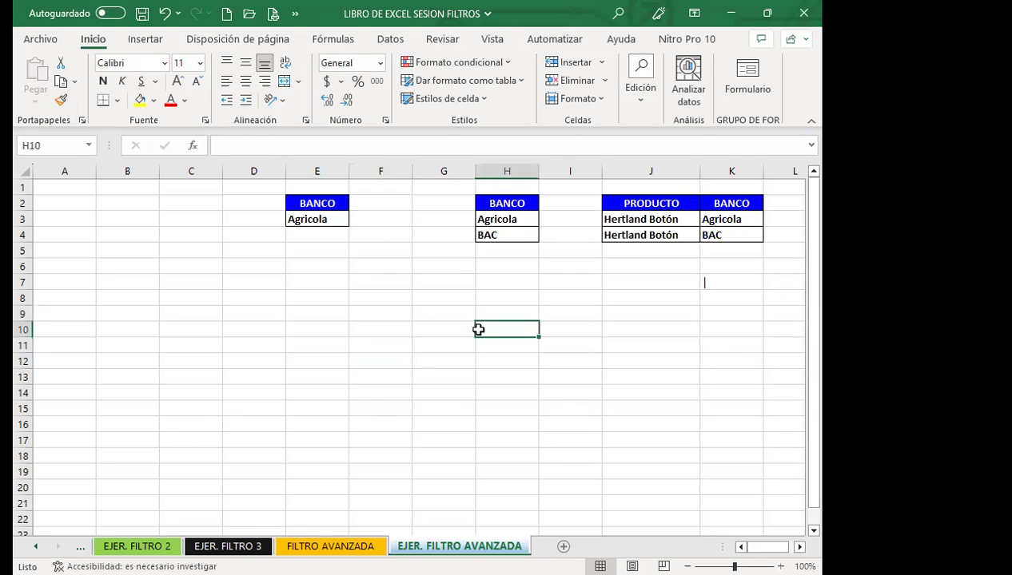
# Step: Go to the FILTRO AVANZADA sheet, browse the sales table, select D12 and show the Datos tools
pyautogui.click(349, 547)
pyautogui.scroll(-6, 423, 400)
pyautogui.scroll(-4, 479, 360)
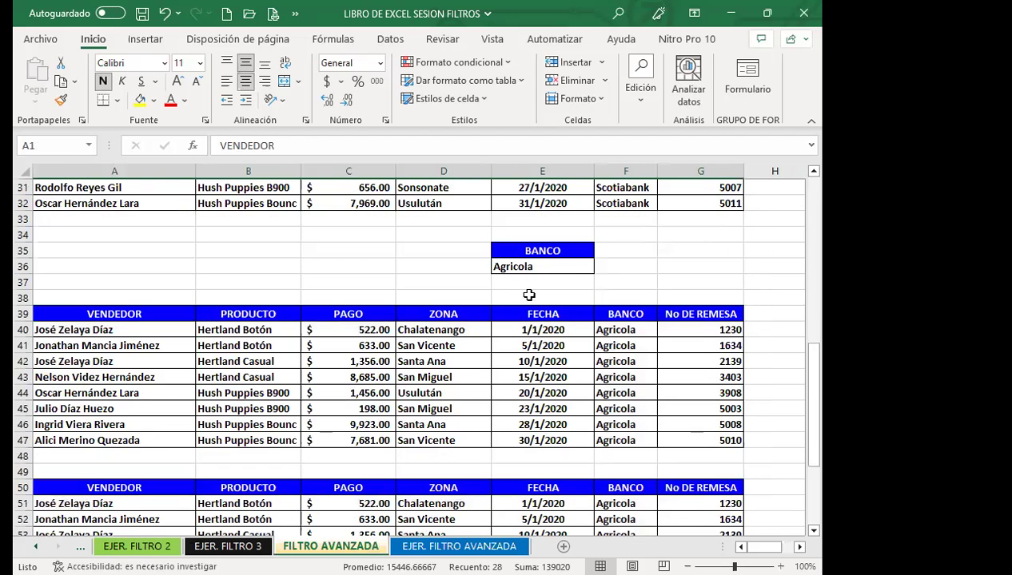
pyautogui.scroll(-1, 536, 271)
pyautogui.scroll(-5, 479, 372)
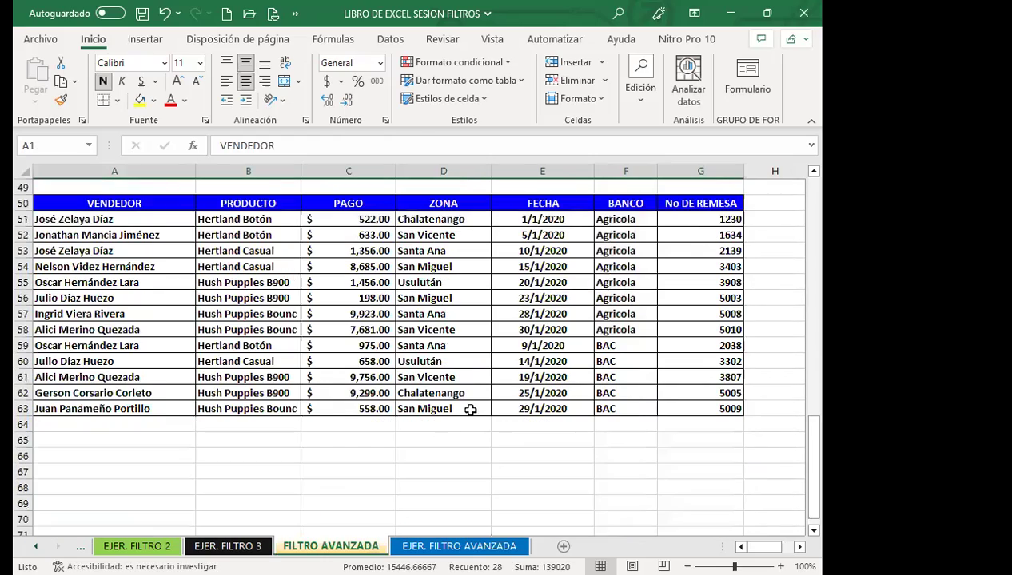
pyautogui.scroll(3, 471, 376)
pyautogui.scroll(9, 520, 343)
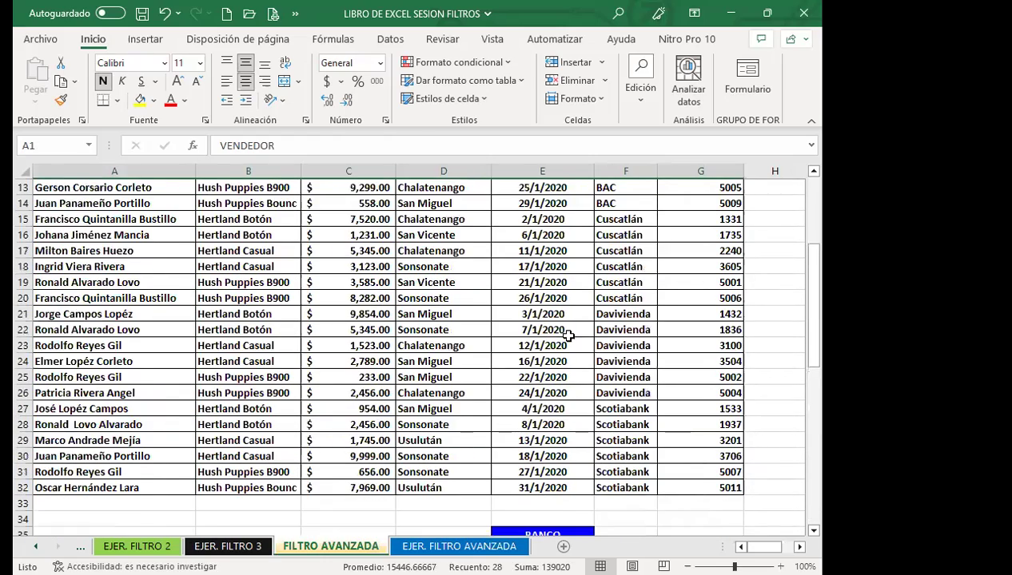
pyautogui.scroll(4, 495, 351)
pyautogui.click(448, 356)
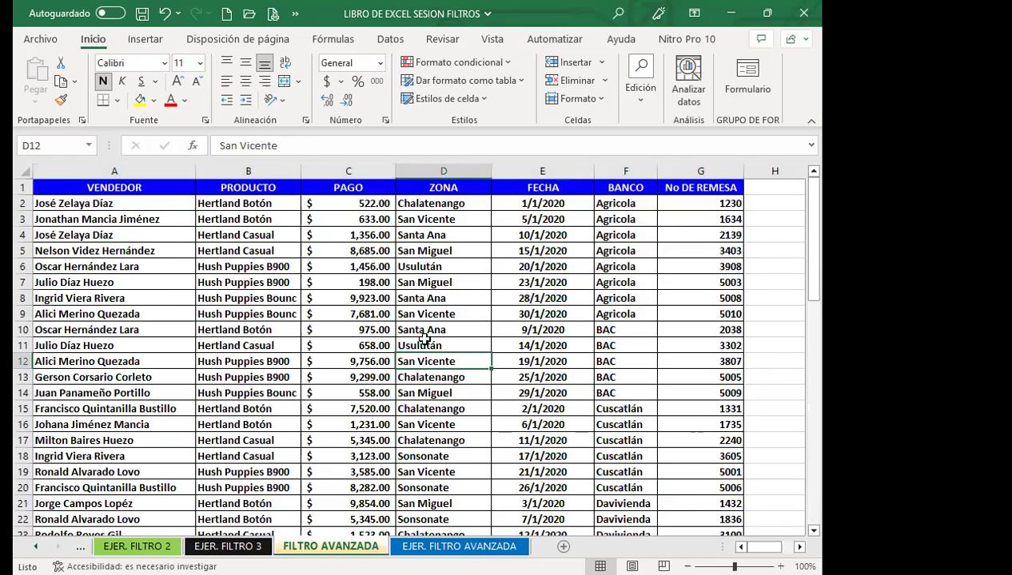
pyautogui.click(380, 40)
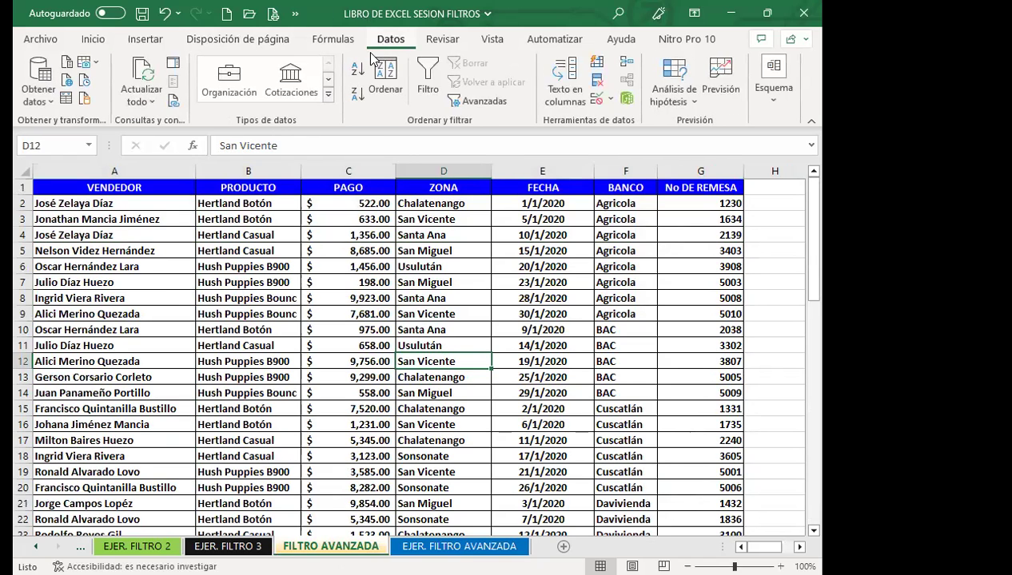
pyautogui.click(483, 101)
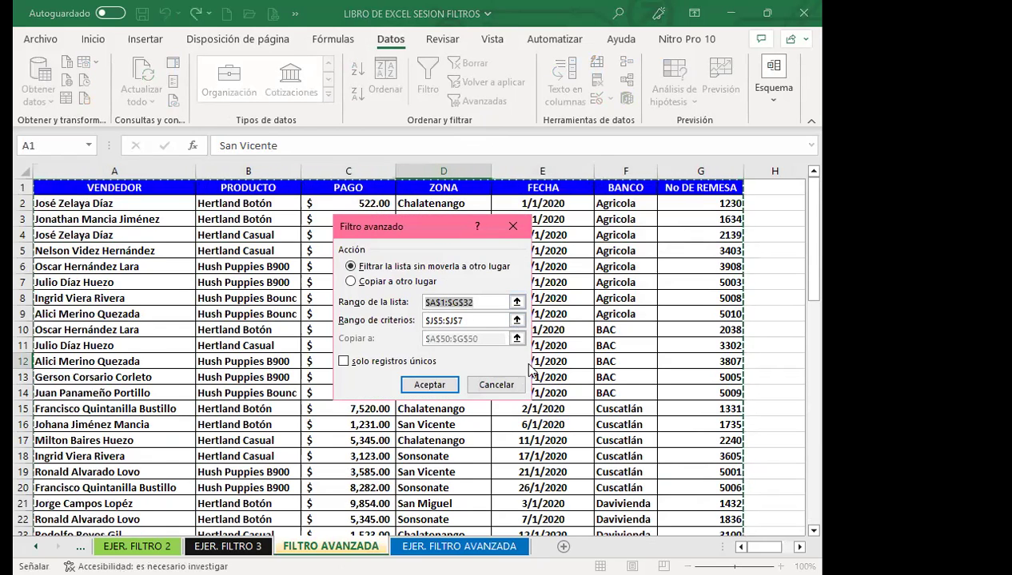
pyautogui.scroll(-1, 493, 369)
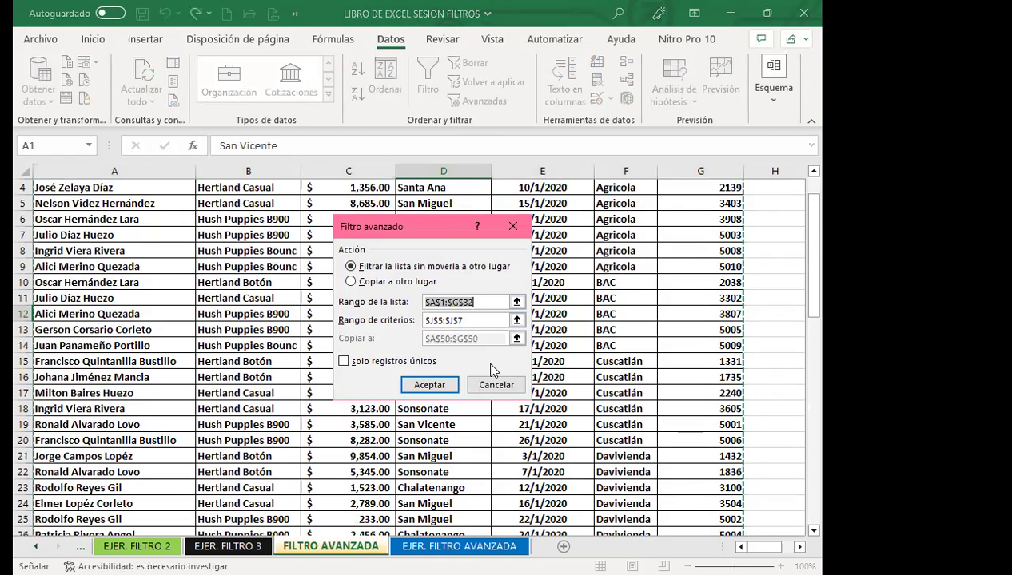
pyautogui.scroll(-1, 463, 344)
pyautogui.scroll(-1, 450, 372)
pyautogui.scroll(-4, 528, 432)
pyautogui.scroll(-3, 528, 433)
pyautogui.scroll(-3, 490, 449)
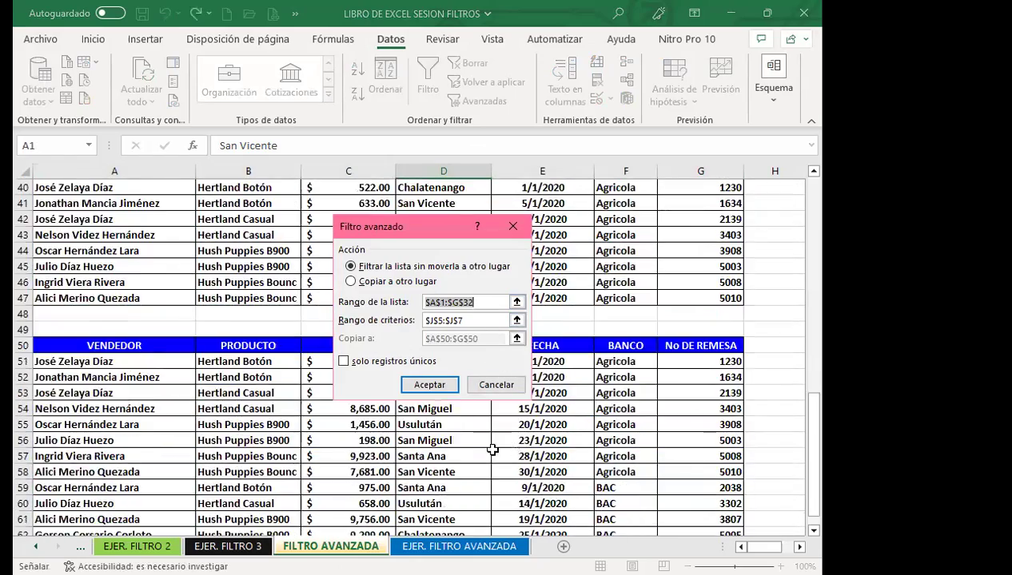
pyautogui.scroll(-3, 418, 444)
pyautogui.scroll(-1, 418, 444)
pyautogui.scroll(2, 576, 427)
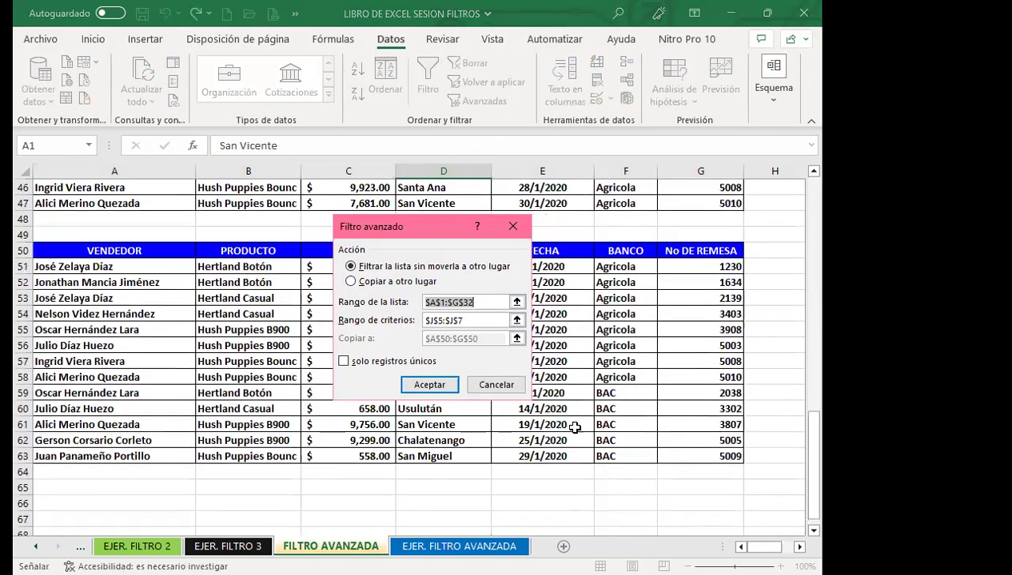
pyautogui.click(468, 320)
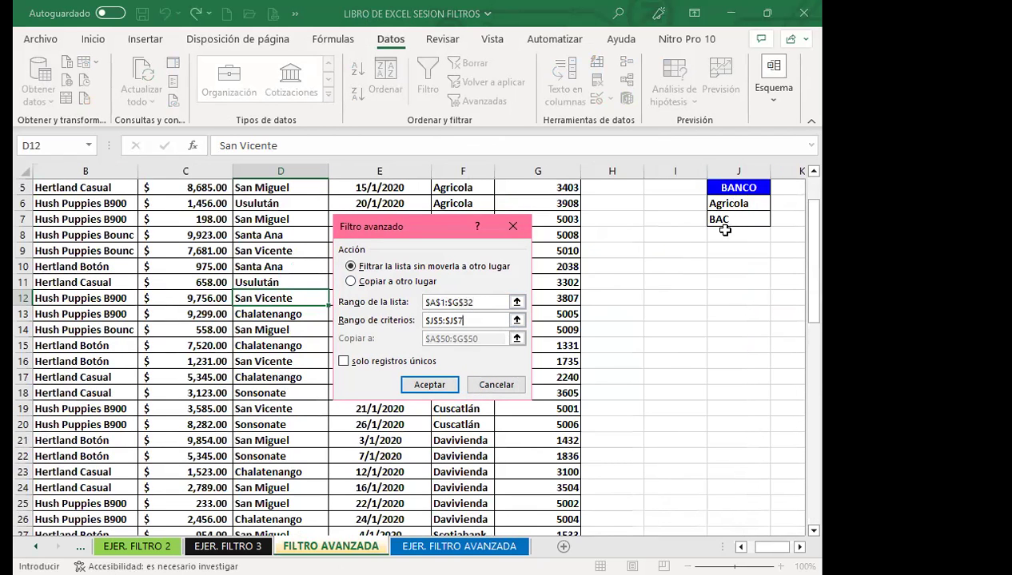
pyautogui.click(494, 386)
pyautogui.scroll(-4, 359, 383)
pyautogui.scroll(-8, 267, 379)
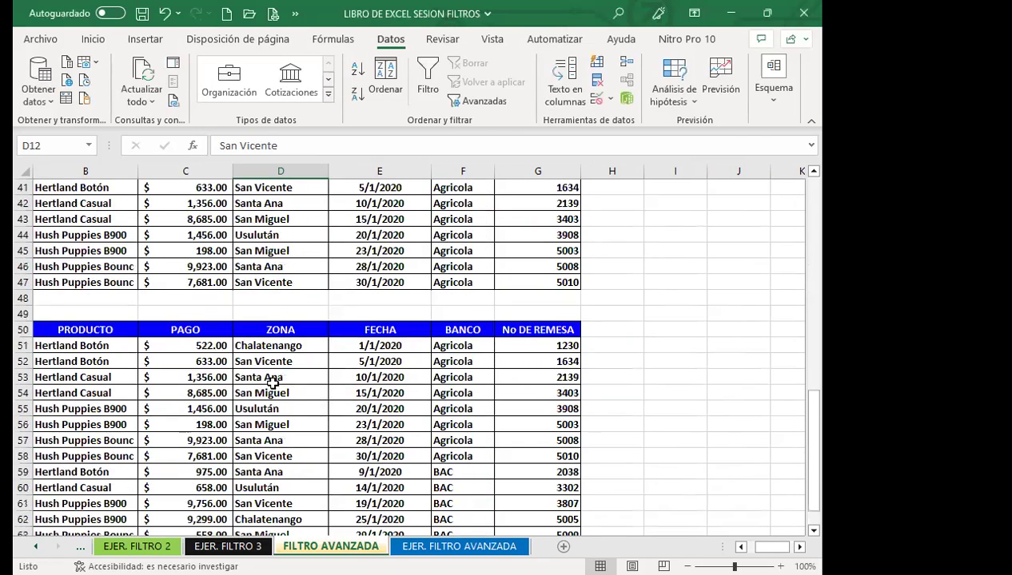
pyautogui.scroll(-3, 267, 378)
pyautogui.scroll(1, 95, 249)
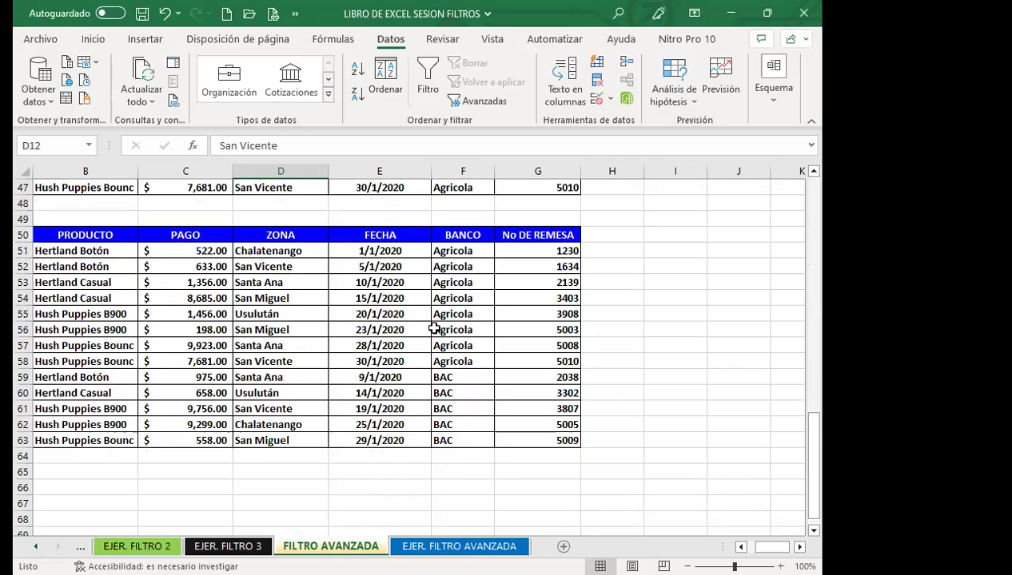
pyautogui.click(460, 284)
pyautogui.click(455, 389)
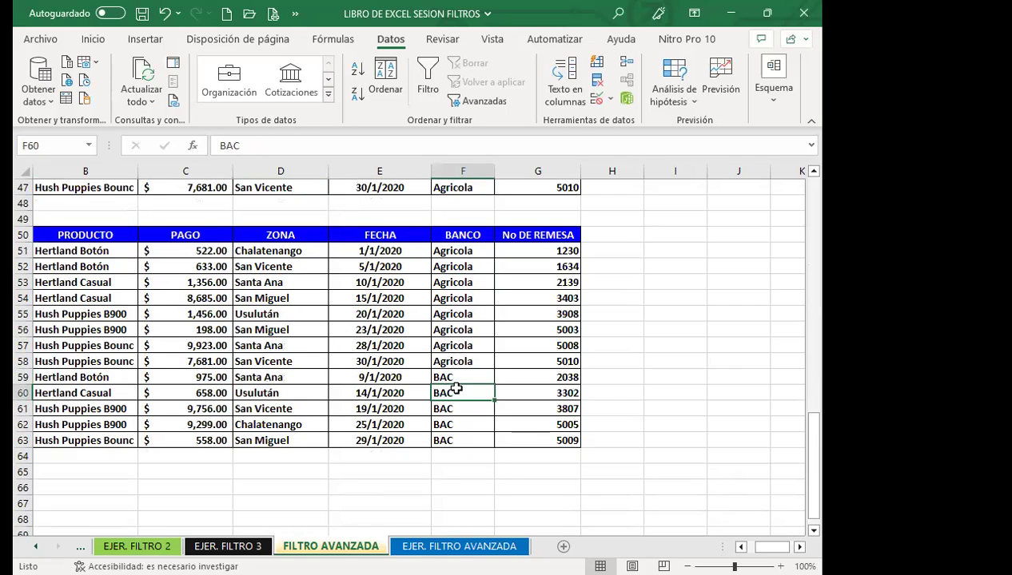
# Step: Check cell E7 on EJER. FILTRO AVANZADA, then inspect BAC, Santa Ana and FECHA cells in the sales table
pyautogui.click(426, 546)
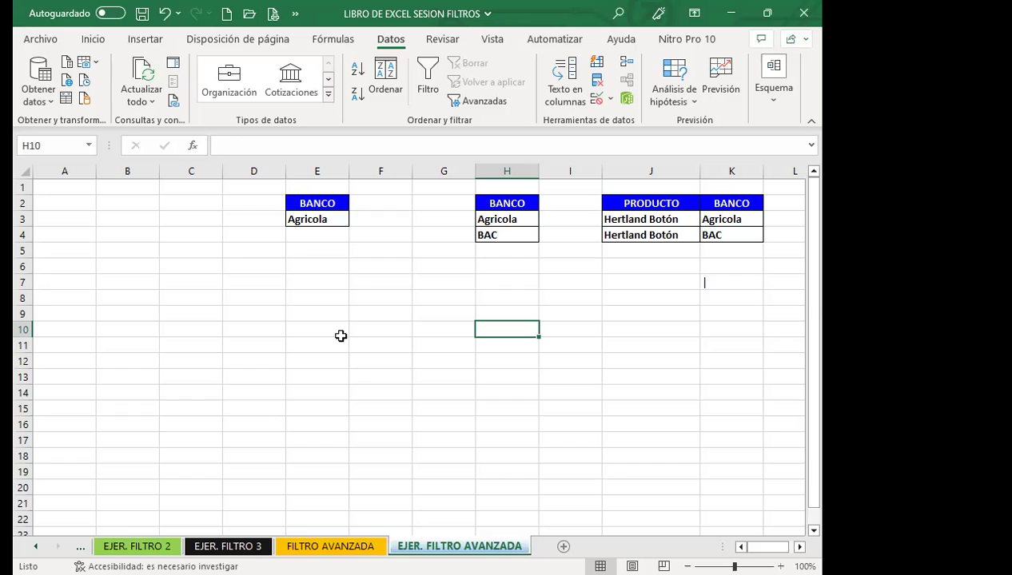
pyautogui.click(320, 276)
pyautogui.click(326, 543)
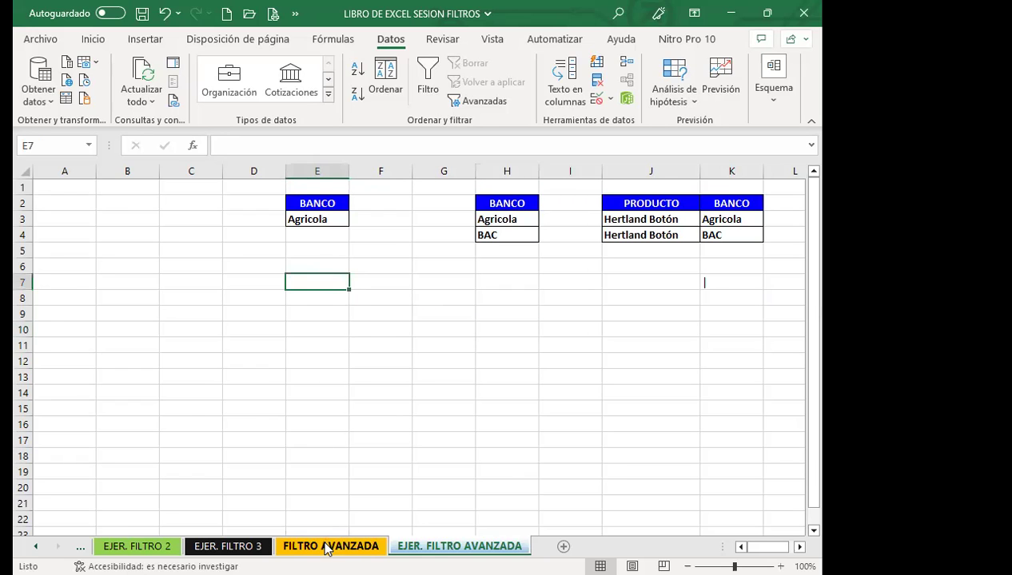
pyautogui.scroll(4, 335, 398)
pyautogui.scroll(11, 356, 388)
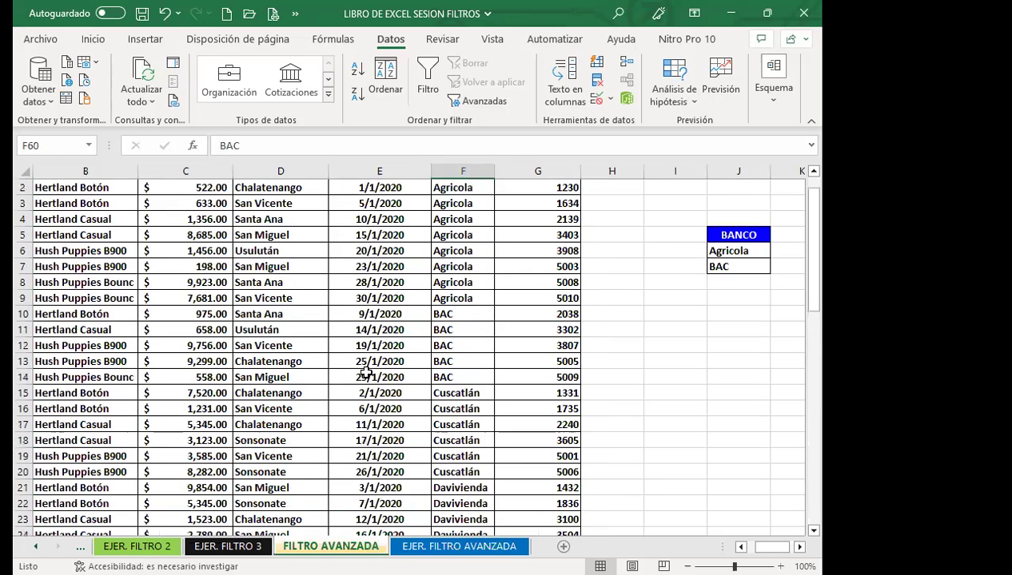
pyautogui.click(366, 374)
pyautogui.click(372, 344)
pyautogui.click(445, 343)
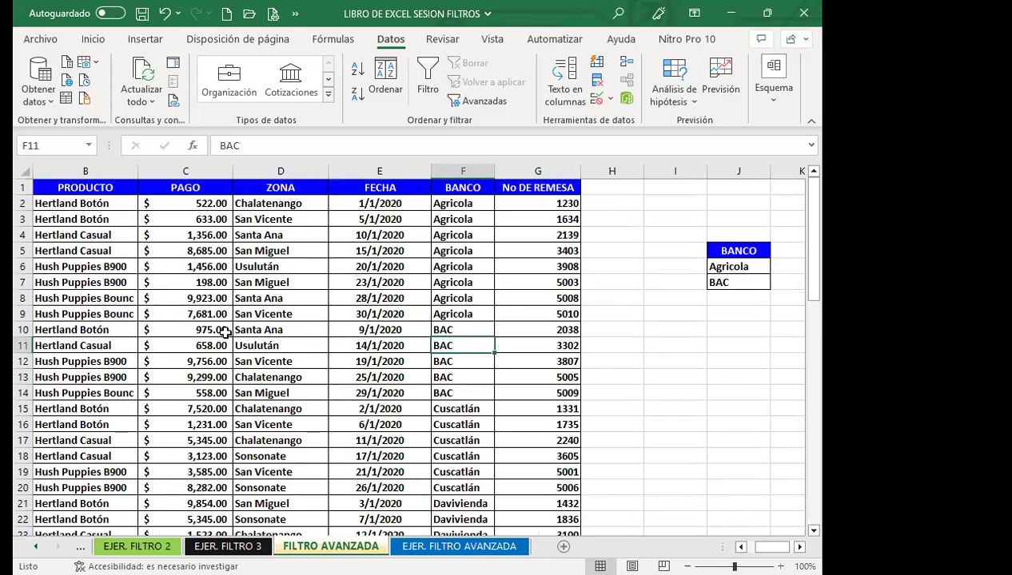
pyautogui.click(271, 331)
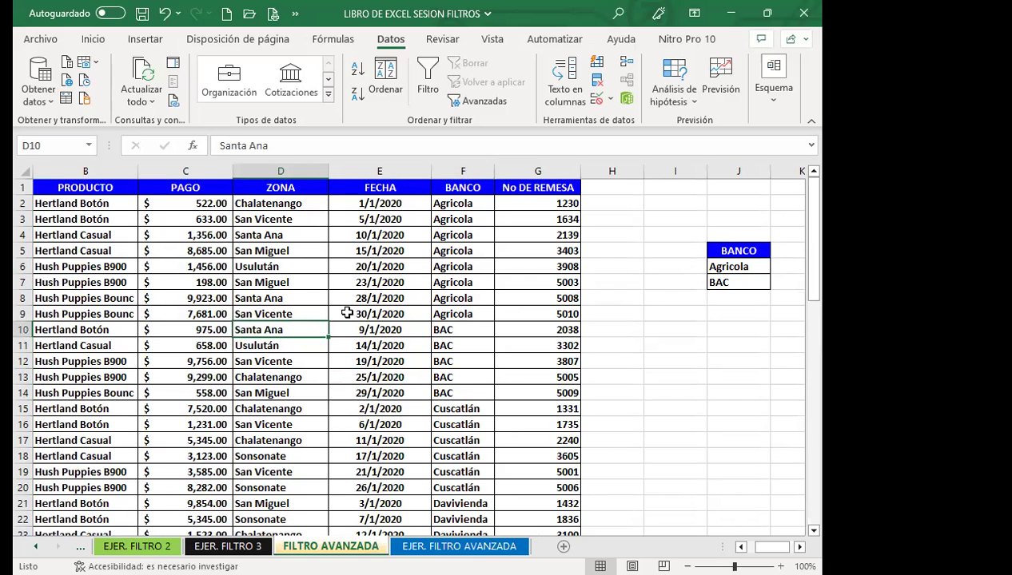
pyautogui.click(293, 295)
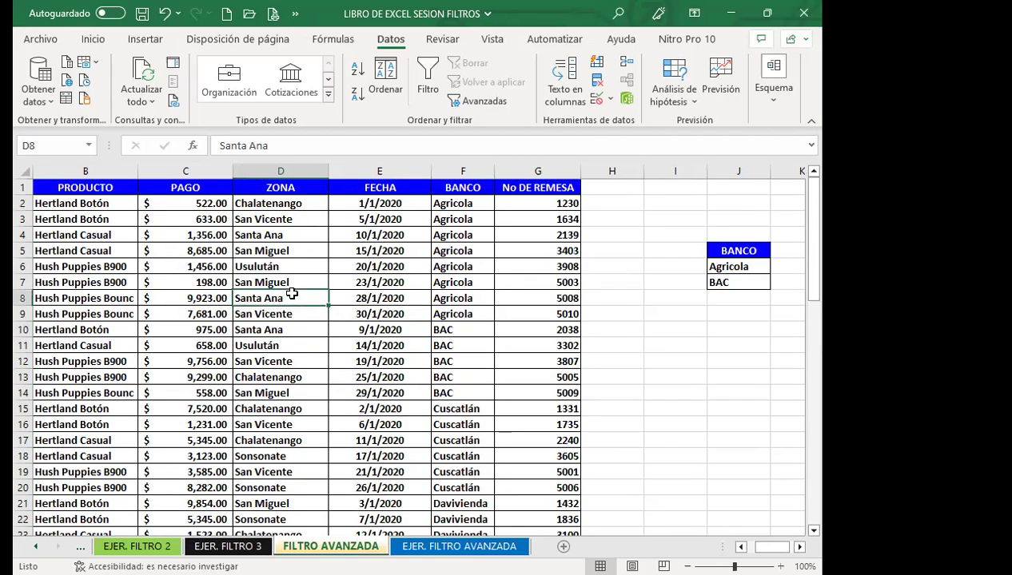
pyautogui.click(330, 187)
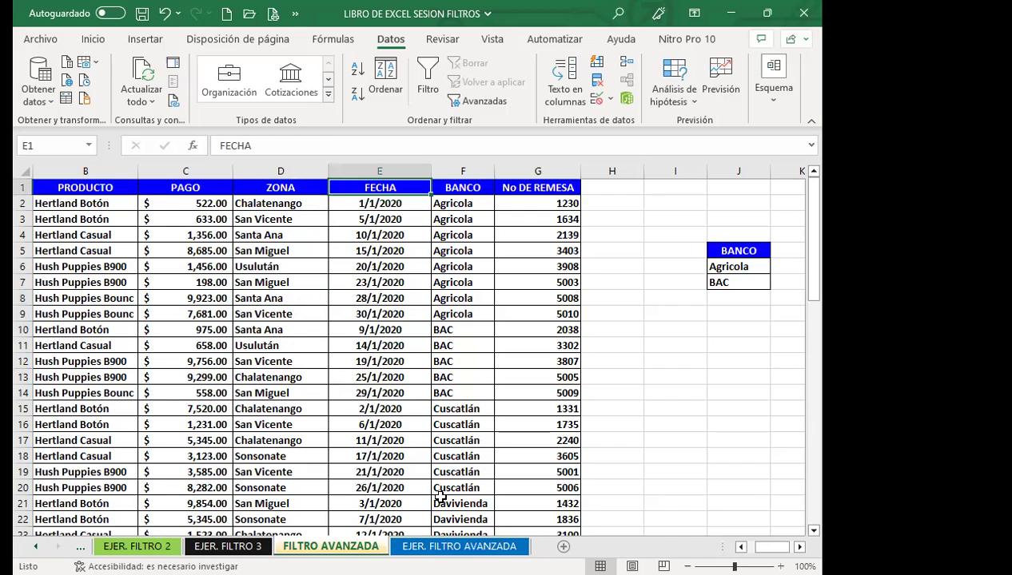
# Step: Check the Agricola criterion in E3, then review the Chalatenango and Santa Ana zone entries
pyautogui.click(447, 546)
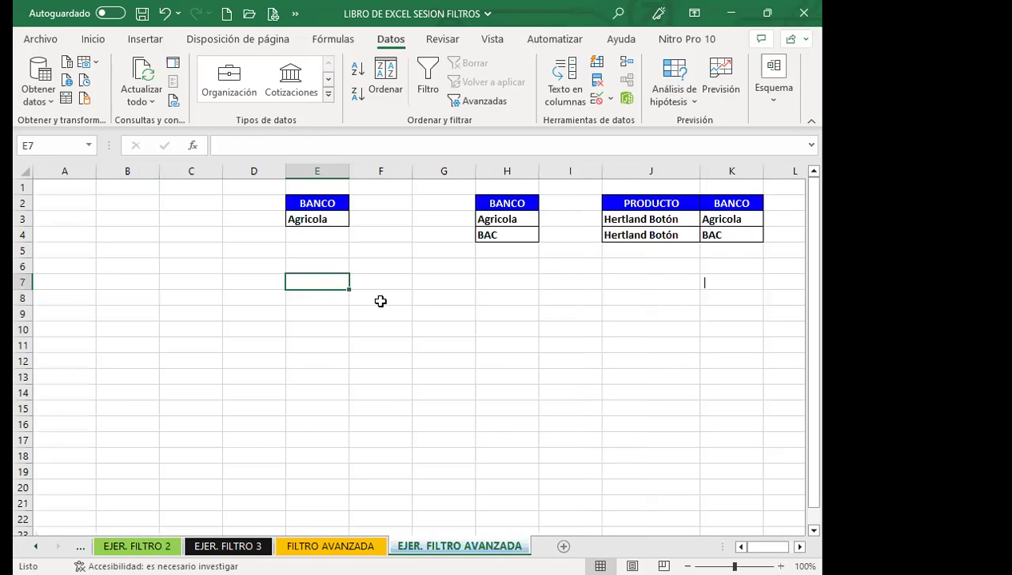
pyautogui.click(317, 221)
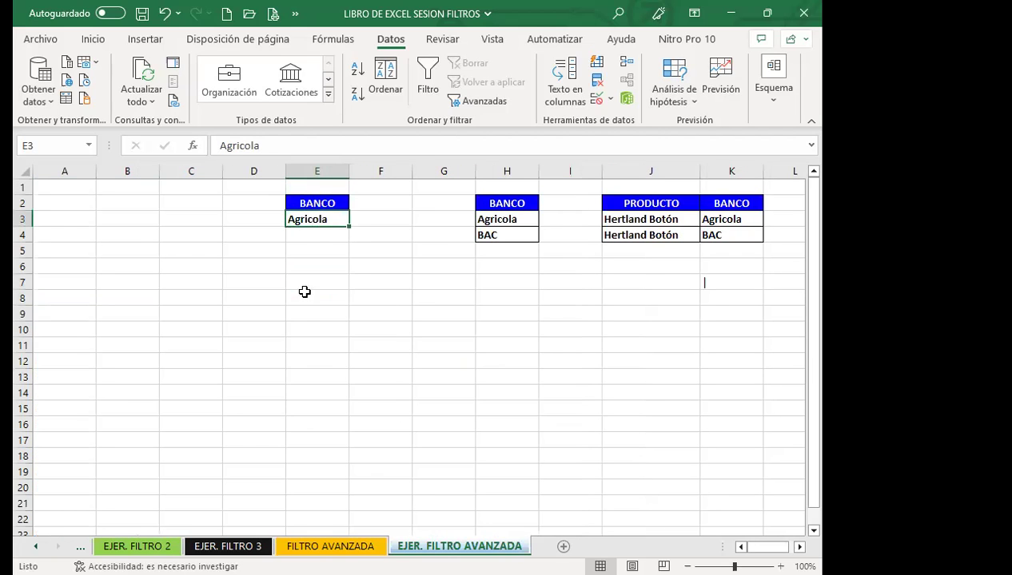
pyautogui.click(303, 545)
pyautogui.click(287, 377)
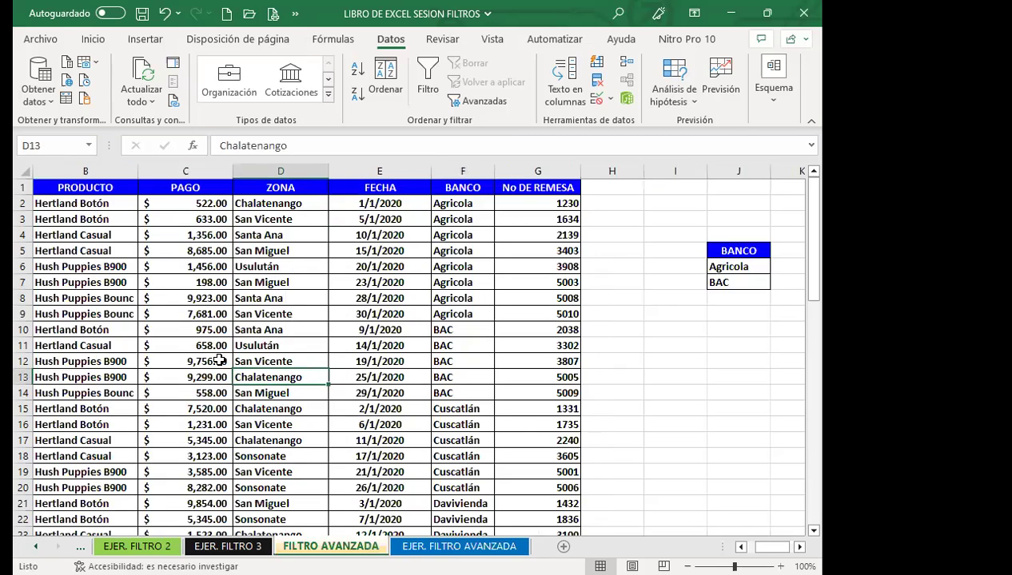
pyautogui.scroll(-3, 264, 256)
pyautogui.scroll(-3, 359, 304)
pyautogui.scroll(6, 353, 419)
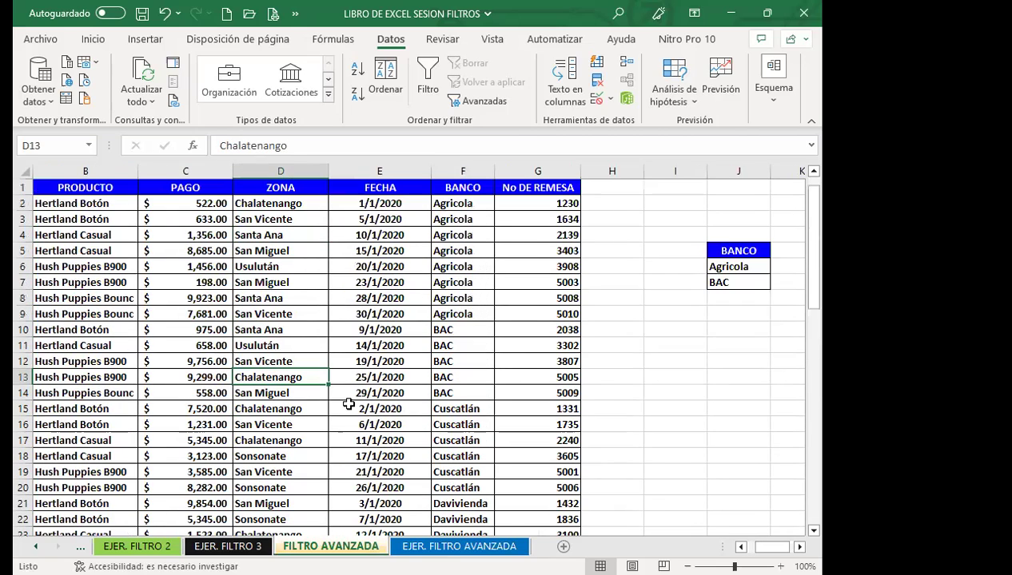
pyautogui.click(311, 331)
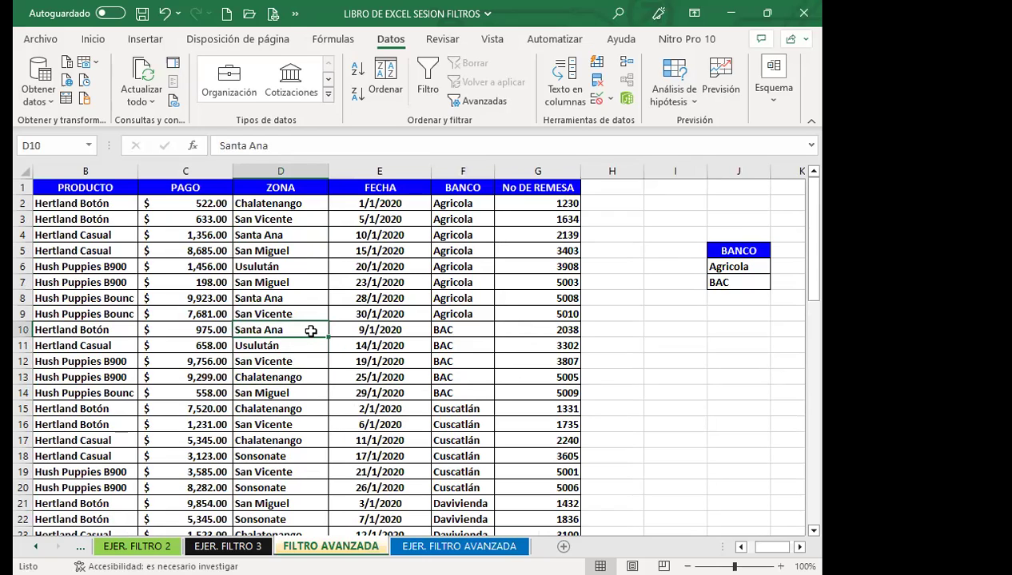
# Step: Compare the exercise sheet again, then review ZONA entries D14 and D10 on FILTRO AVANZADA
pyautogui.click(420, 542)
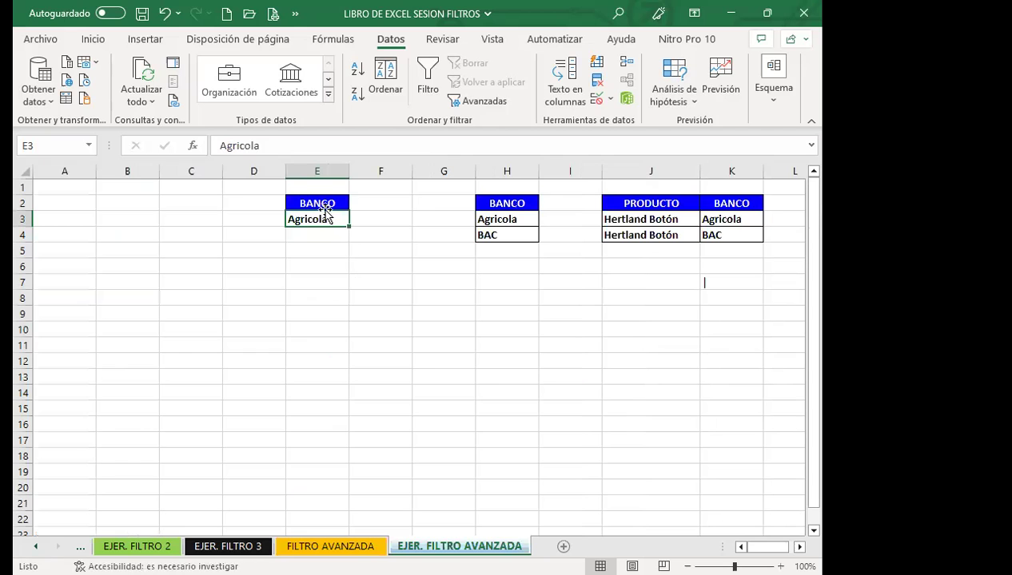
pyautogui.click(325, 544)
pyautogui.click(259, 386)
pyautogui.scroll(-5, 215, 359)
pyautogui.scroll(-4, 219, 357)
pyautogui.scroll(4, 223, 358)
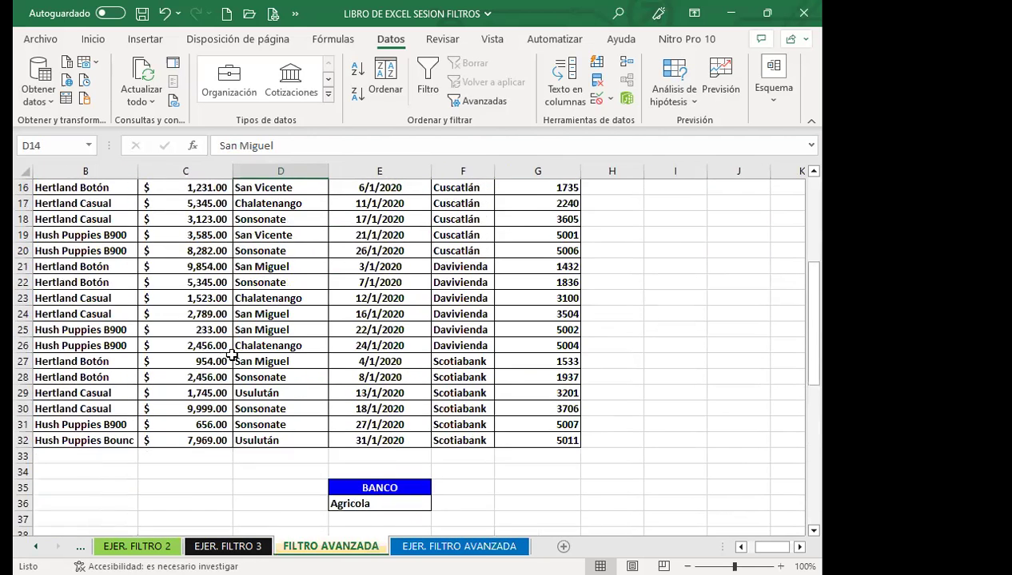
pyautogui.scroll(5, 228, 355)
pyautogui.click(294, 325)
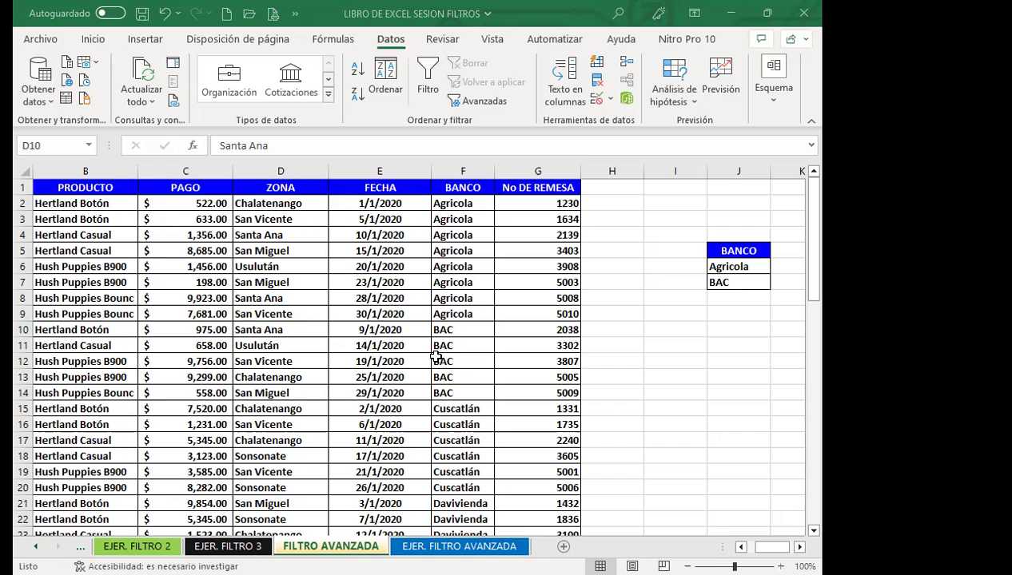
pyautogui.click(483, 102)
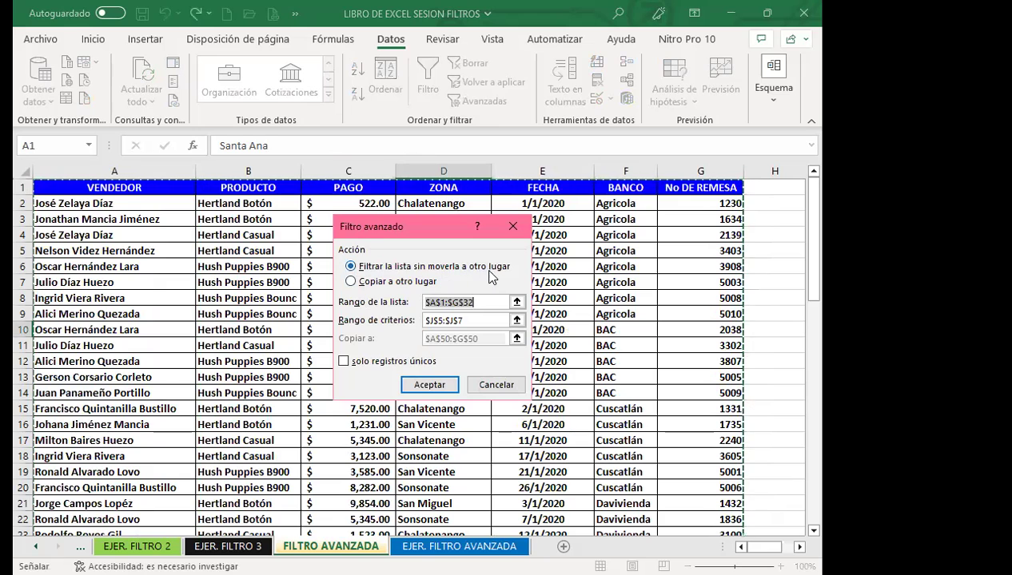
pyautogui.click(477, 303)
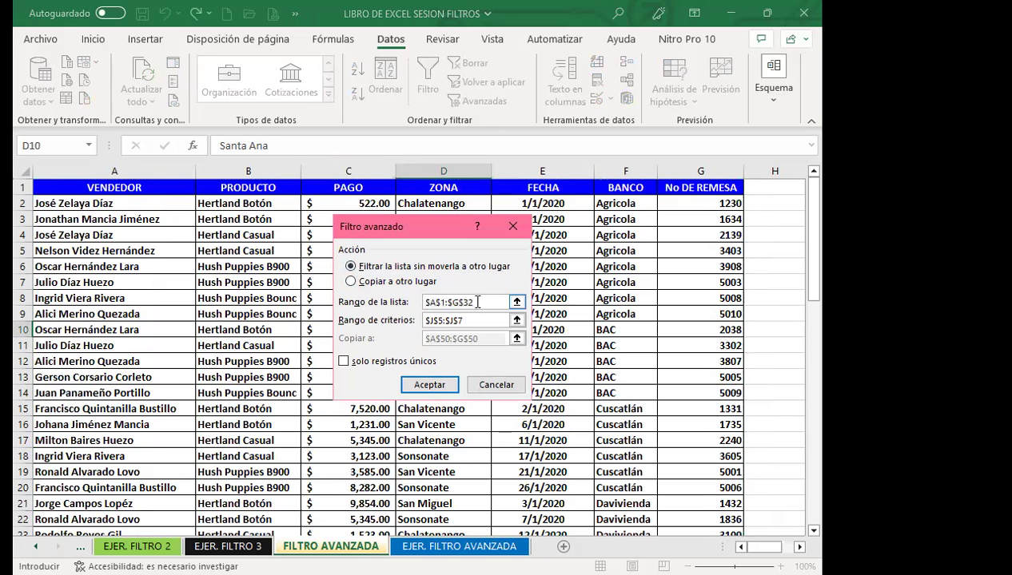
pyautogui.click(444, 320)
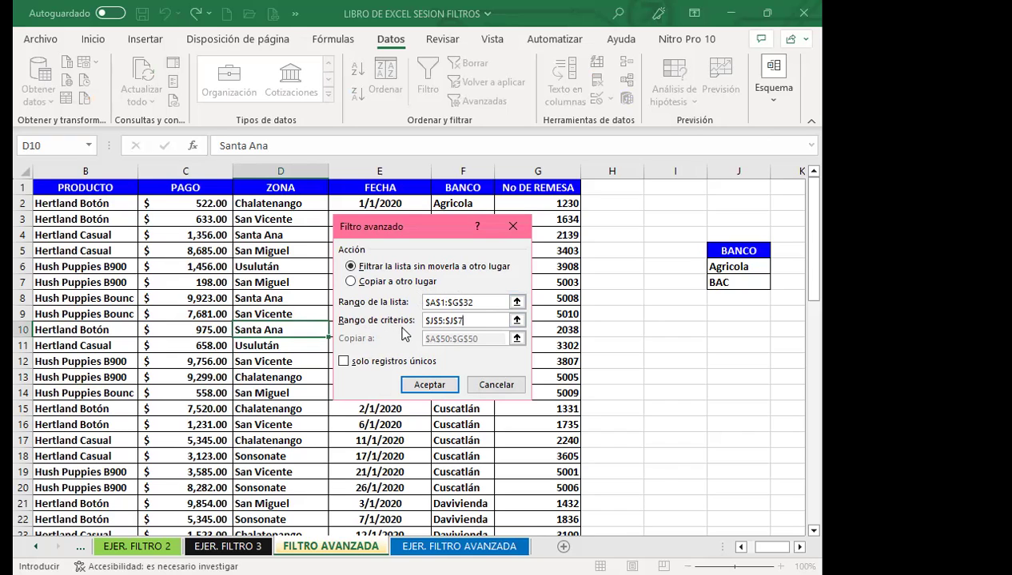
pyautogui.click(516, 228)
pyautogui.click(465, 268)
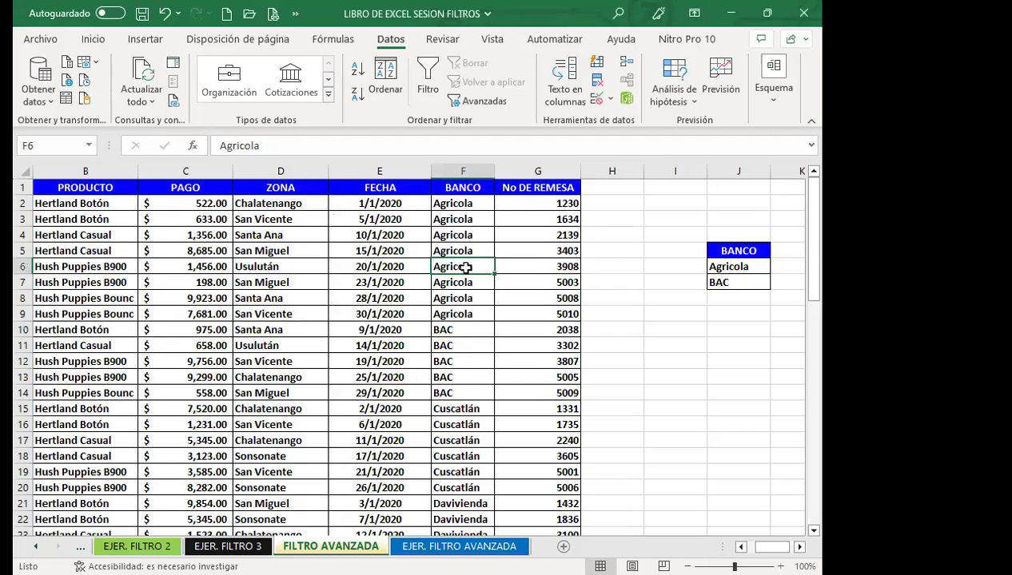
pyautogui.click(389, 267)
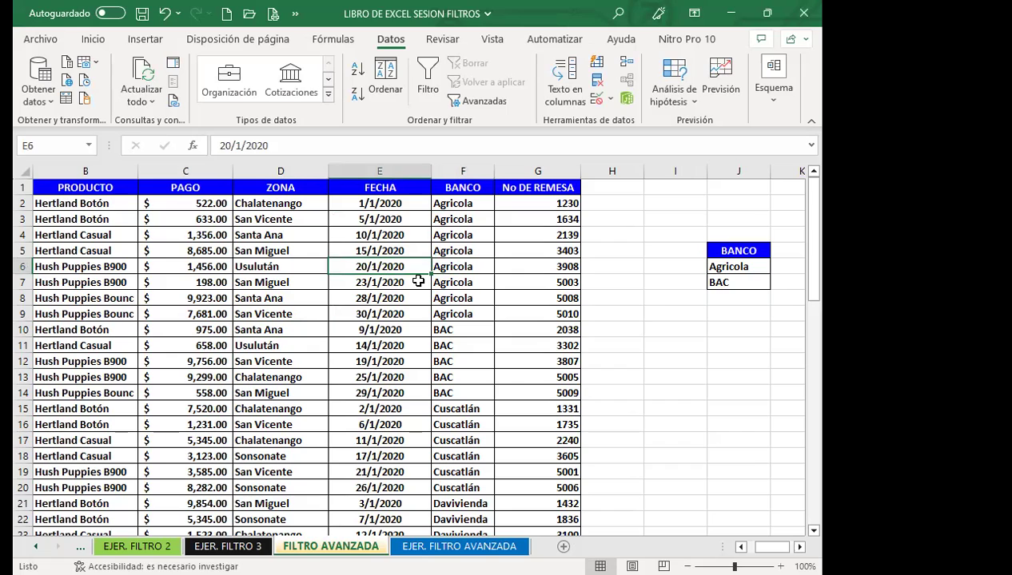
pyautogui.click(401, 280)
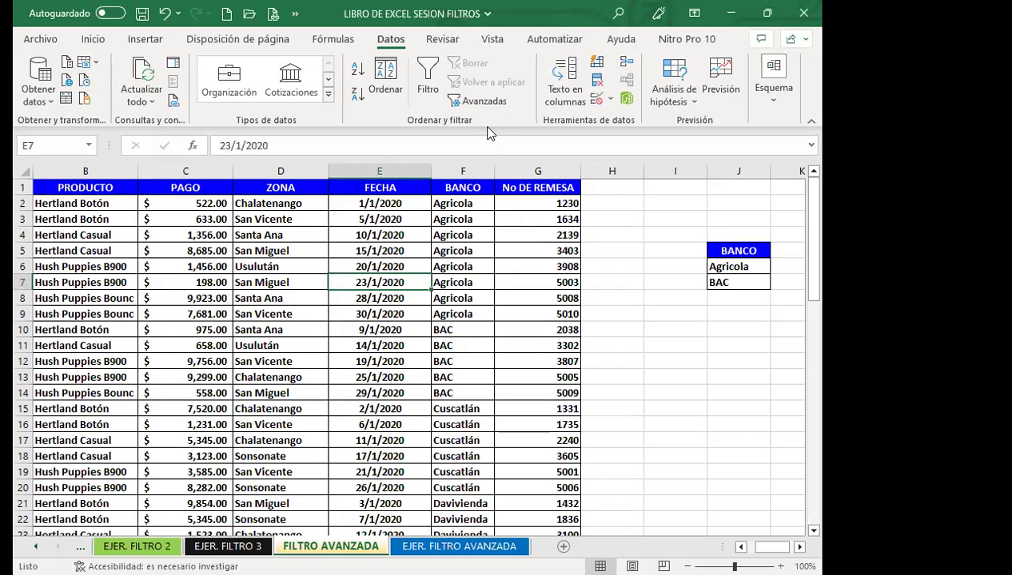
# Step: In Filtro avanzado, use criteria E2:E3 and Copiar a otro lugar to A14 on EJER. FILTRO AVANZADA
pyautogui.click(480, 101)
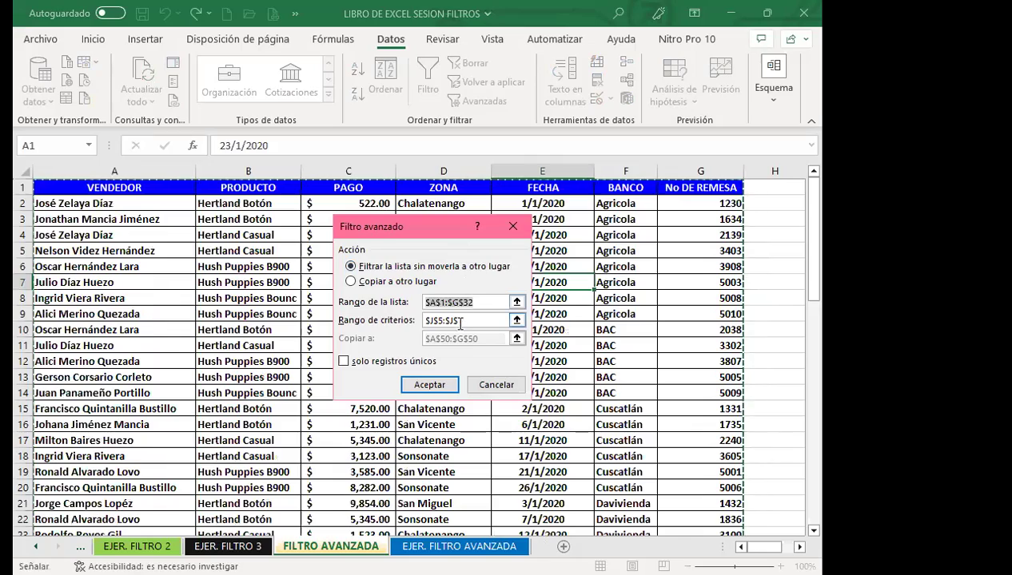
pyautogui.scroll(-5, 271, 407)
pyautogui.scroll(-3, 287, 390)
pyautogui.scroll(8, 287, 390)
pyautogui.click(430, 321)
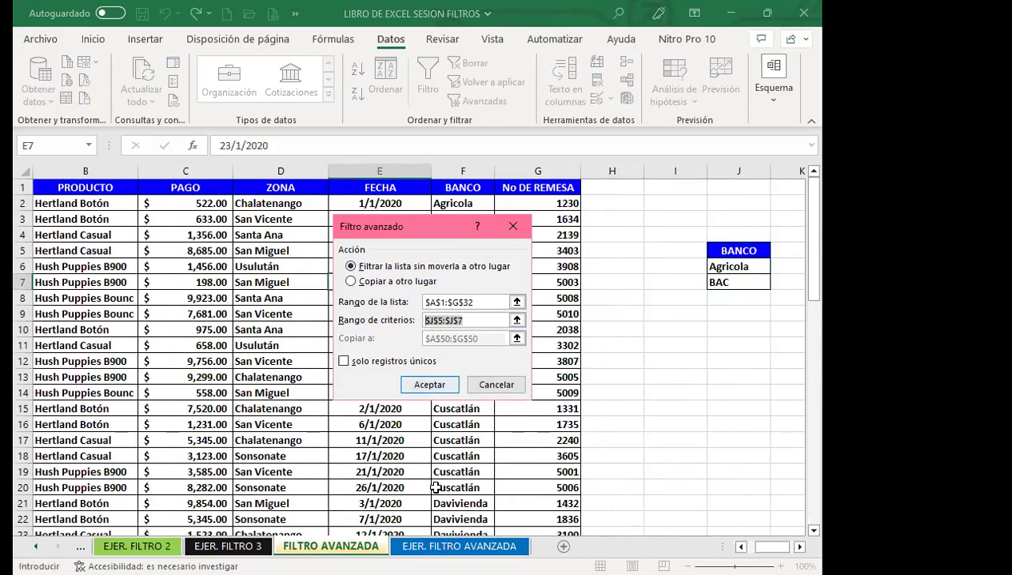
pyautogui.click(451, 547)
pyautogui.moveTo(319, 207); pyautogui.dragTo(310, 219)
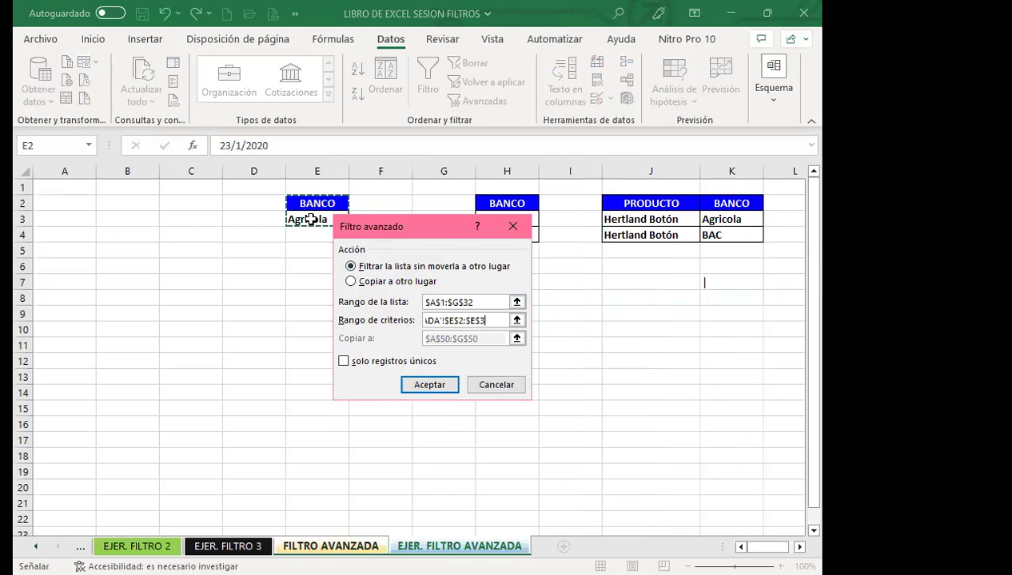
pyautogui.click(351, 282)
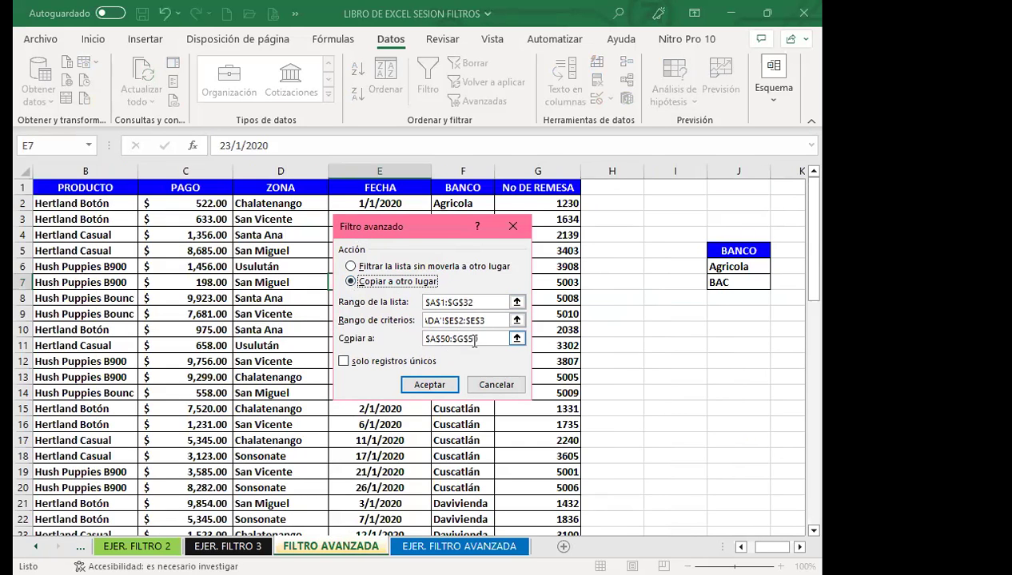
pyautogui.click(480, 339)
pyautogui.click(460, 546)
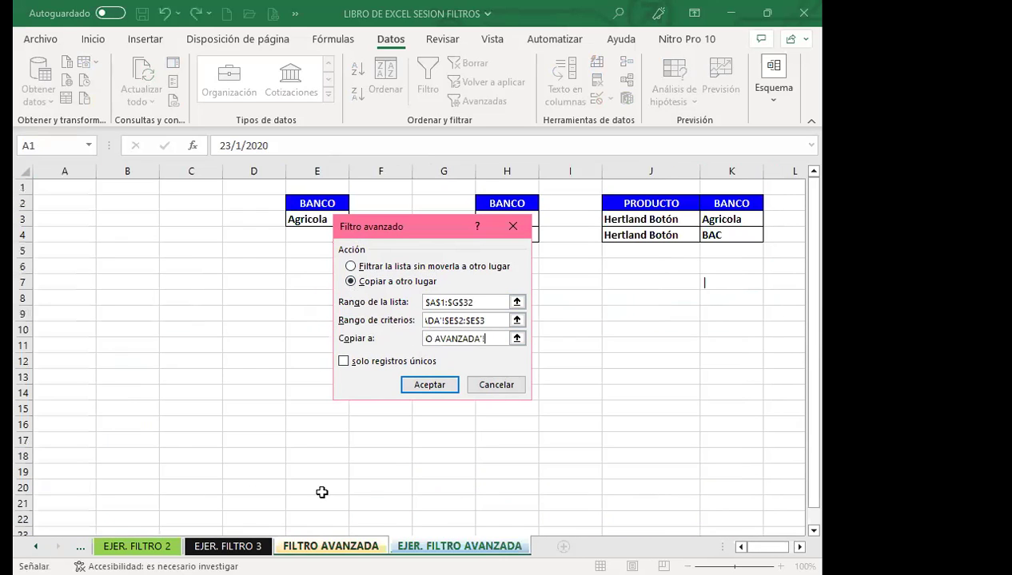
pyautogui.click(76, 396)
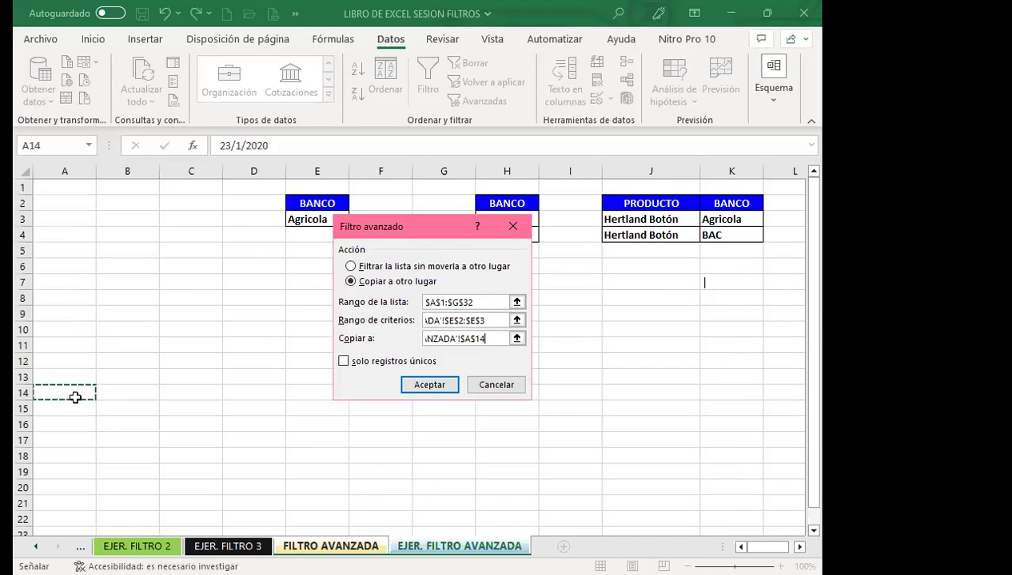
# Step: Run the filter, dismiss the active-sheet-only copy error, and return to EJER. FILTRO AVANZADA
pyautogui.click(426, 384)
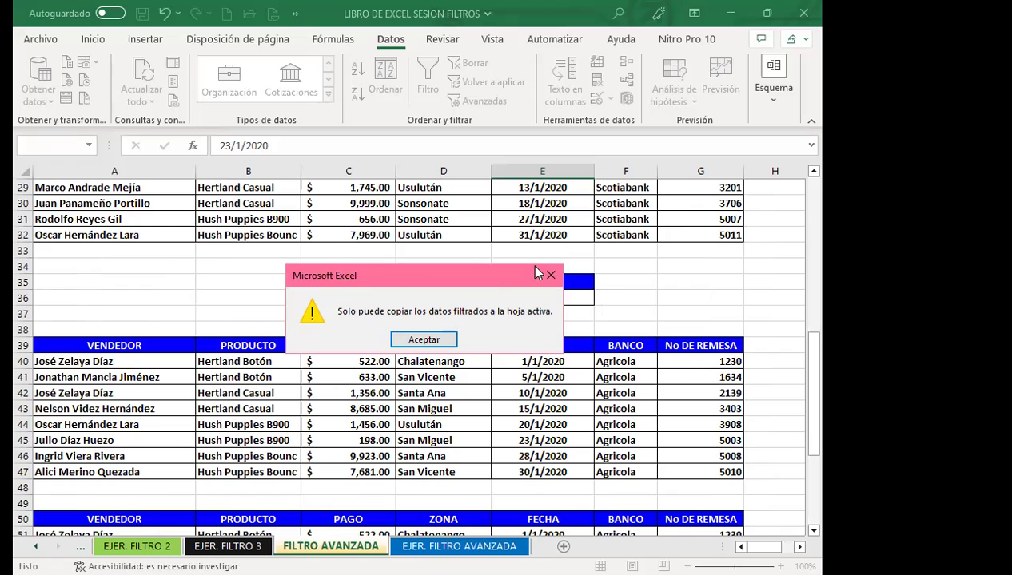
pyautogui.click(551, 275)
pyautogui.click(447, 546)
# Step: Select the BANCO criteria cells E2:E3, then deselect them
pyautogui.click(340, 346)
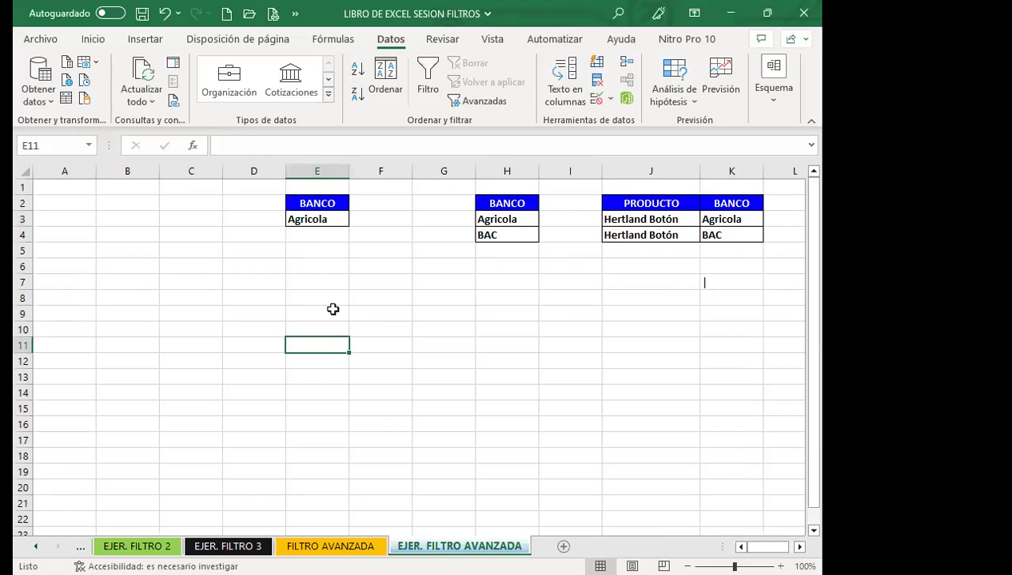
pyautogui.moveTo(328, 201); pyautogui.dragTo(323, 221)
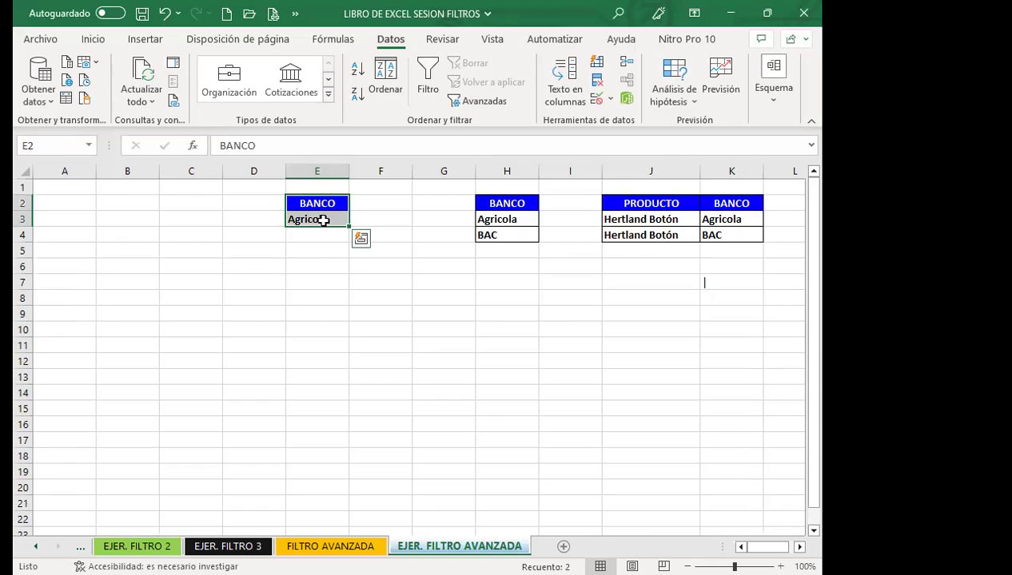
pyautogui.click(294, 249)
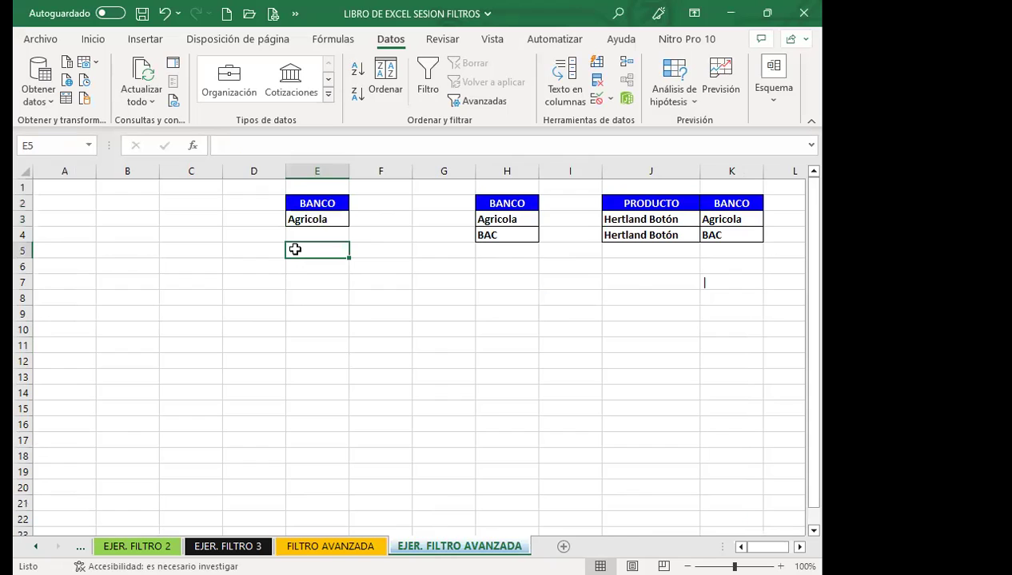
pyautogui.click(297, 314)
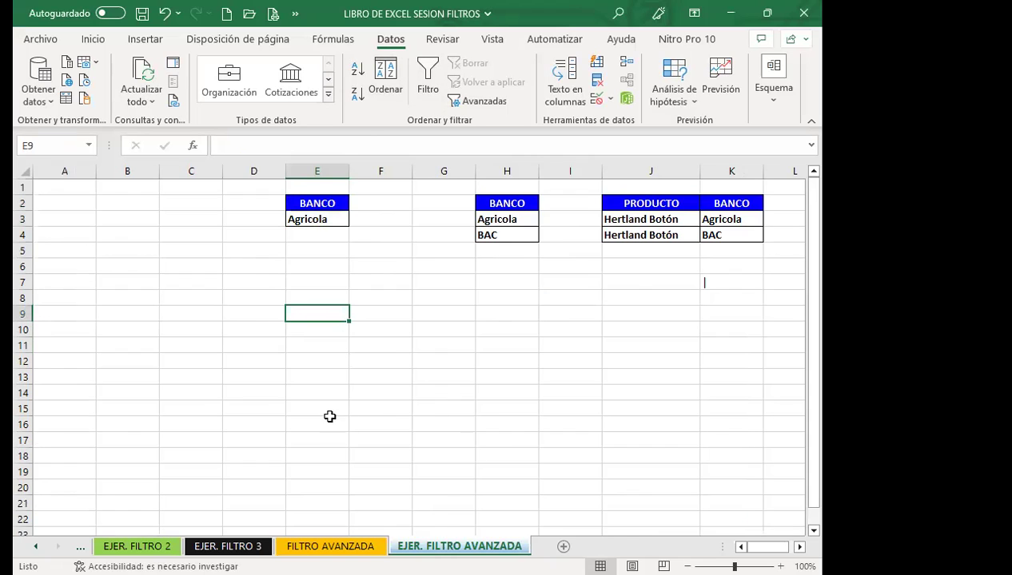
pyautogui.moveTo(307, 201); pyautogui.dragTo(306, 217)
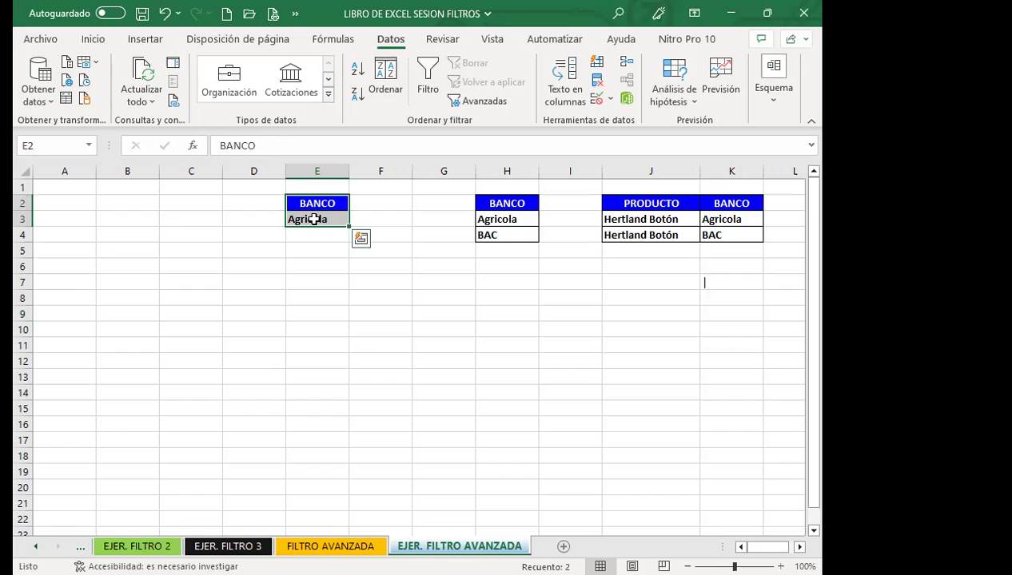
pyautogui.click(287, 235)
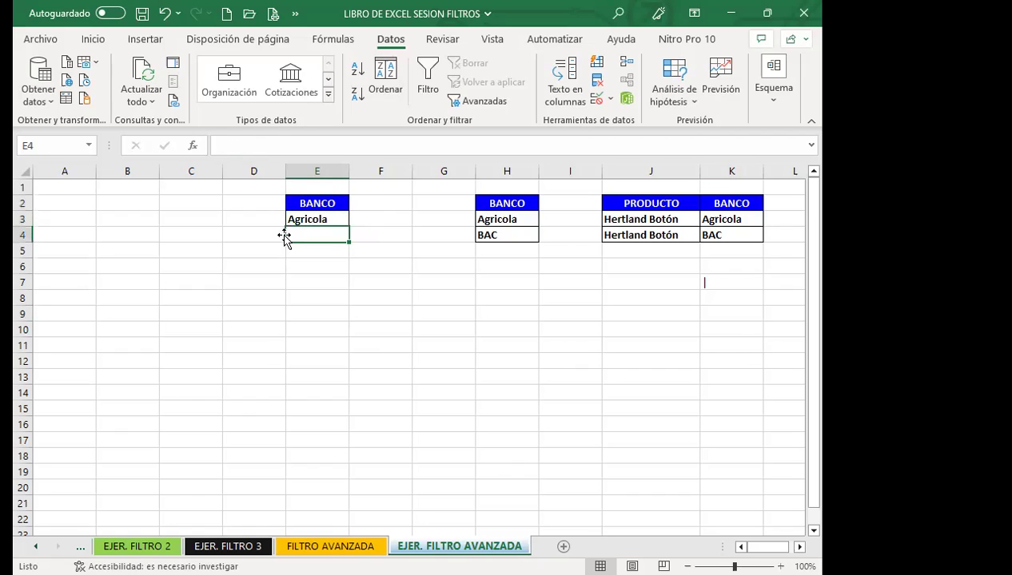
# Step: Open Filtro avanzado and set the list range to 'FILTRO AVANZADA'!A1:G32
pyautogui.click(483, 102)
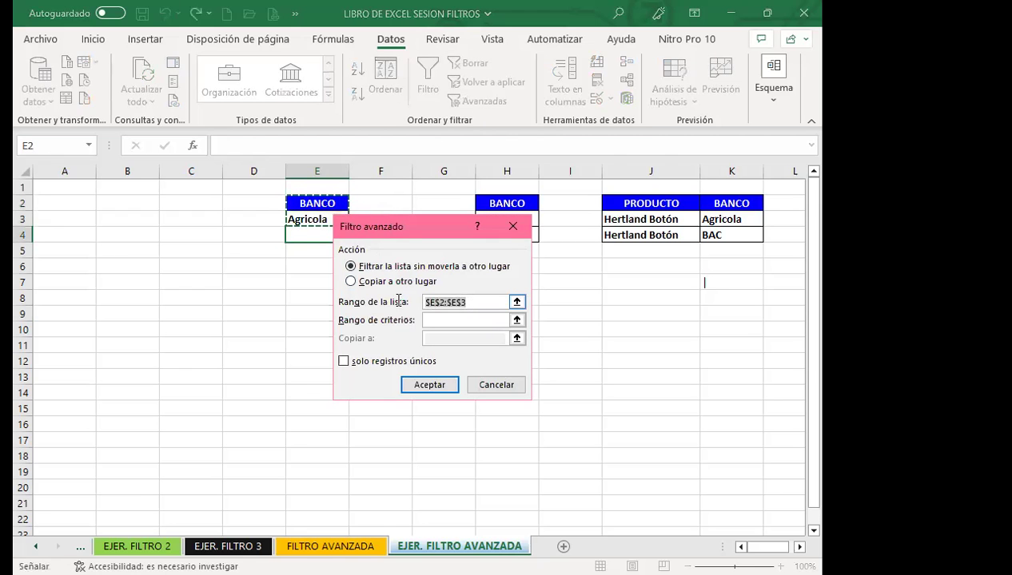
pyautogui.press('BackSpace')
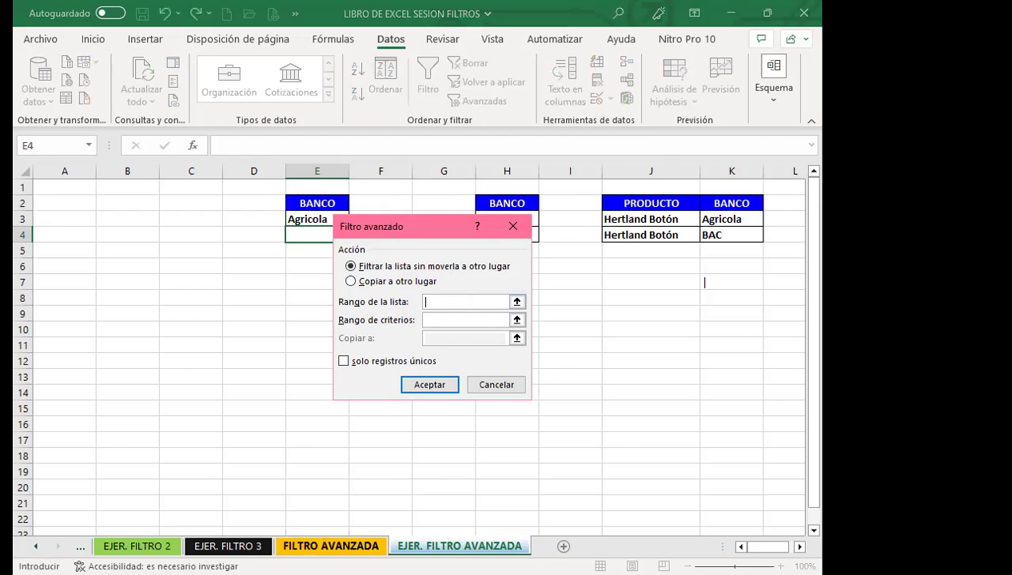
pyautogui.click(330, 546)
pyautogui.scroll(5, 204, 271)
pyautogui.scroll(4, 162, 256)
pyautogui.moveTo(83, 186)
pyautogui.mouseDown()
pyautogui.moveTo(741, 518)
pyautogui.moveTo(691, 517)
pyautogui.mouseUp()
pyautogui.scroll(4, 120, 228)
pyautogui.click(85, 184)
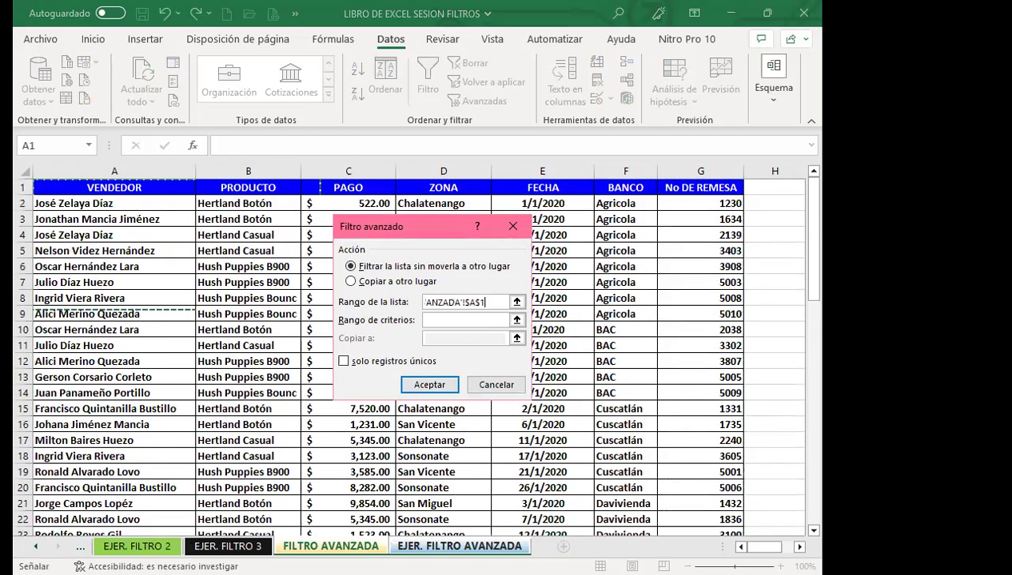
pyautogui.moveTo(86, 187); pyautogui.dragTo(707, 508)
# Step: Set criteria to E2:E3 on EJER. FILTRO AVANZADA and choose Copiar a otro lugar at A6
pyautogui.click(432, 321)
pyautogui.hotkey('ctrl', 'pagedown')
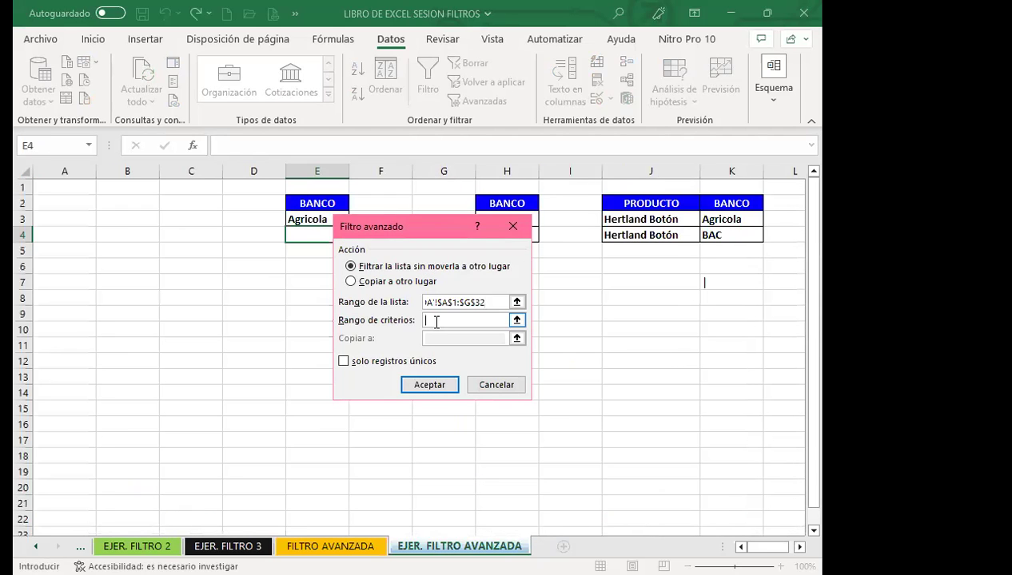
pyautogui.moveTo(295, 200); pyautogui.dragTo(299, 217)
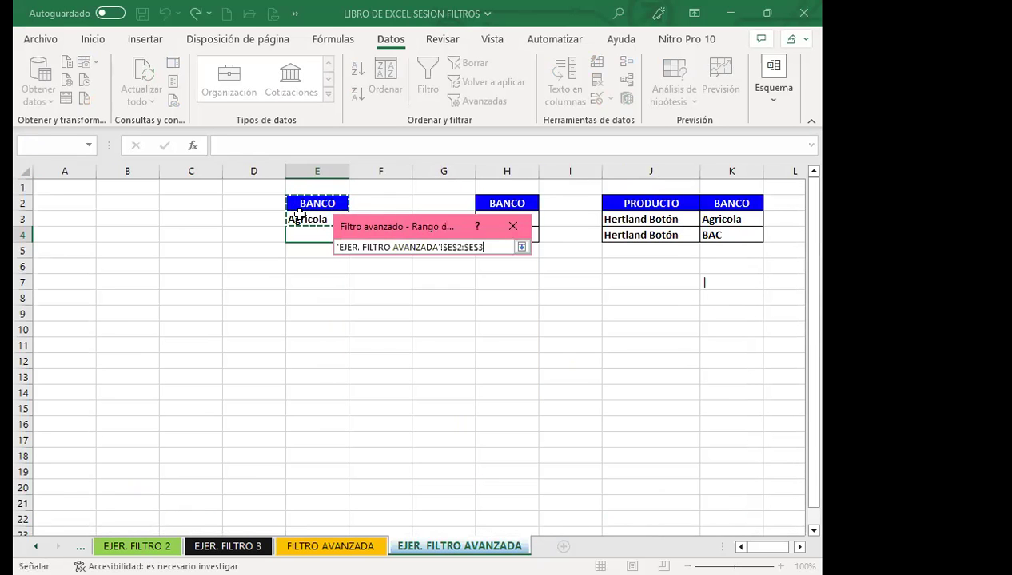
pyautogui.click(351, 281)
pyautogui.click(449, 337)
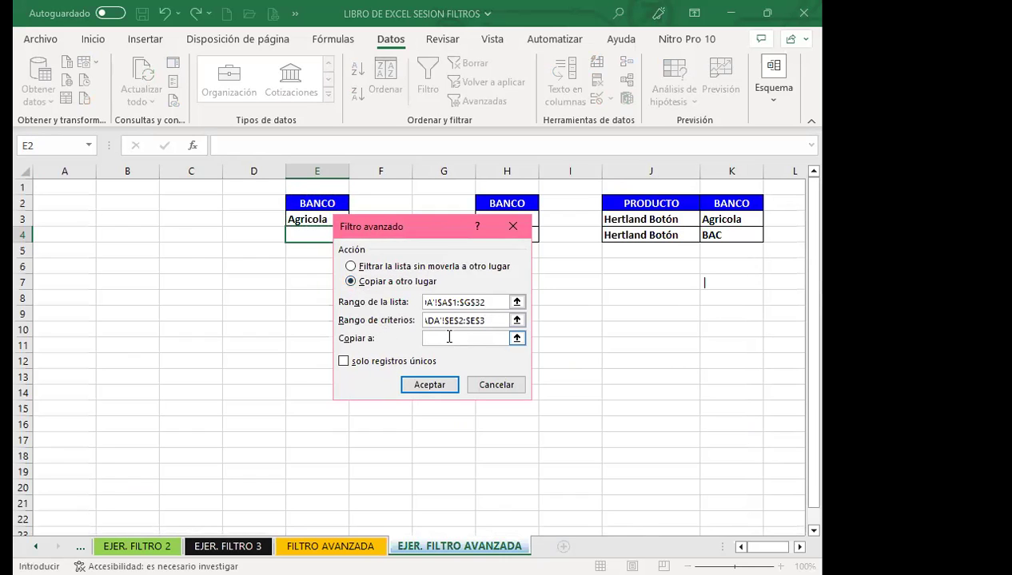
pyautogui.click(62, 268)
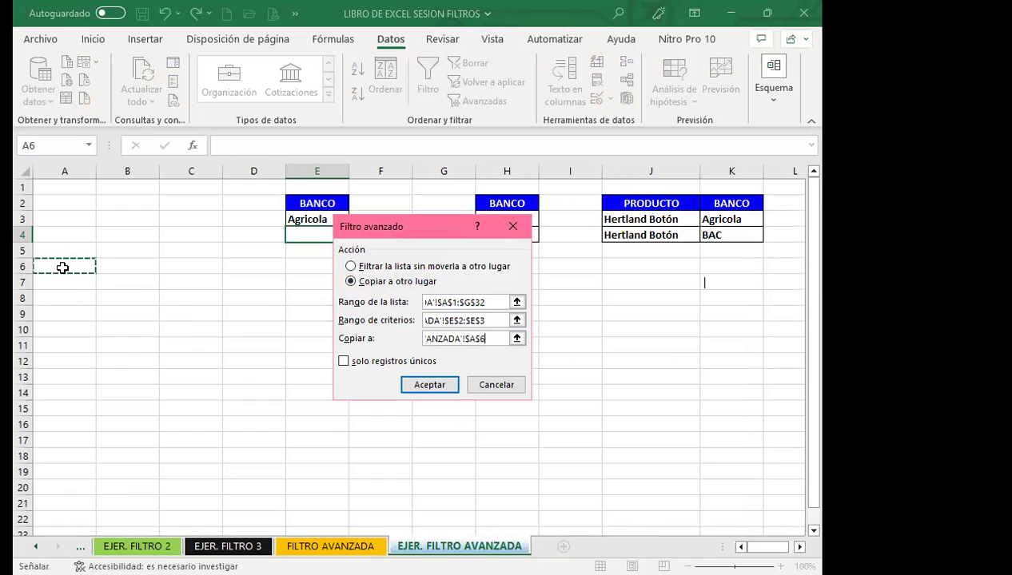
# Step: Run the filter to copy the Agricola records to A6, then check a San Miguel row and a date
pyautogui.click(423, 385)
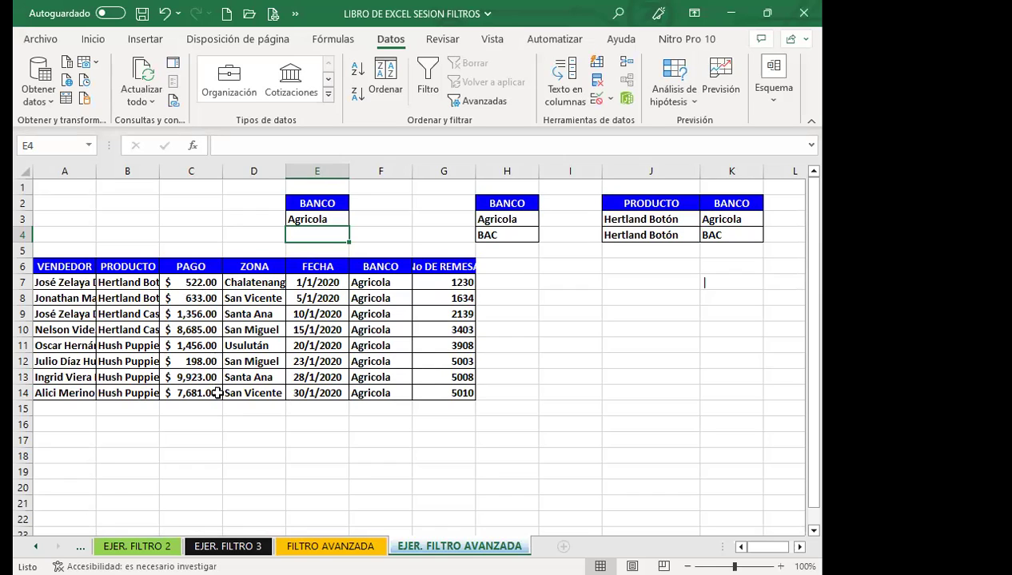
pyautogui.click(237, 363)
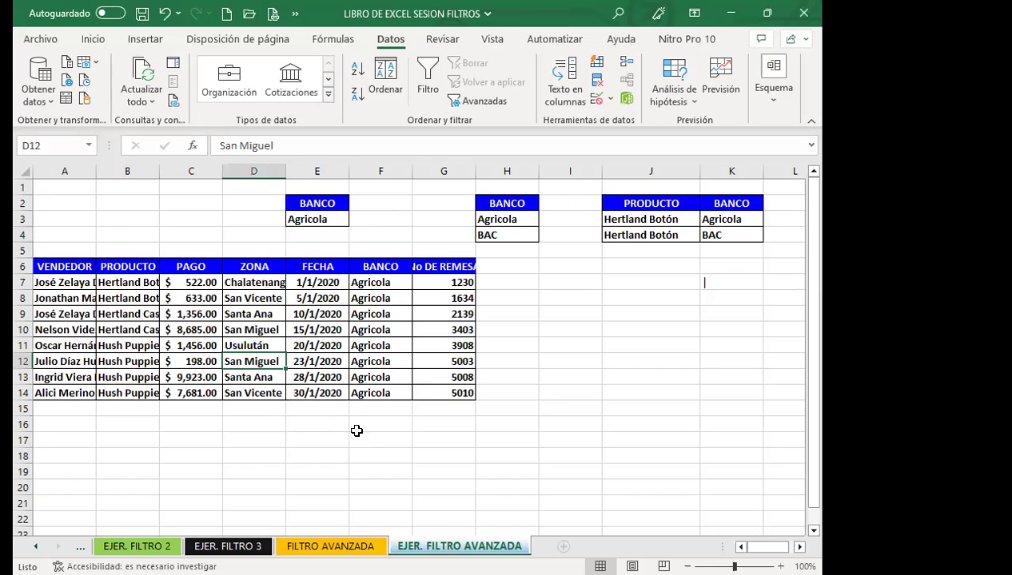
pyautogui.click(290, 346)
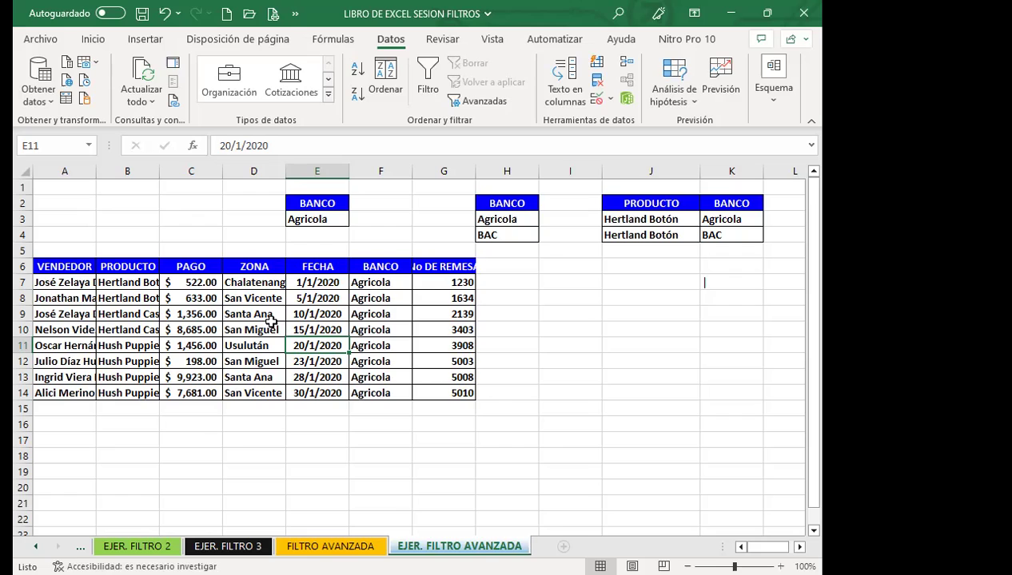
# Step: Start an Advanced Filter with list range 'FILTRO AVANZADA'!$A$1:$G$32
pyautogui.click(508, 344)
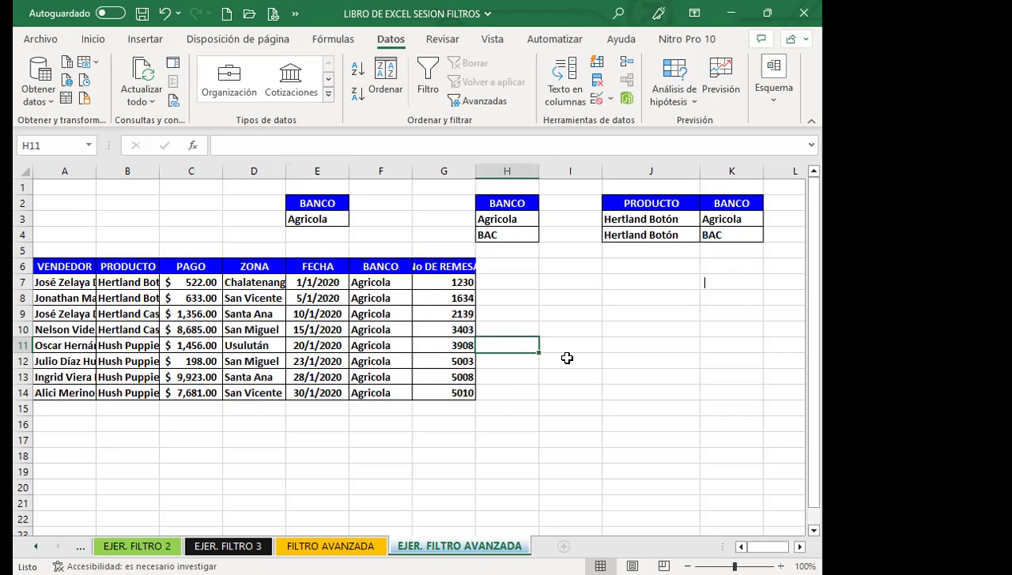
pyautogui.click(506, 404)
pyautogui.click(489, 102)
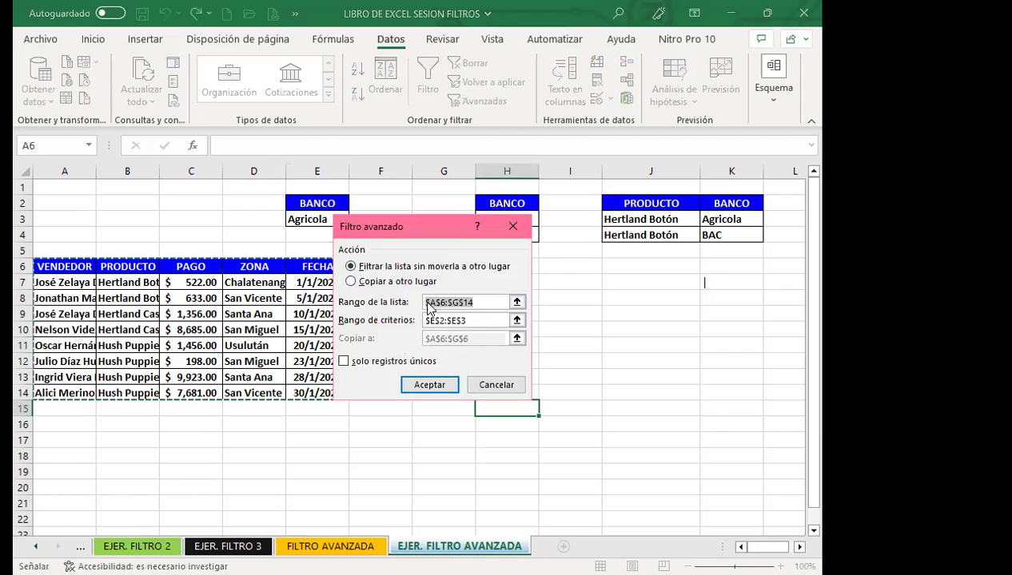
pyautogui.click(483, 304)
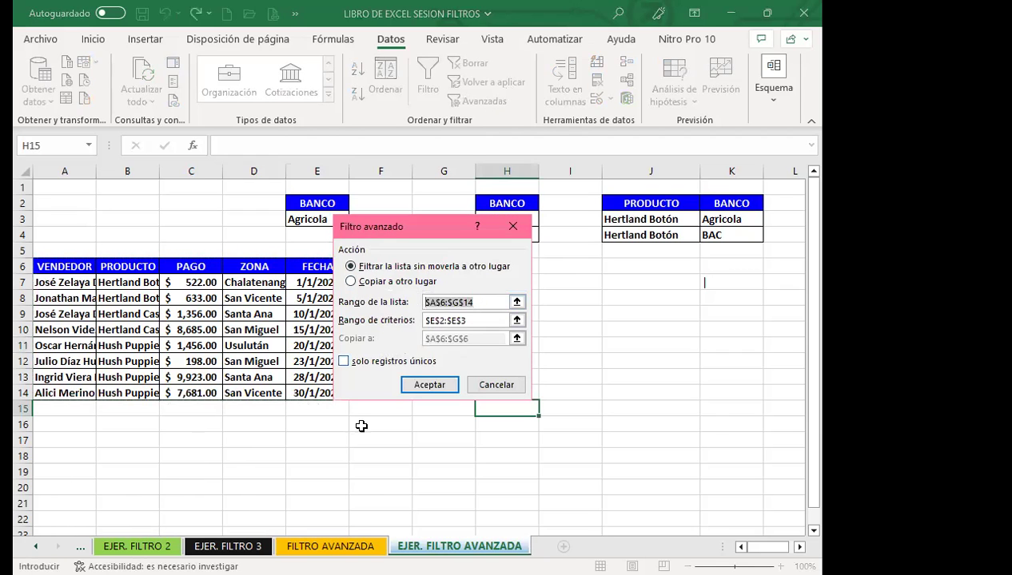
pyautogui.click(330, 545)
pyautogui.scroll(4, 131, 198)
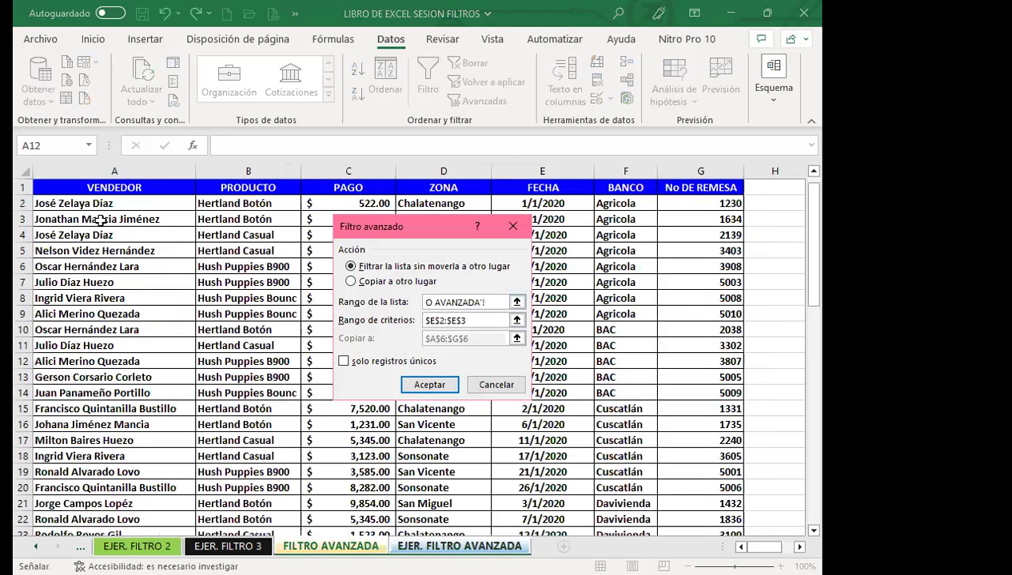
pyautogui.click(98, 189)
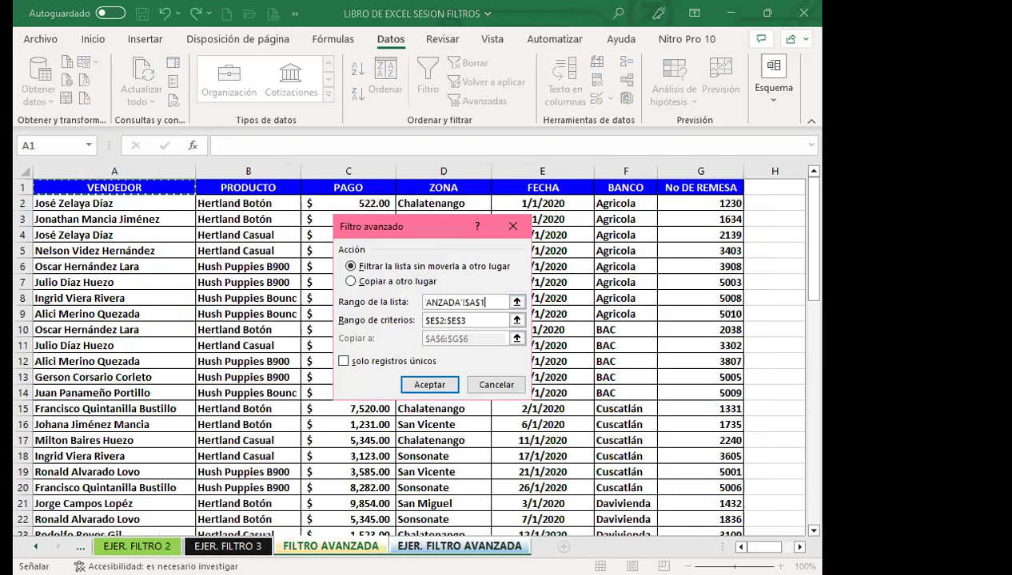
pyautogui.moveTo(97, 189); pyautogui.dragTo(726, 523)
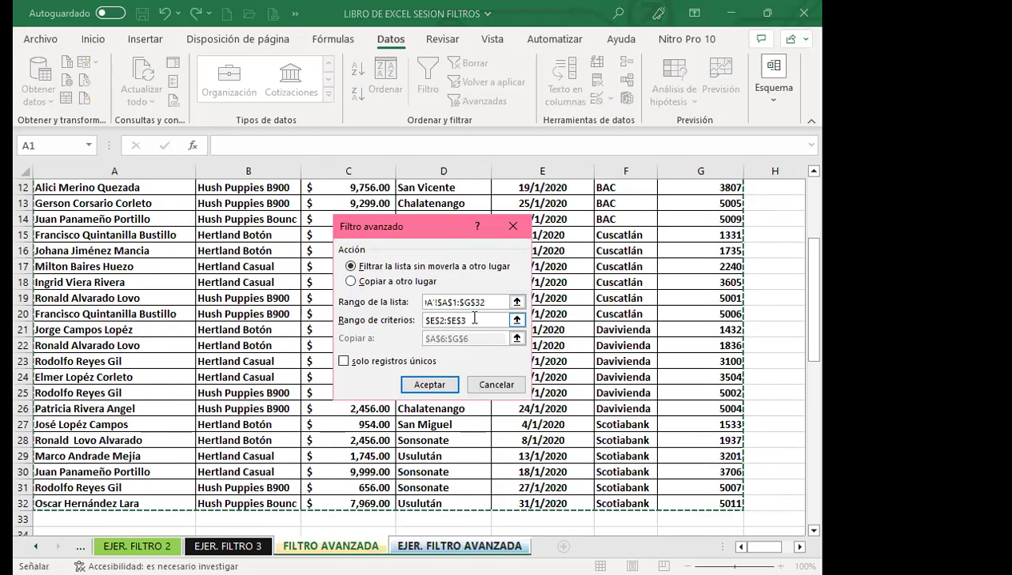
# Step: Use criteria H2:H4, copy the results to A17, and run the filter
pyautogui.click(471, 320)
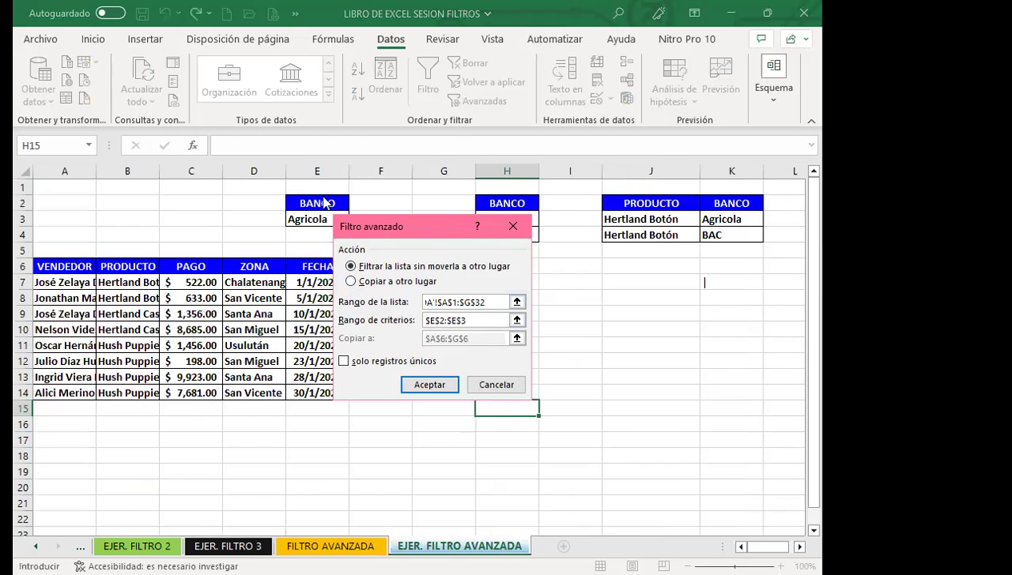
pyautogui.moveTo(344, 226); pyautogui.dragTo(237, 200)
pyautogui.moveTo(512, 203); pyautogui.dragTo(511, 234)
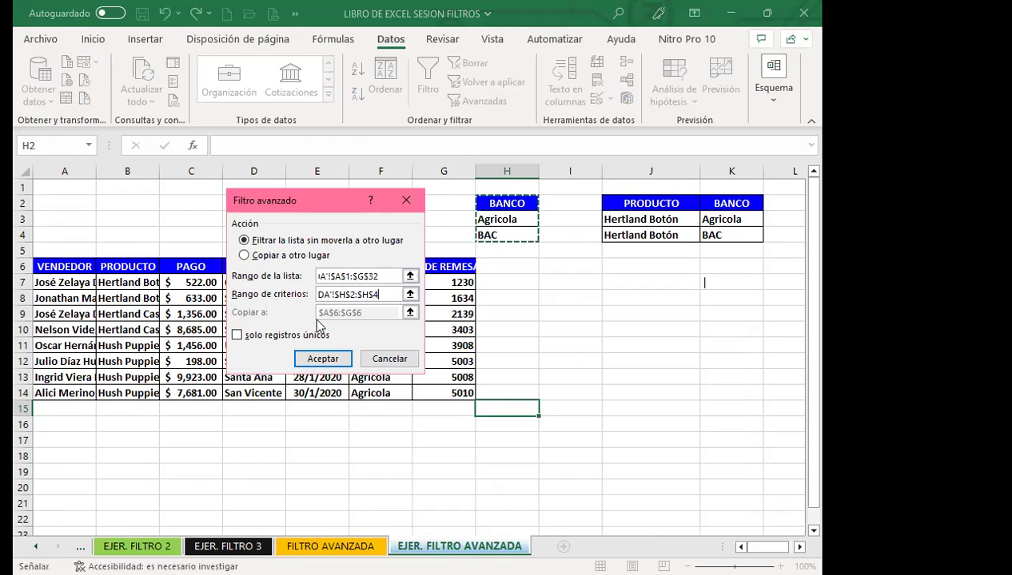
pyautogui.click(243, 255)
pyautogui.moveTo(362, 313); pyautogui.dragTo(318, 313)
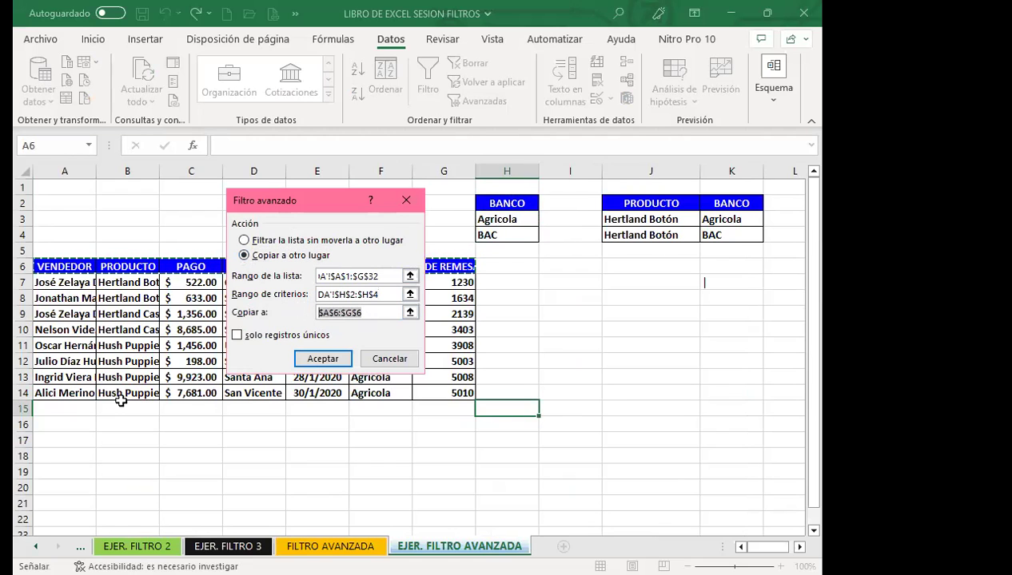
pyautogui.click(49, 442)
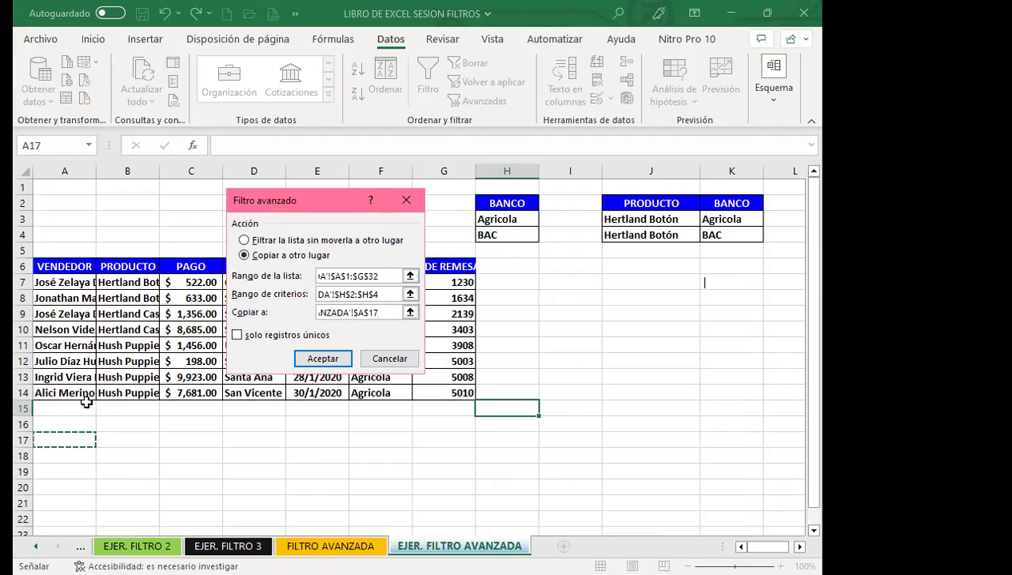
pyautogui.click(320, 359)
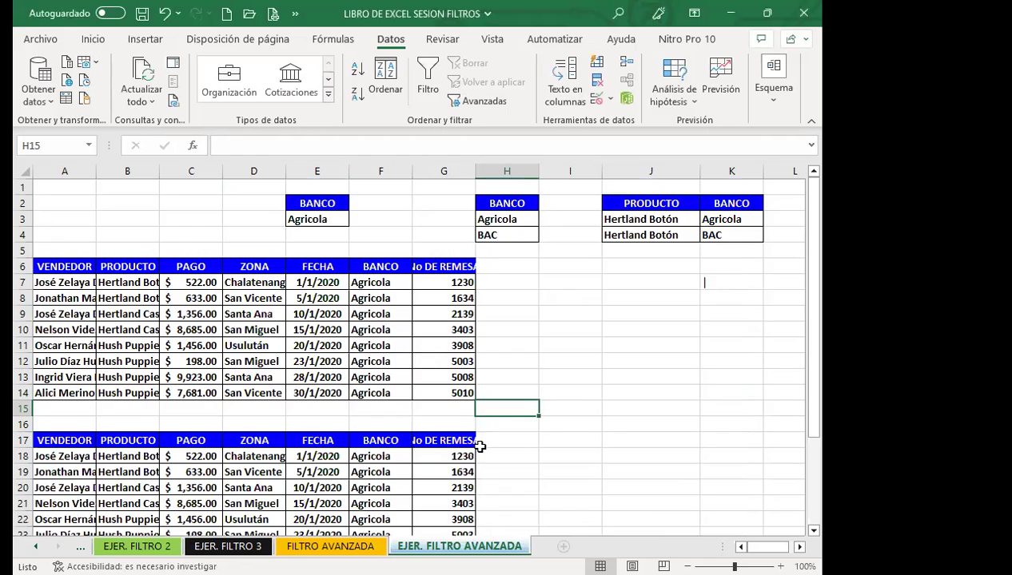
pyautogui.scroll(-2, 472, 442)
pyautogui.scroll(-3, 440, 439)
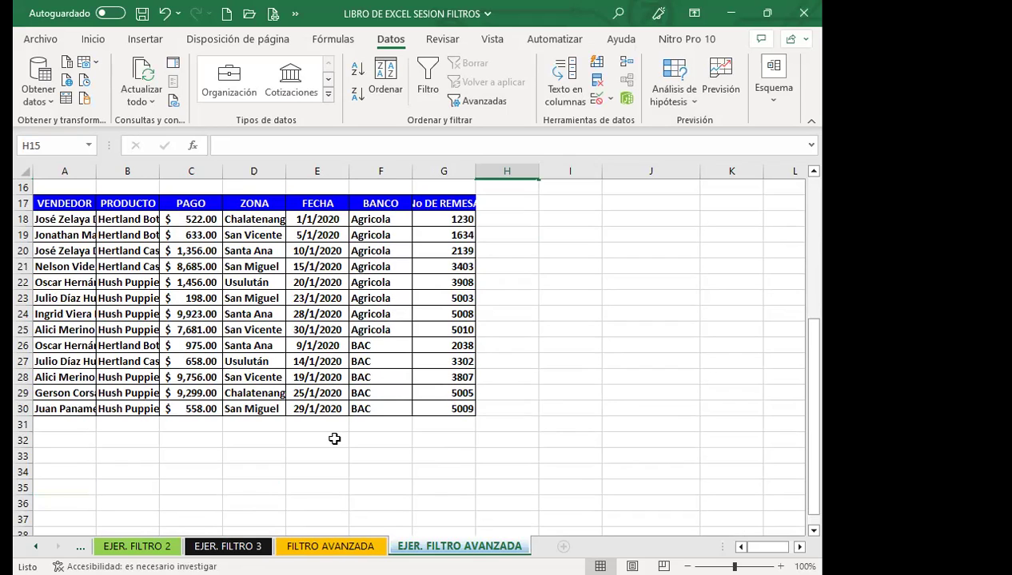
pyautogui.scroll(5, 334, 439)
pyautogui.click(484, 379)
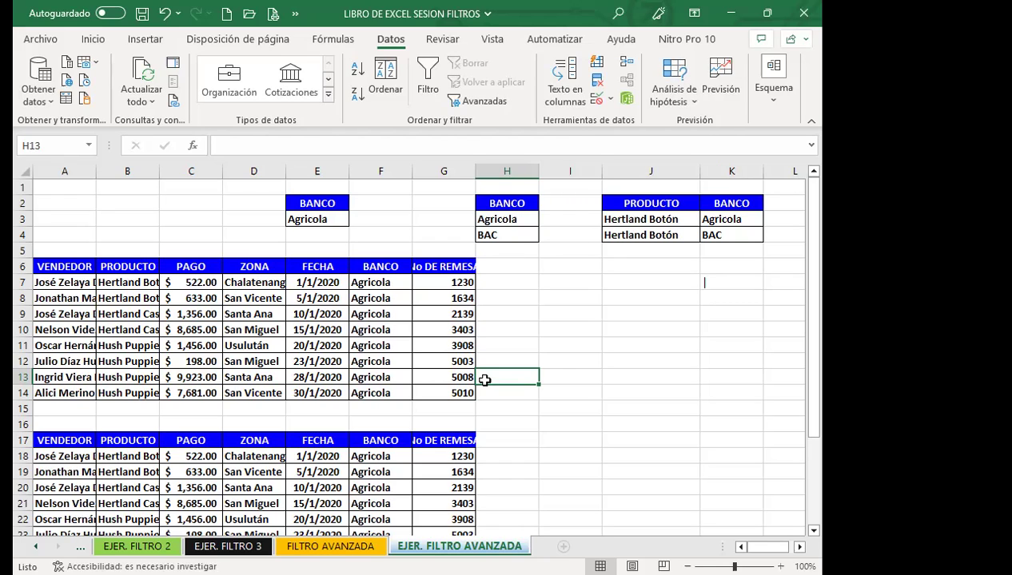
pyautogui.scroll(-2, 287, 367)
pyautogui.scroll(-2, 287, 367)
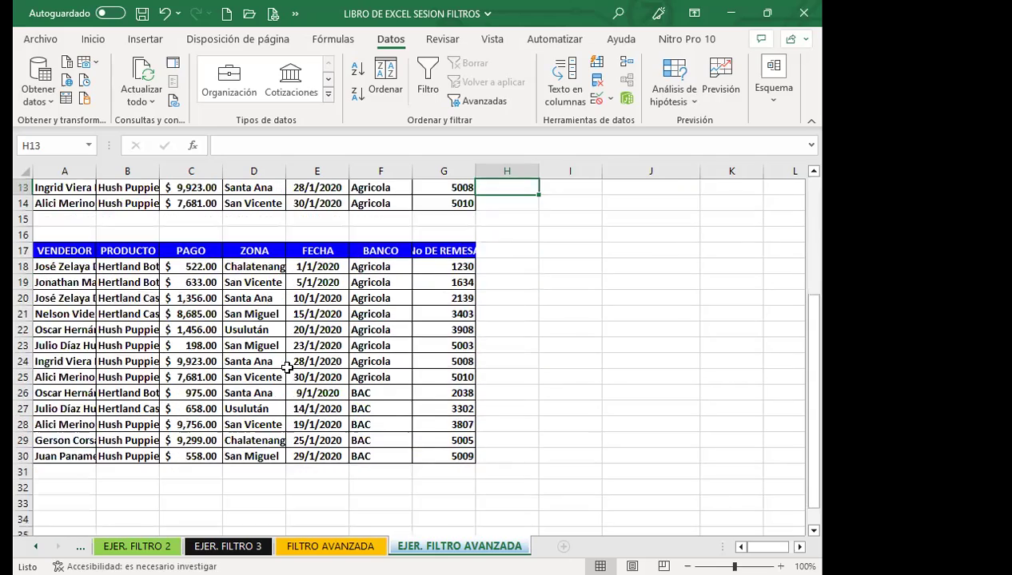
pyautogui.scroll(-1, 286, 368)
pyautogui.click(272, 326)
pyautogui.scroll(1, 204, 282)
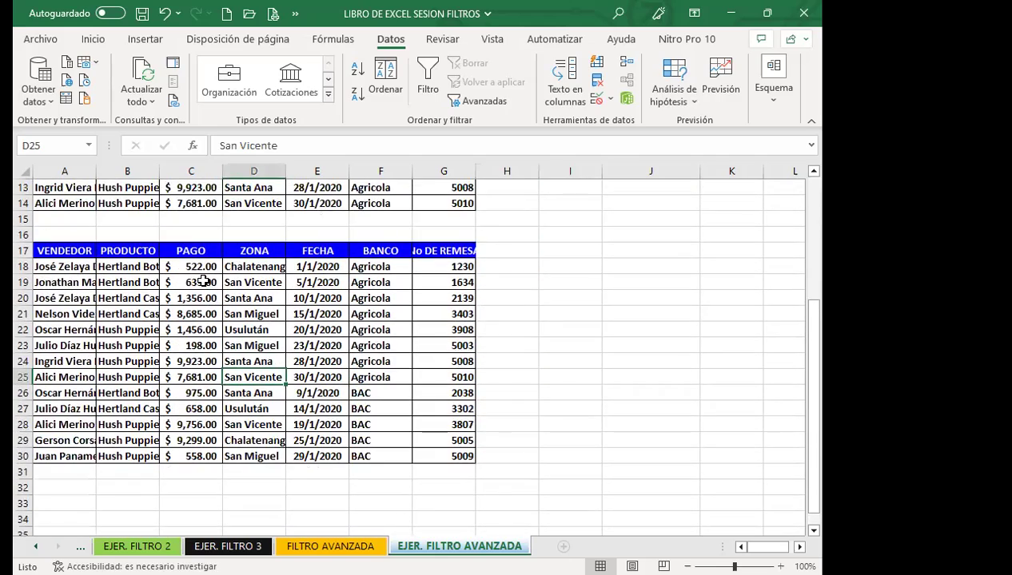
pyautogui.scroll(2, 204, 282)
pyautogui.scroll(2, 357, 341)
pyautogui.scroll(-2, 320, 374)
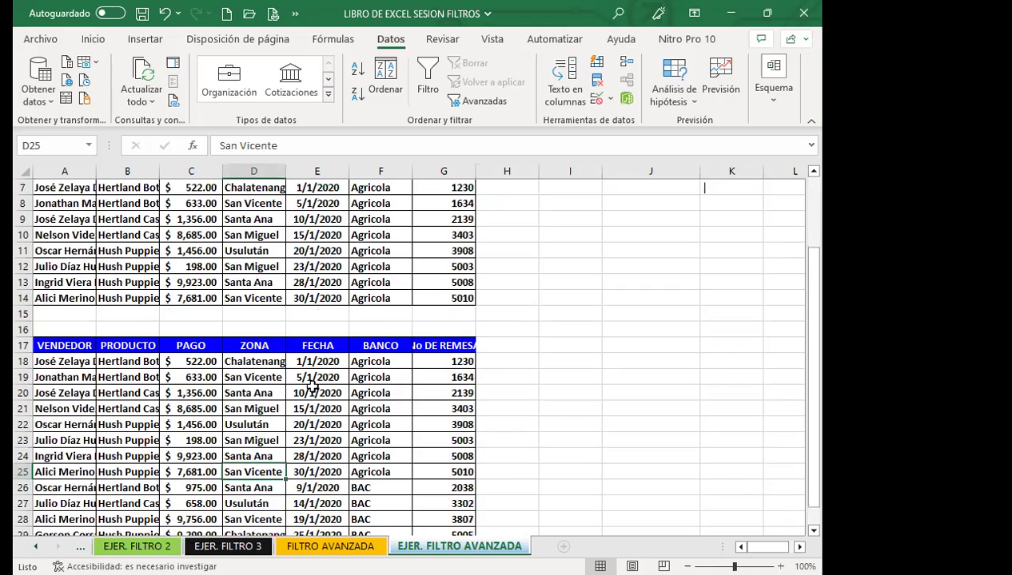
pyautogui.scroll(-2, 286, 372)
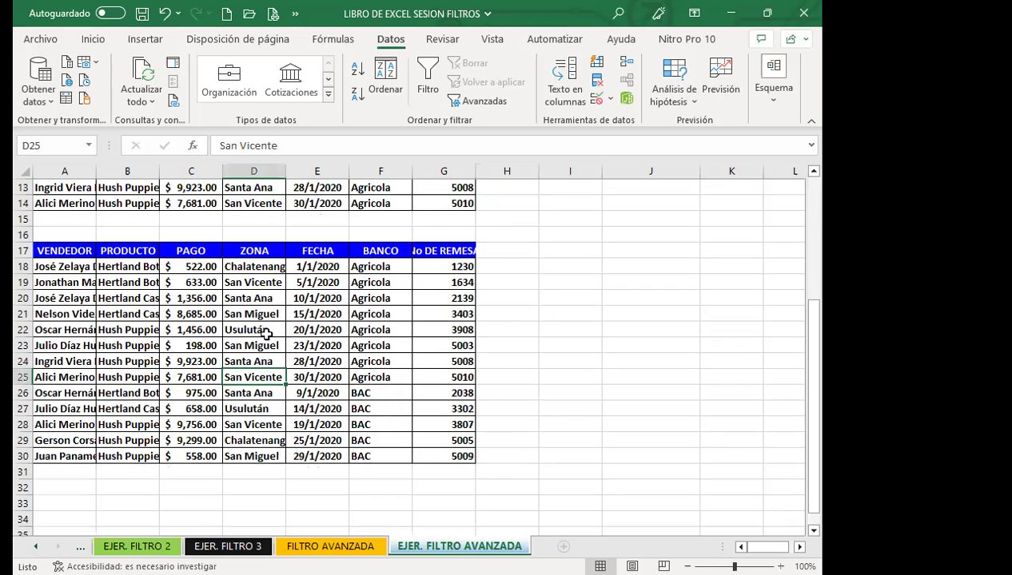
pyautogui.scroll(3, 349, 350)
pyautogui.scroll(1, 352, 348)
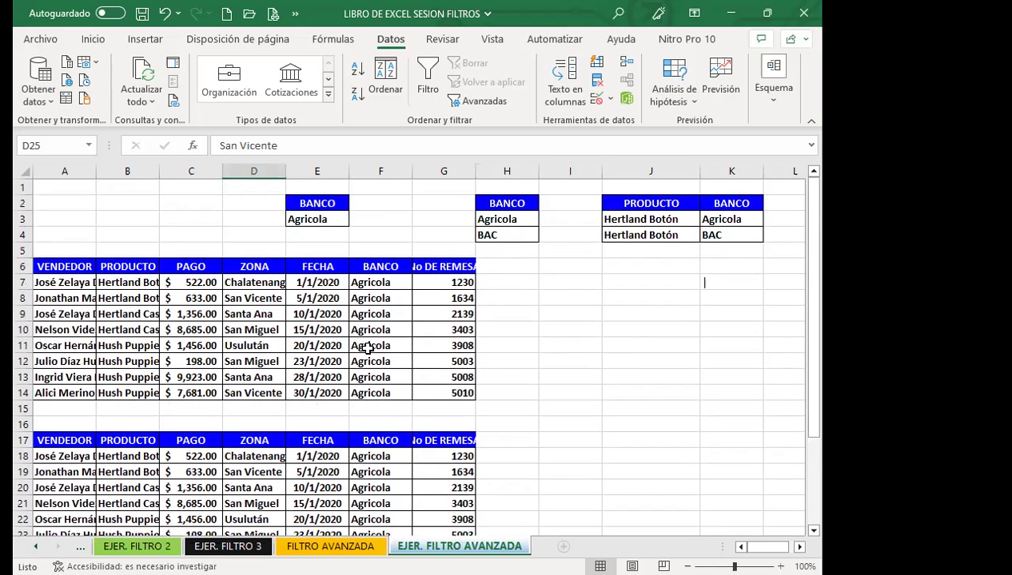
pyautogui.click(365, 346)
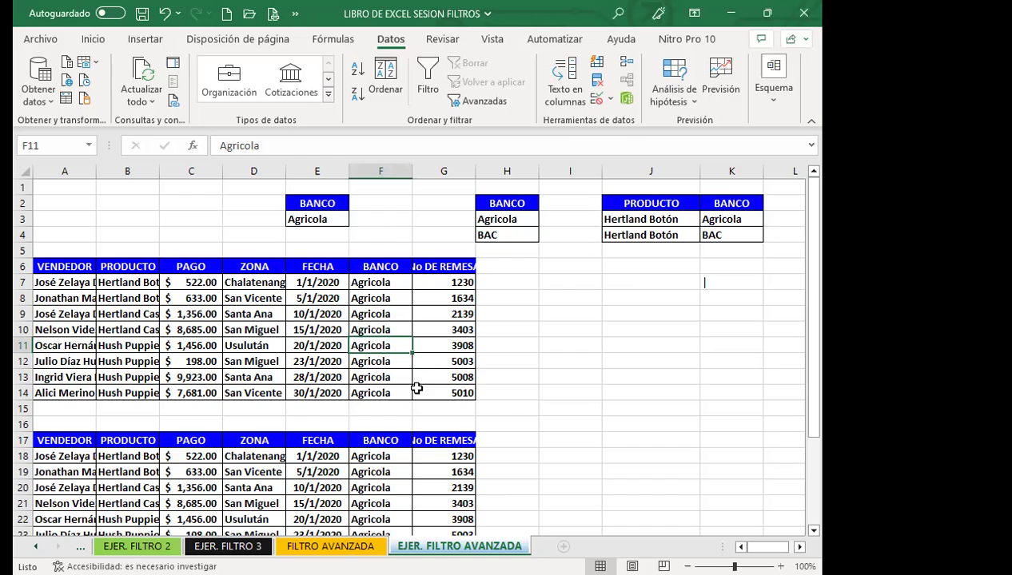
pyautogui.scroll(-1, 383, 390)
pyautogui.click(395, 425)
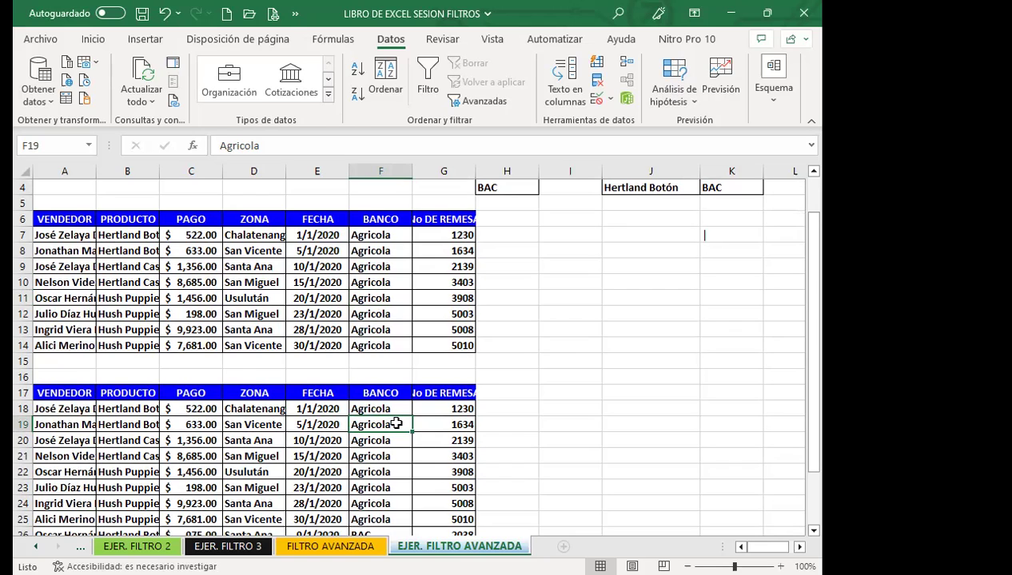
pyautogui.click(92, 39)
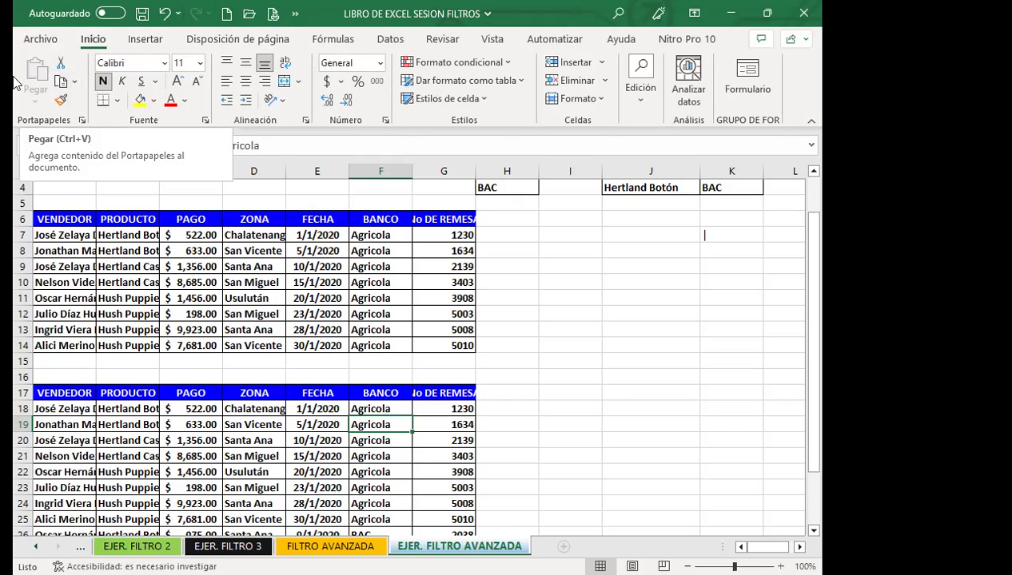
pyautogui.click(194, 265)
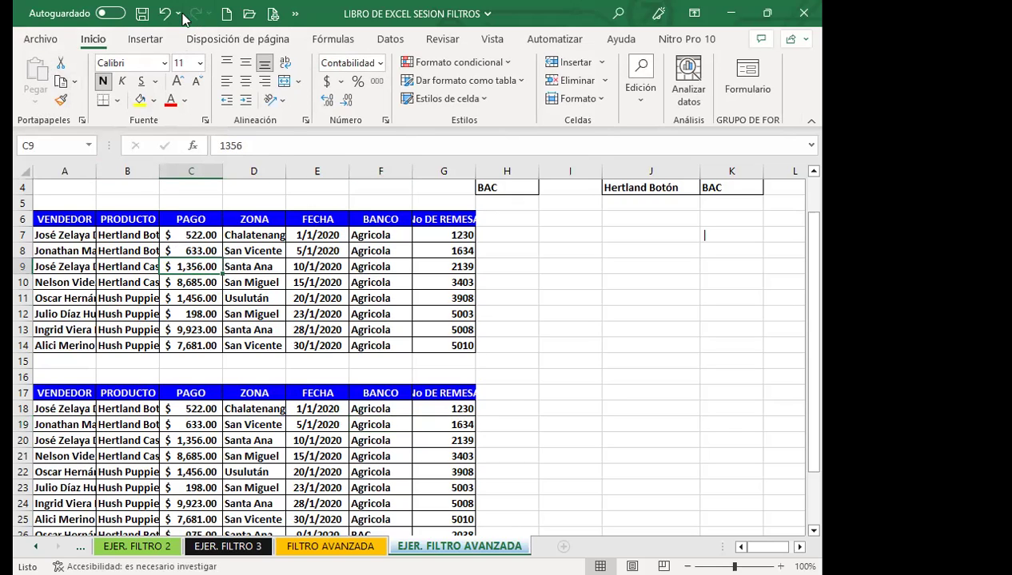
pyautogui.click(291, 250)
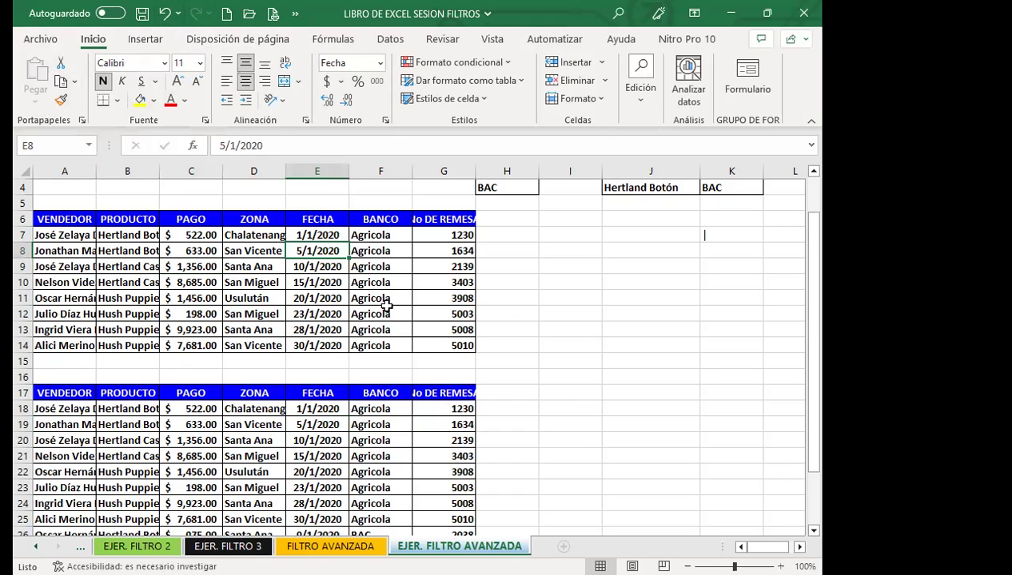
pyautogui.scroll(-2, 382, 307)
pyautogui.click(364, 345)
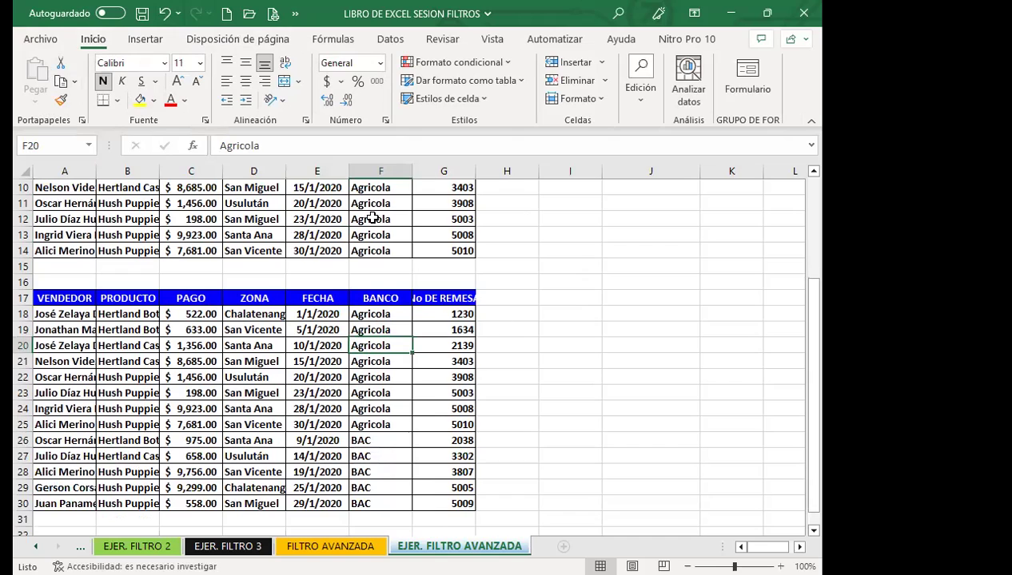
pyautogui.click(548, 280)
pyautogui.click(318, 348)
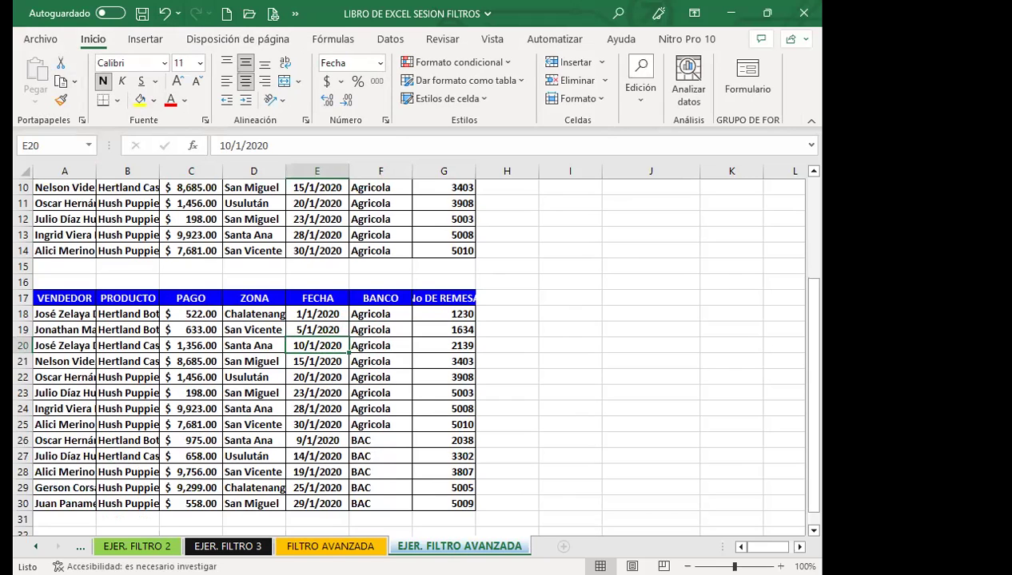
# Step: Switch from Excel to the PowerPoint slideshow at slide 5, USO DE HERRAMIENTA FORMULARIO DE DATOS
pyautogui.hotkey('alt', 'Tab')
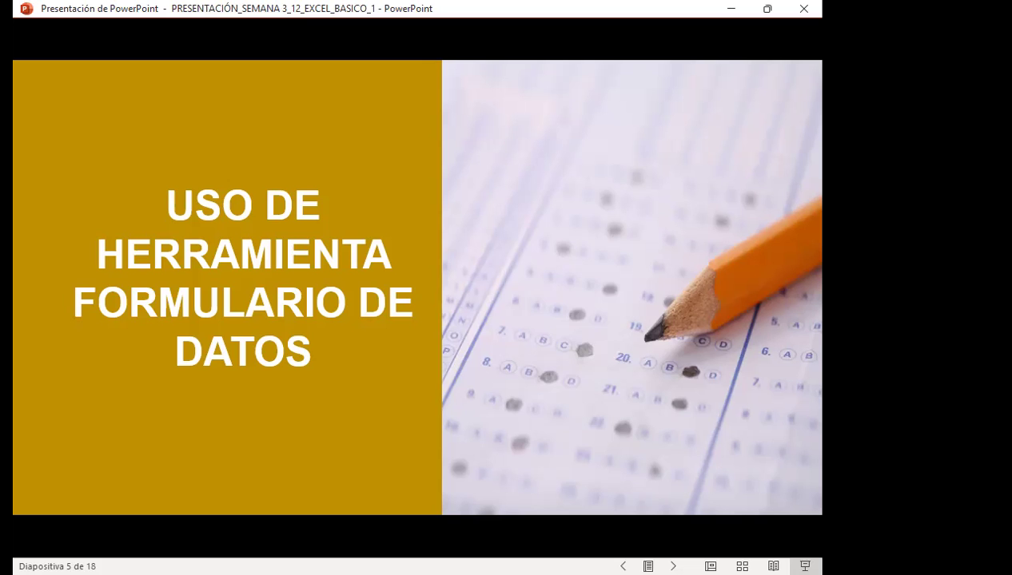
# Step: Advance the slideshow to slide 6, explaining how Excel forms prevent capture errors
pyautogui.press('Right')
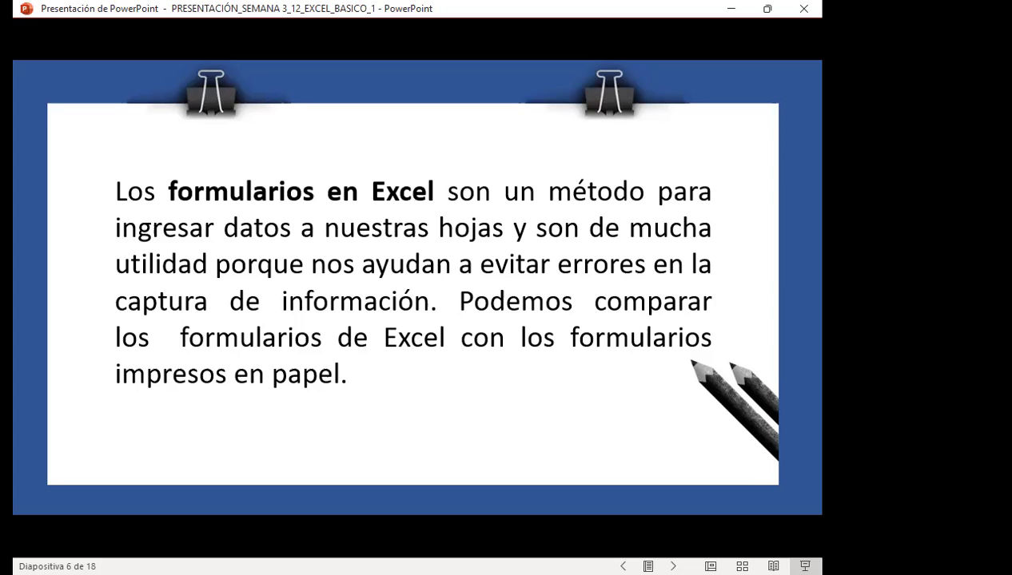
# Step: Advance the slideshow to slide 7, Formulario de datos en Excel
pyautogui.press('Right')
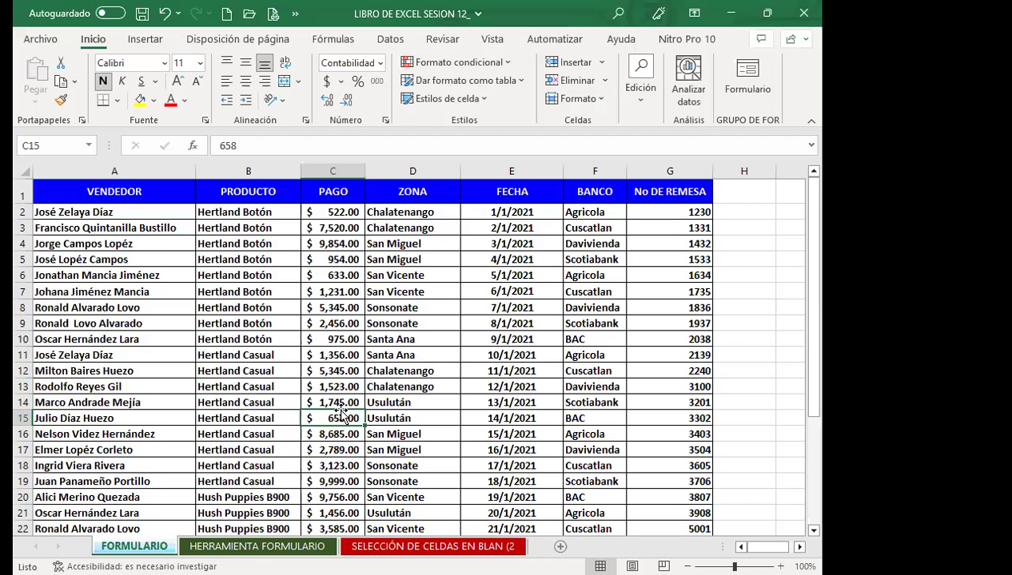
# Step: Review the FORMULARIO sales table, selecting header row A1:G1 and then last record A32
pyautogui.scroll(-2, 328, 391)
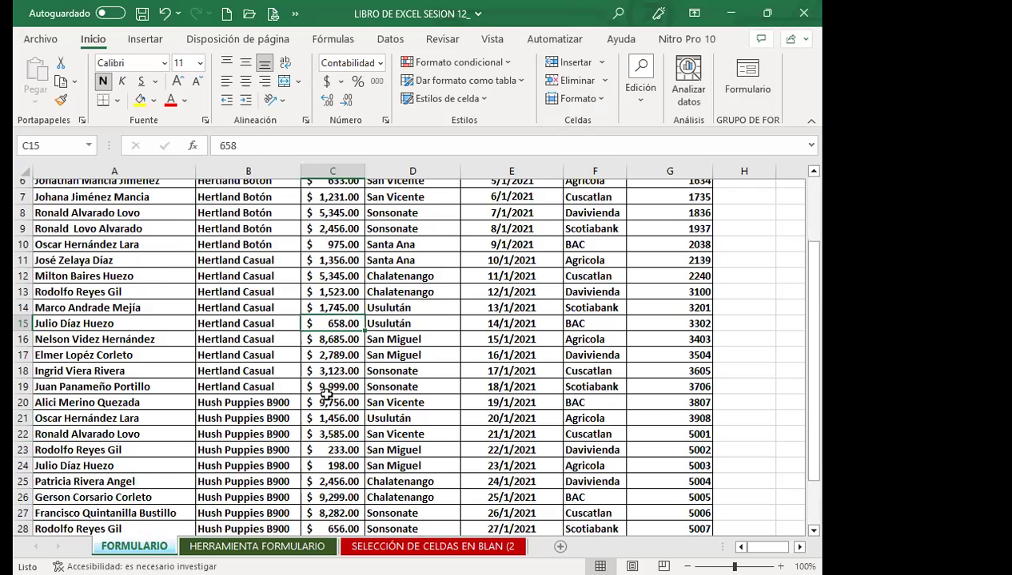
pyautogui.scroll(-2, 294, 367)
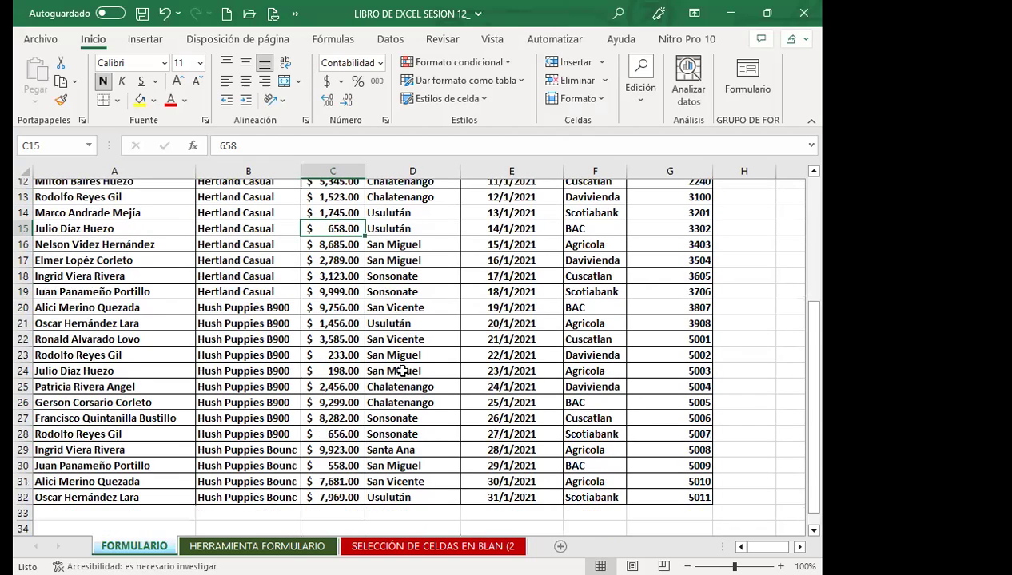
pyautogui.scroll(-2, 336, 356)
pyautogui.scroll(3, 327, 339)
pyautogui.scroll(3, 328, 272)
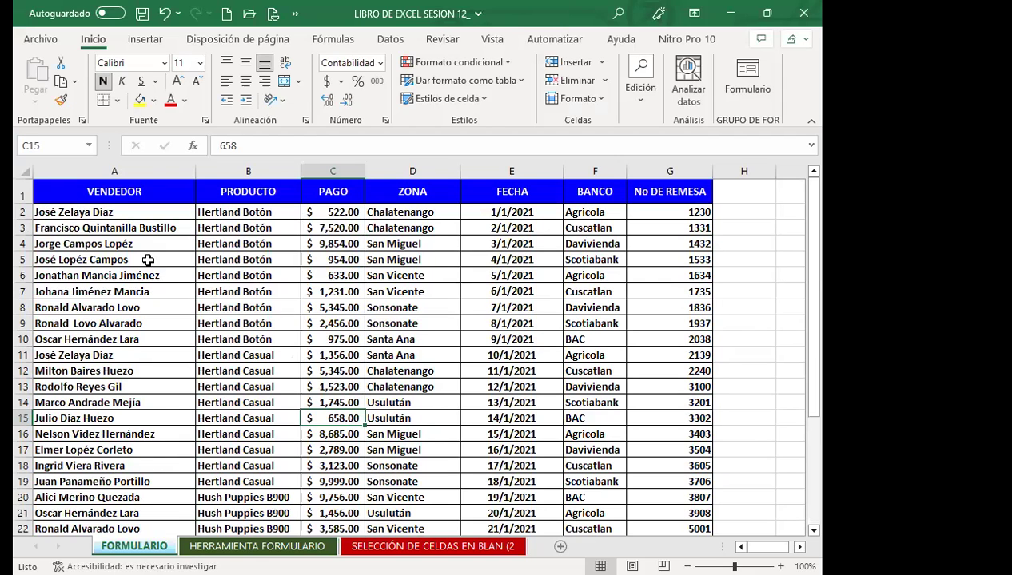
pyautogui.moveTo(88, 190); pyautogui.dragTo(691, 178)
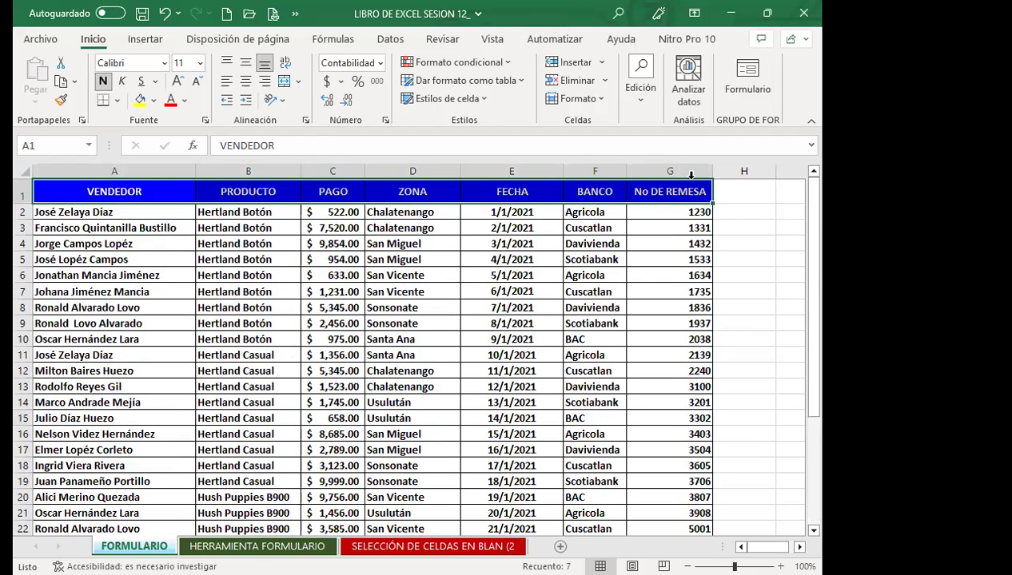
pyautogui.scroll(-2, 99, 301)
pyautogui.scroll(-4, 95, 447)
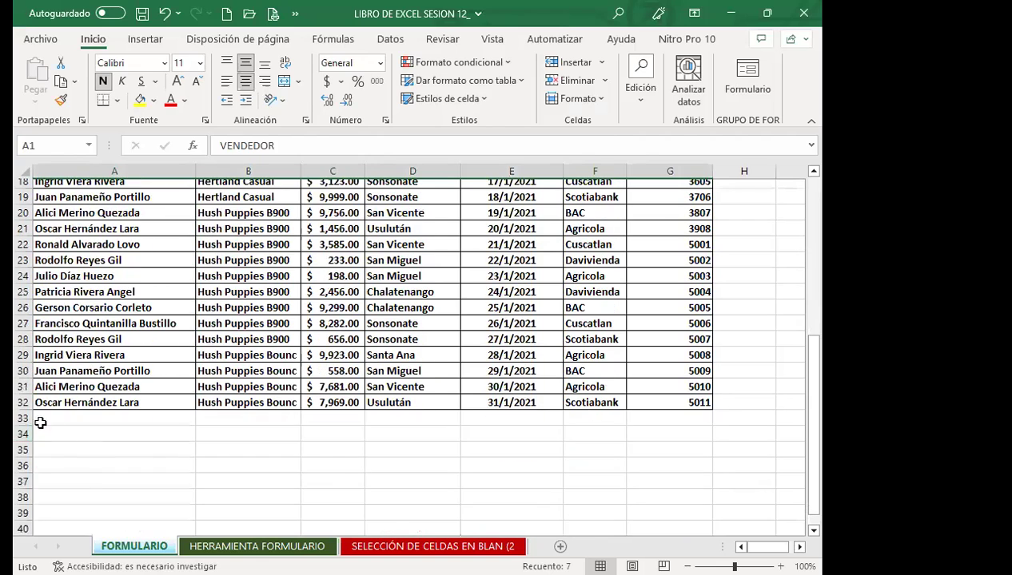
pyautogui.click(125, 402)
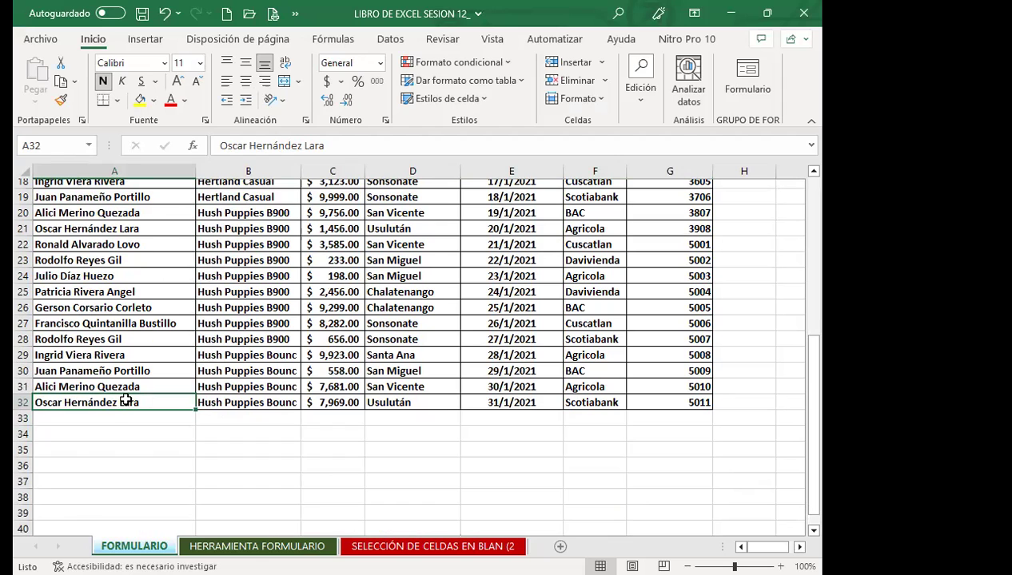
pyautogui.scroll(3, 139, 290)
pyautogui.scroll(2, 139, 290)
pyautogui.click(147, 259)
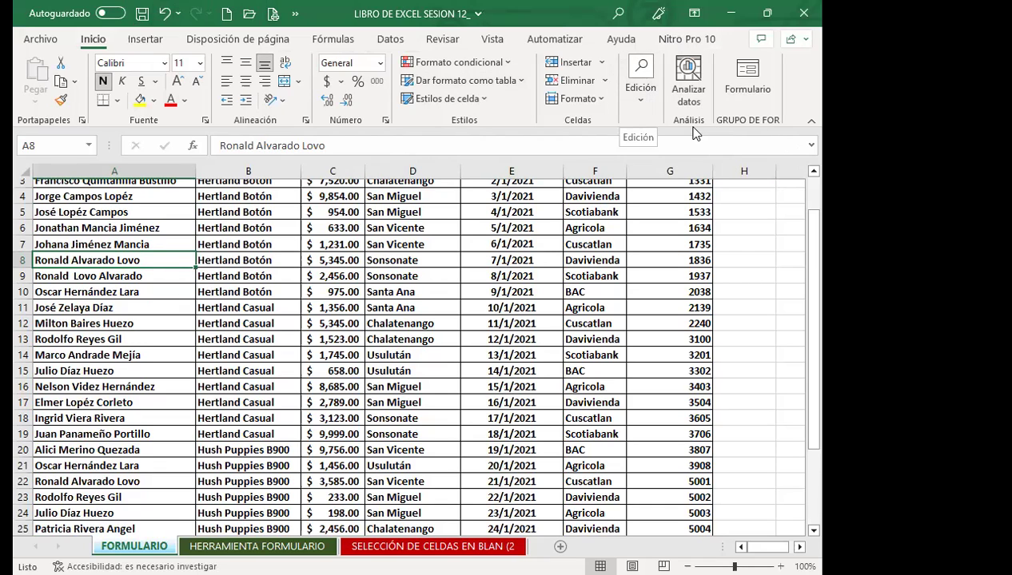
pyautogui.click(647, 104)
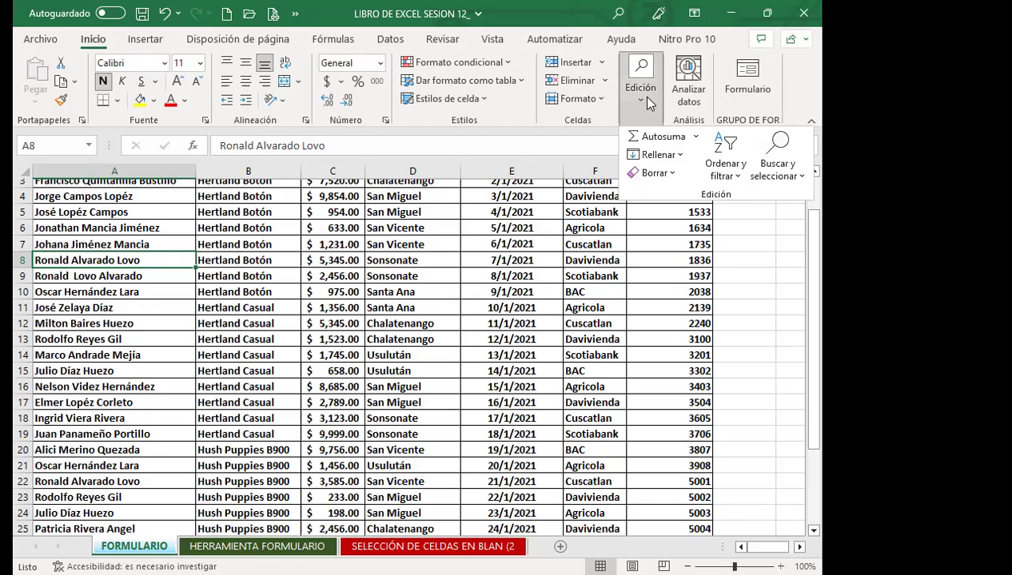
pyautogui.click(647, 99)
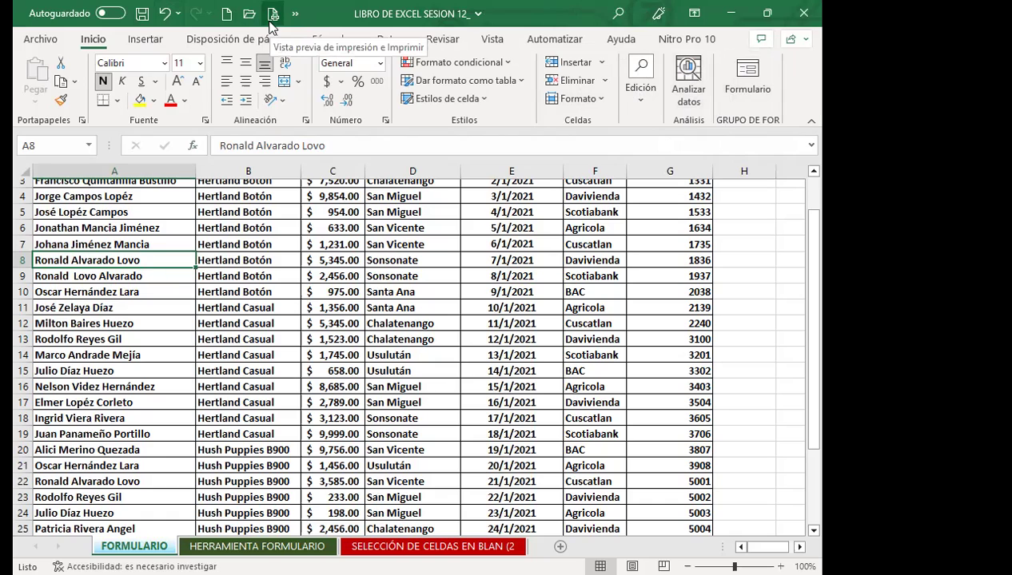
# Step: Show the Quick Access Toolbar's hidden commands and open its customization dropdown
pyautogui.click(295, 13)
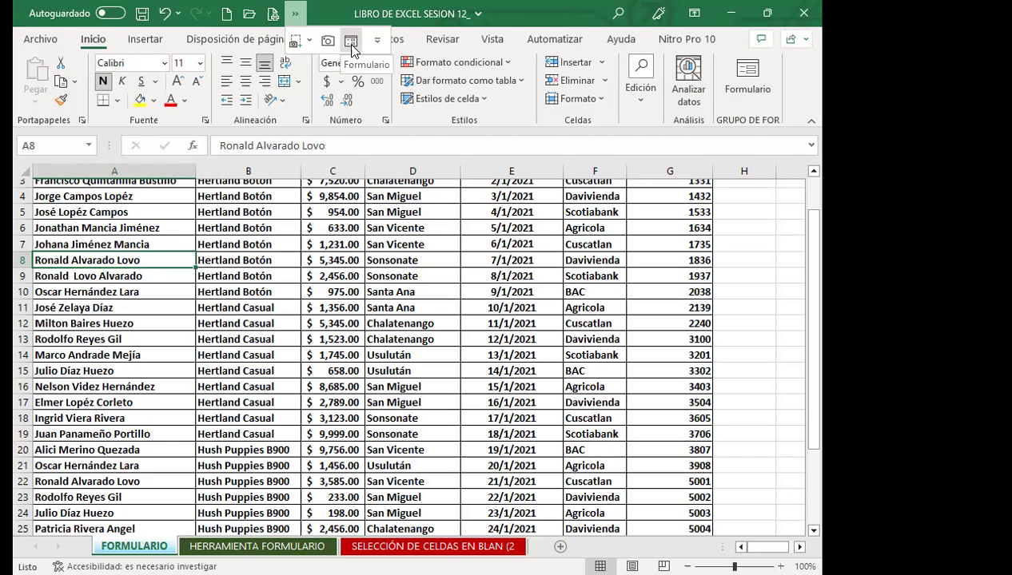
pyautogui.rightClick(352, 50)
pyautogui.click(387, 56)
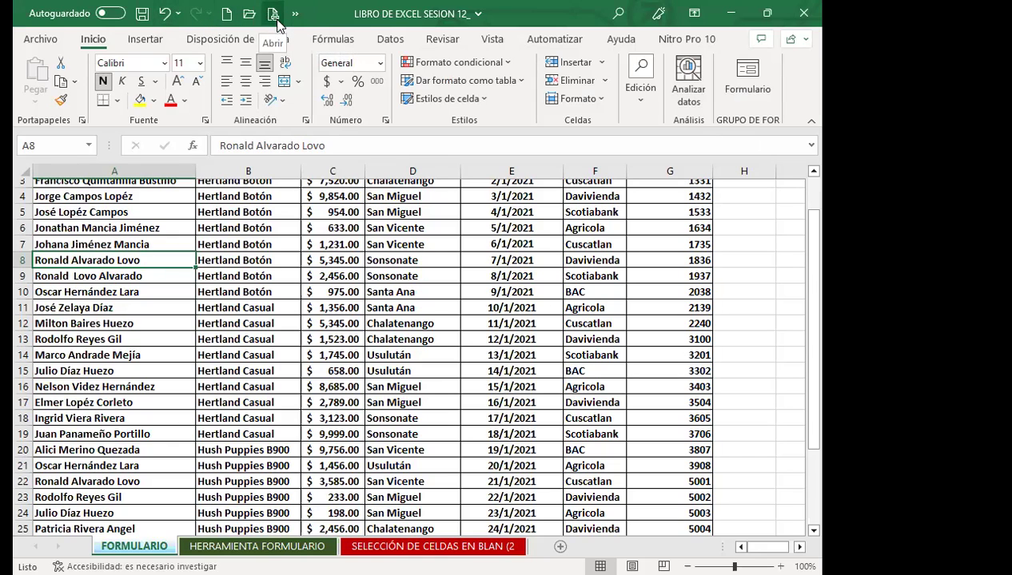
pyautogui.click(295, 16)
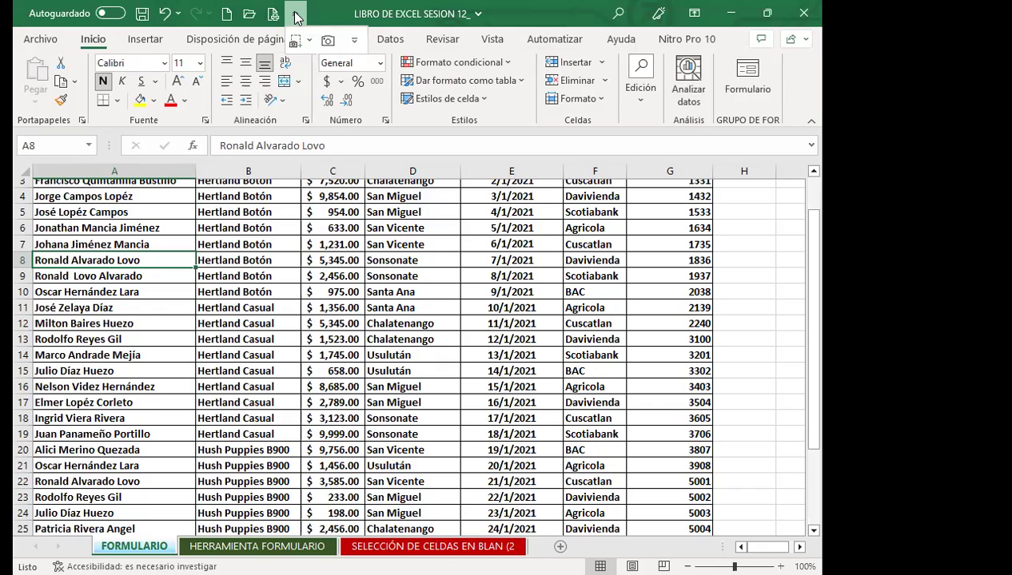
pyautogui.click(352, 44)
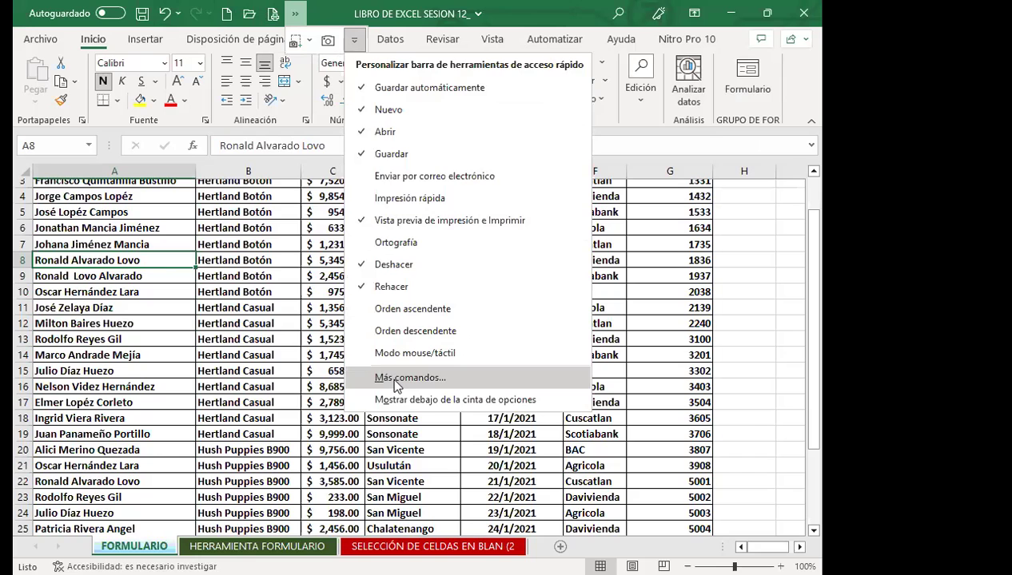
# Step: In Excel Options, add Formulario… from Todos los comandos to the Quick Access Toolbar and click Aceptar
pyautogui.click(396, 380)
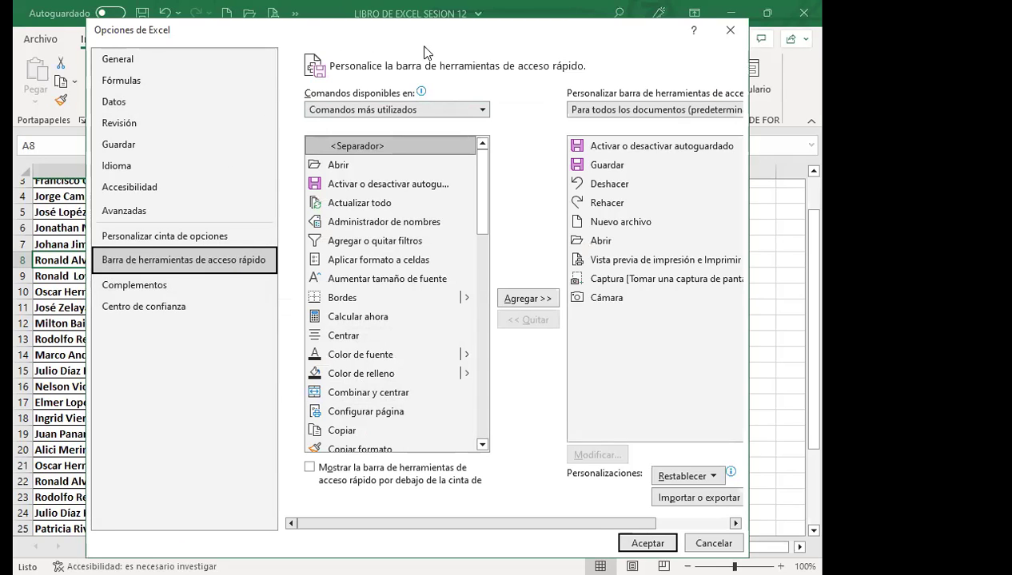
pyautogui.click(483, 111)
pyautogui.click(484, 111)
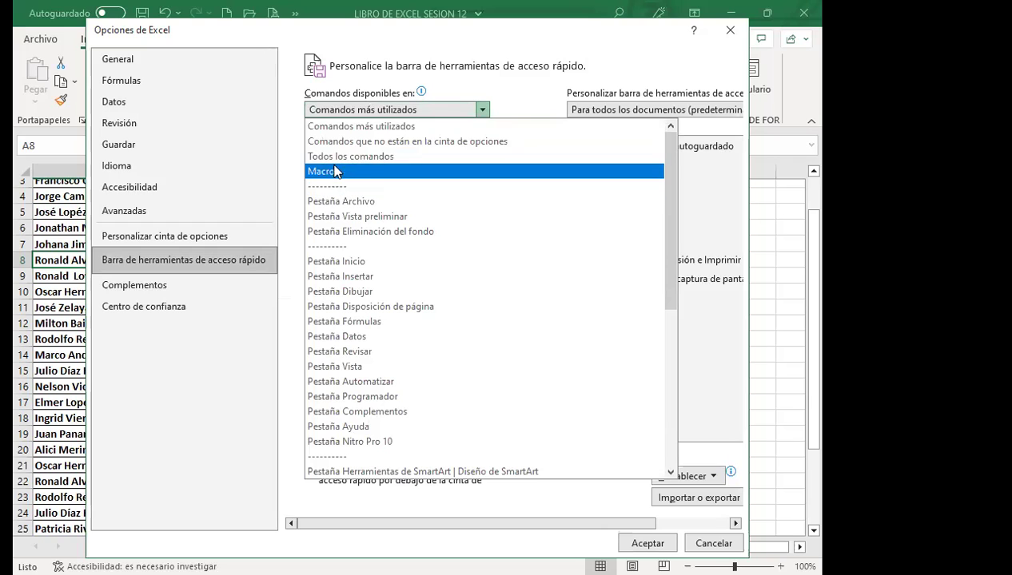
pyautogui.click(513, 155)
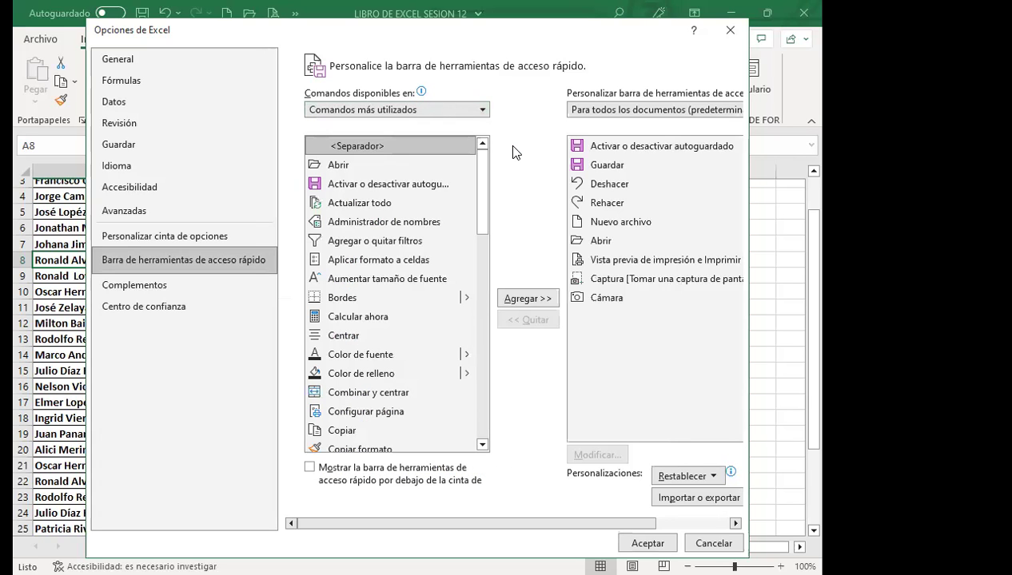
pyautogui.press('Down')
pyautogui.press('Down')
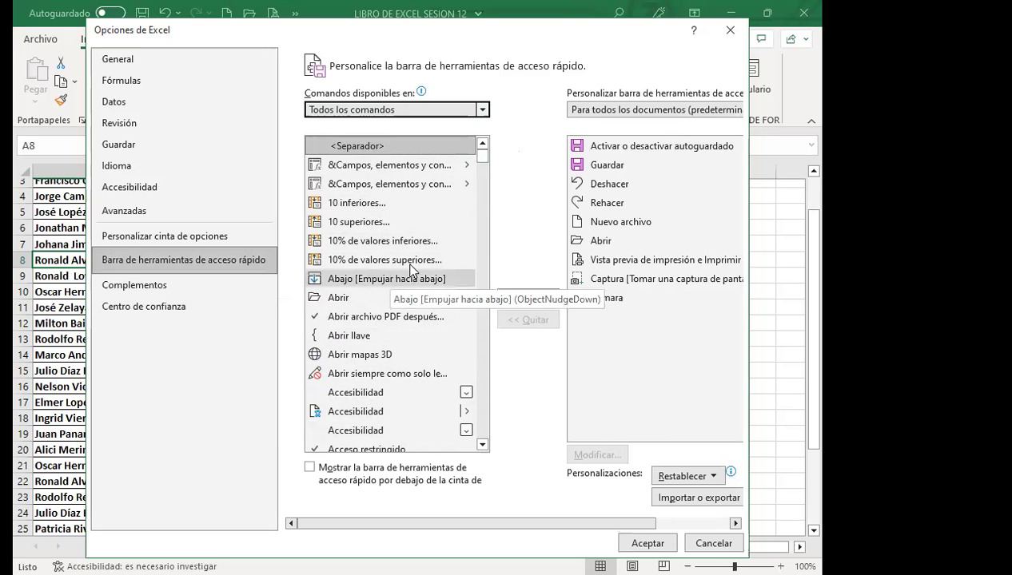
pyautogui.moveTo(482, 155); pyautogui.dragTo(484, 302)
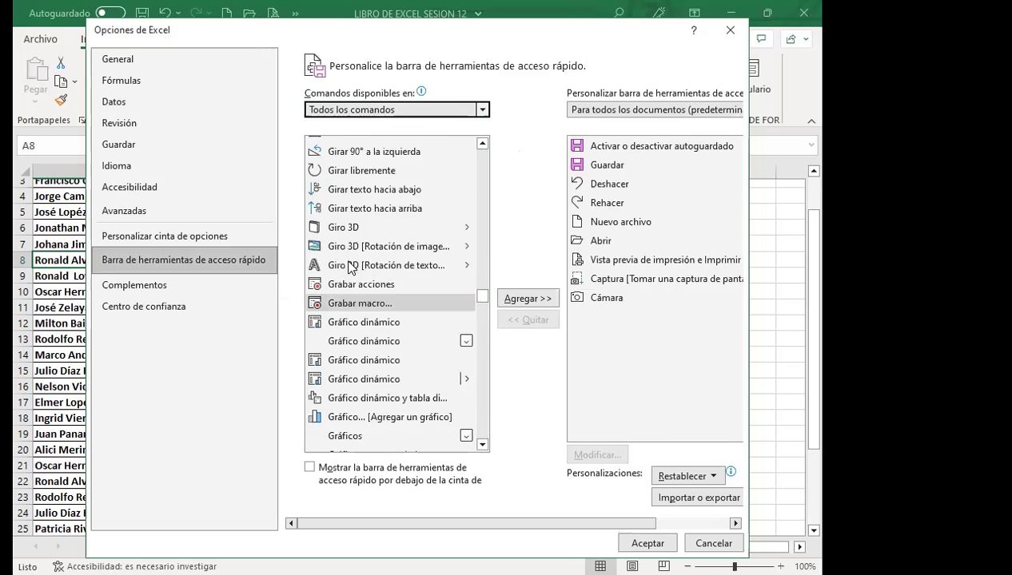
pyautogui.scroll(9, 351, 251)
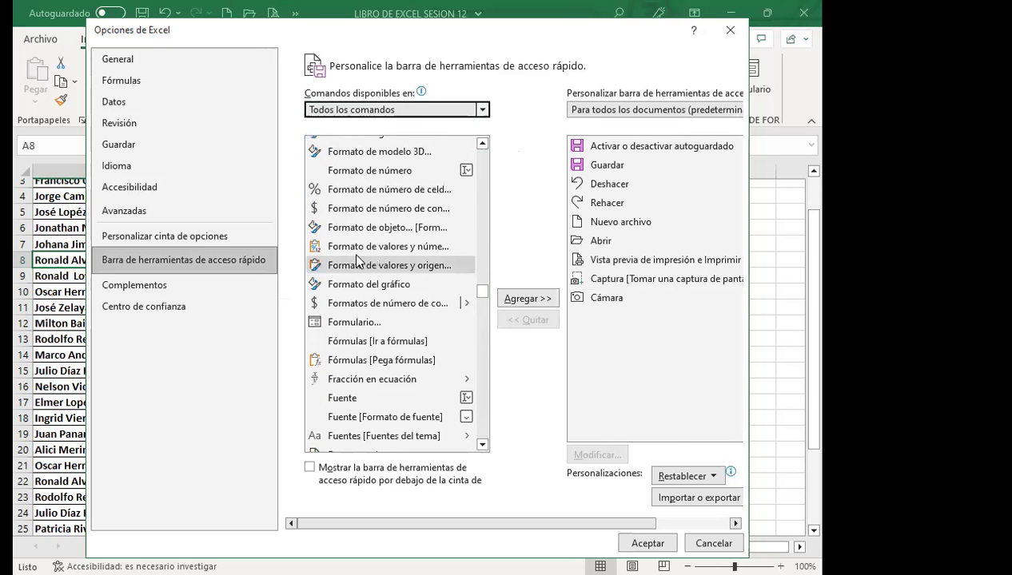
pyautogui.click(357, 322)
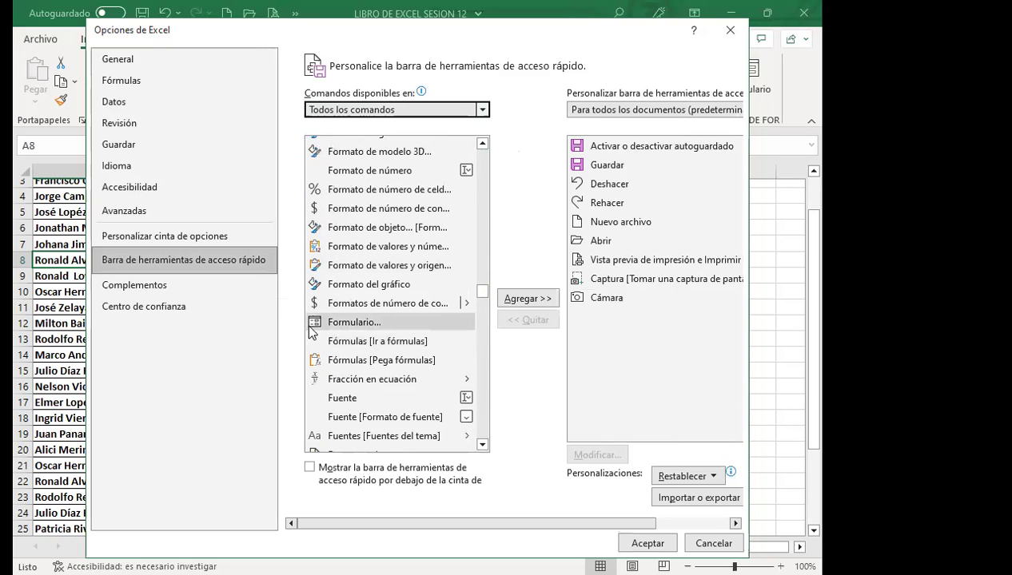
pyautogui.click(356, 324)
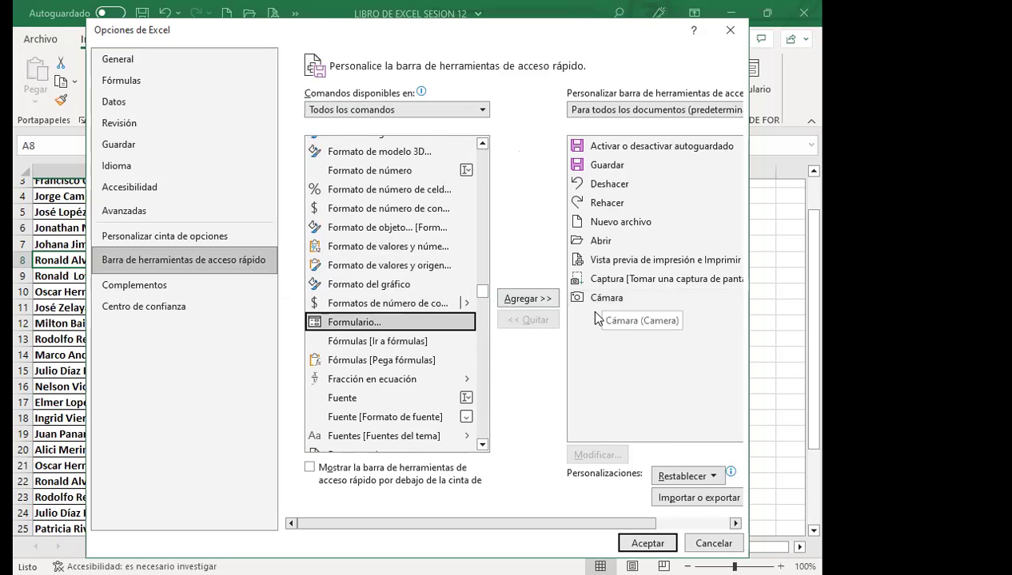
pyautogui.click(524, 302)
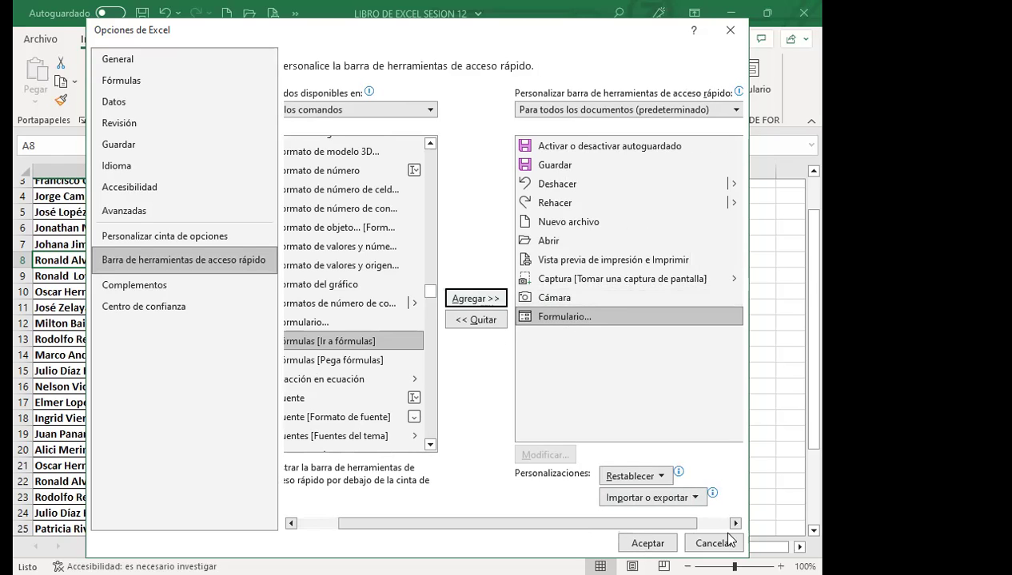
pyautogui.click(645, 544)
# Step: Show the Quick Access Toolbar's overflow buttons to confirm Formulario is there
pyautogui.click(297, 16)
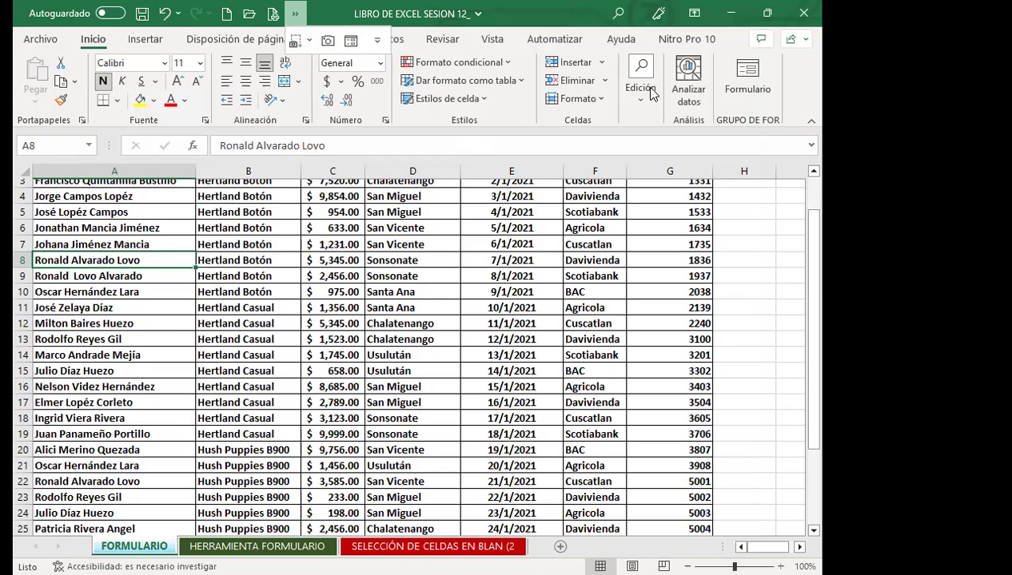
pyautogui.click(92, 40)
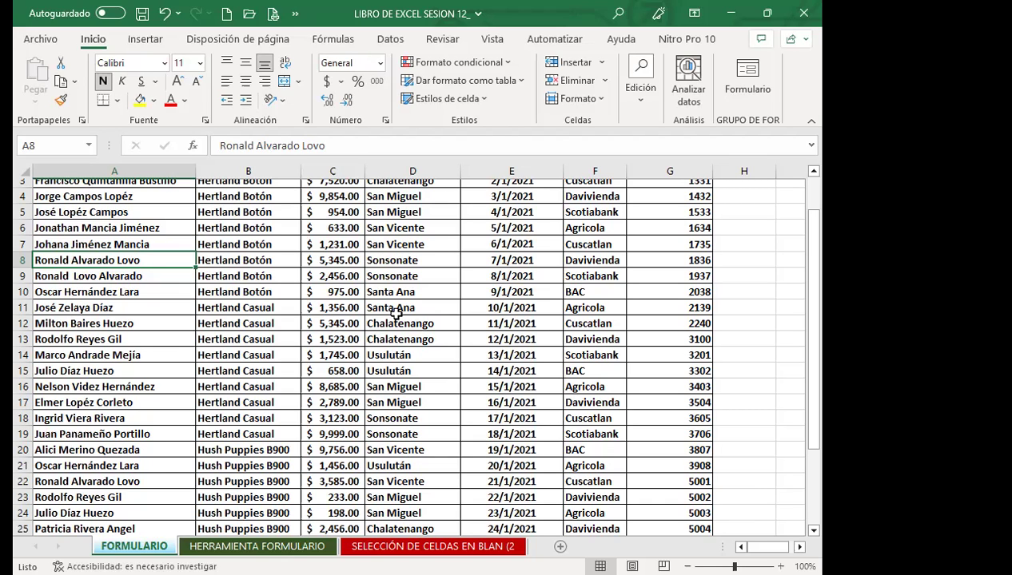
pyautogui.click(294, 14)
# Step: Open Excel Options from Más comandos… at the Personalizar cinta de opciones page
pyautogui.click(378, 41)
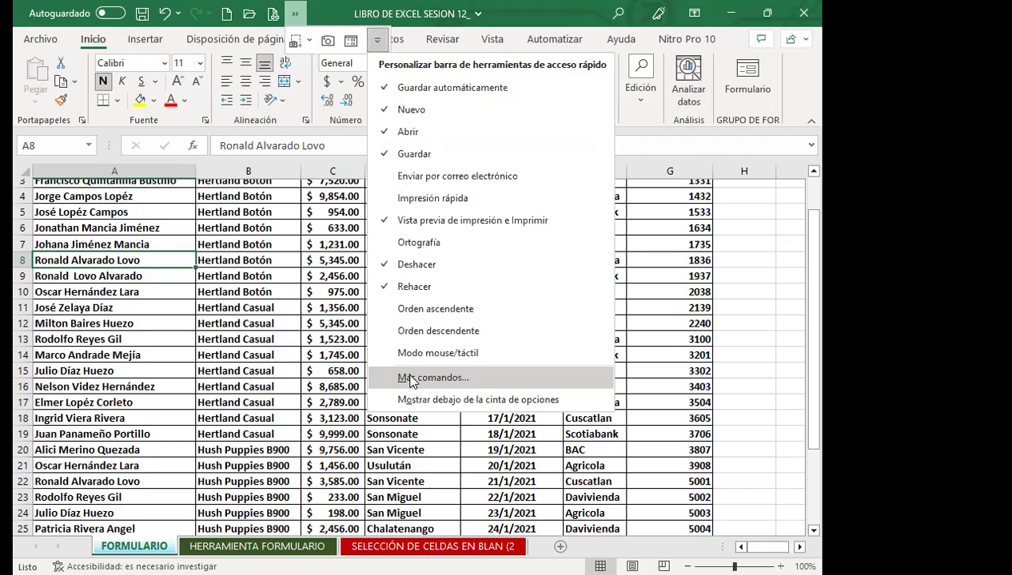
pyautogui.click(410, 379)
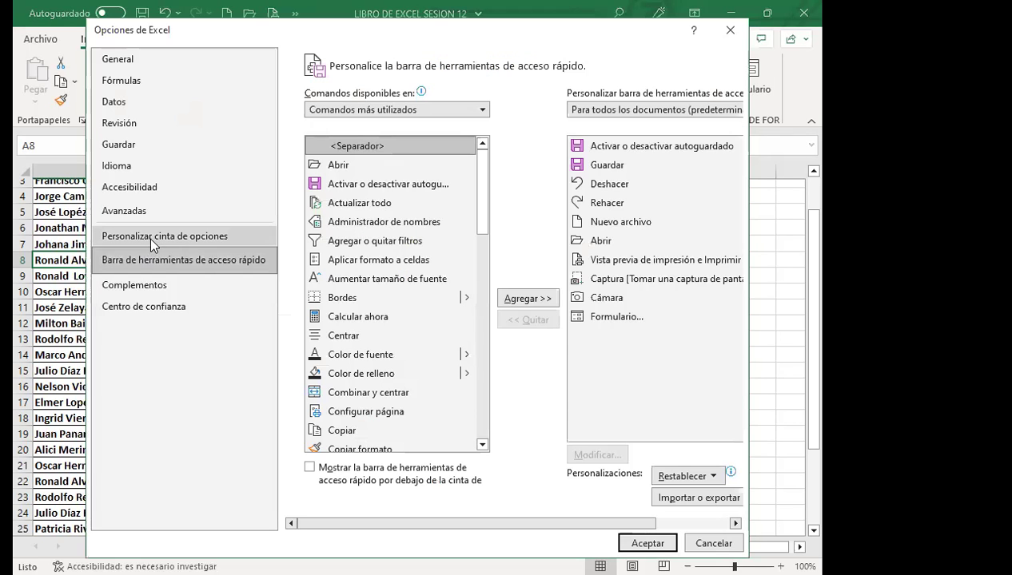
pyautogui.click(140, 238)
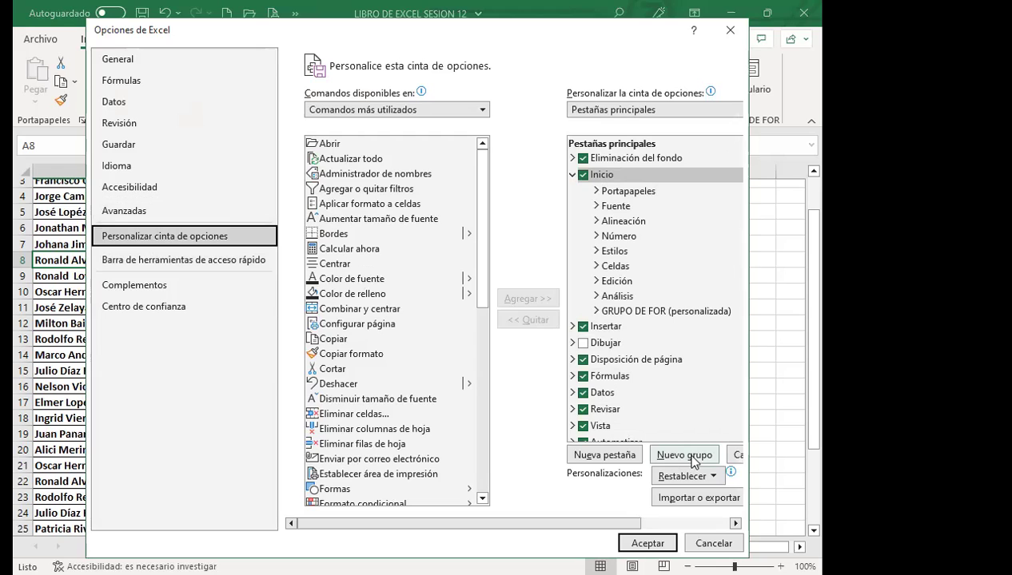
# Step: Add a Nuevo grupo under Inicio, then remove it with Quitar
pyautogui.click(688, 456)
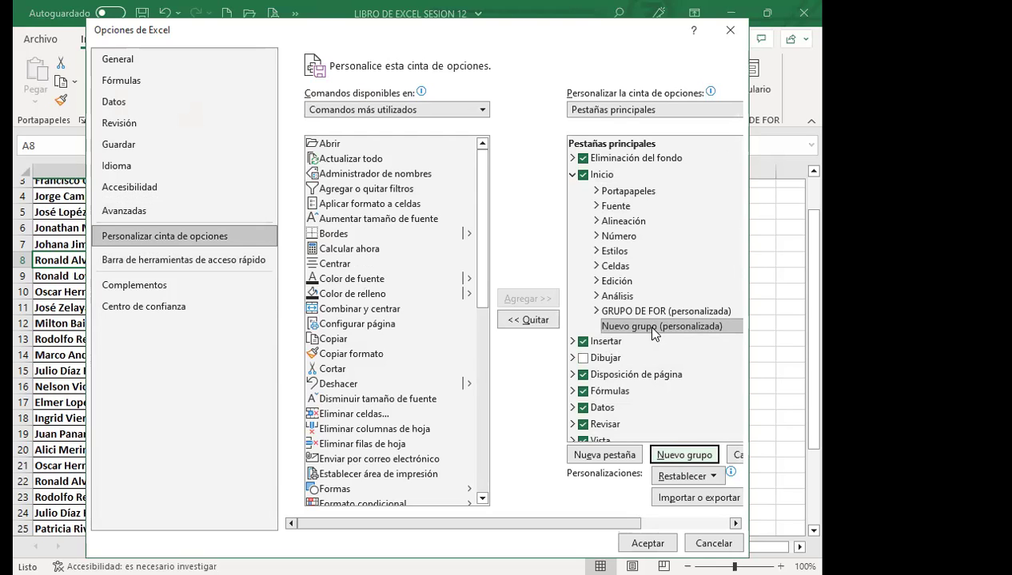
pyautogui.rightClick(652, 327)
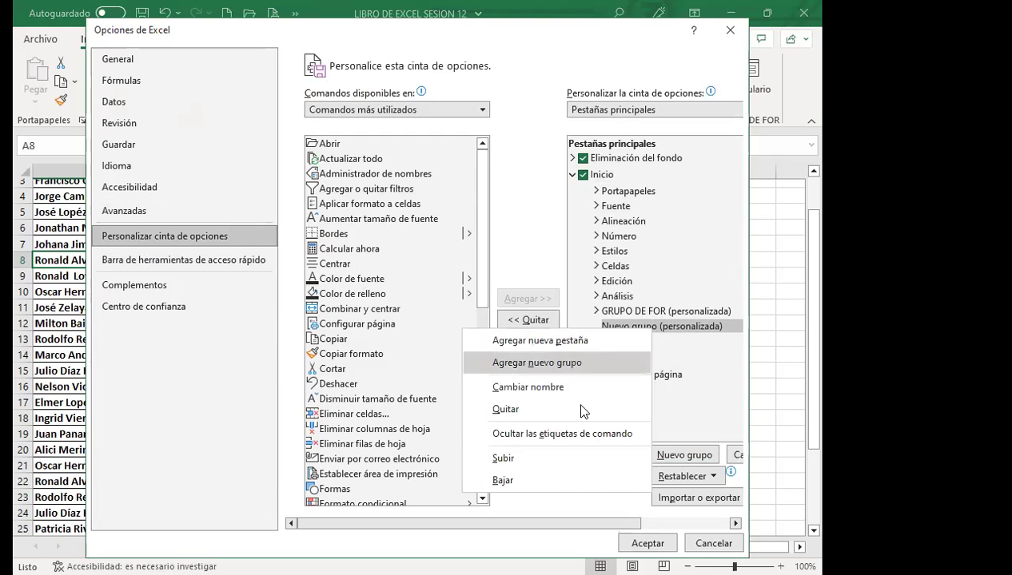
pyautogui.click(510, 409)
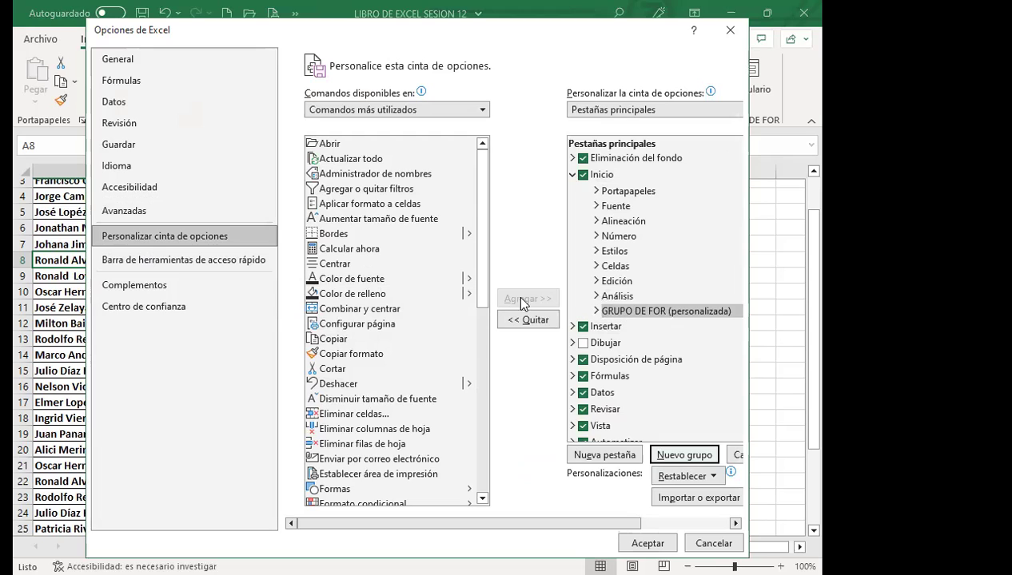
# Step: Expand GRUPO DE FOR (personalizada) to verify Formulario, then close Excel Options
pyautogui.click(595, 310)
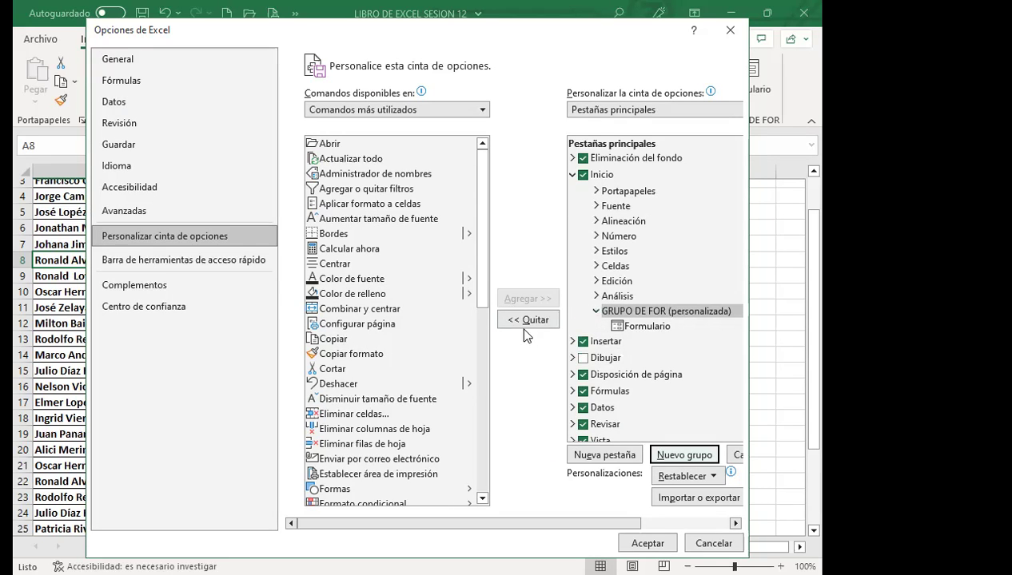
pyautogui.click(636, 327)
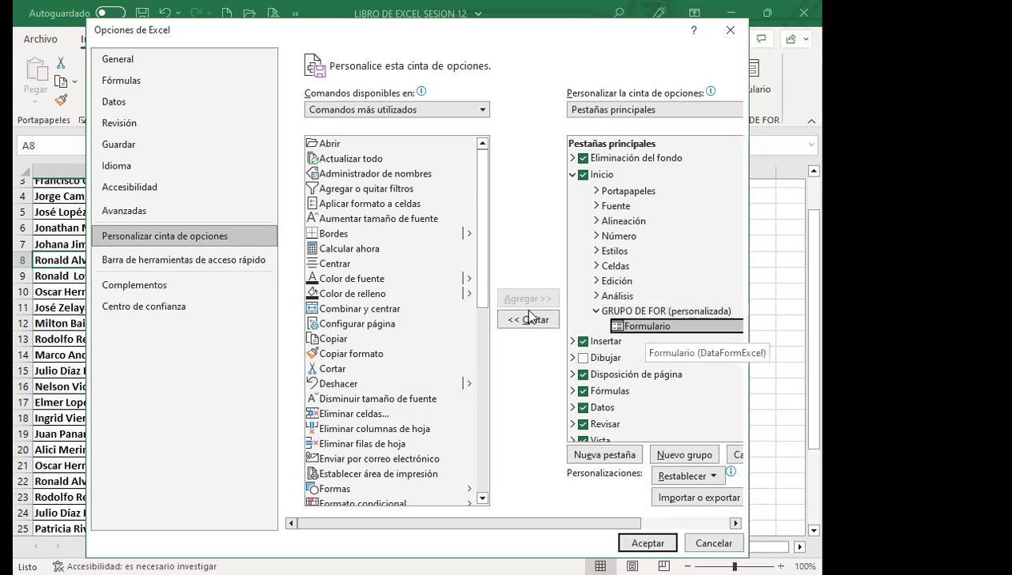
pyautogui.click(387, 307)
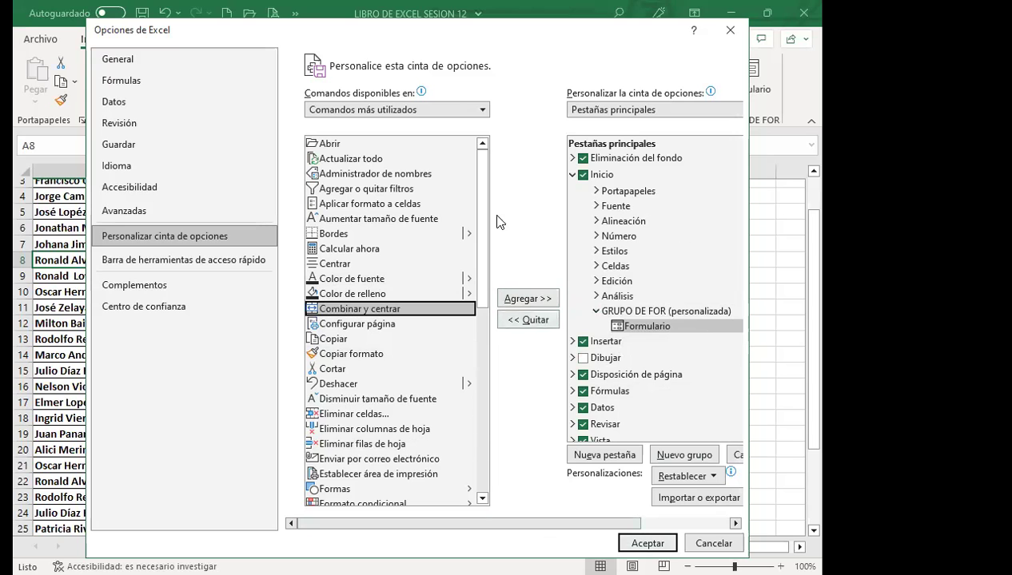
pyautogui.click(729, 32)
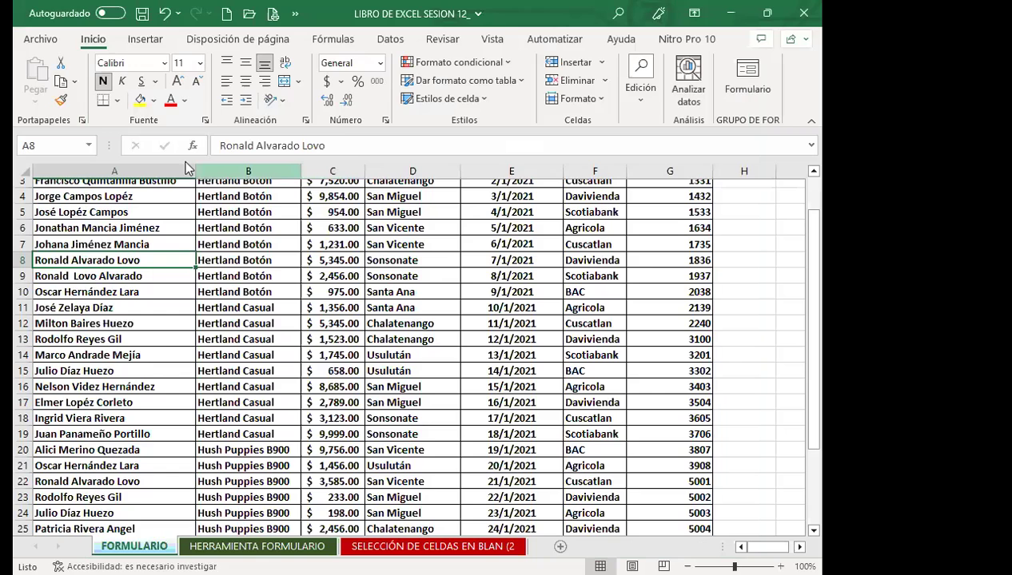
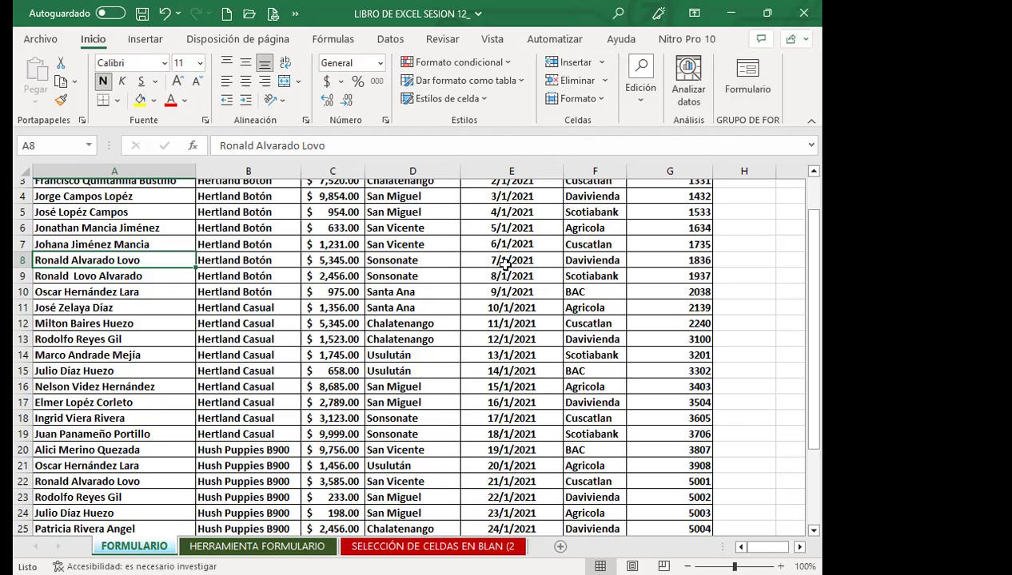
# Step: Select the PRODUCTO through No DE REMESA data (B2:G32) in the FORMULARIO table to clear it
pyautogui.click(226, 13)
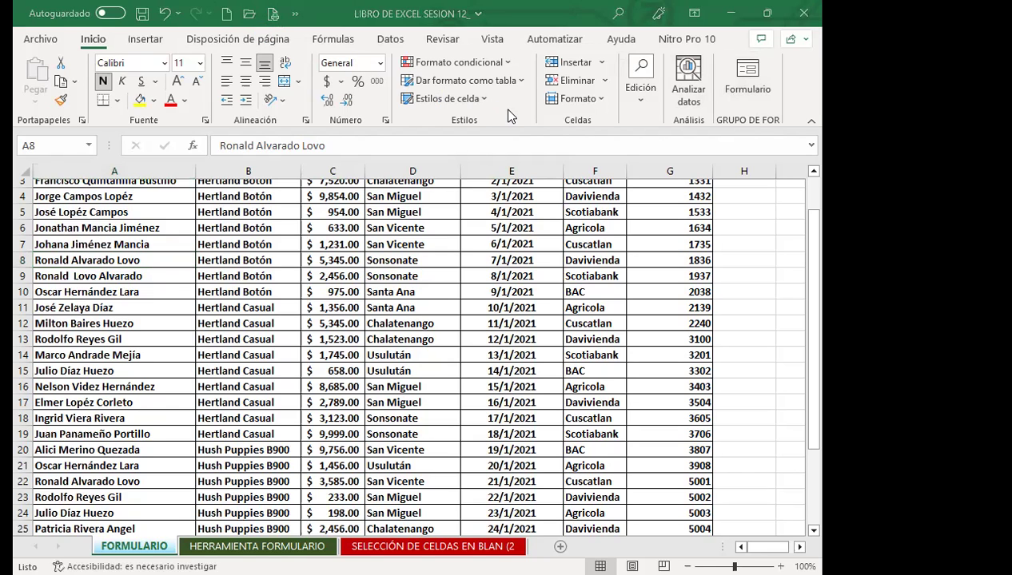
pyautogui.click(390, 306)
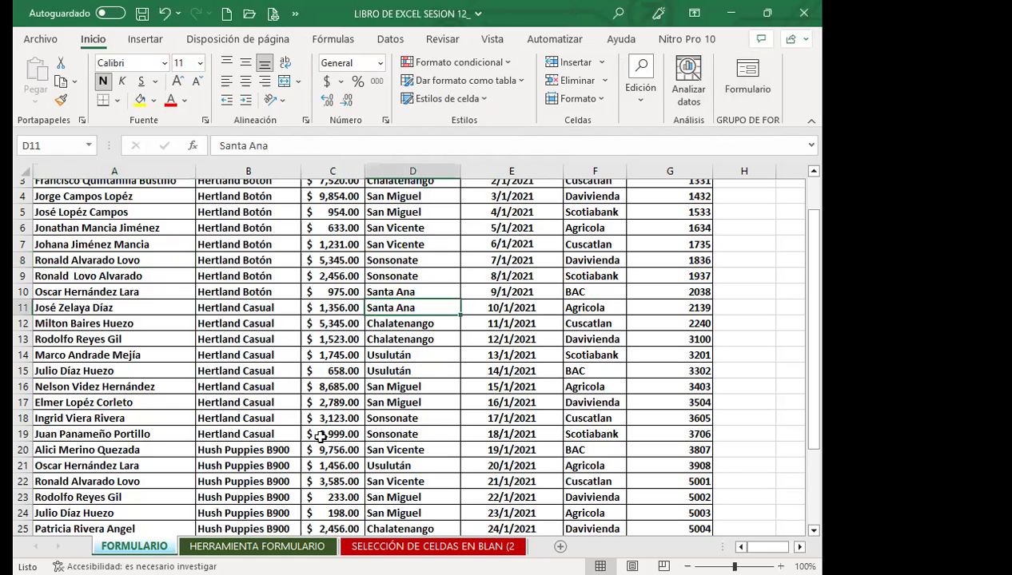
pyautogui.scroll(-2, 324, 390)
pyautogui.scroll(-3, 290, 406)
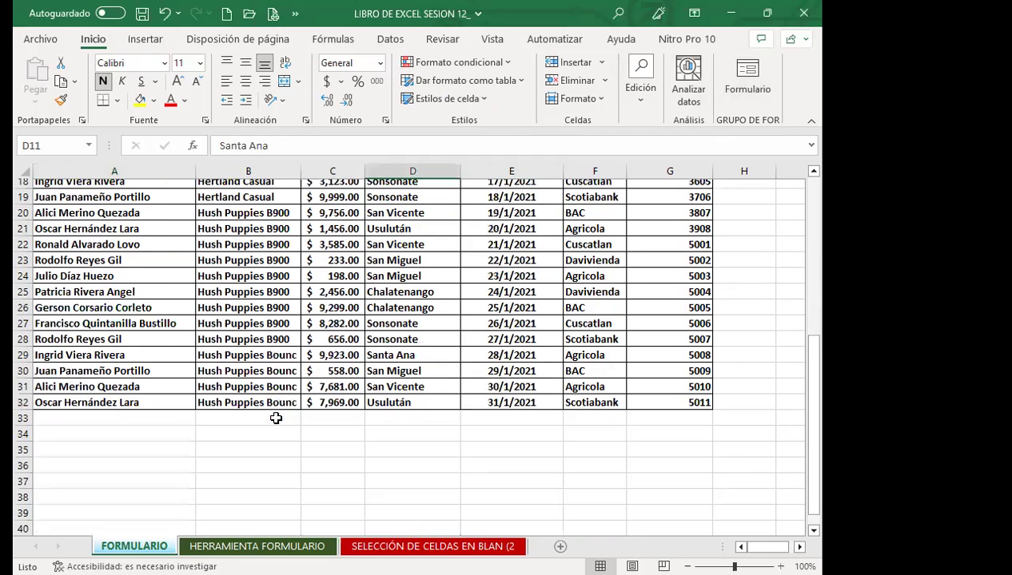
pyautogui.click(245, 388)
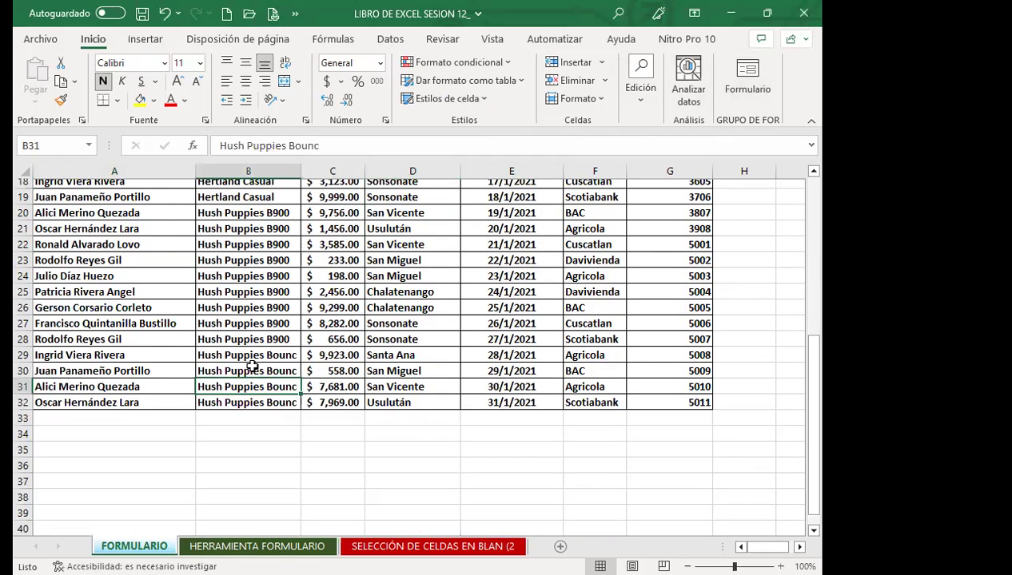
pyautogui.scroll(4, 230, 354)
pyautogui.scroll(2, 230, 354)
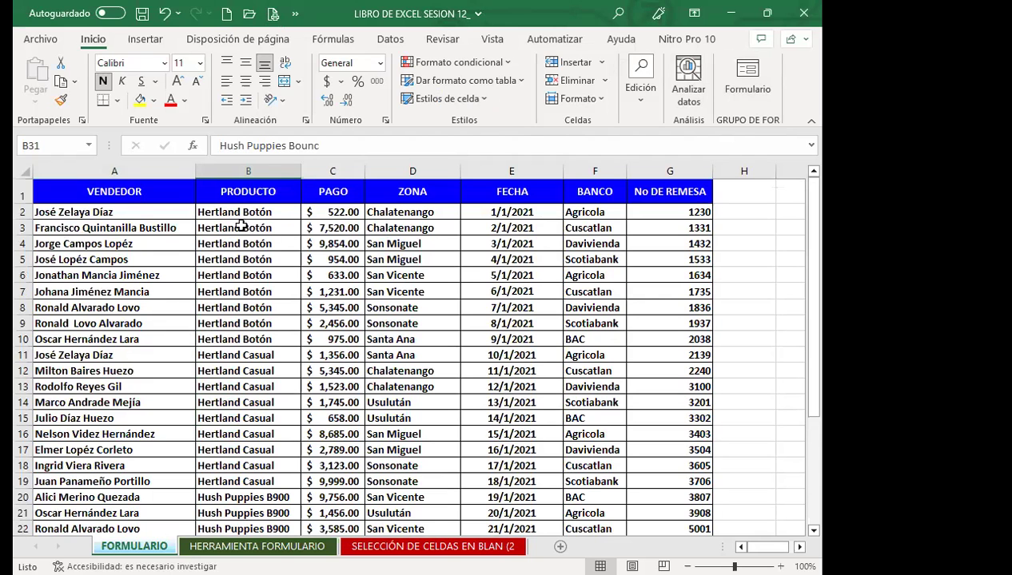
pyautogui.moveTo(238, 214); pyautogui.dragTo(700, 505)
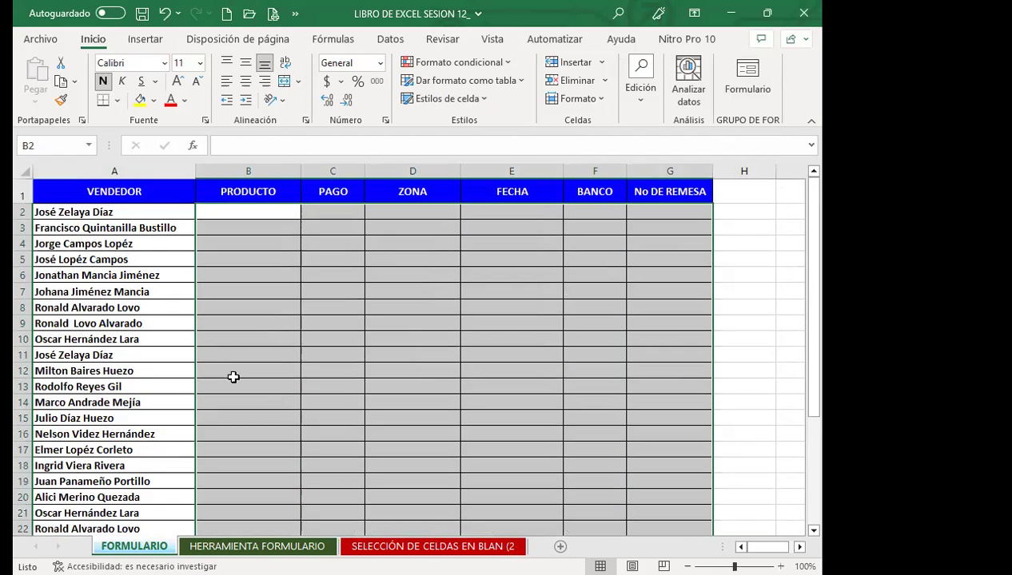
pyautogui.click(237, 369)
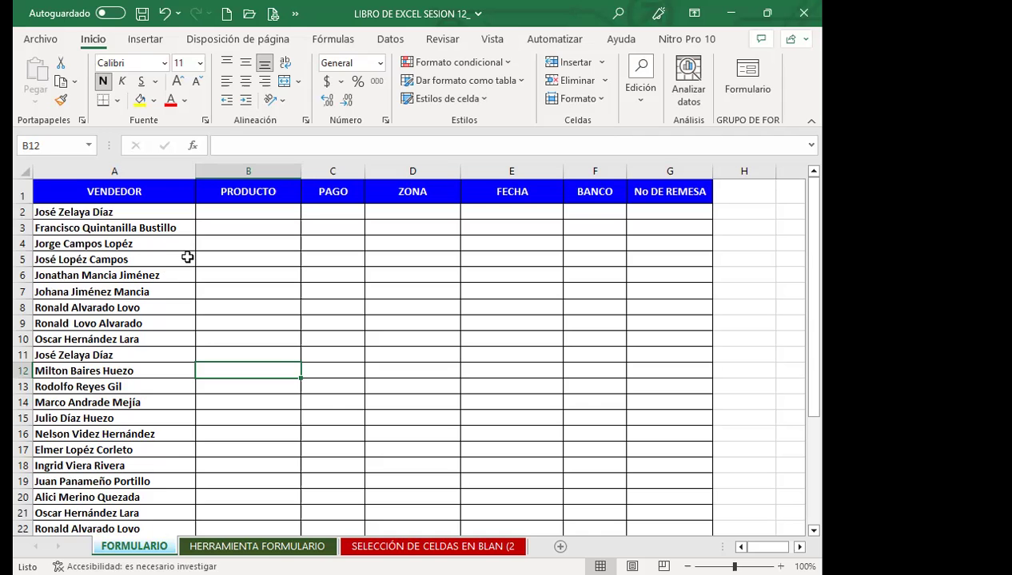
pyautogui.scroll(-1, 176, 264)
pyautogui.scroll(-1, 175, 265)
pyautogui.scroll(-1, 174, 271)
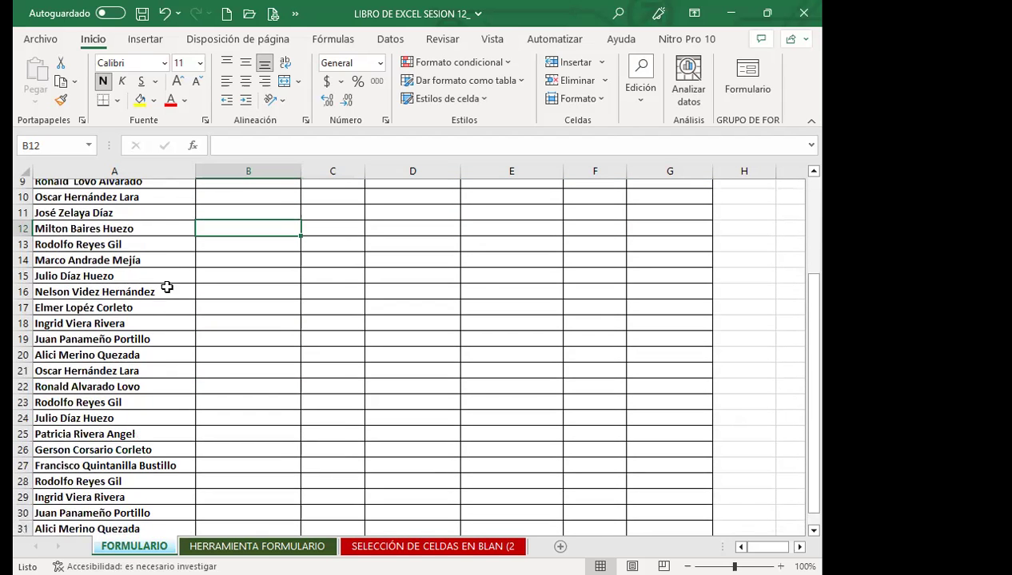
pyautogui.scroll(-2, 165, 286)
pyautogui.scroll(-2, 196, 354)
pyautogui.scroll(4, 163, 369)
pyautogui.scroll(3, 167, 359)
pyautogui.click(169, 341)
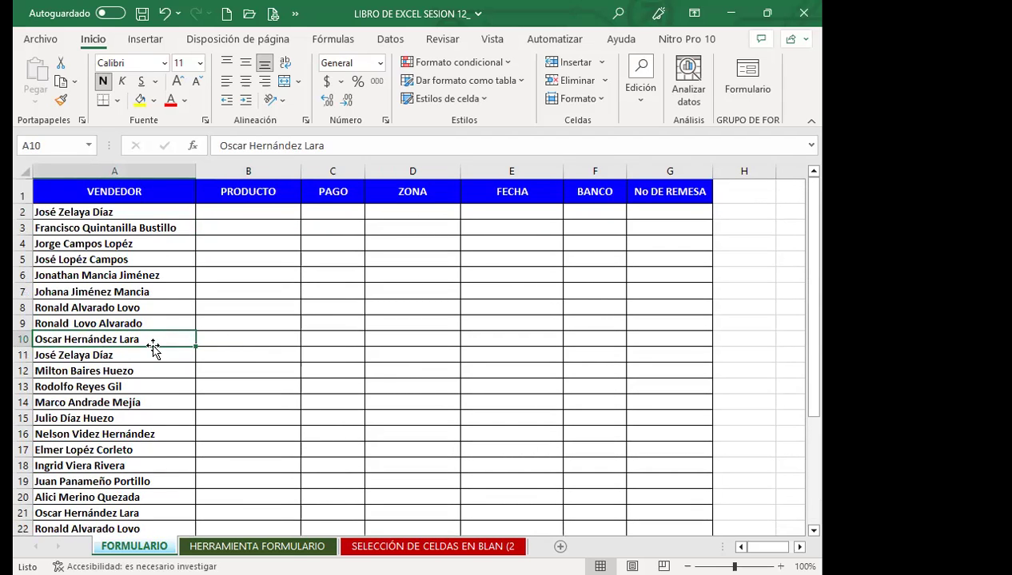
pyautogui.click(127, 228)
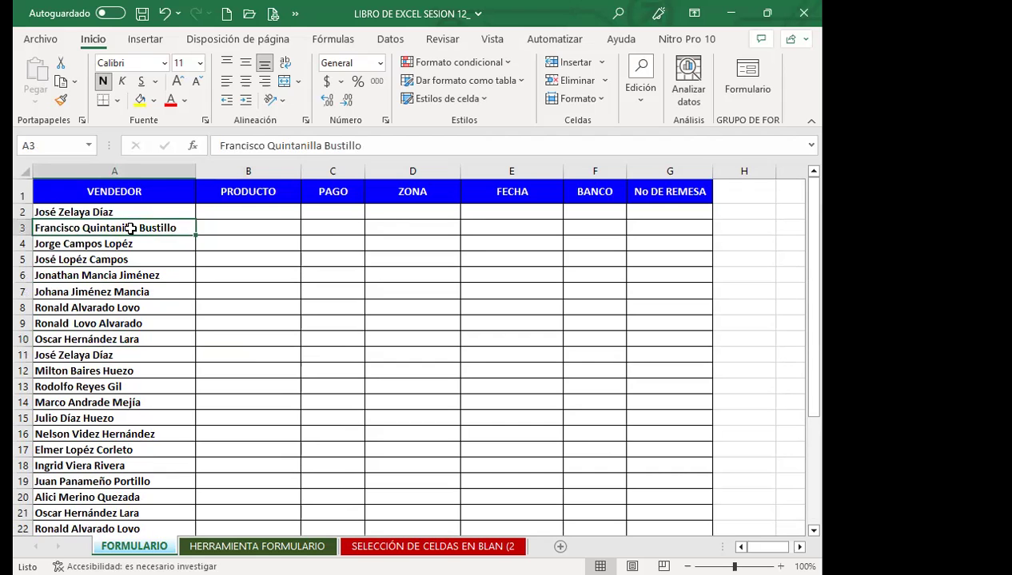
pyautogui.scroll(-1, 163, 342)
pyautogui.scroll(-2, 163, 342)
pyautogui.scroll(-4, 160, 344)
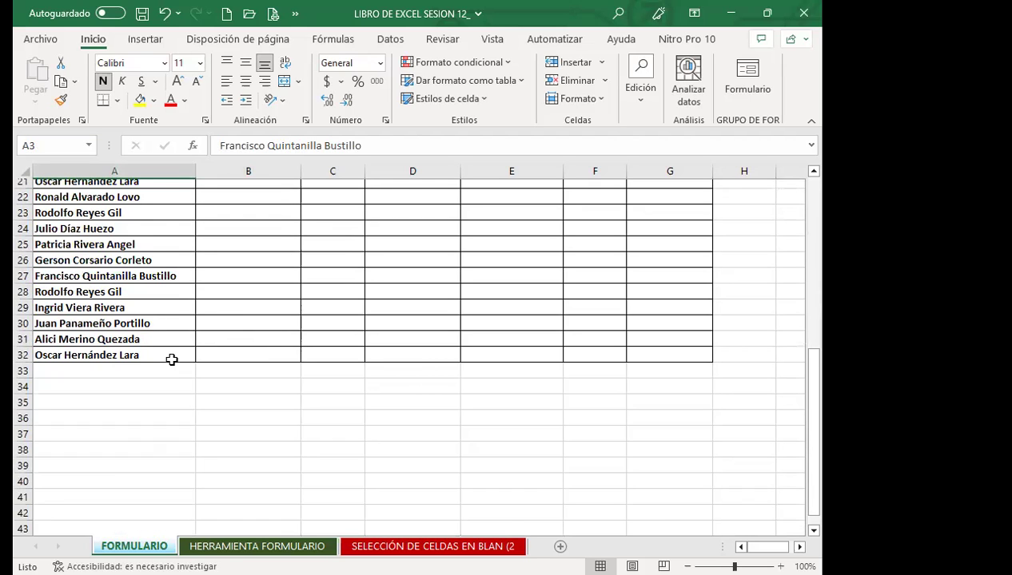
pyautogui.scroll(7, 170, 360)
pyautogui.scroll(-8, 133, 418)
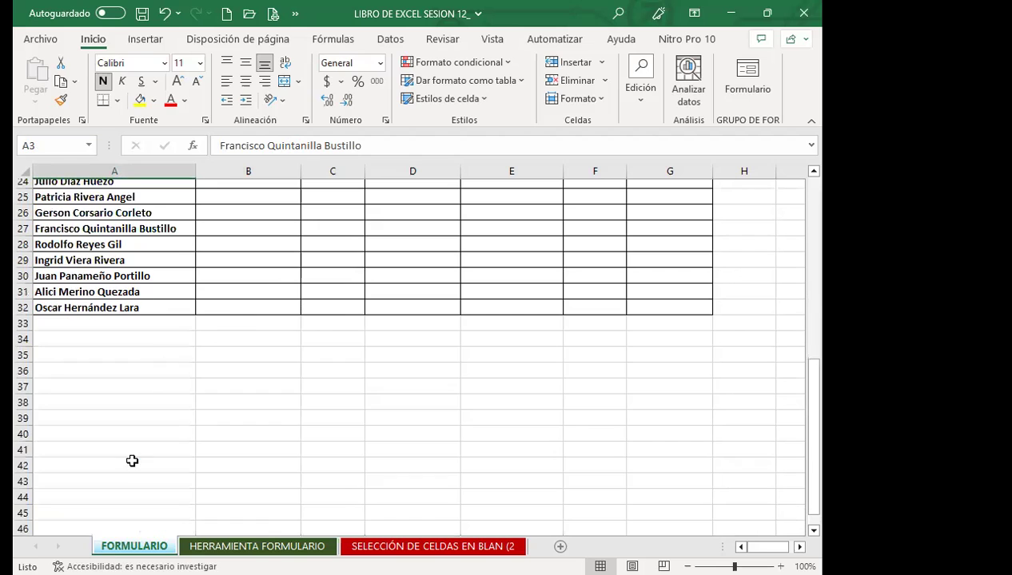
pyautogui.click(152, 326)
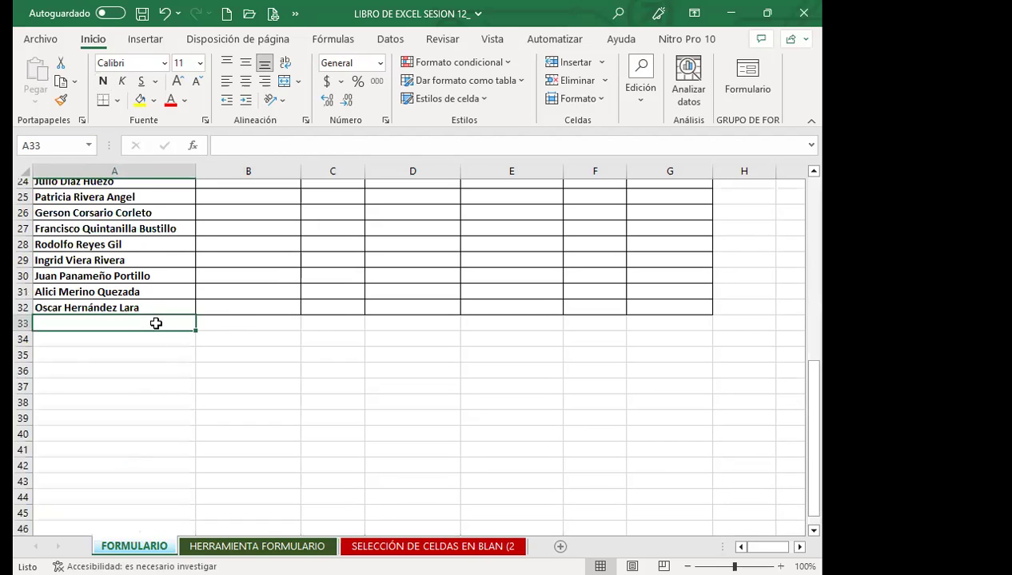
pyautogui.click(669, 417)
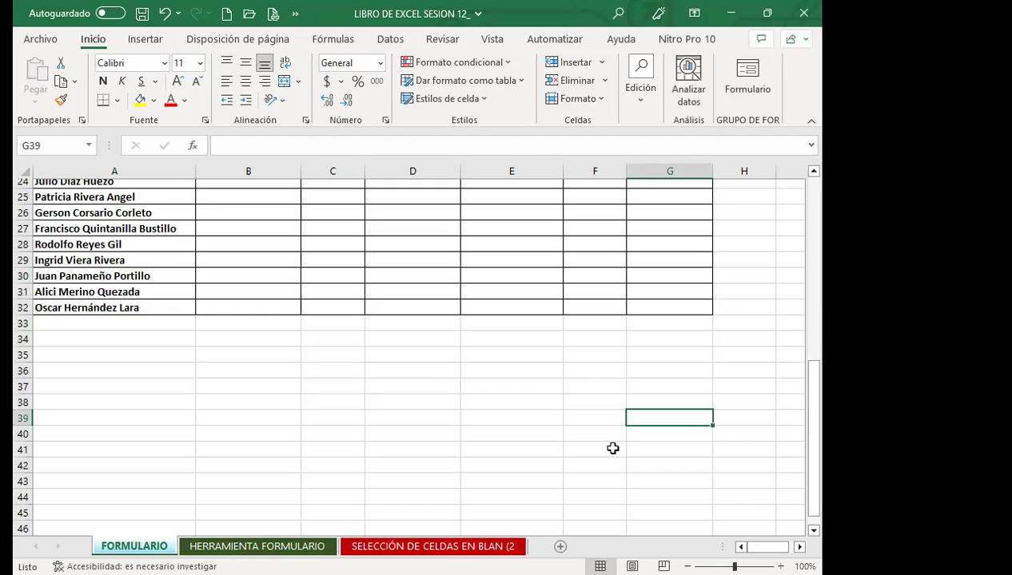
pyautogui.scroll(7, 143, 436)
pyautogui.scroll(1, 145, 364)
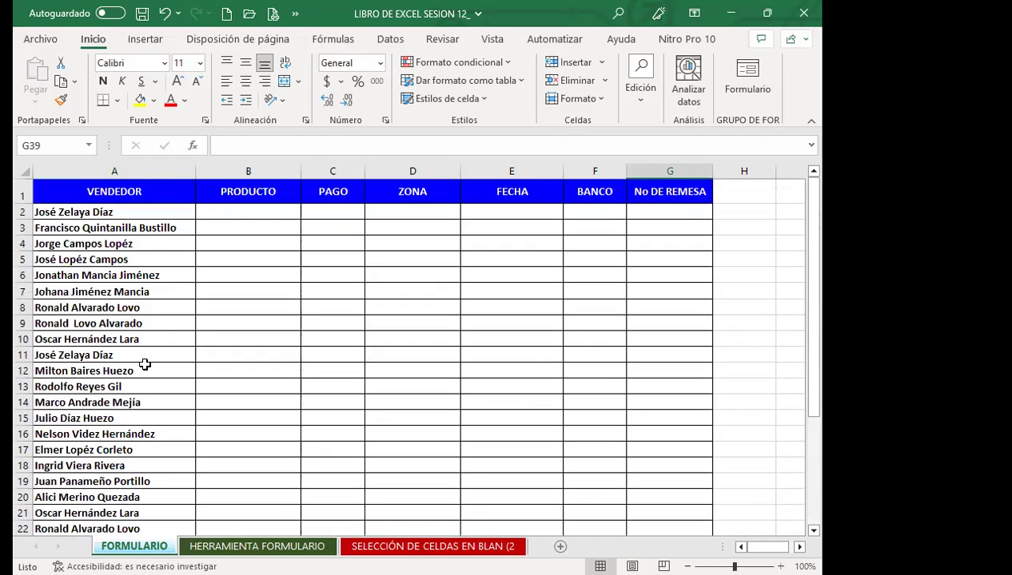
pyautogui.scroll(-3, 135, 352)
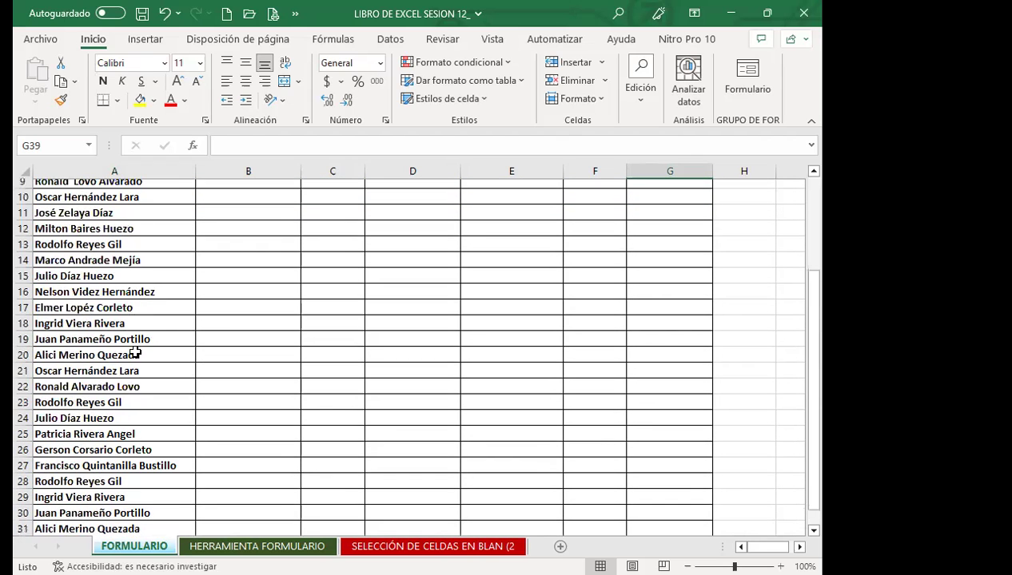
pyautogui.scroll(-2, 142, 403)
pyautogui.scroll(5, 149, 440)
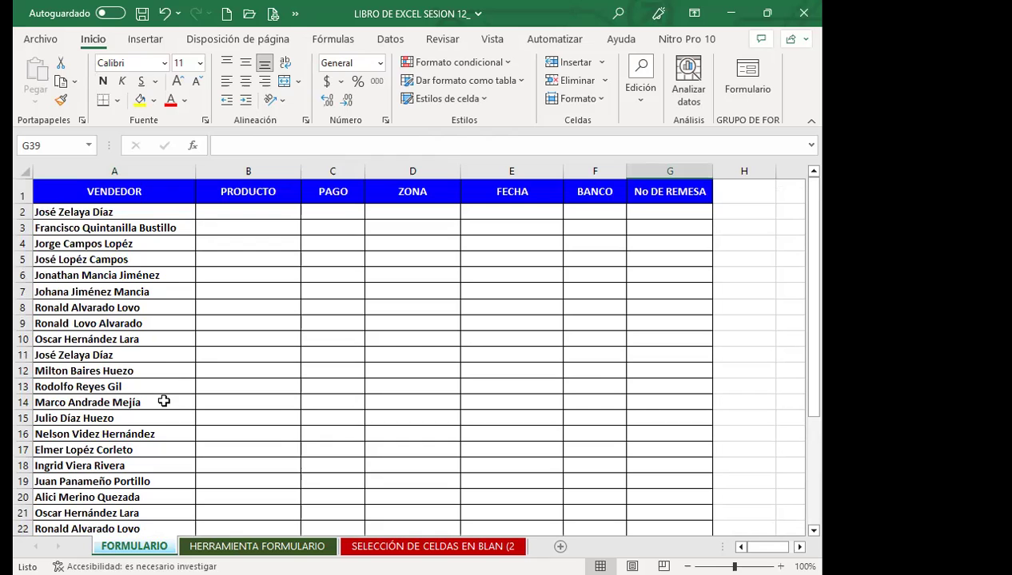
pyautogui.click(21, 418)
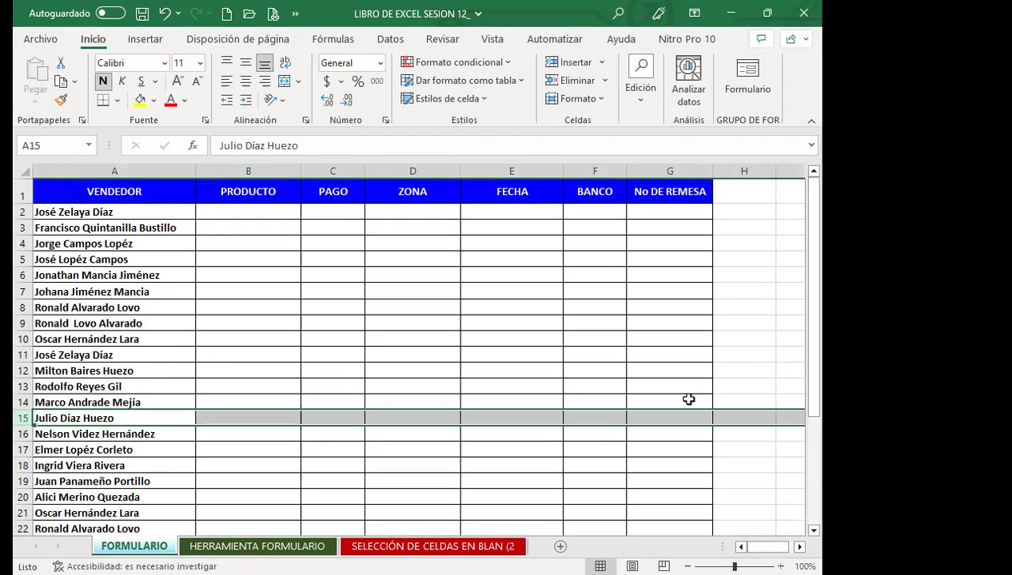
pyautogui.scroll(-1, 210, 400)
pyautogui.scroll(-3, 240, 396)
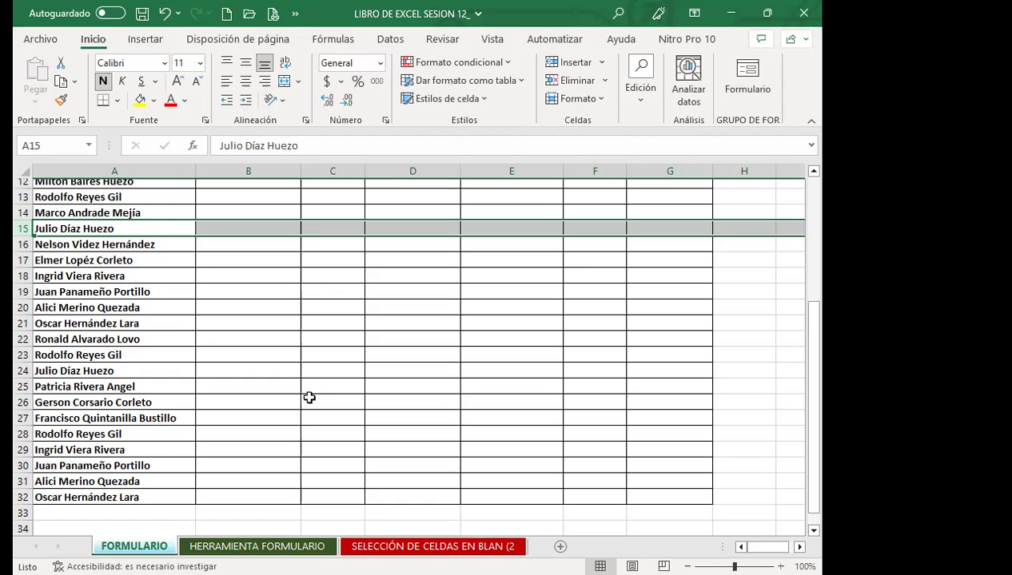
pyautogui.scroll(4, 159, 375)
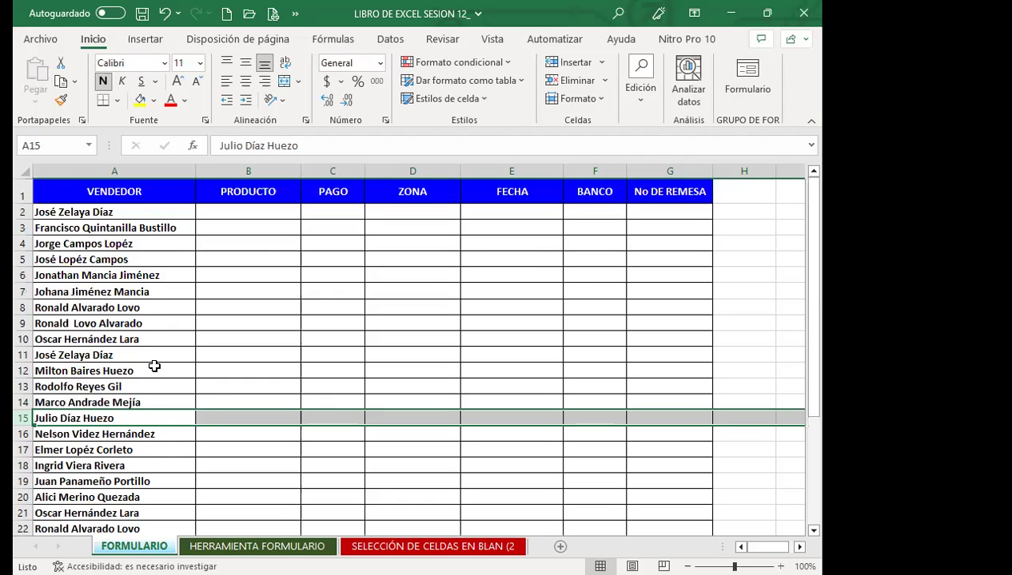
pyautogui.scroll(-2, 156, 363)
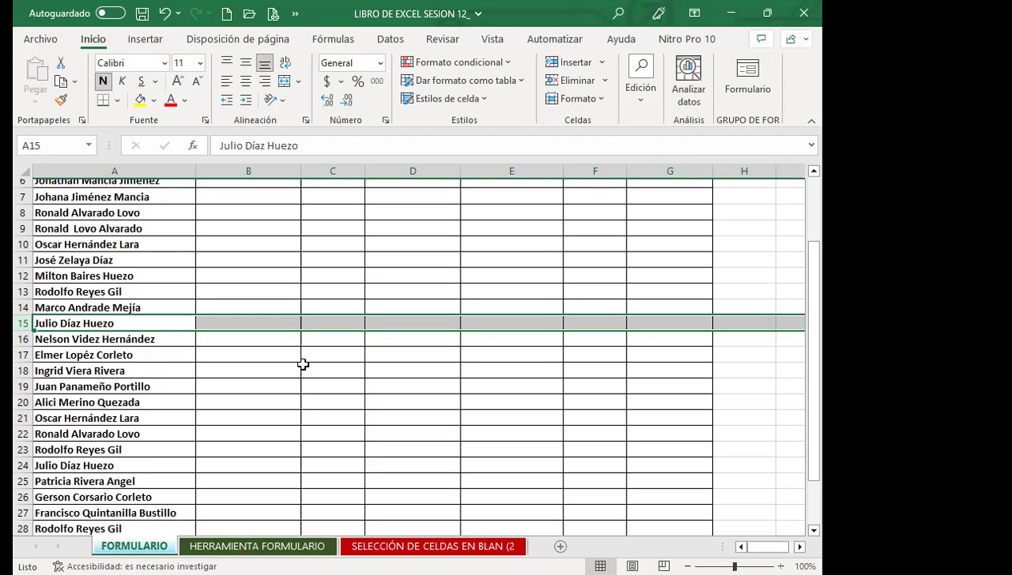
pyautogui.scroll(2, 264, 328)
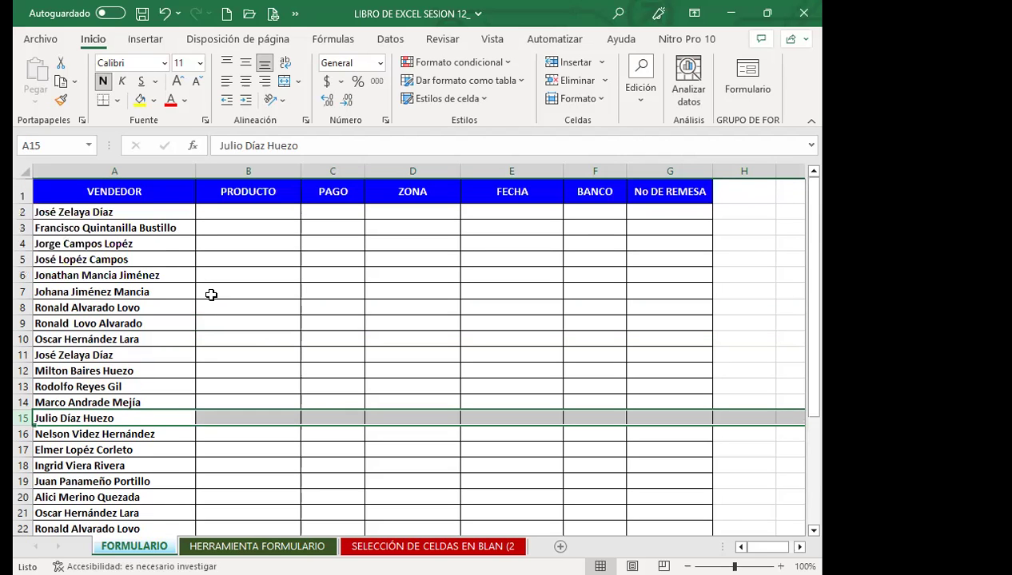
pyautogui.hotkey('ctrl', 'z')
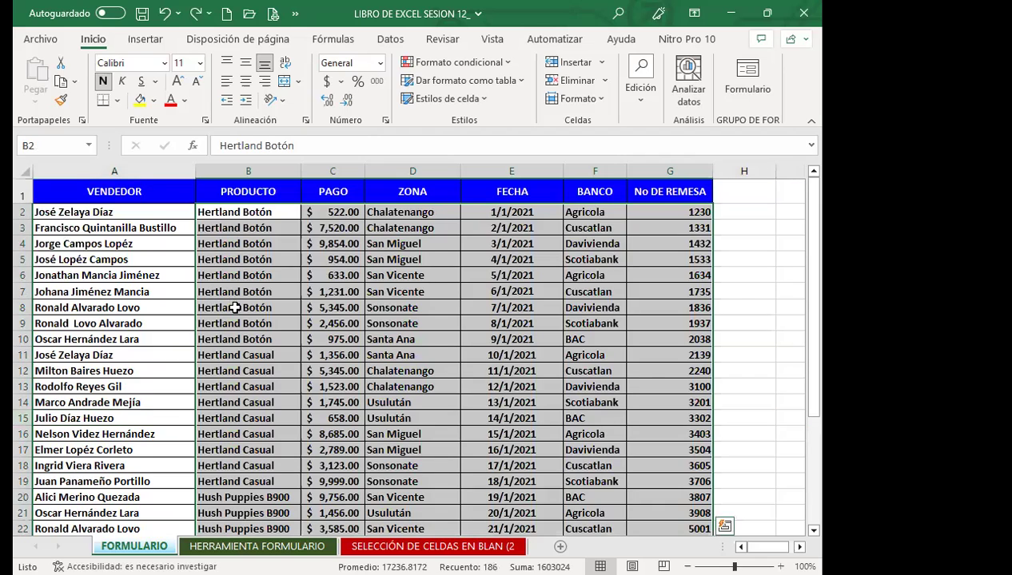
pyautogui.scroll(-2, 234, 308)
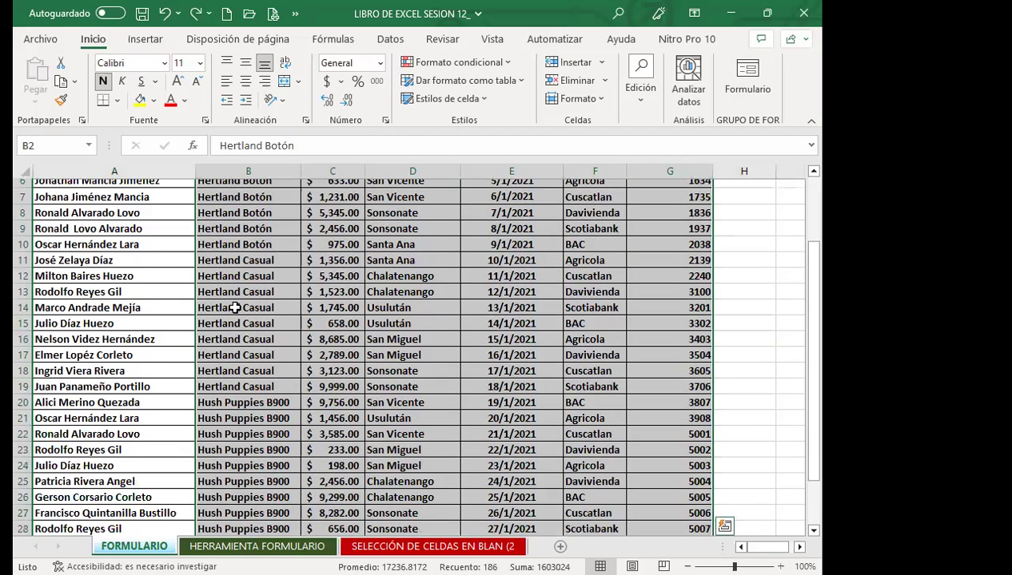
pyautogui.scroll(-4, 256, 306)
pyautogui.scroll(-1, 271, 336)
pyautogui.click(141, 366)
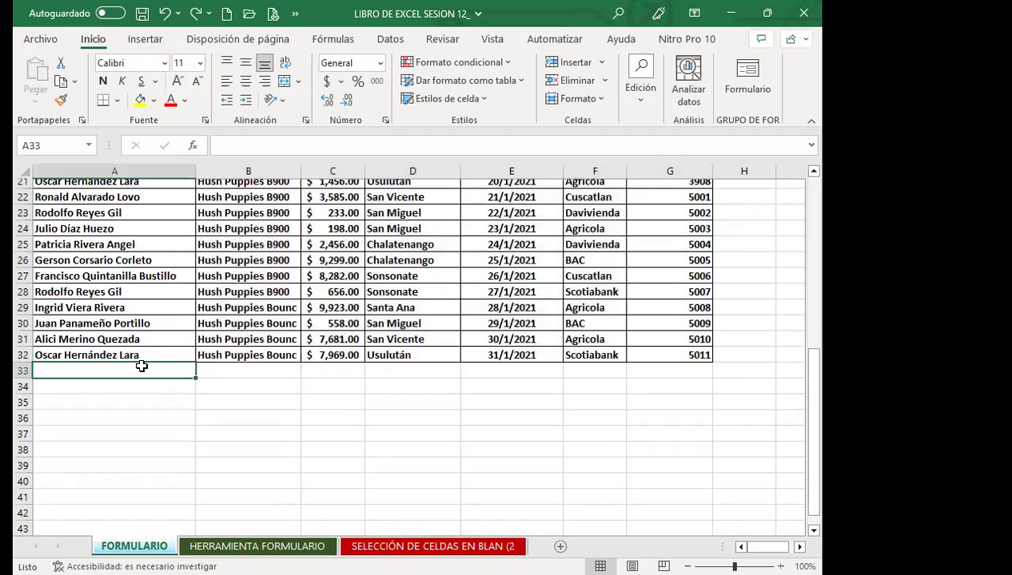
pyautogui.press('Tab')
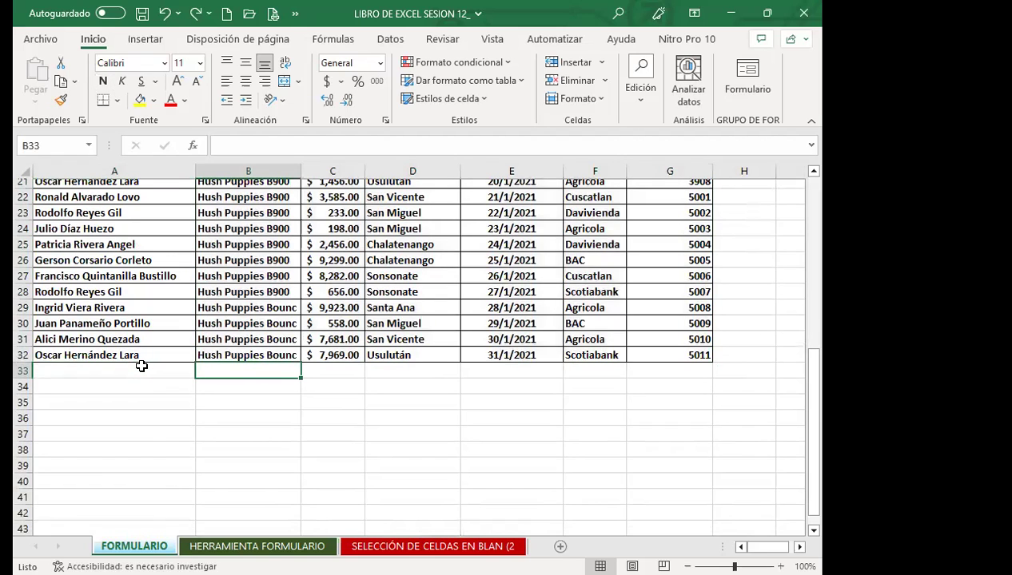
pyautogui.press('Tab')
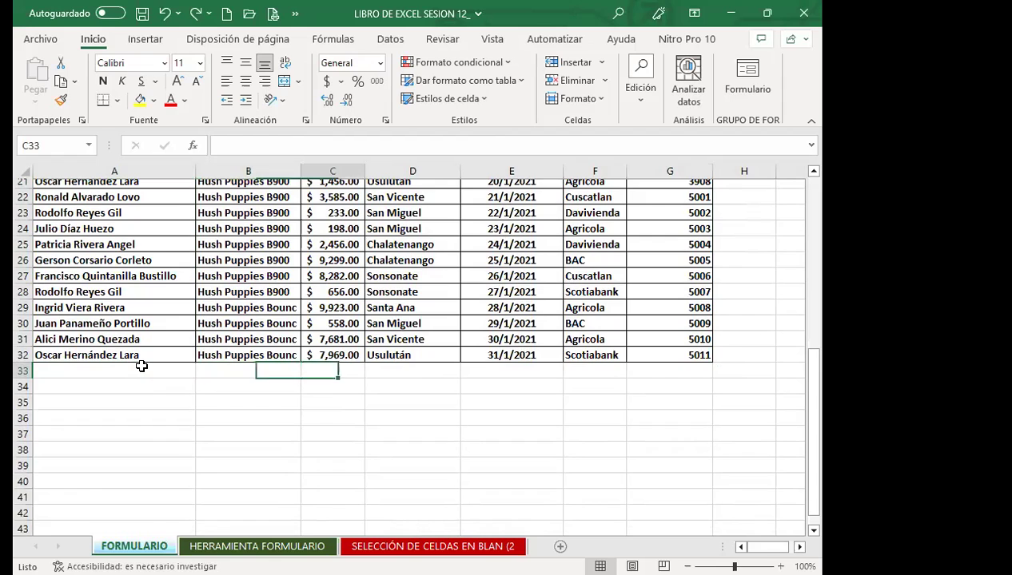
pyautogui.press('Tab')
pyautogui.press('Tab')
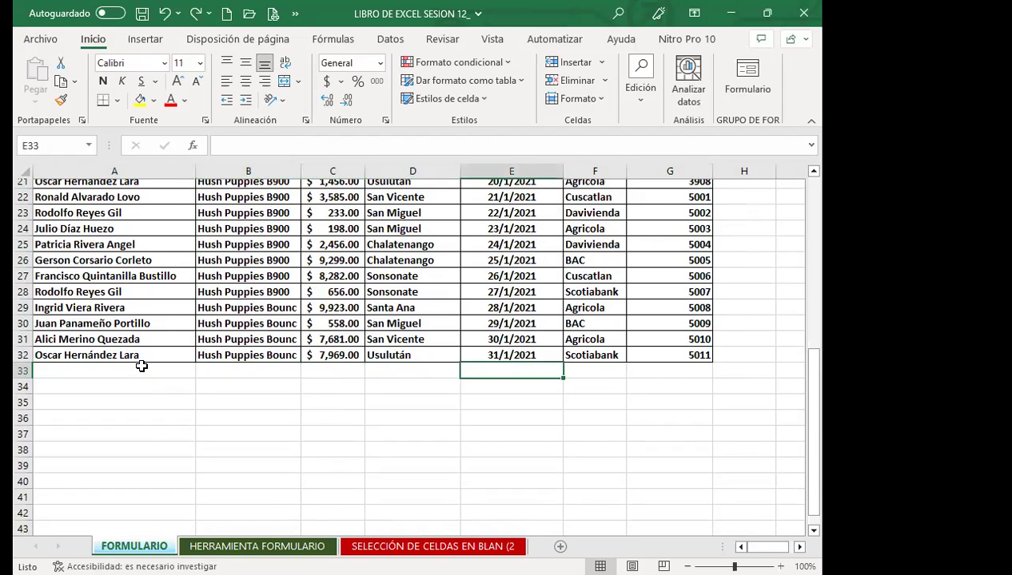
pyautogui.press('Tab')
pyautogui.press('Tab')
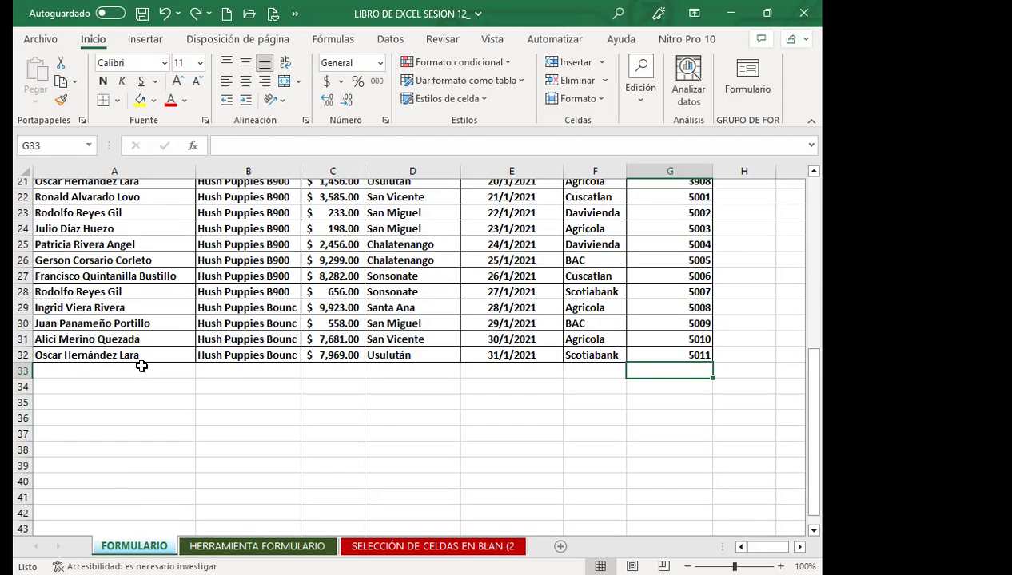
pyautogui.press('Right')
pyautogui.press('Right')
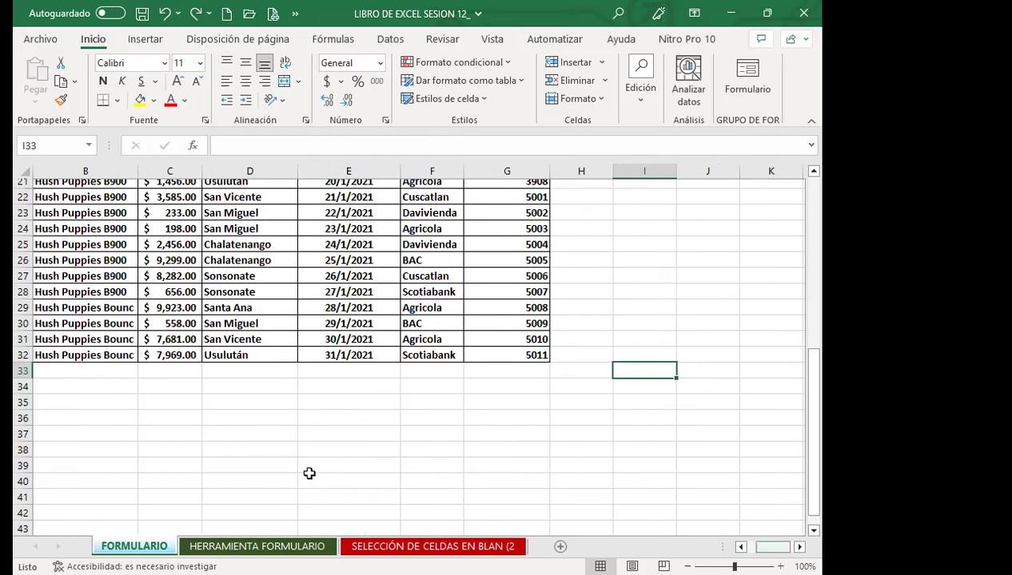
pyautogui.press('Home')
pyautogui.press('Right')
pyautogui.press('Right')
pyautogui.press('Right')
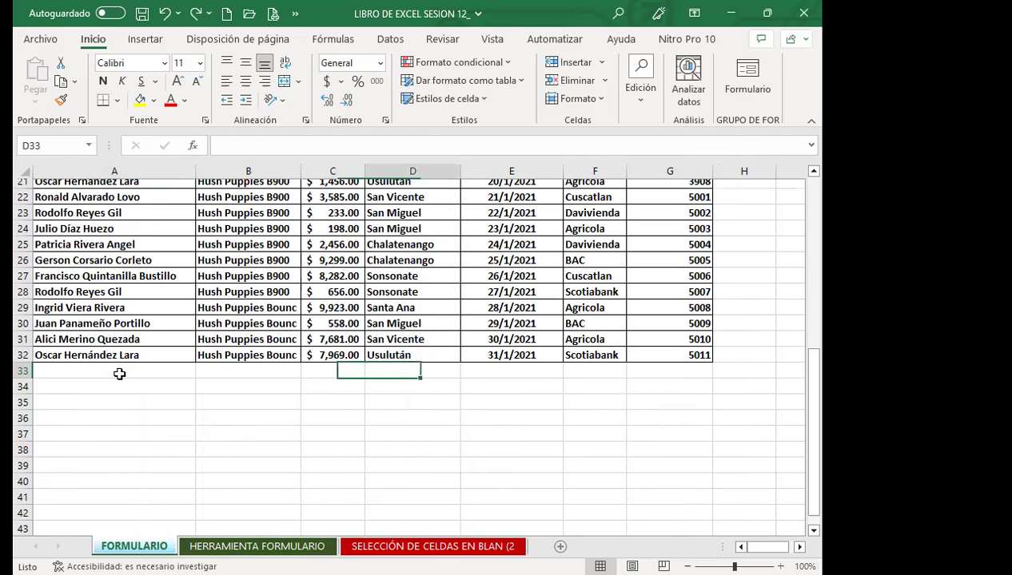
pyautogui.press('Right')
pyautogui.press('Right')
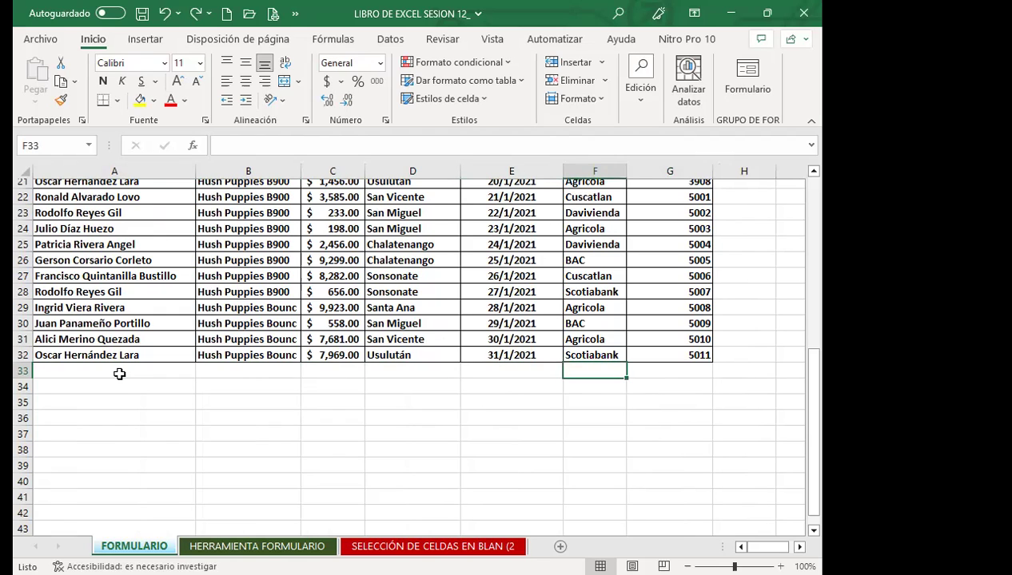
pyautogui.press('Home')
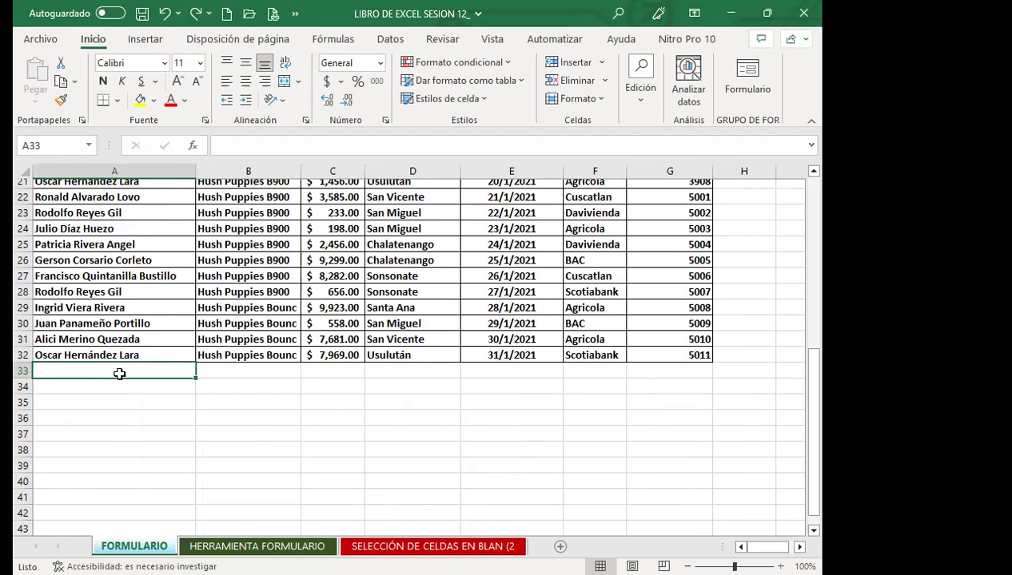
pyautogui.press('Right')
pyautogui.press('Right')
pyautogui.press('Right')
pyautogui.press('Right')
pyautogui.press('Right')
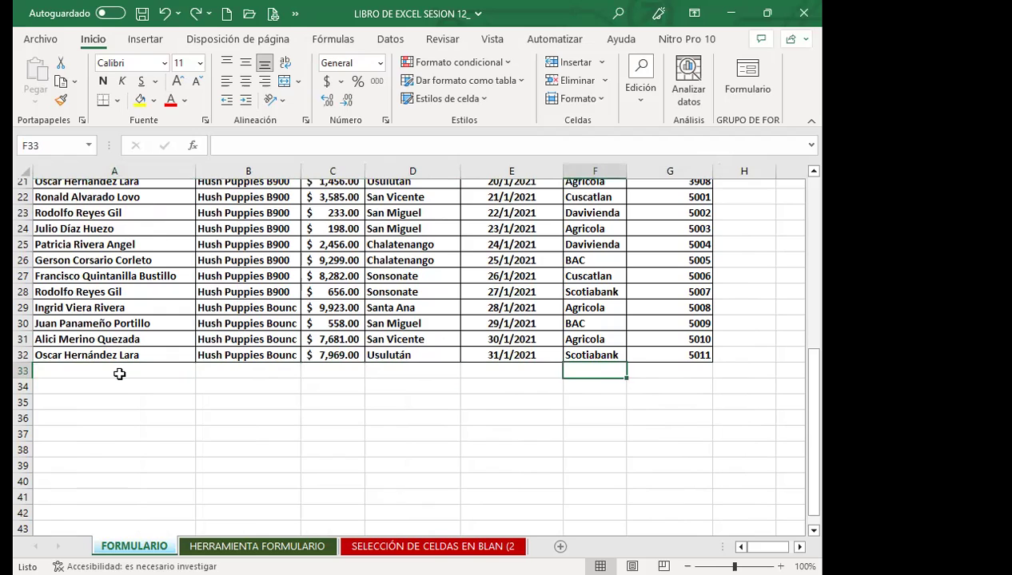
pyautogui.press('Right')
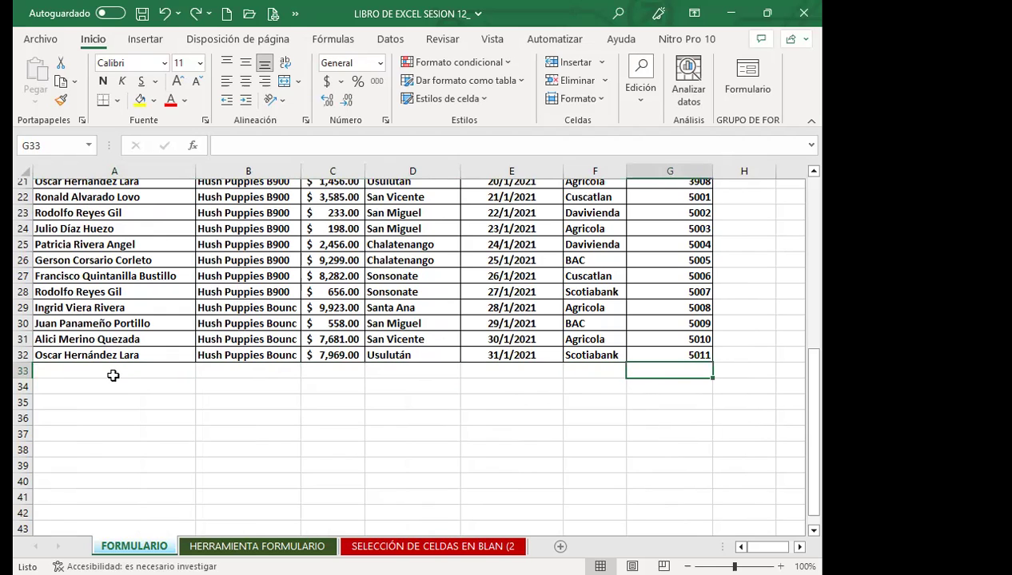
pyautogui.click(124, 370)
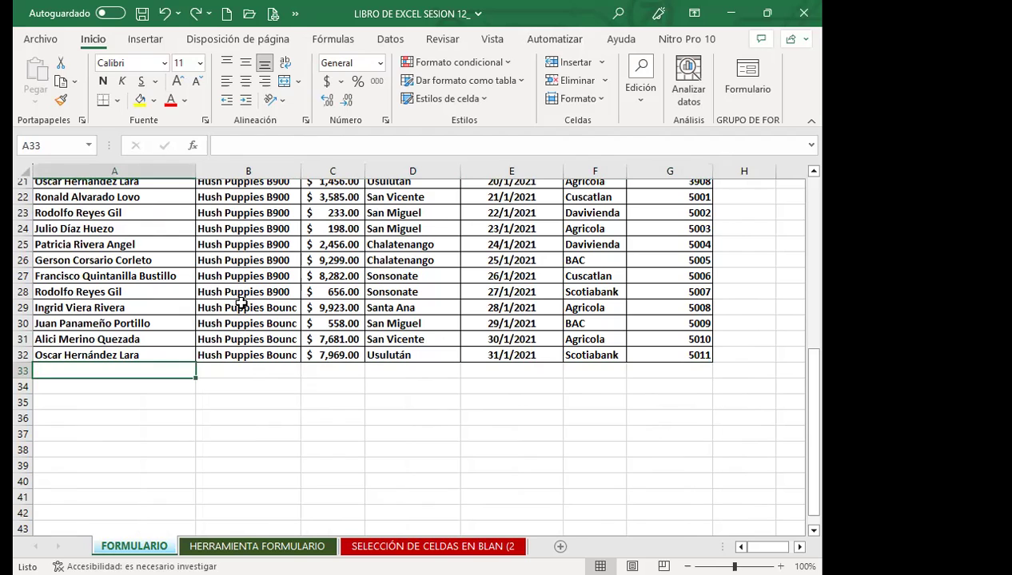
# Step: Open the Formulario data form for the sales table and move it aside
pyautogui.click(295, 16)
pyautogui.click(349, 41)
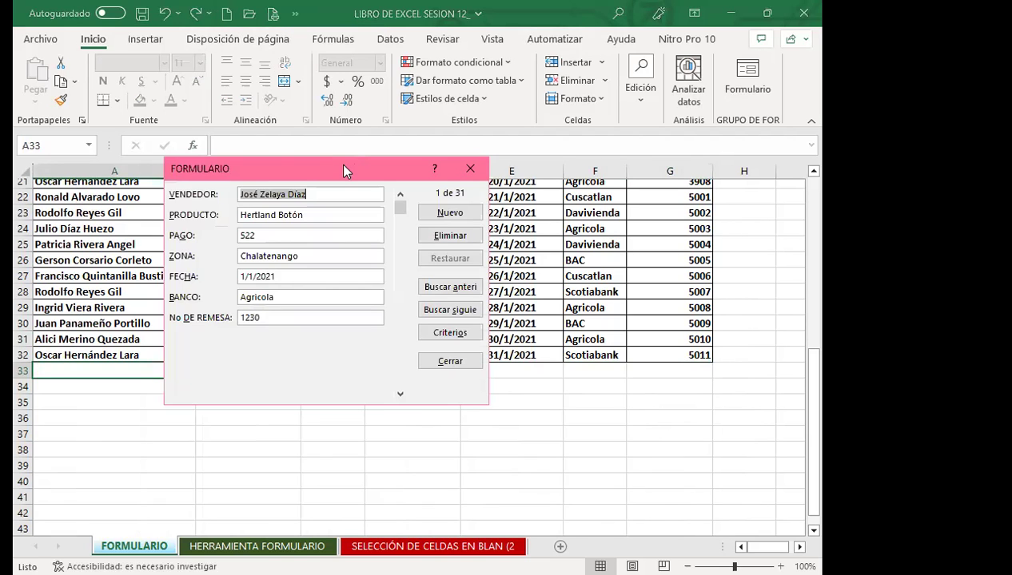
pyautogui.moveTo(346, 170); pyautogui.dragTo(605, 205)
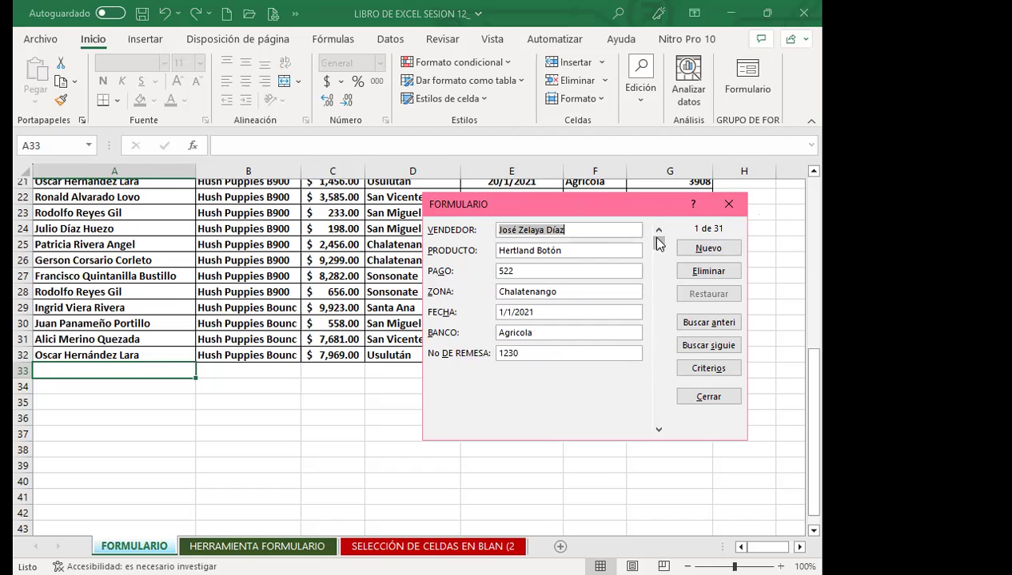
# Step: Step through the records to the last one, 31 of 31, then reposition the form
pyautogui.click(657, 430)
pyautogui.click(658, 430)
pyautogui.click(659, 430)
pyautogui.click(658, 430)
pyautogui.click(658, 430)
pyautogui.click(659, 429)
pyautogui.click(658, 430)
pyautogui.click(659, 430)
pyautogui.click(659, 430)
pyautogui.click(659, 430)
pyautogui.click(659, 430)
pyautogui.click(659, 430)
pyautogui.click(658, 430)
pyautogui.click(658, 430)
pyautogui.click(658, 430)
pyautogui.click(658, 430)
pyautogui.click(658, 430)
pyautogui.doubleClick(658, 430)
pyautogui.doubleClick(658, 429)
pyautogui.doubleClick(659, 429)
pyautogui.click(659, 430)
pyautogui.click(658, 430)
pyautogui.click(659, 431)
pyautogui.click(658, 431)
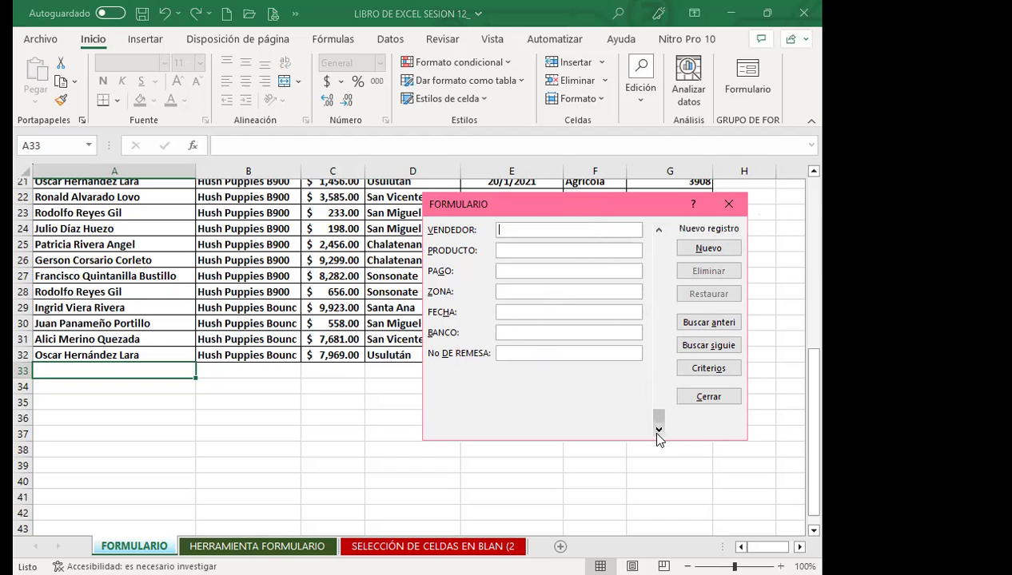
pyautogui.click(658, 230)
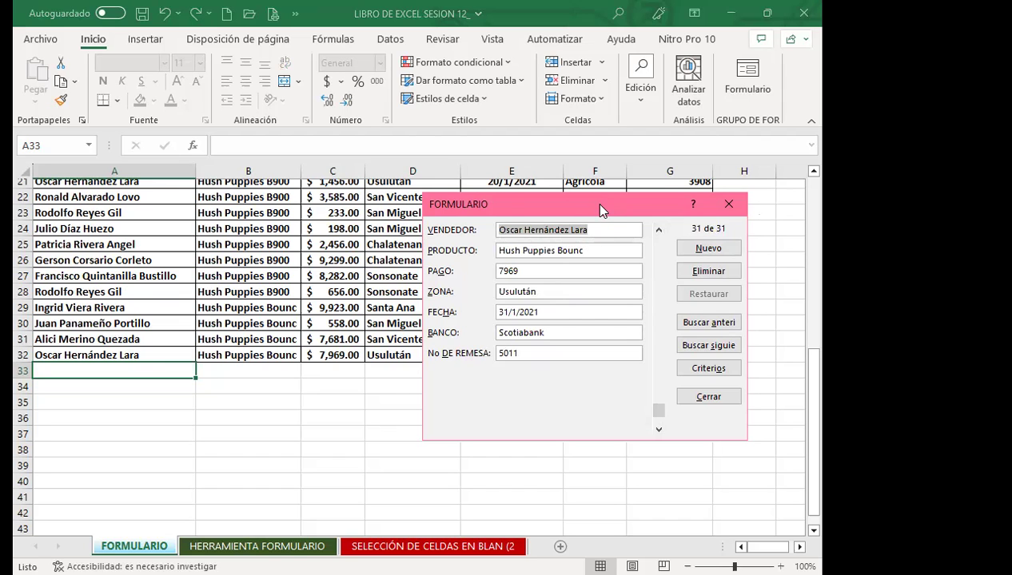
pyautogui.moveTo(600, 206); pyautogui.dragTo(483, 256)
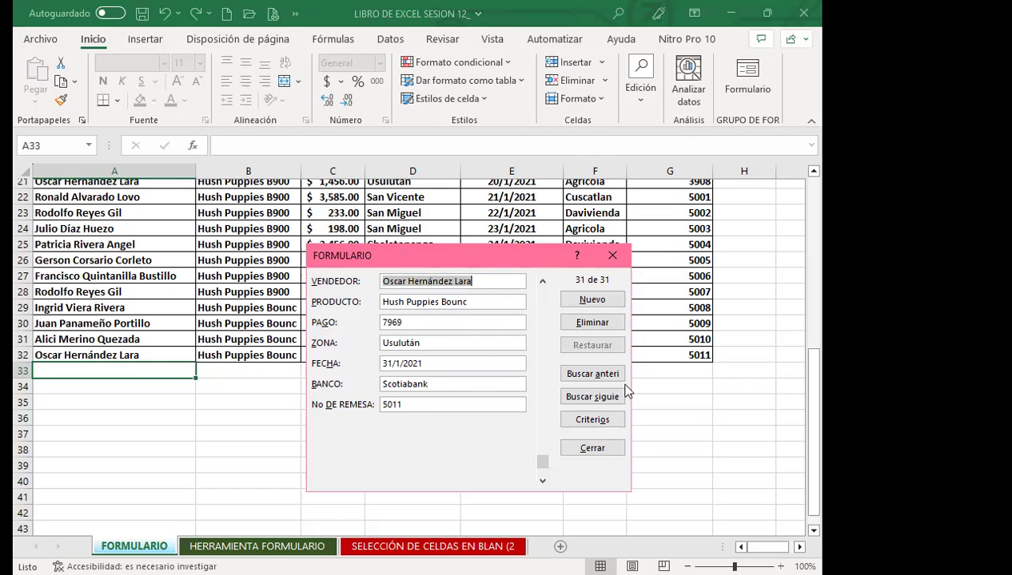
pyautogui.moveTo(365, 252); pyautogui.dragTo(428, 400)
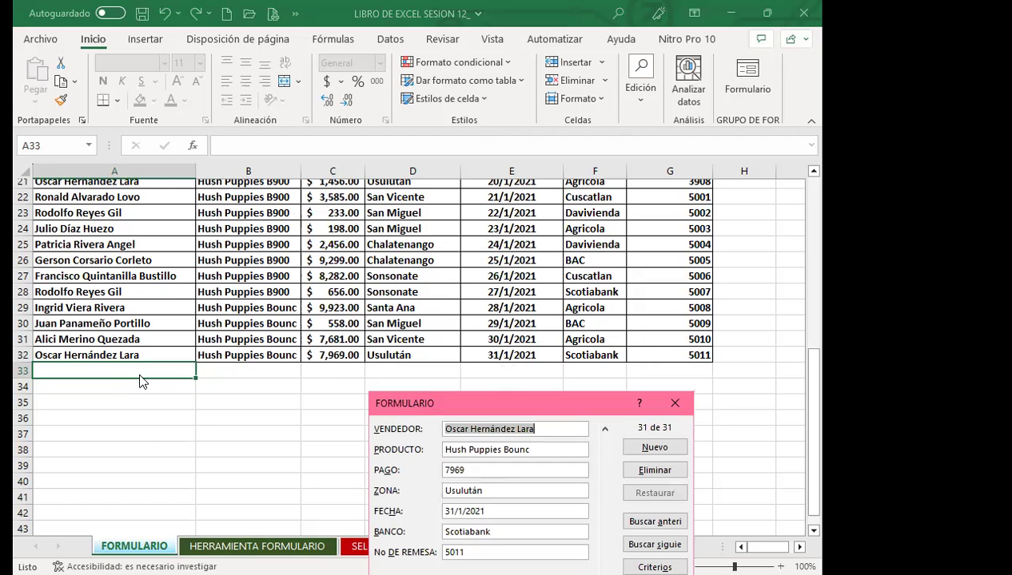
# Step: Close the form, zoom the sheet to 60%, and reopen Formulario at record 1 of 31
pyautogui.click(675, 402)
pyautogui.keyDown('ctrl'); pyautogui.scroll(-2, 676, 408); pyautogui.keyUp('ctrl')
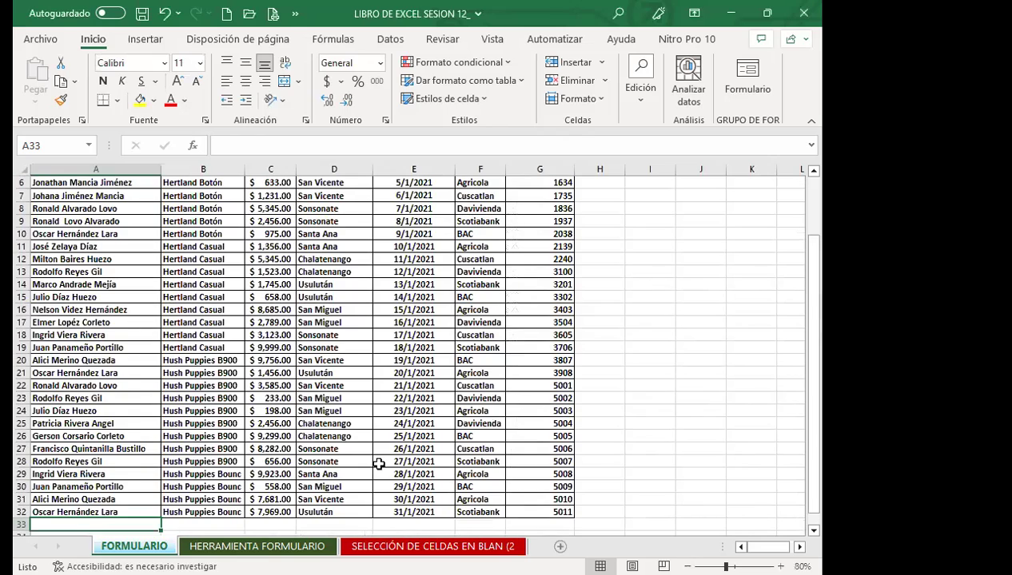
pyautogui.scroll(-1, 272, 439)
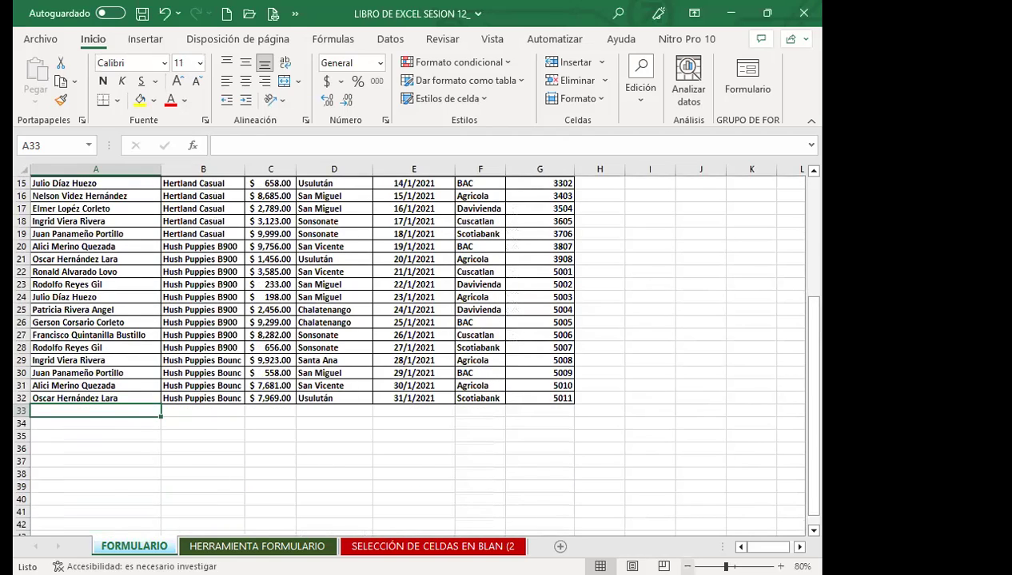
pyautogui.click(684, 566)
pyautogui.click(684, 566)
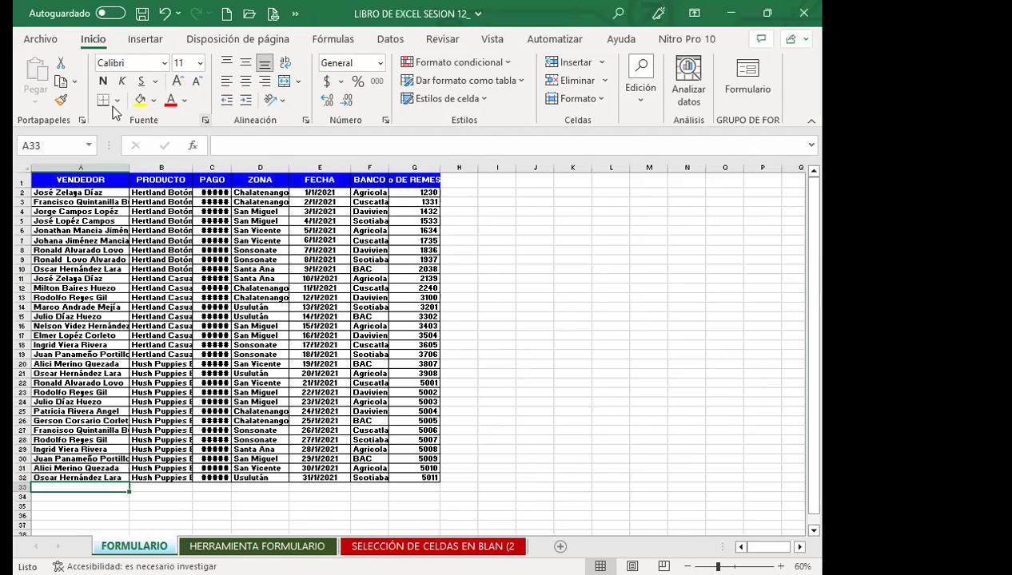
pyautogui.click(294, 13)
pyautogui.click(351, 44)
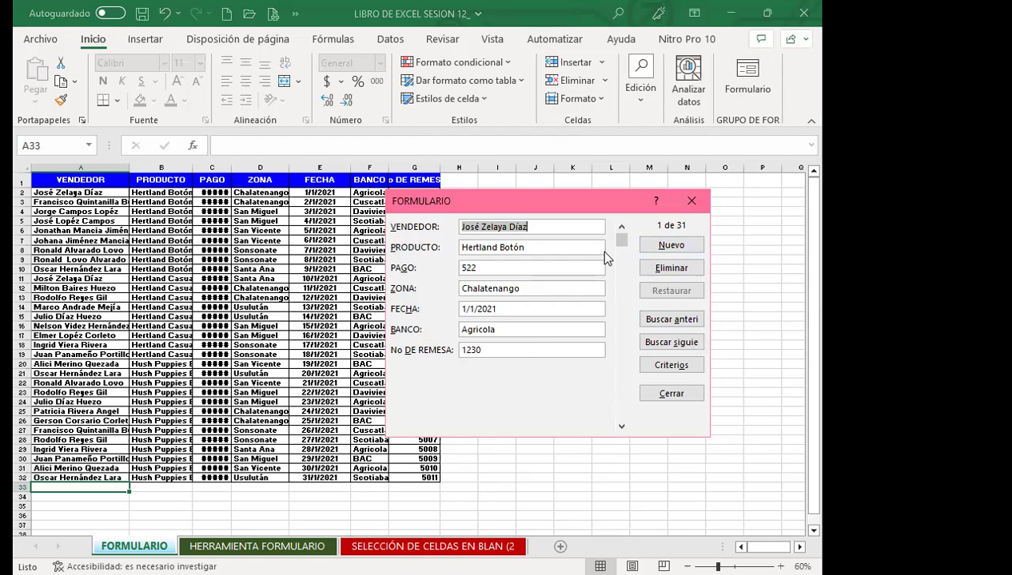
# Step: Start a new record with the seller's name, product HERTLAND and payment 1250
pyautogui.click(674, 252)
pyautogui.write('VANESSA')
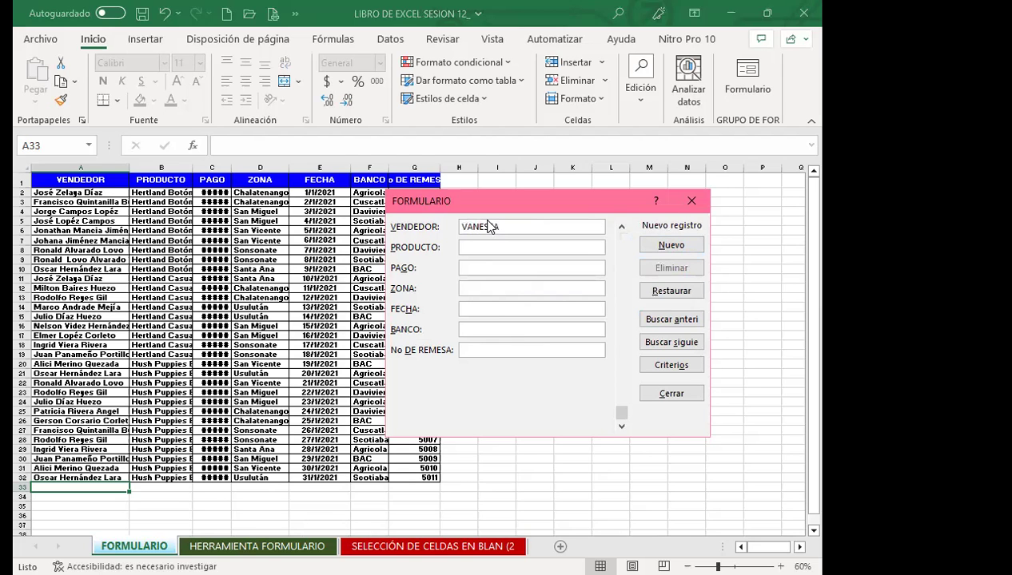
pyautogui.write(' RODRÍGUEZ')
pyautogui.press('Tab')
pyautogui.write('HERTLAND')
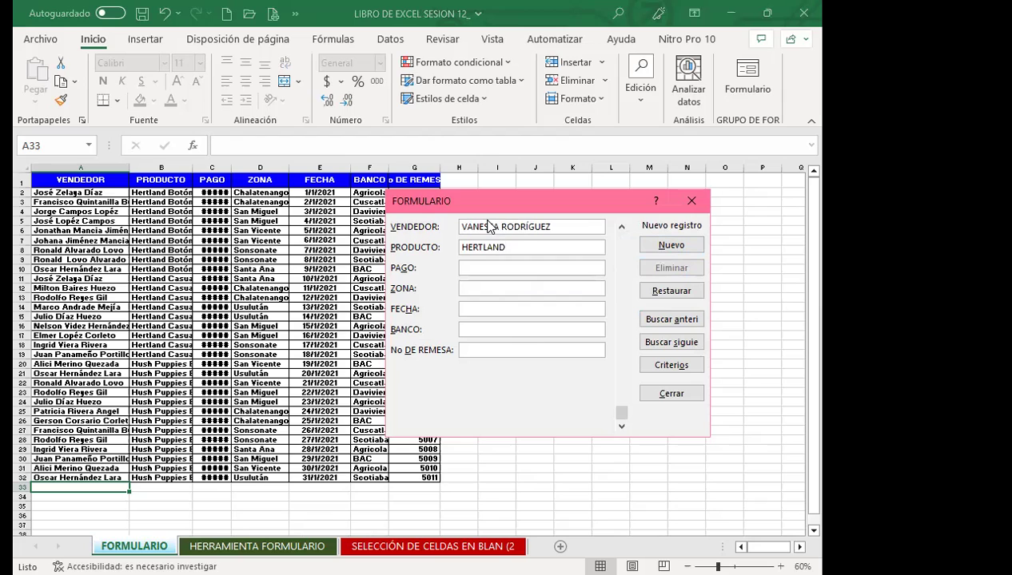
pyautogui.write('1250')
pyautogui.press('Tab')
# Step: Enter zone SANTA ANA, date 18/2/2021, bank AGRICOLA, remittance 5012, and save it as row 33
pyautogui.write('SABNRT')
pyautogui.press('BackSpace')
pyautogui.press('BackSpace')
pyautogui.press('BackSpace')
pyautogui.press('BackSpace')
pyautogui.write('ANTA ANA')
pyautogui.press('Tab')
pyautogui.write('18/')
pyautogui.write('2/')
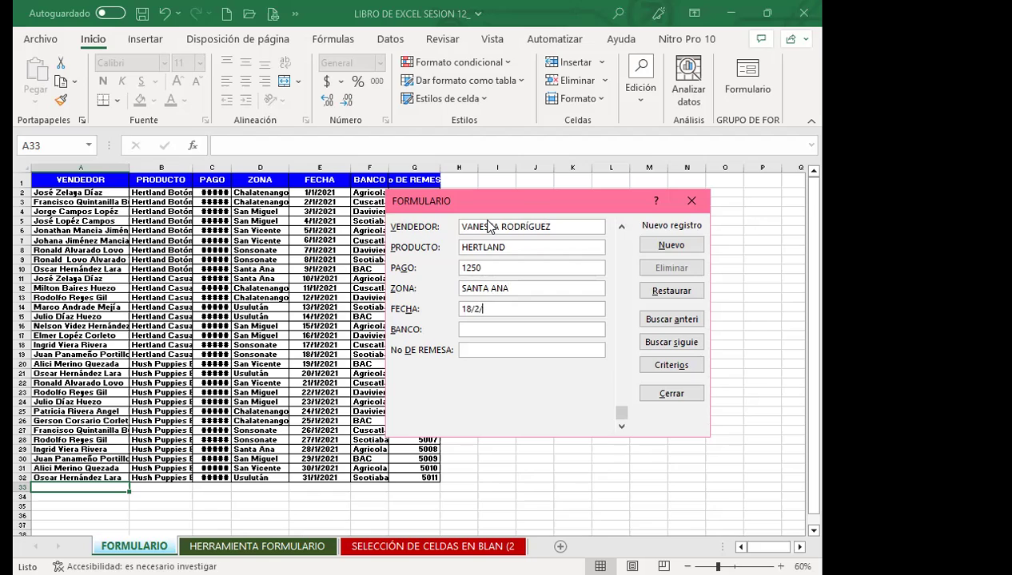
pyautogui.write('2021')
pyautogui.press('Tab')
pyautogui.write('AGRICOLA')
pyautogui.press('Tab')
pyautogui.write('5012')
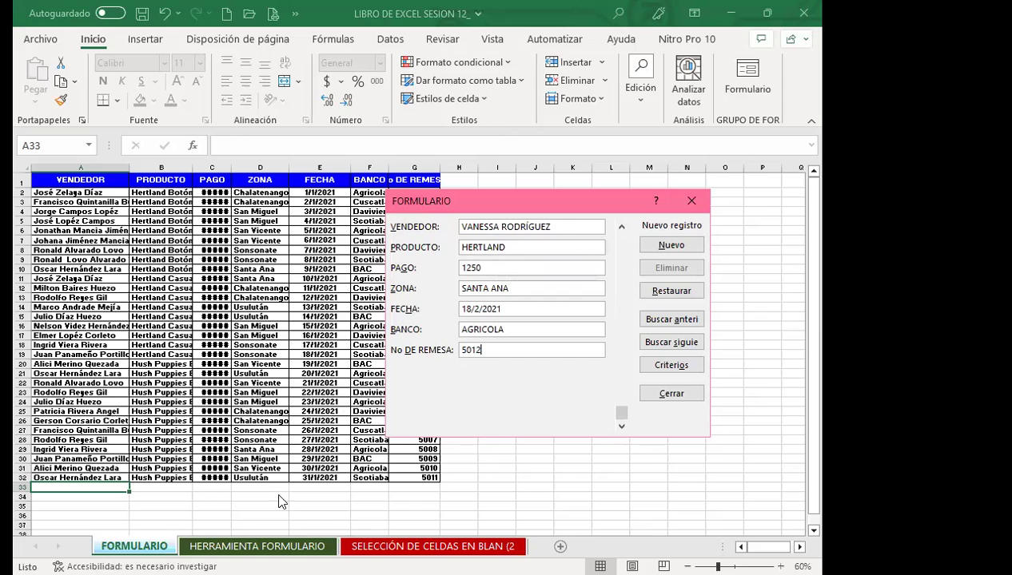
pyautogui.click(671, 244)
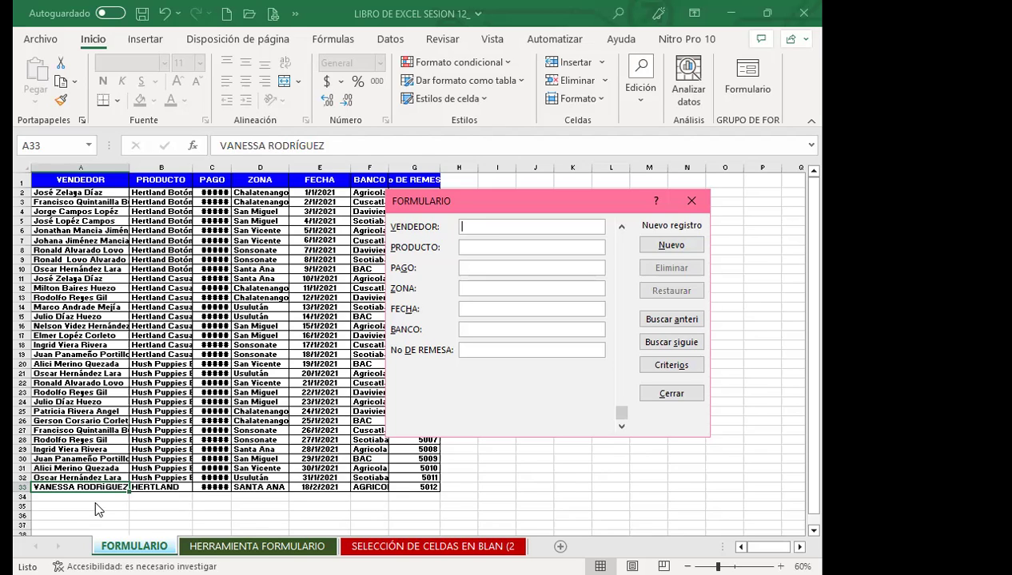
pyautogui.click(691, 200)
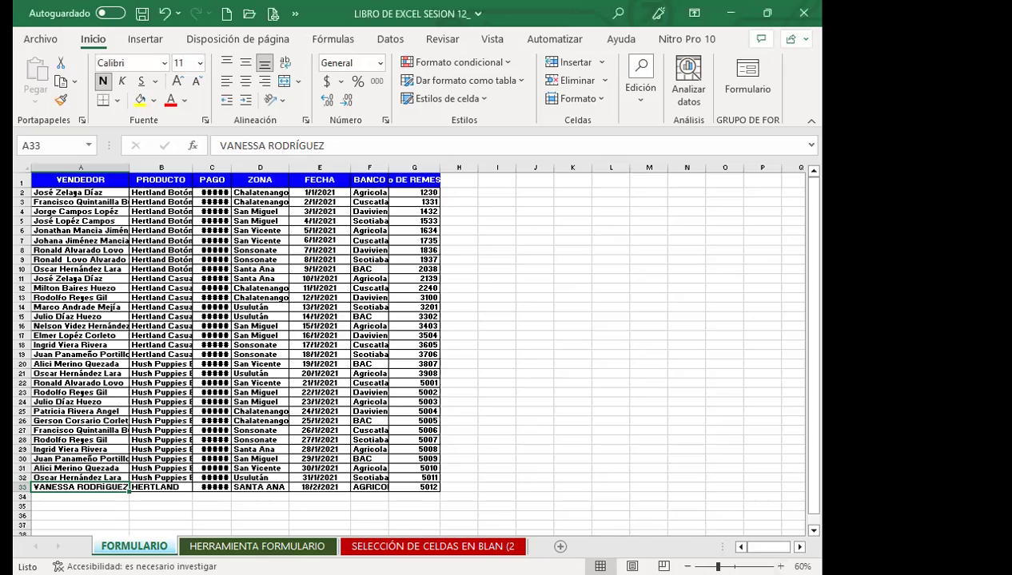
pyautogui.click(780, 567)
pyautogui.click(780, 566)
pyautogui.scroll(-2, 390, 481)
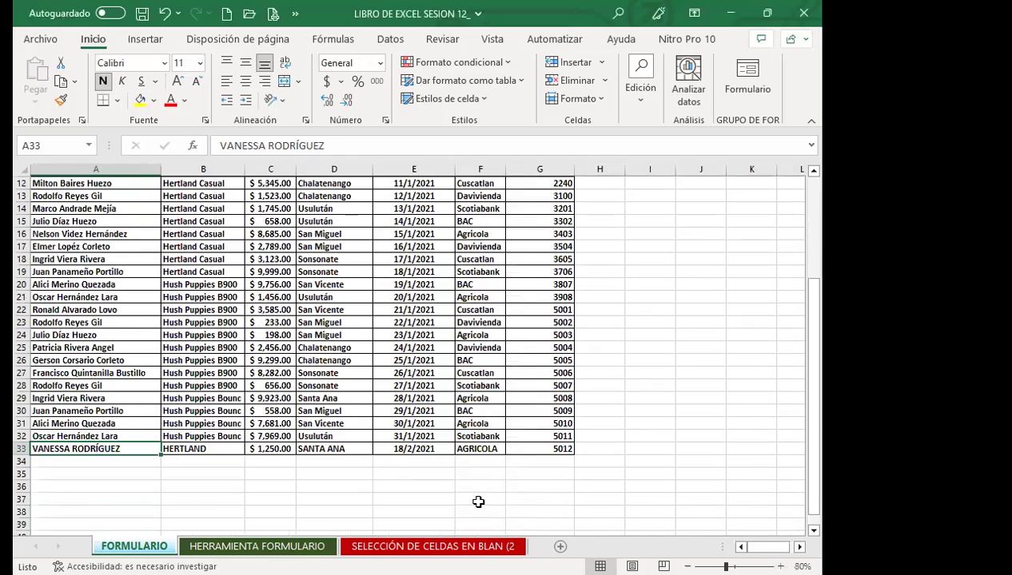
pyautogui.click(780, 567)
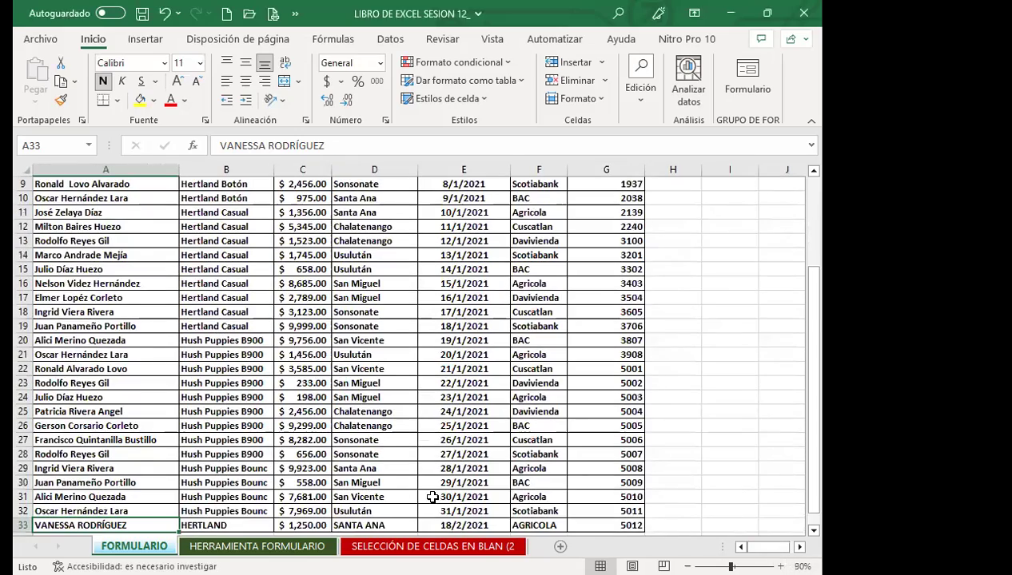
pyautogui.scroll(-2, 429, 495)
pyautogui.click(112, 420)
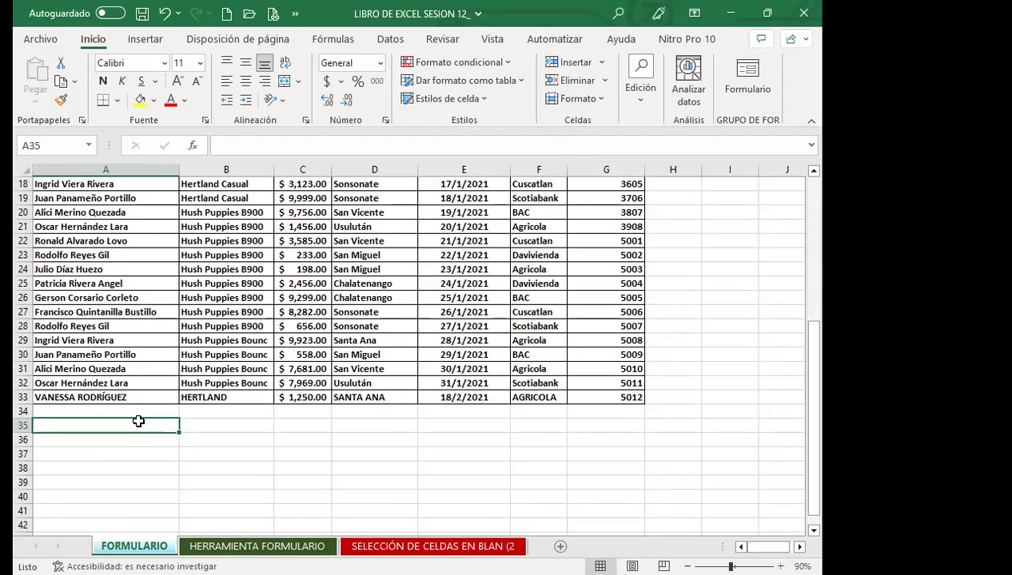
pyautogui.click(140, 382)
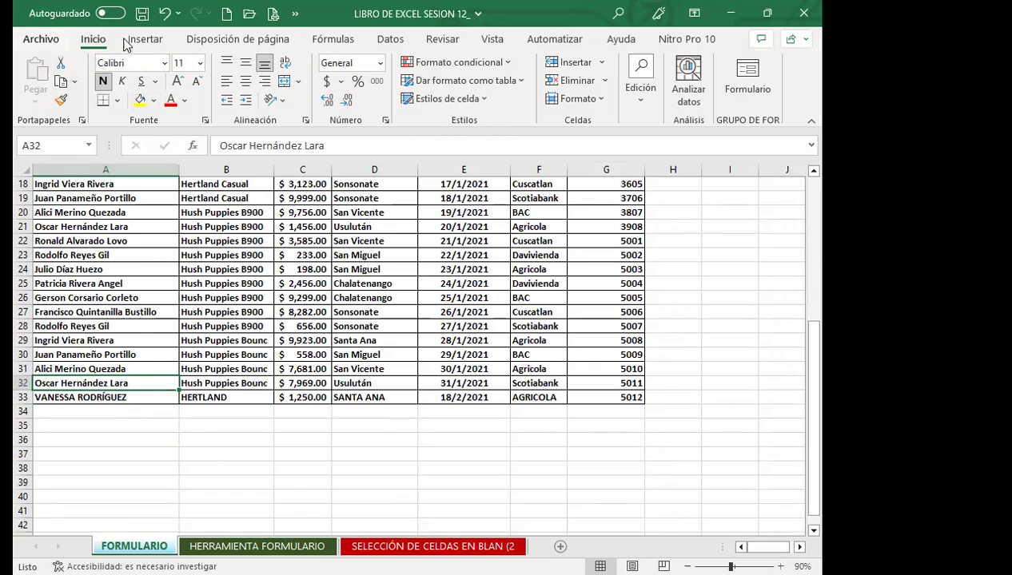
pyautogui.click(105, 399)
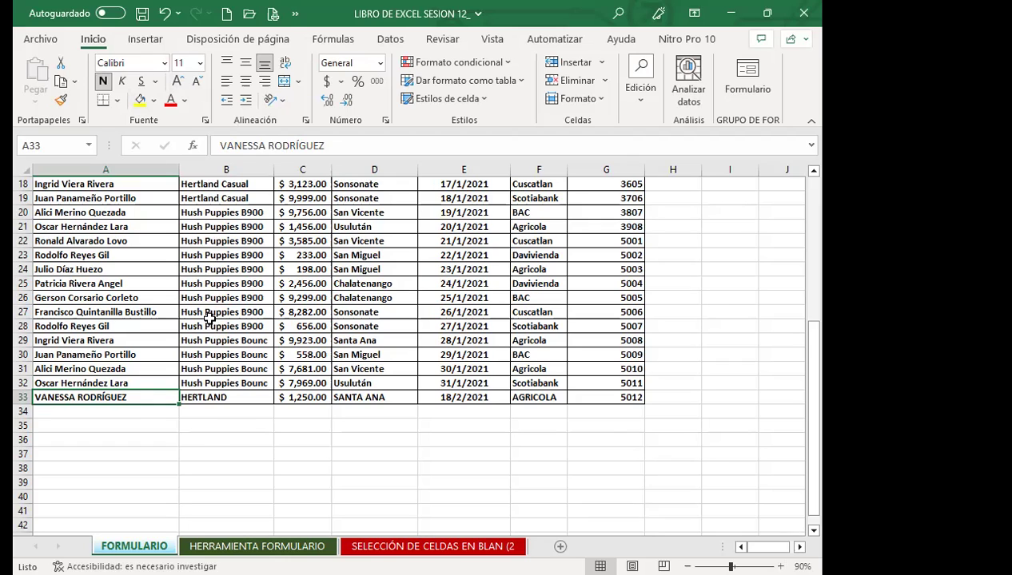
# Step: Type placeholder test text into cells A34, A35 and A36
pyautogui.click(132, 412)
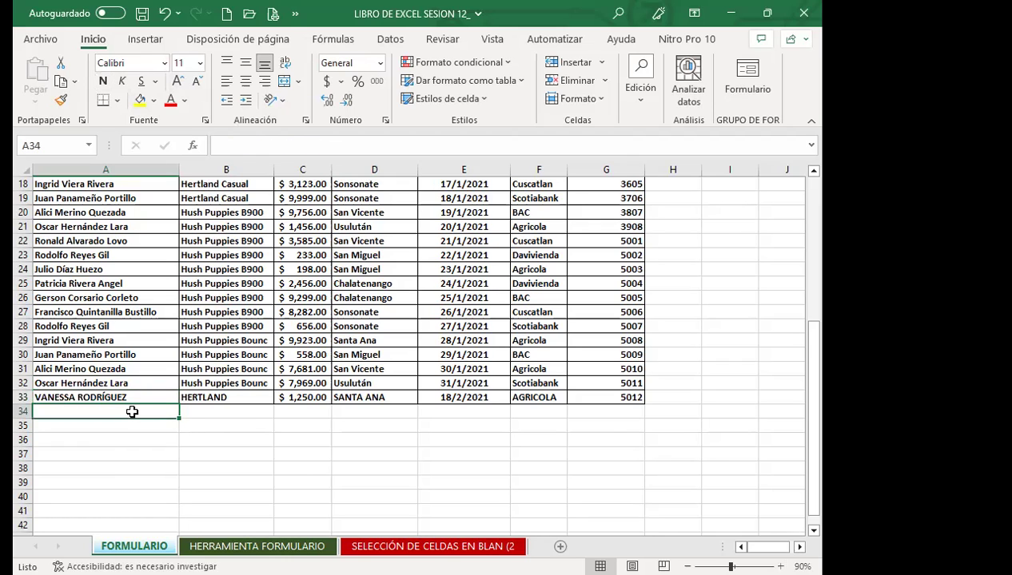
pyautogui.write('BFKDBFKJDF')
pyautogui.press('Return')
pyautogui.write('NDJASJKDSA')
pyautogui.press('Return')
pyautogui.write('BNSJKBDNJKSABD')
pyautogui.press('Return')
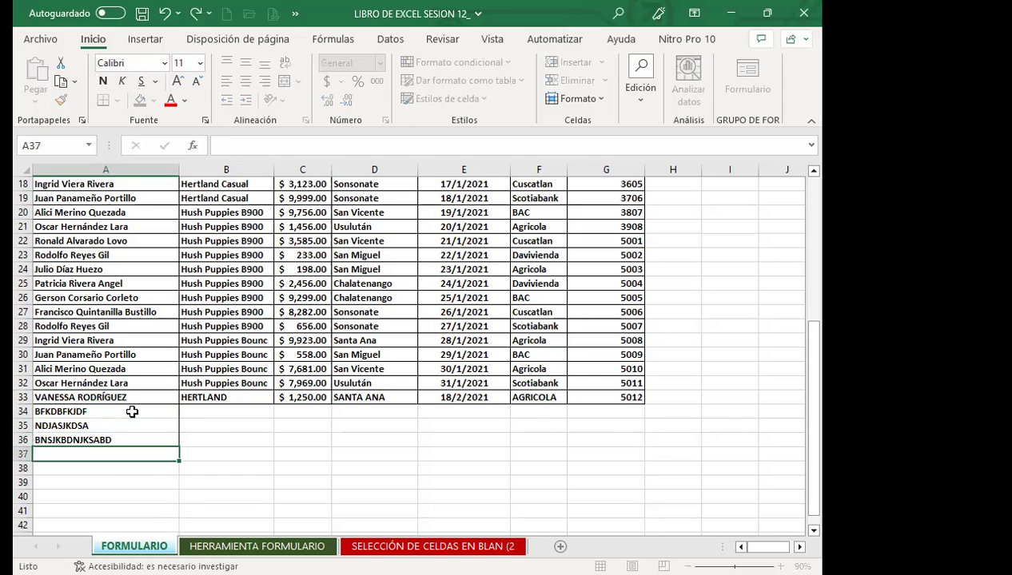
# Step: Fill B35:E35 with test text, then overwrite E35 with the date 12/2/2021
pyautogui.press('Up')
pyautogui.press('Up')
pyautogui.press('Right')
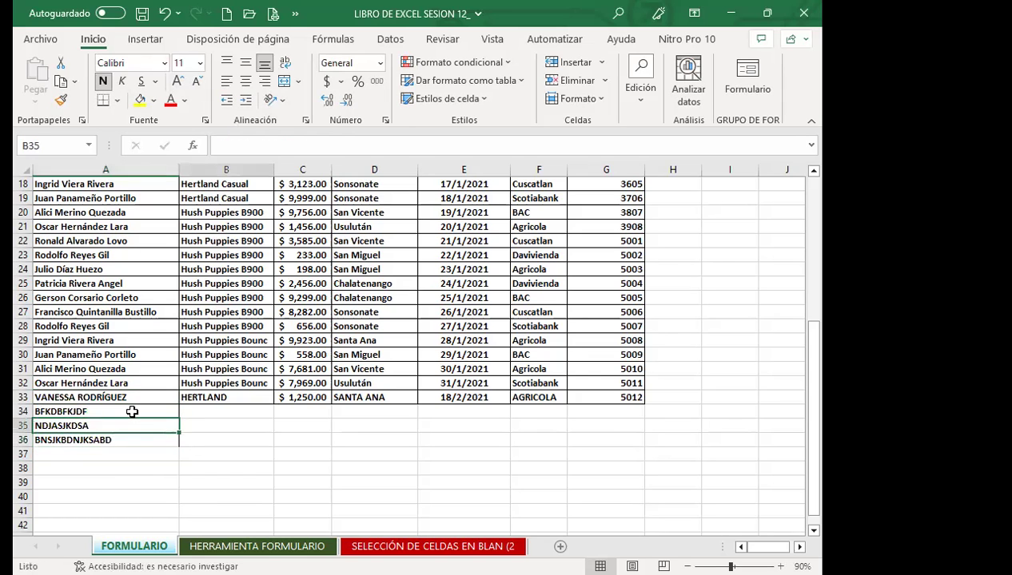
pyautogui.write('NSKJDNSAJKD')
pyautogui.press('Tab')
pyautogui.write('SD')
pyautogui.press('Tab')
pyautogui.write('DAF')
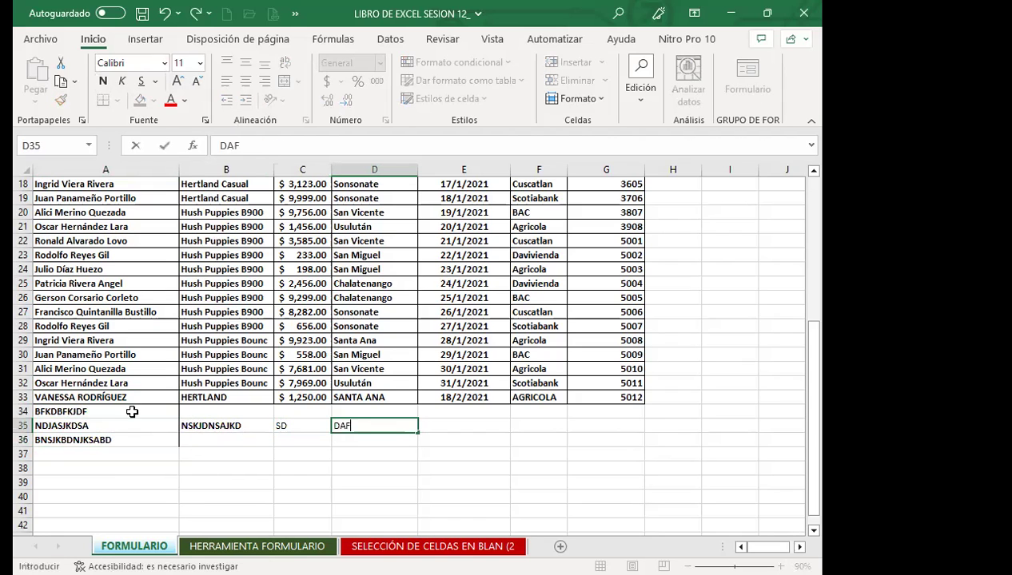
pyautogui.write('DS')
pyautogui.press('Tab')
pyautogui.write('GFGH')
pyautogui.press('Tab')
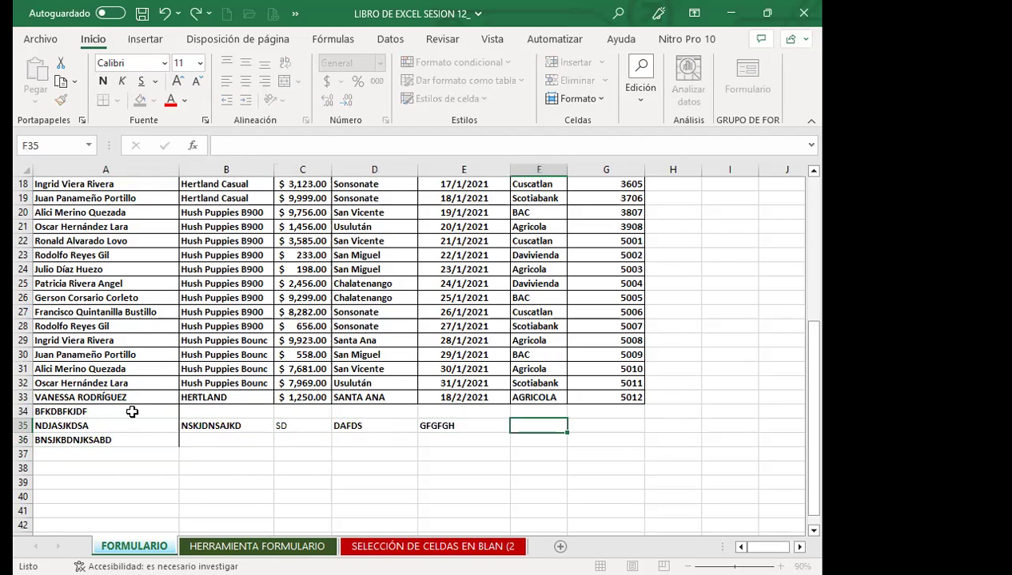
pyautogui.press('Left')
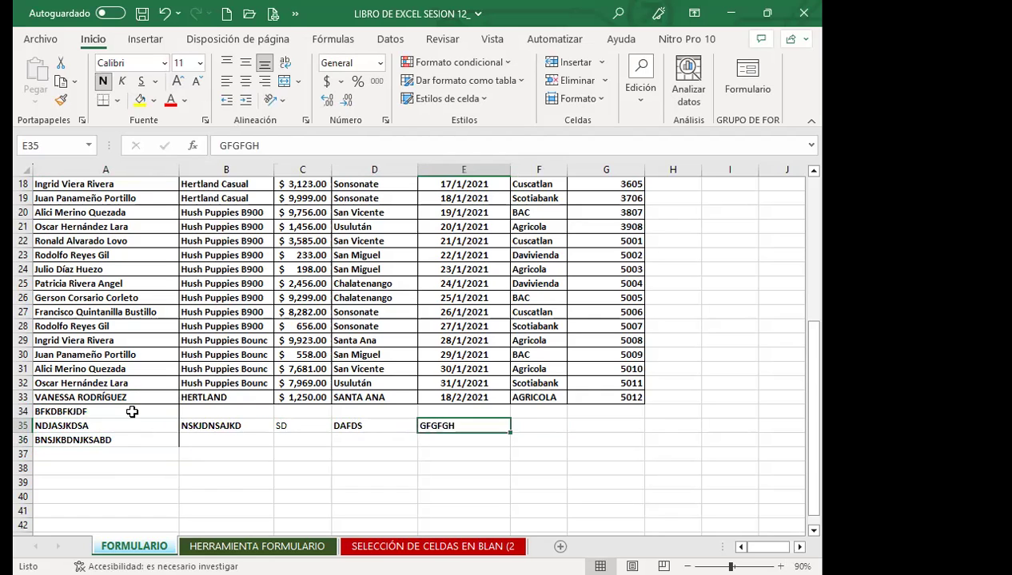
pyautogui.write('12/2/2021')
pyautogui.press('Tab')
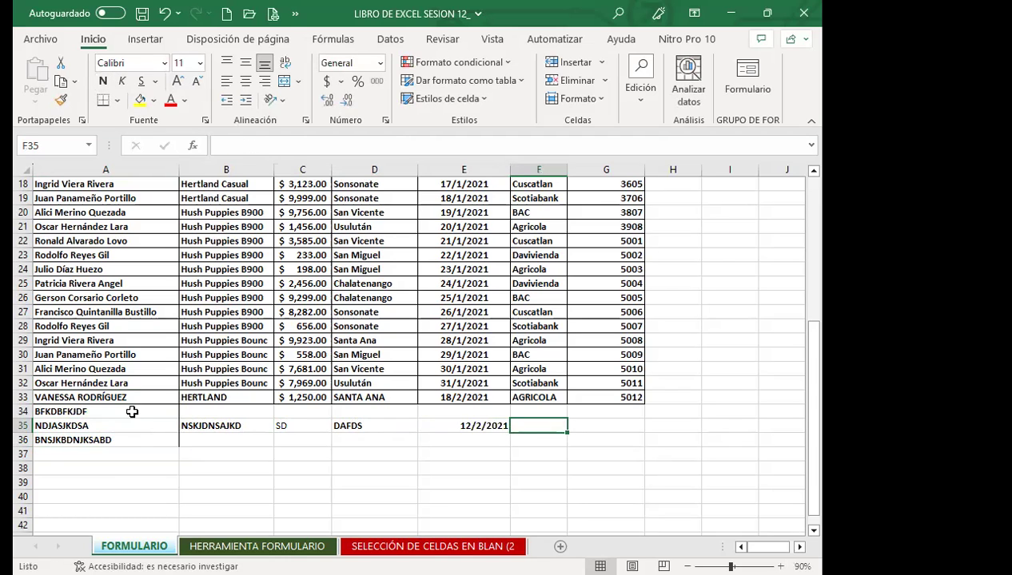
pyautogui.press('Tab')
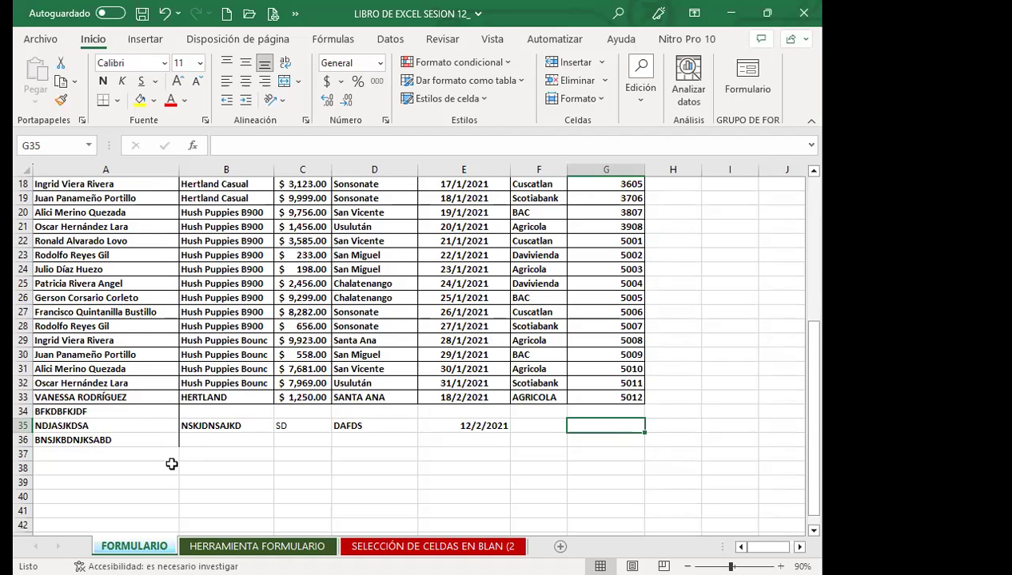
# Step: Select the test entries in A34, A35 and A36 in turn
pyautogui.click(148, 411)
pyautogui.click(146, 425)
pyautogui.click(144, 439)
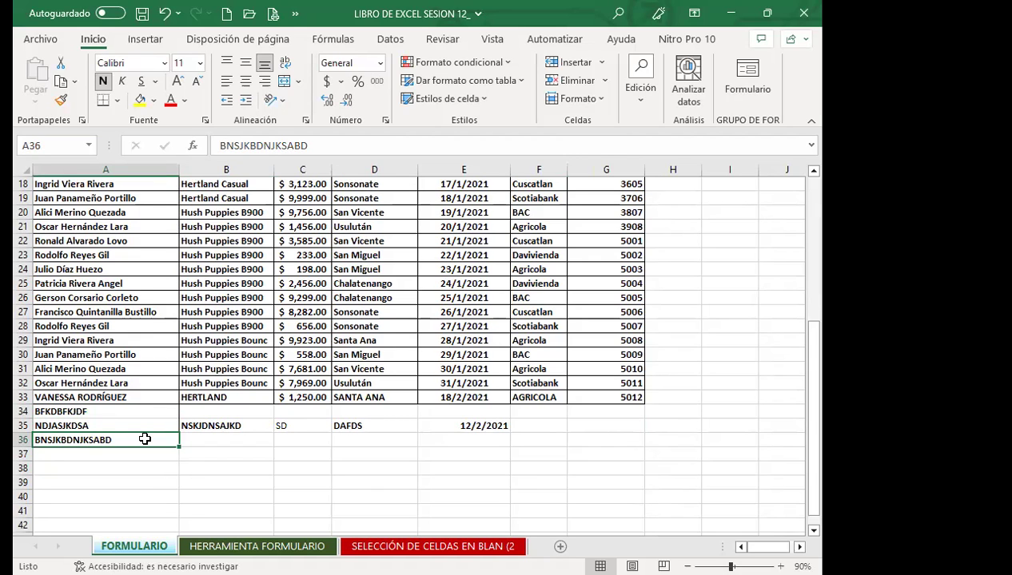
# Step: Paint rows 31–32's formatting onto rows 34–38 with Format Painter, then undo it
pyautogui.moveTo(109, 408)
pyautogui.mouseDown()
pyautogui.moveTo(601, 449)
pyautogui.moveTo(628, 435)
pyautogui.mouseUp()
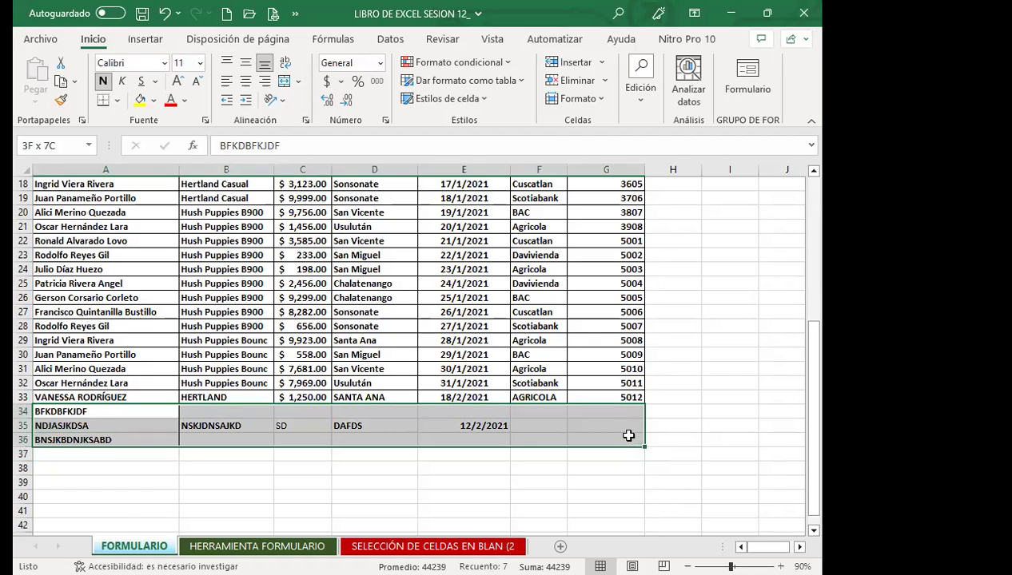
pyautogui.moveTo(96, 369); pyautogui.dragTo(591, 373)
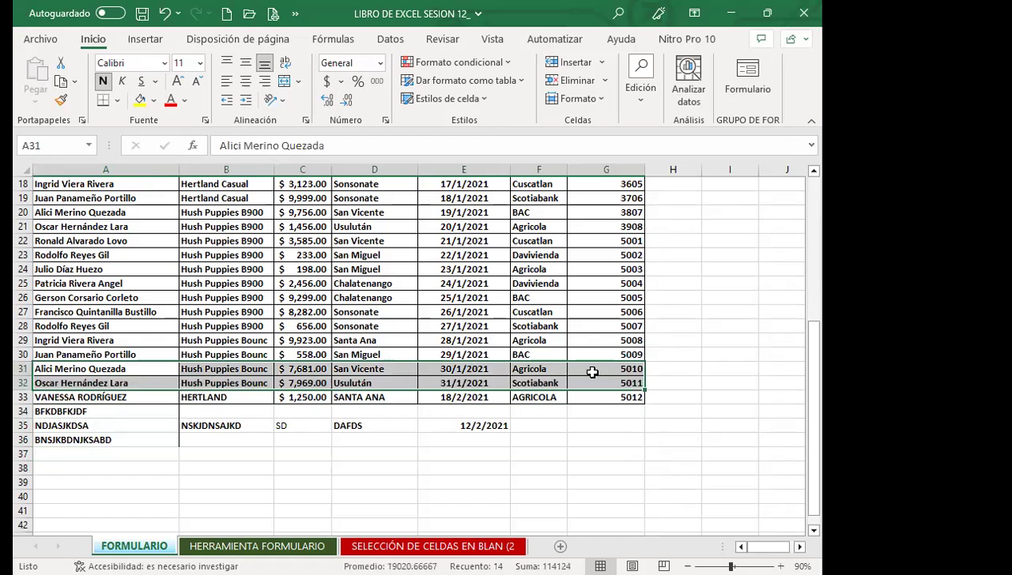
pyautogui.click(60, 99)
pyautogui.click(172, 412)
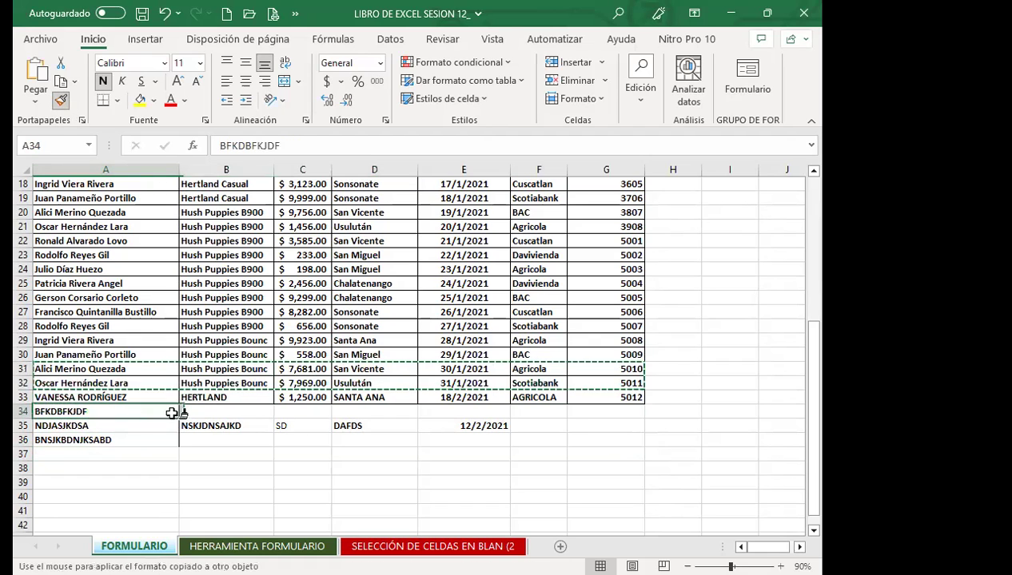
pyautogui.moveTo(172, 413); pyautogui.dragTo(636, 467)
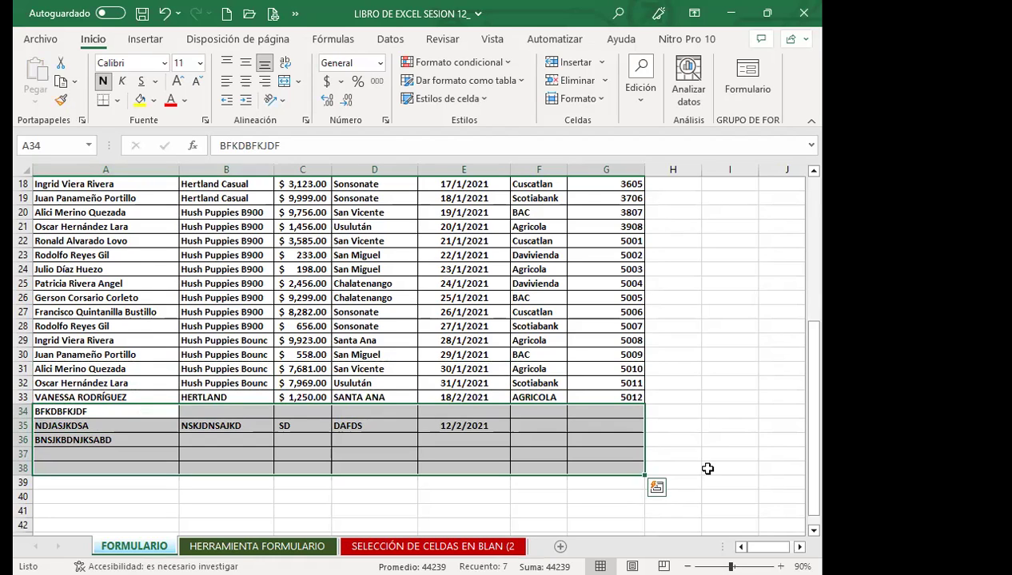
pyautogui.hotkey('ctrl', 'c')
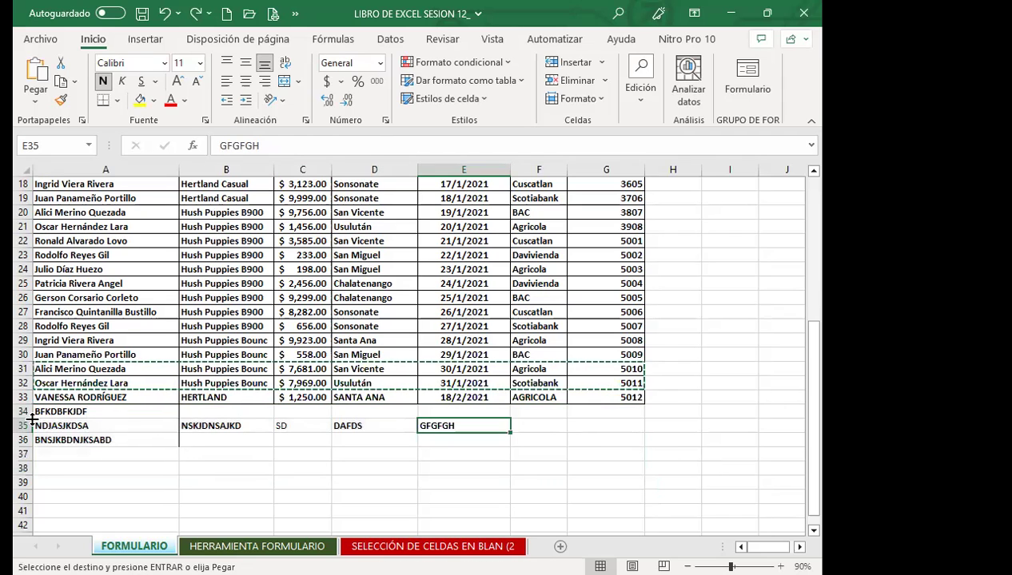
# Step: Delete the test-entry rows starting at row 34, returning to cell A34
pyautogui.click(21, 412)
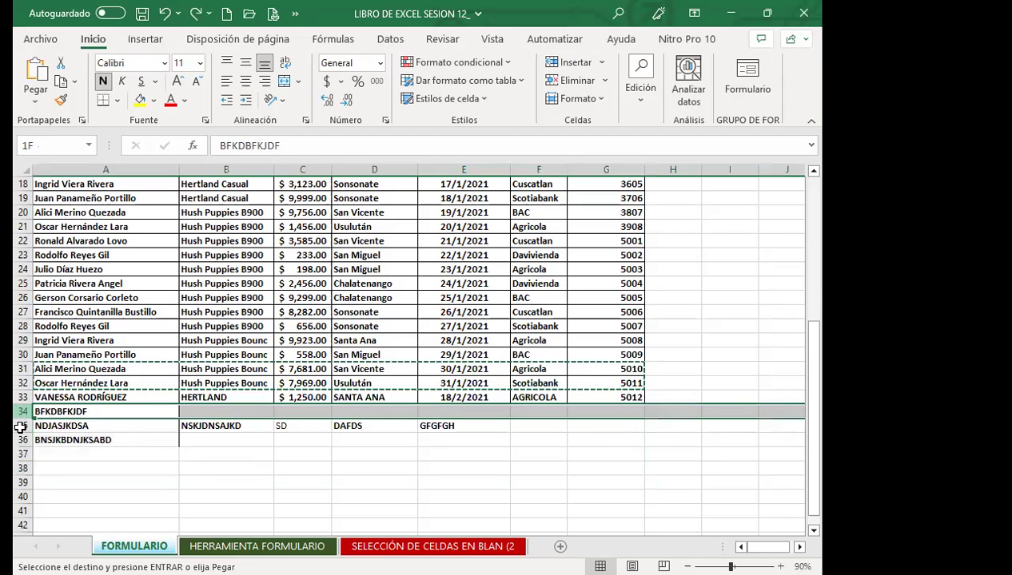
pyautogui.click(570, 80)
pyautogui.click(140, 409)
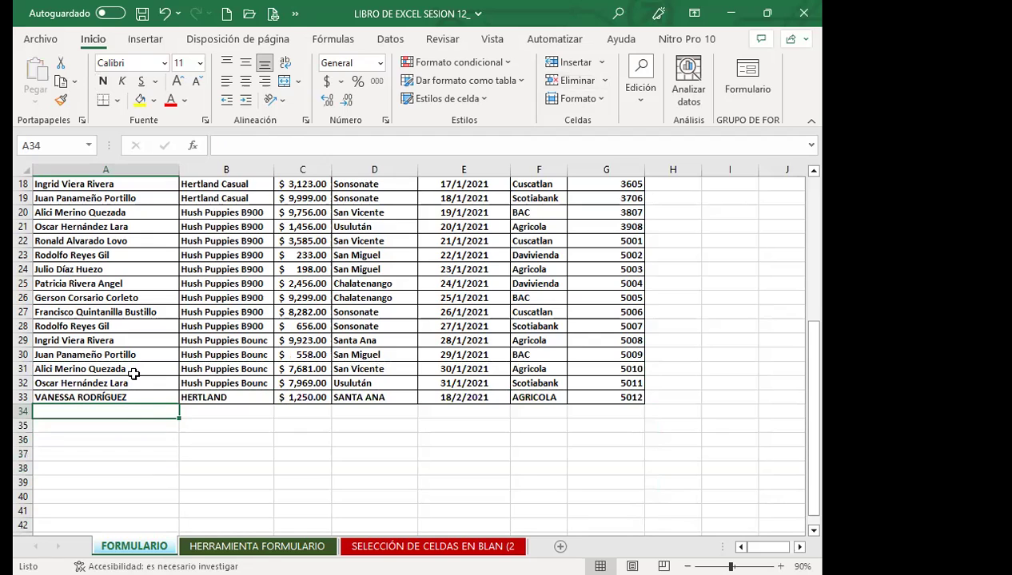
# Step: Open the Formulario data form and start a blank new record
pyautogui.click(297, 16)
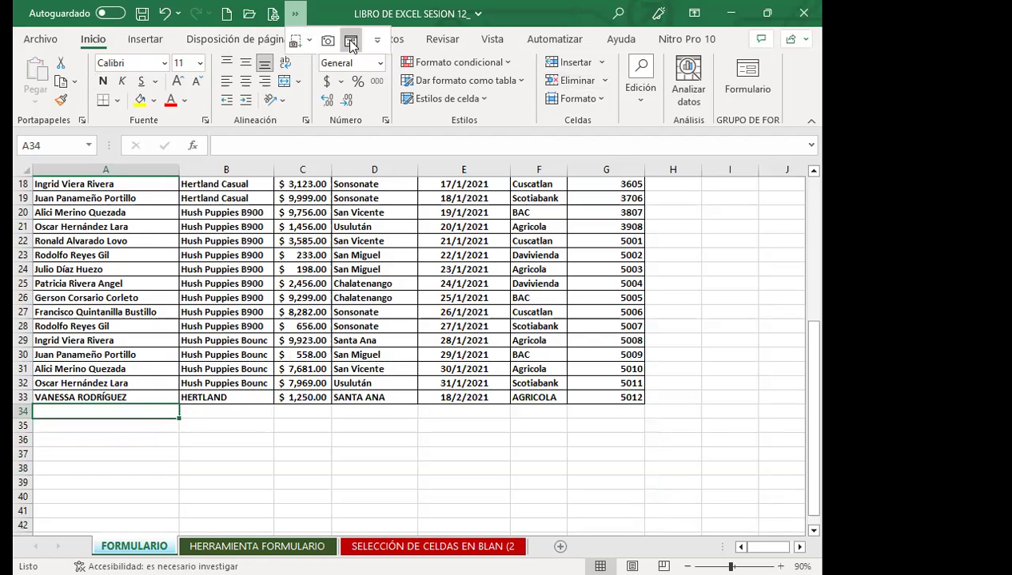
pyautogui.click(347, 41)
pyautogui.click(671, 245)
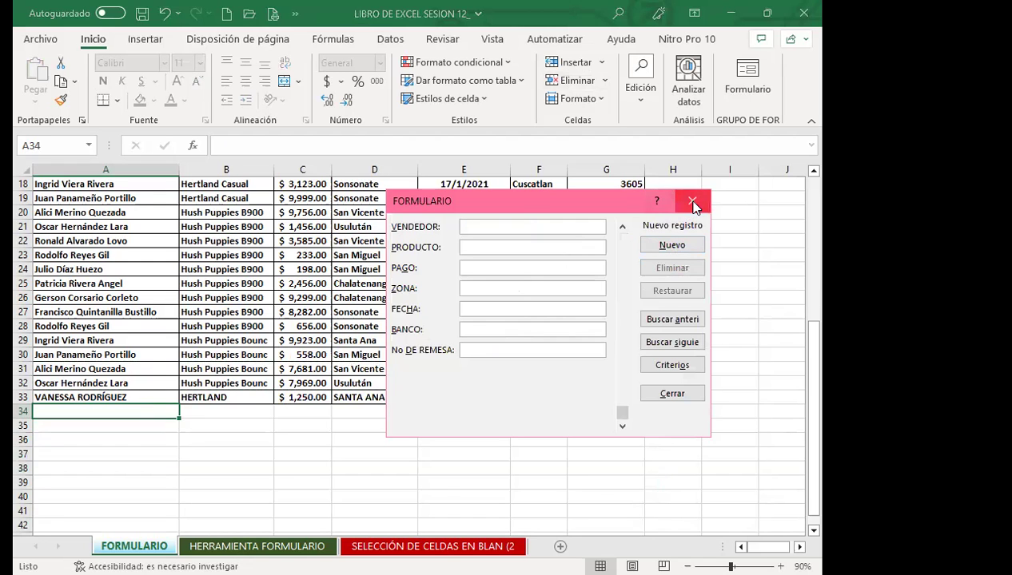
pyautogui.click(74, 289)
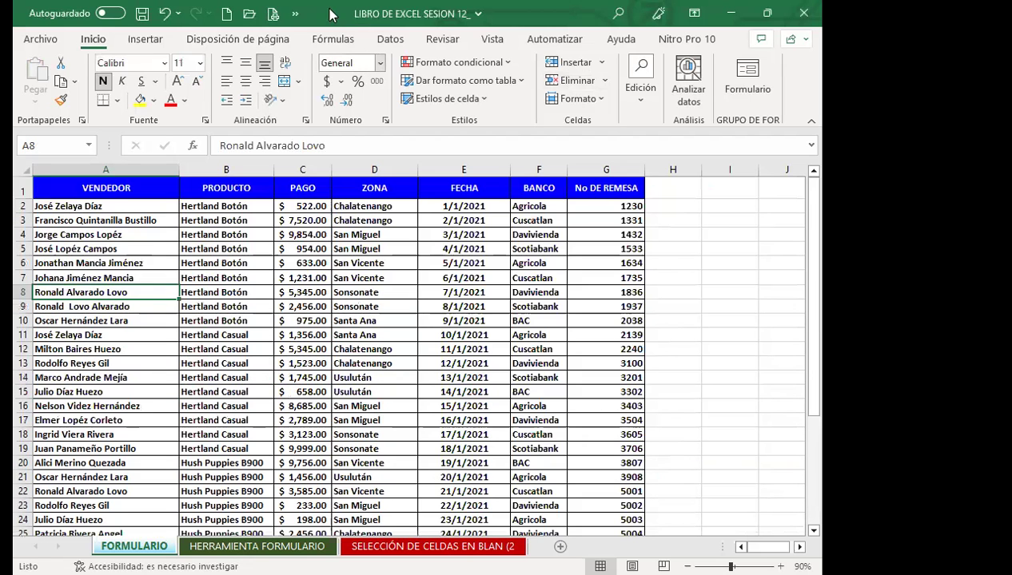
pyautogui.click(295, 15)
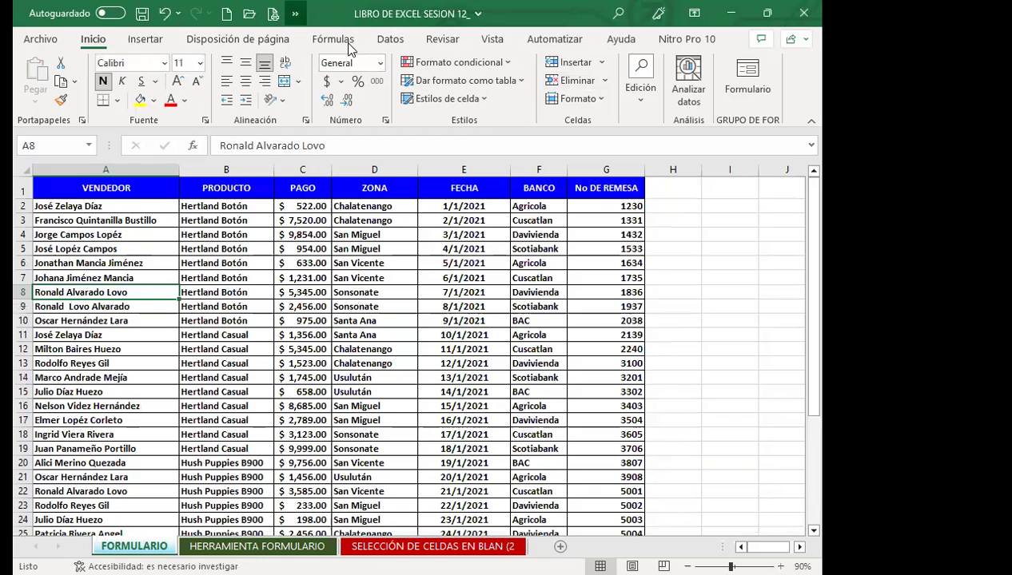
pyautogui.click(751, 226)
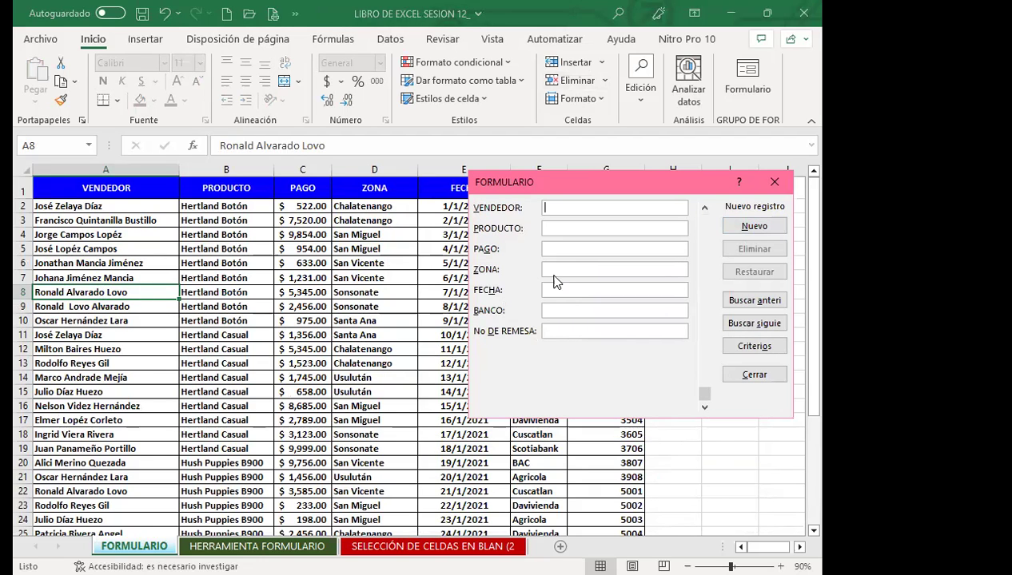
# Step: Enter the seller's name, product HUSH PUPPIES, payment 1450 and zone SAN MIGUEL
pyautogui.press('Tab')
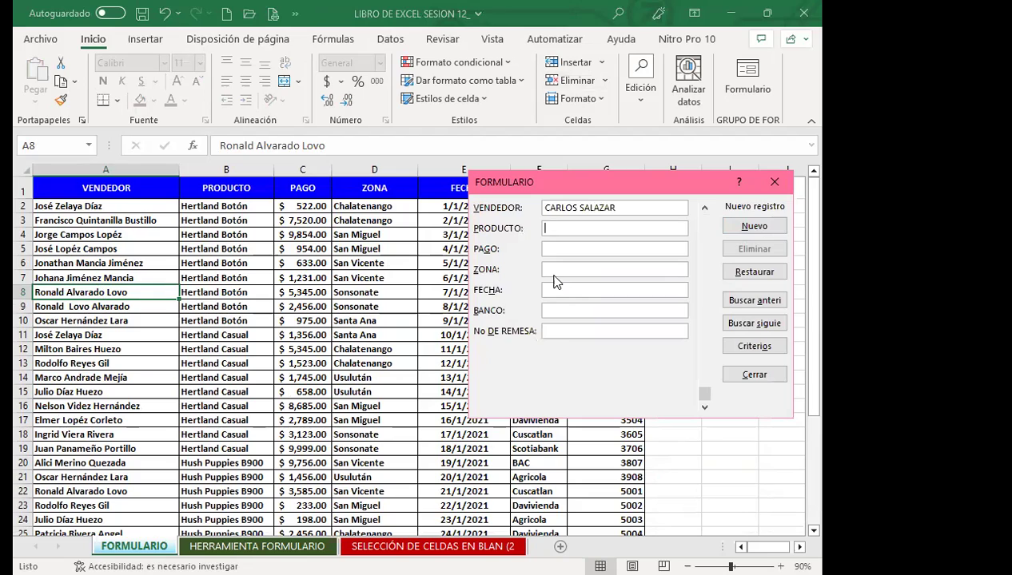
pyautogui.write('HUS')
pyautogui.write('H PUPP')
pyautogui.write('IES')
pyautogui.press('Tab')
pyautogui.write('1450')
pyautogui.press('Tab')
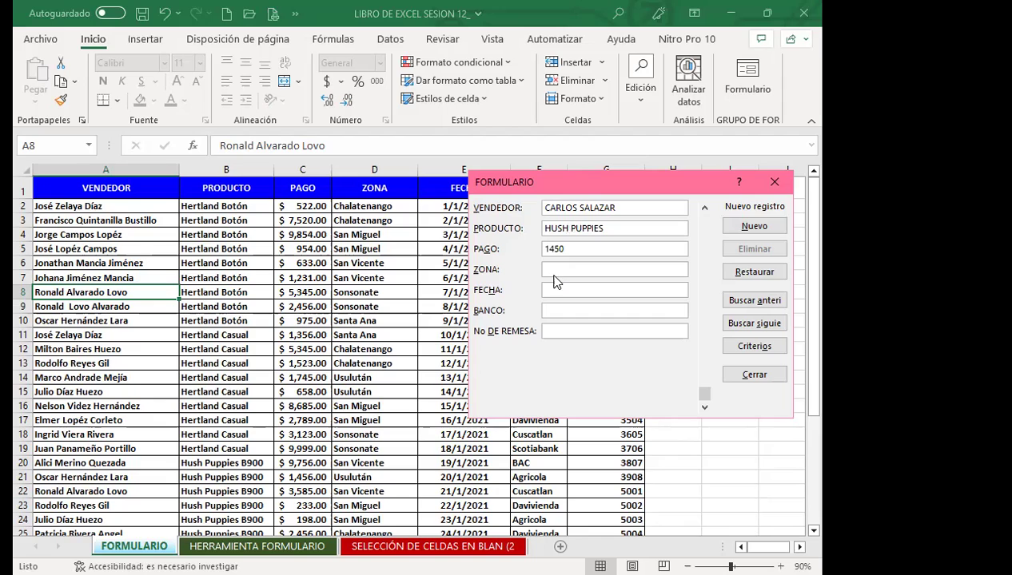
pyautogui.write('SAN MIGUEL')
pyautogui.press('Tab')
# Step: Enter date 21/3/2021, bank AGRICOLA, remittance 5012, and save the record
pyautogui.write('21/3/20')
pyautogui.write('21')
pyautogui.press('Tab')
pyautogui.write('AGRIC')
pyautogui.press('BackSpace')
pyautogui.press('BackSpace')
pyautogui.press('BackSpace')
pyautogui.write('RICOLA')
pyautogui.press('Tab')
pyautogui.write('5012')
pyautogui.click(753, 228)
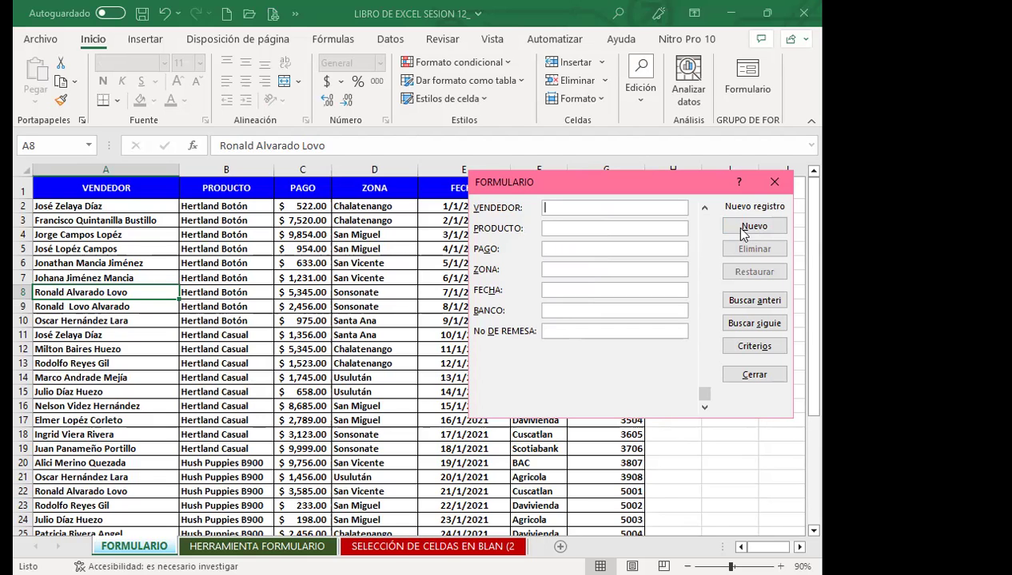
pyautogui.click(777, 183)
pyautogui.scroll(-2, 264, 383)
pyautogui.scroll(-3, 264, 383)
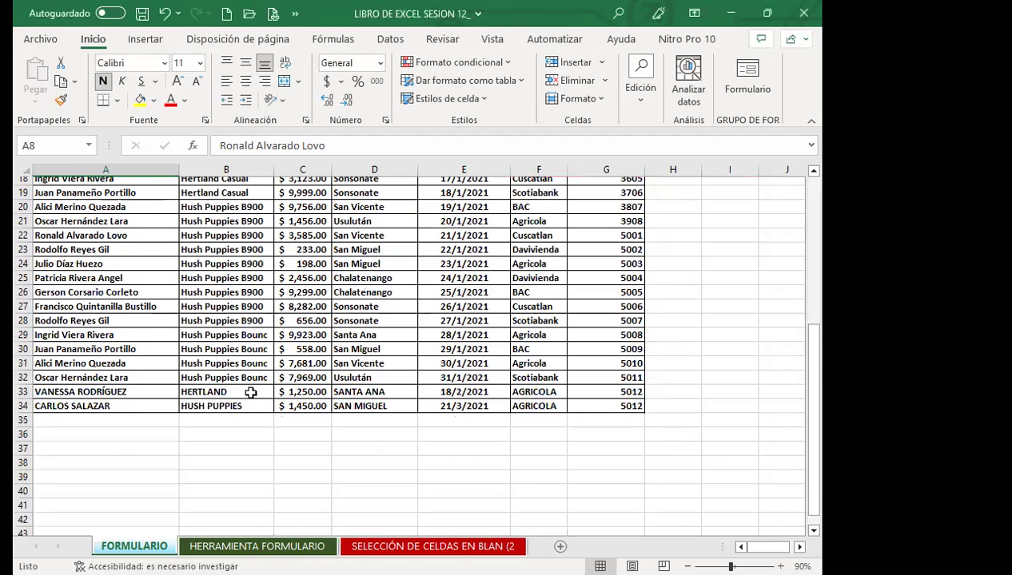
pyautogui.click(138, 407)
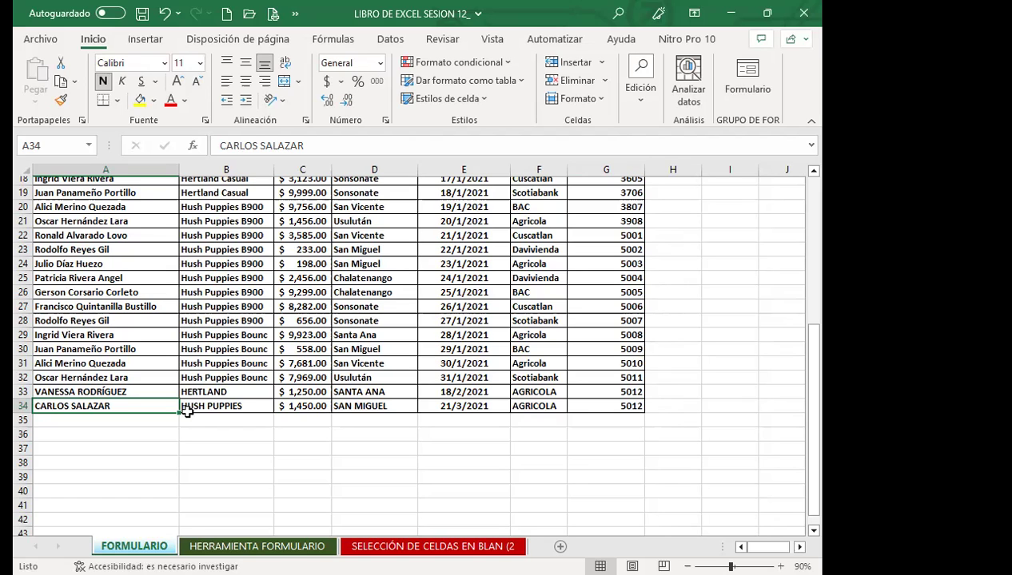
pyautogui.moveTo(341, 351); pyautogui.dragTo(342, 364)
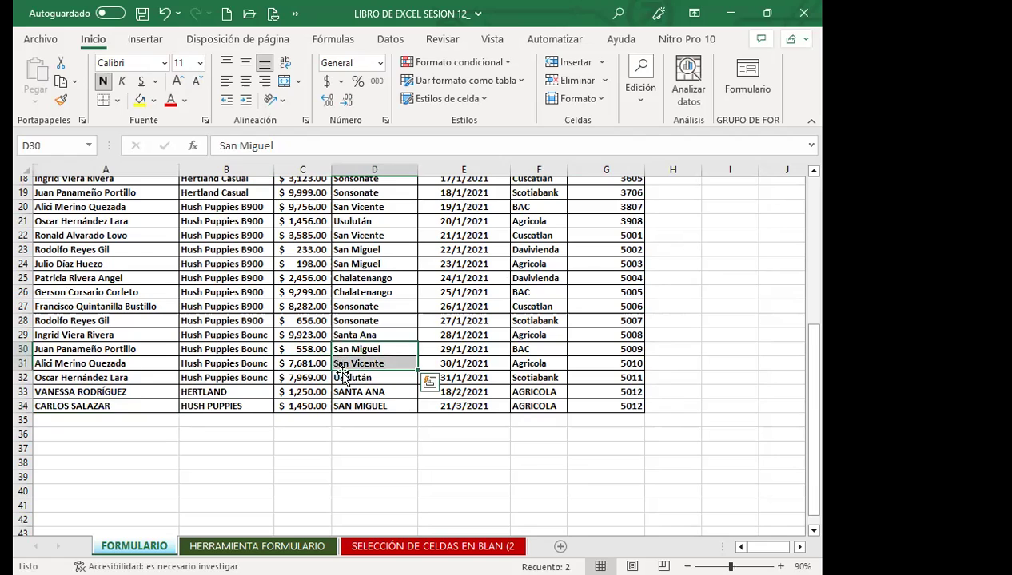
pyautogui.scroll(6, 344, 384)
pyautogui.scroll(-1, 361, 403)
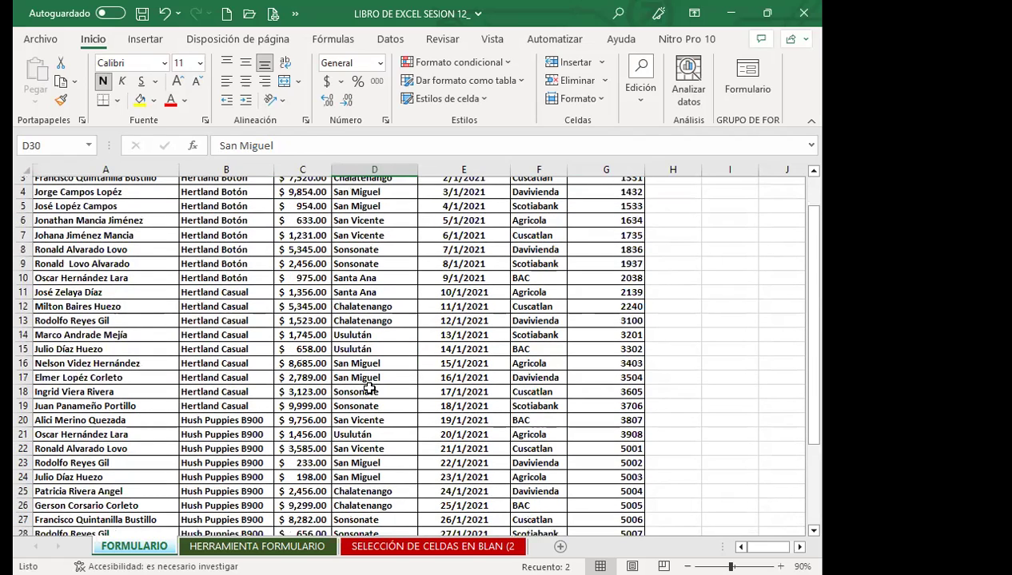
pyautogui.scroll(1, 365, 372)
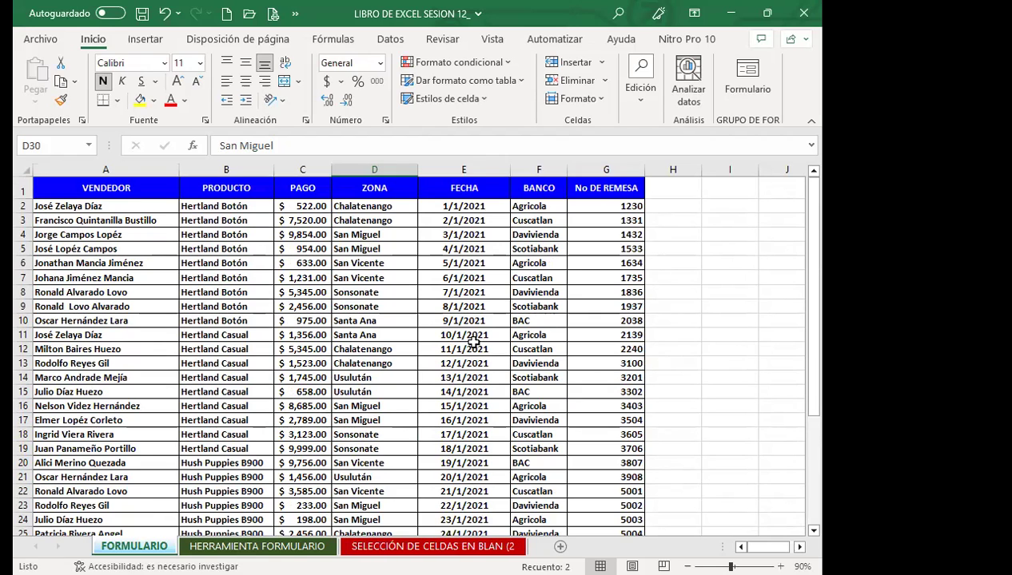
# Step: Select cell E13, scroll down the table and back, then select the whole of row 8
pyautogui.click(445, 361)
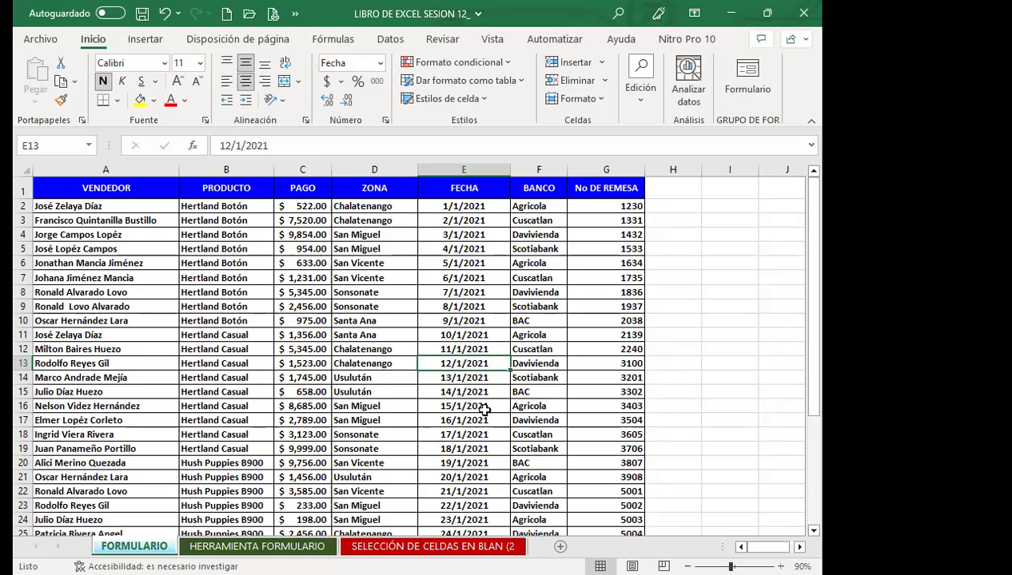
pyautogui.scroll(-2, 479, 408)
pyautogui.scroll(-2, 472, 400)
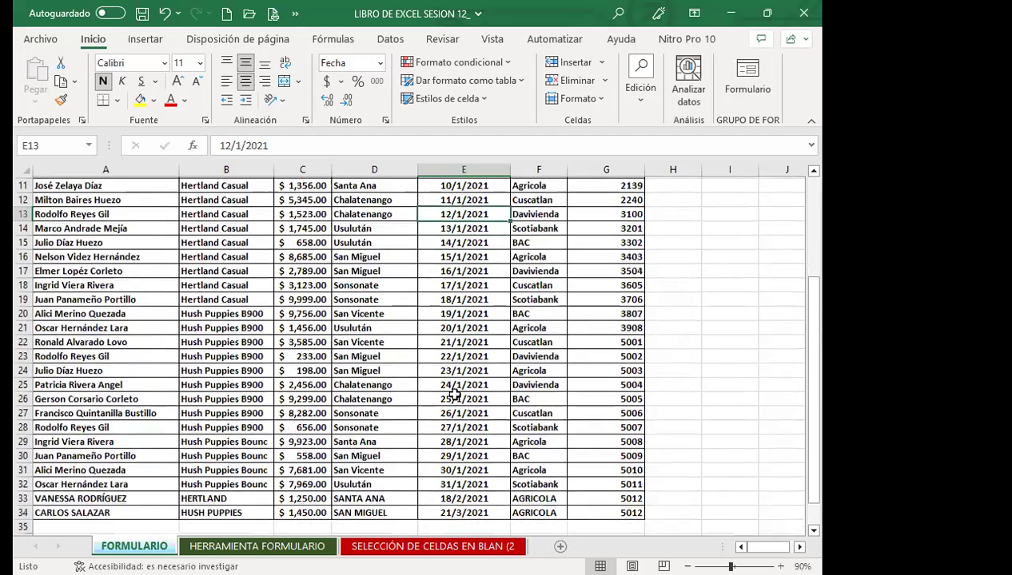
pyautogui.scroll(-1, 444, 389)
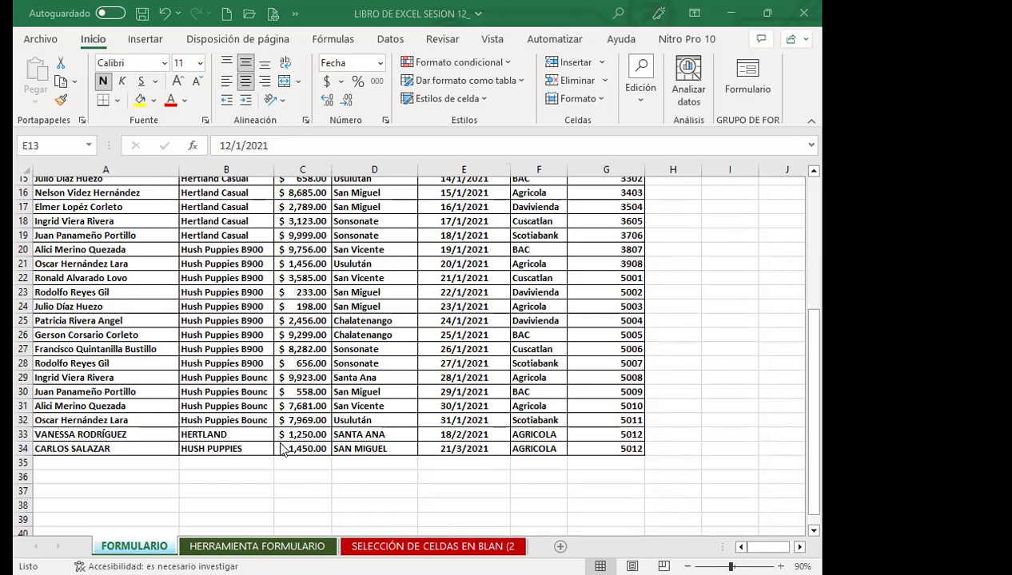
pyautogui.scroll(2, 165, 431)
pyautogui.scroll(3, 142, 399)
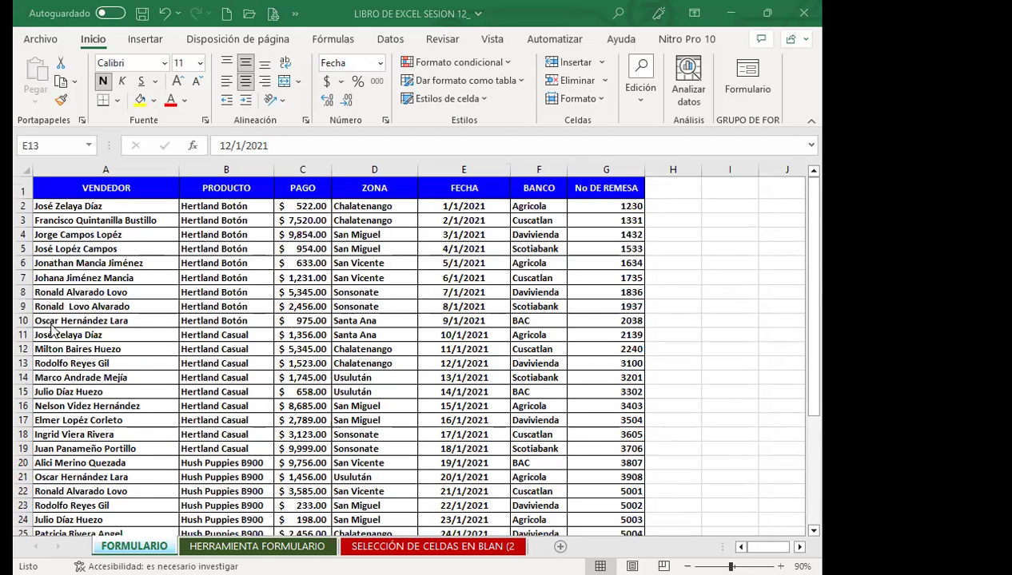
pyautogui.click(23, 293)
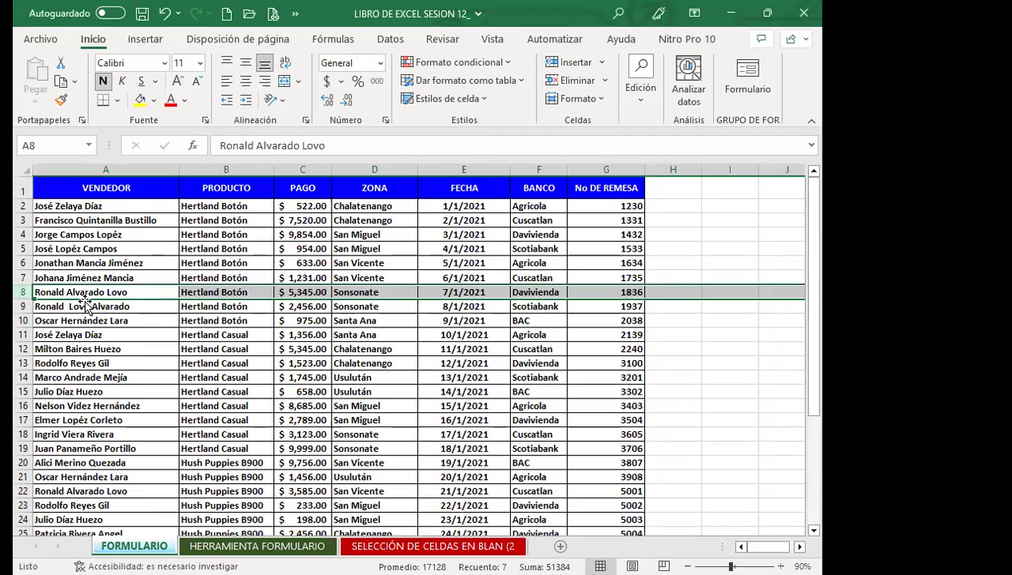
# Step: Insert two blank rows above row 8's record, then select cell A7
pyautogui.click(566, 63)
pyautogui.click(566, 62)
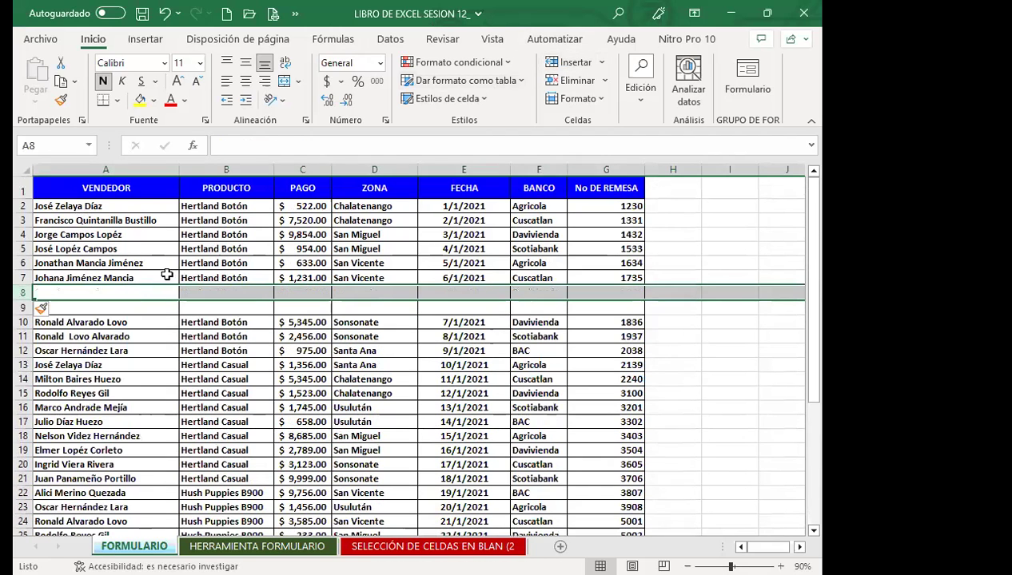
pyautogui.click(148, 291)
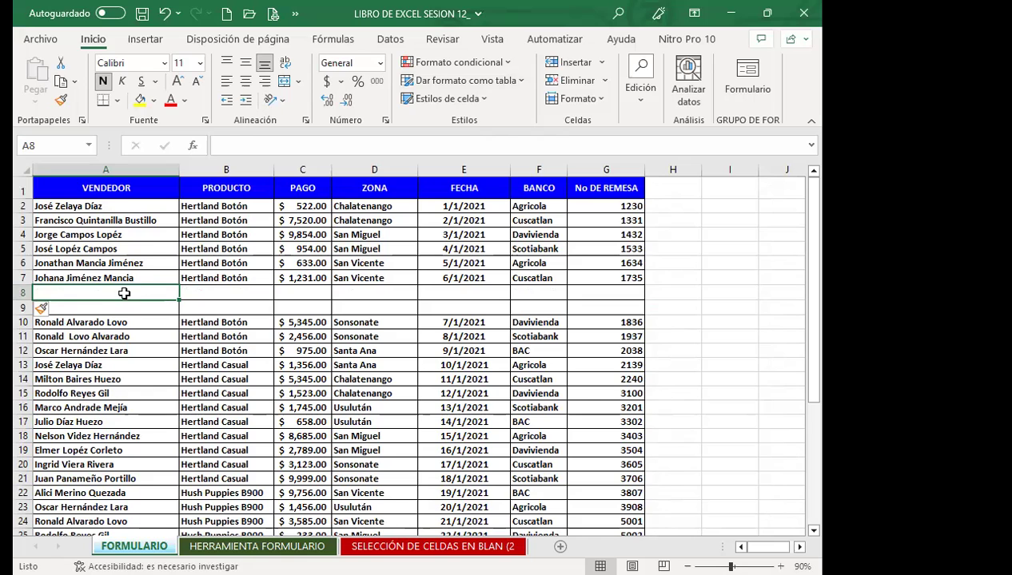
pyautogui.click(141, 273)
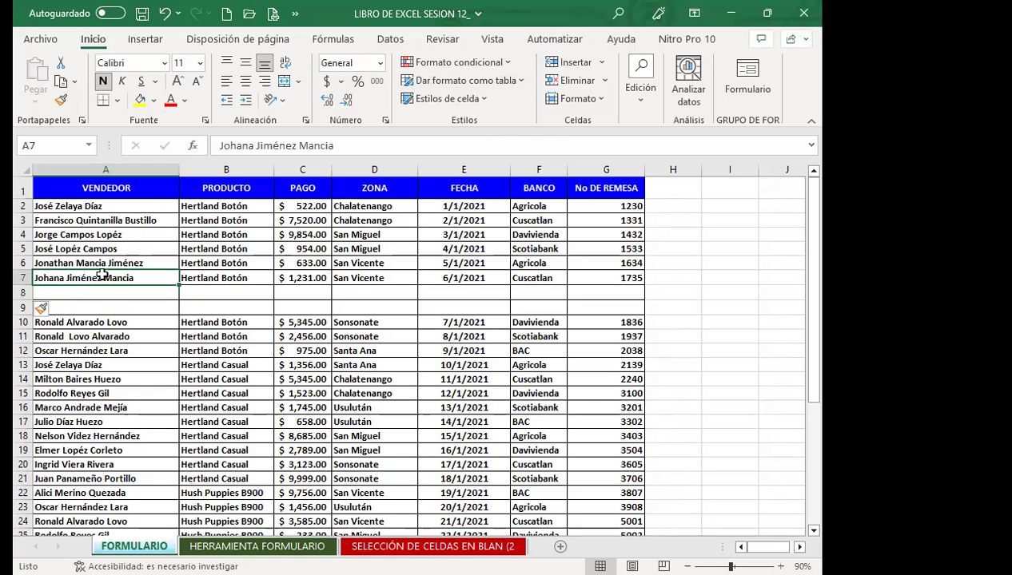
pyautogui.click(295, 14)
pyautogui.click(351, 42)
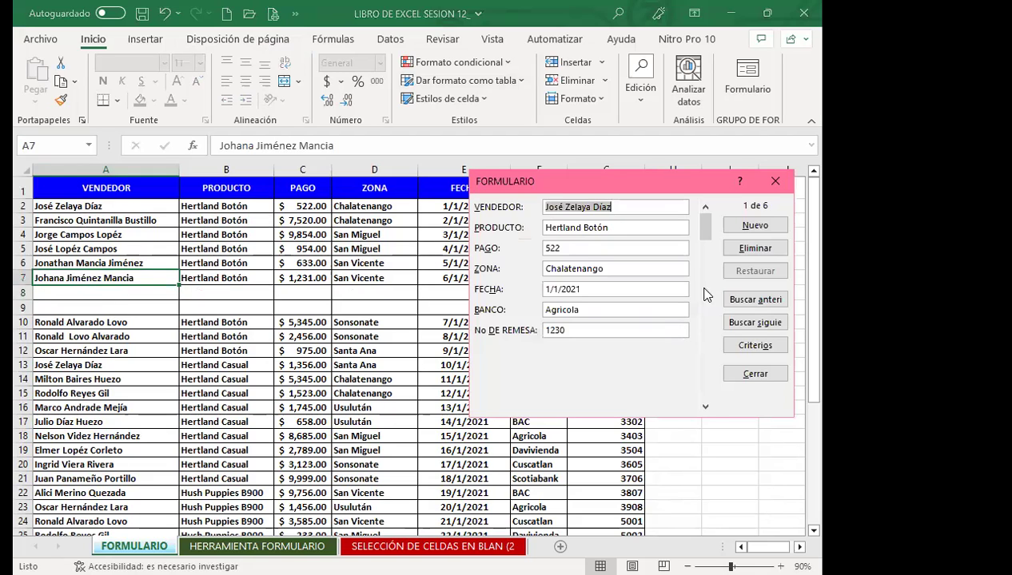
pyautogui.click(705, 407)
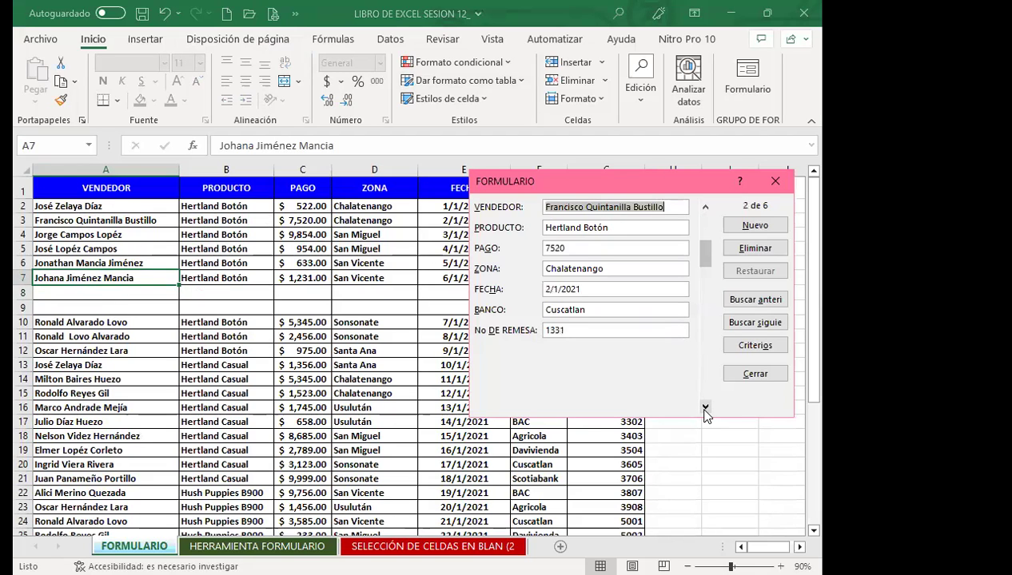
pyautogui.click(705, 407)
pyautogui.click(705, 407)
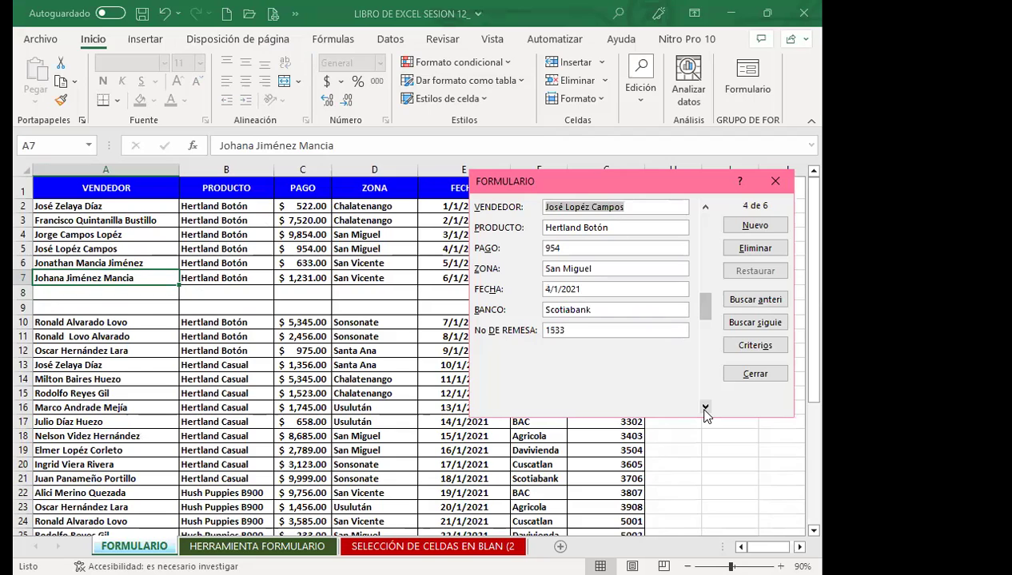
pyautogui.click(705, 407)
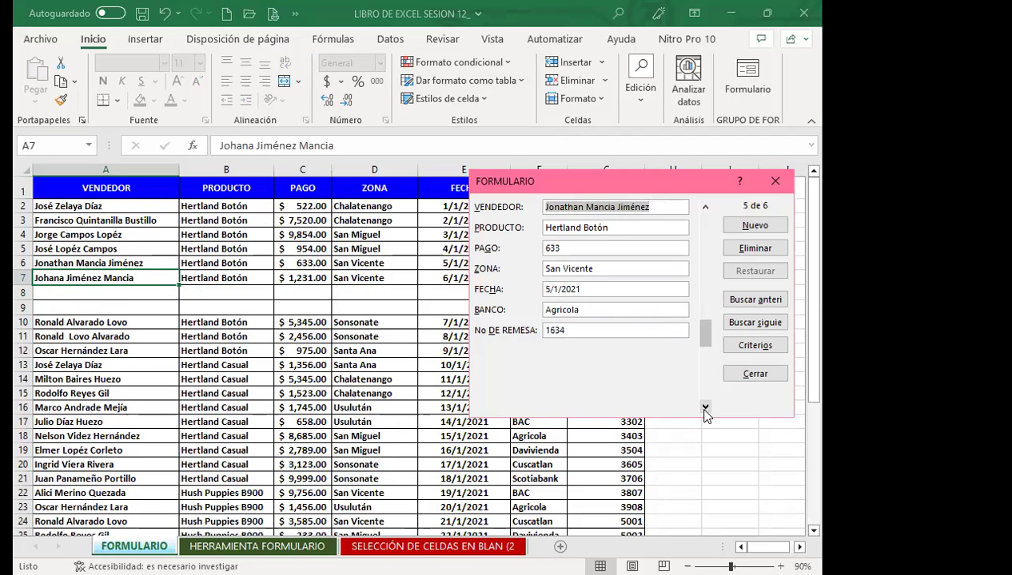
pyautogui.click(705, 408)
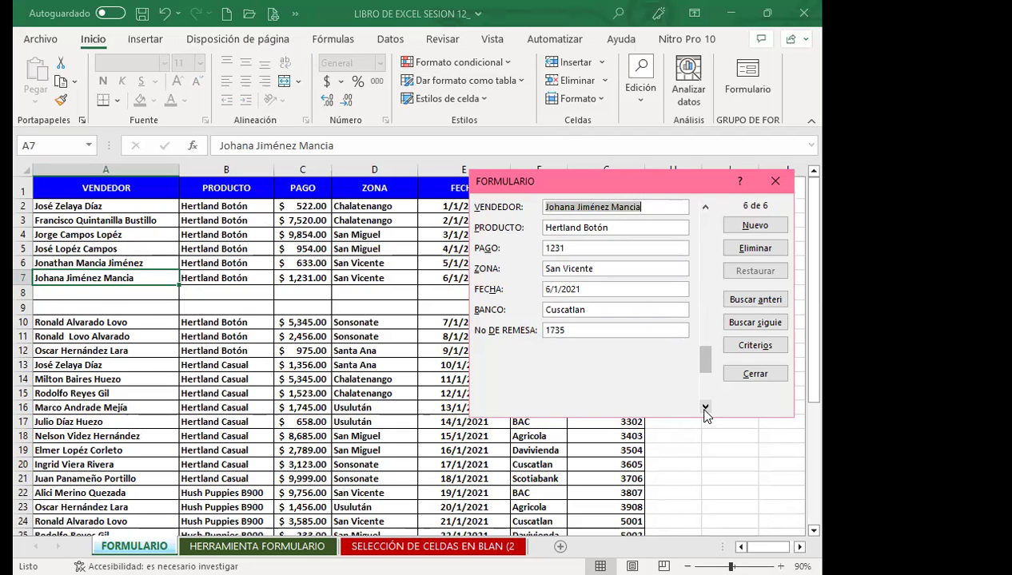
pyautogui.click(705, 407)
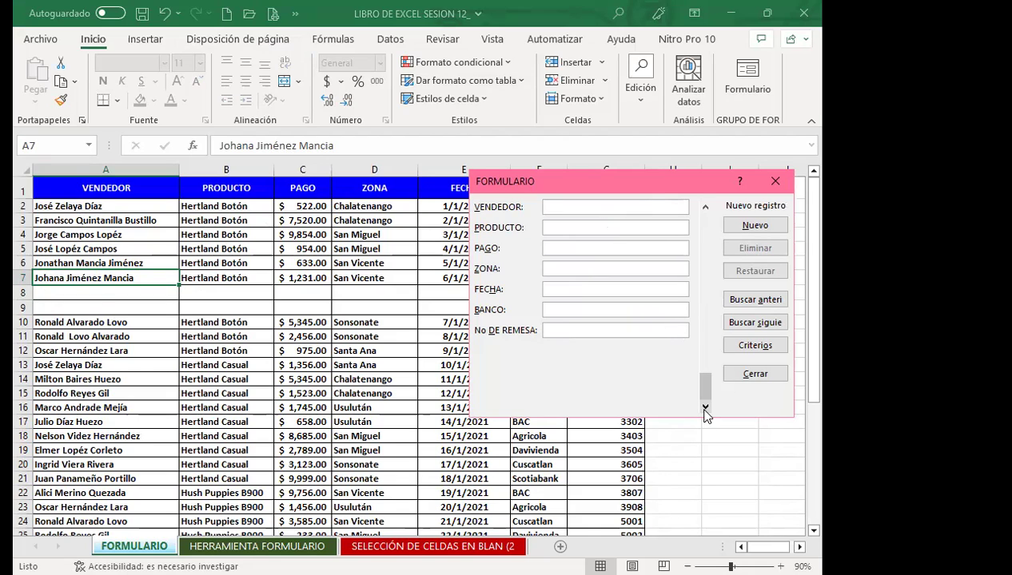
pyautogui.click(775, 183)
pyautogui.click(144, 296)
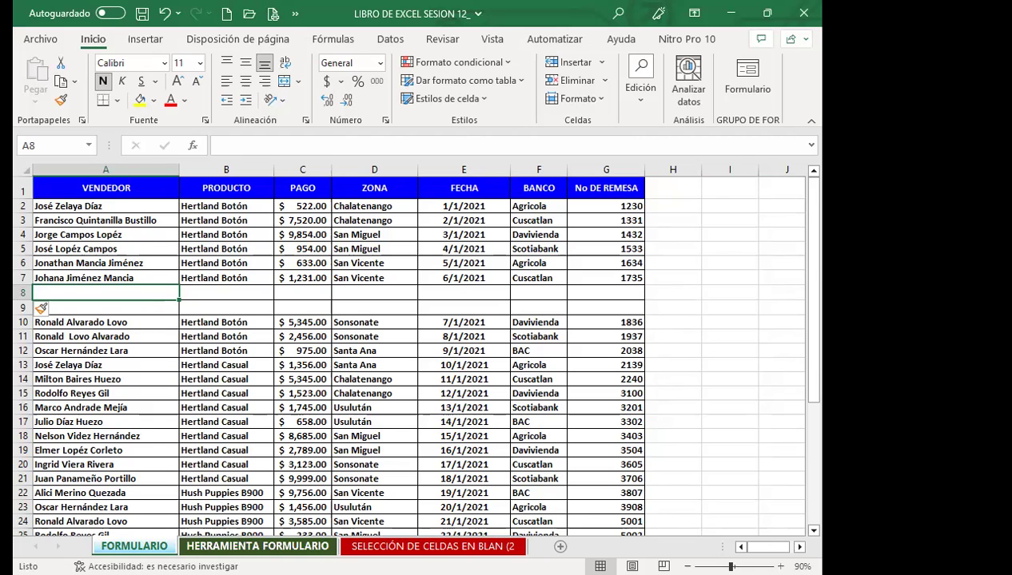
# Step: Switch to the HERRAMIENTA FORMULARIO sheet and inspect its empty NOMBRE, NOTA 1–3, PROMEDIO table
pyautogui.click(238, 546)
pyautogui.click(251, 391)
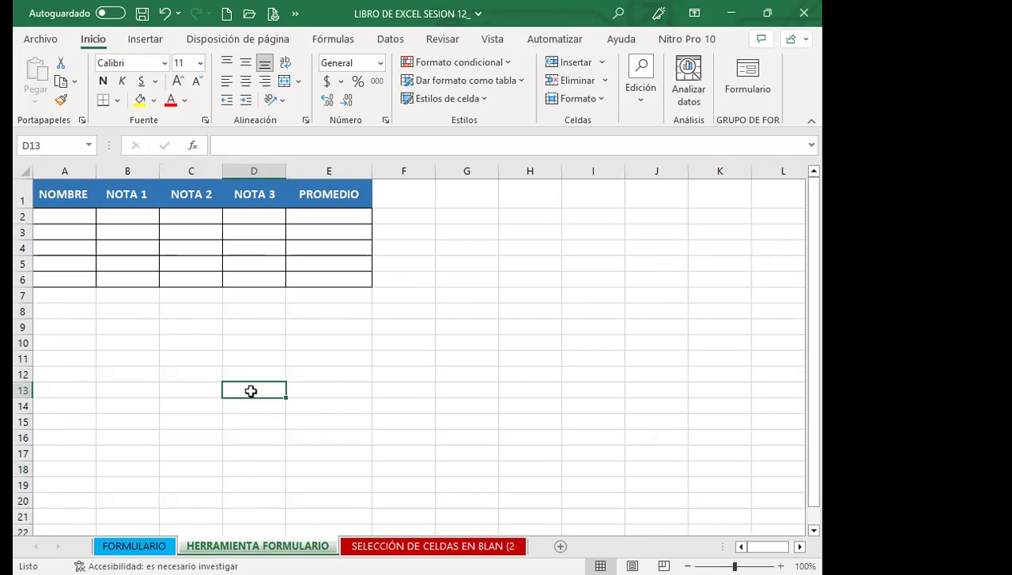
pyautogui.click(138, 311)
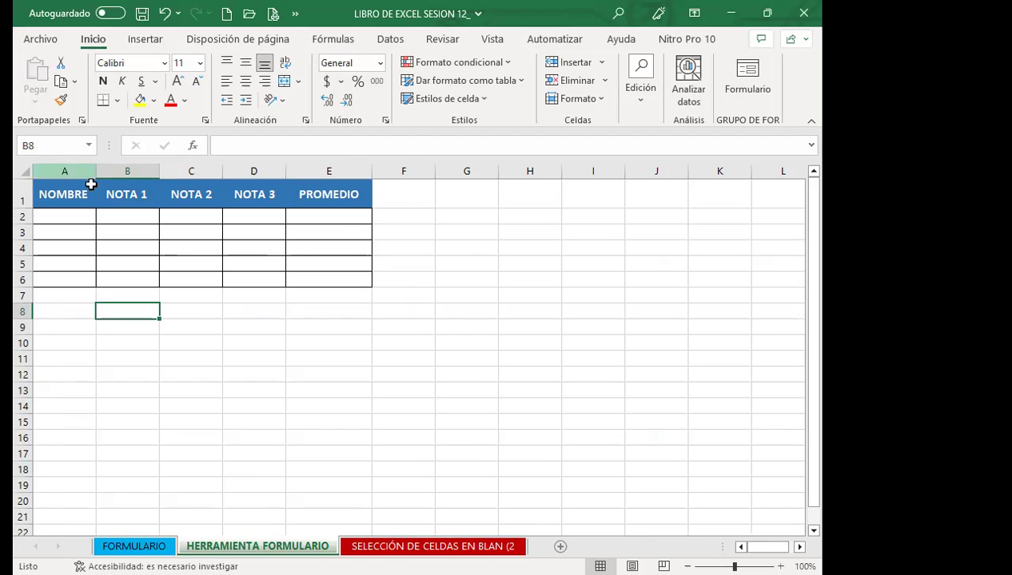
pyautogui.click(128, 191)
pyautogui.click(146, 40)
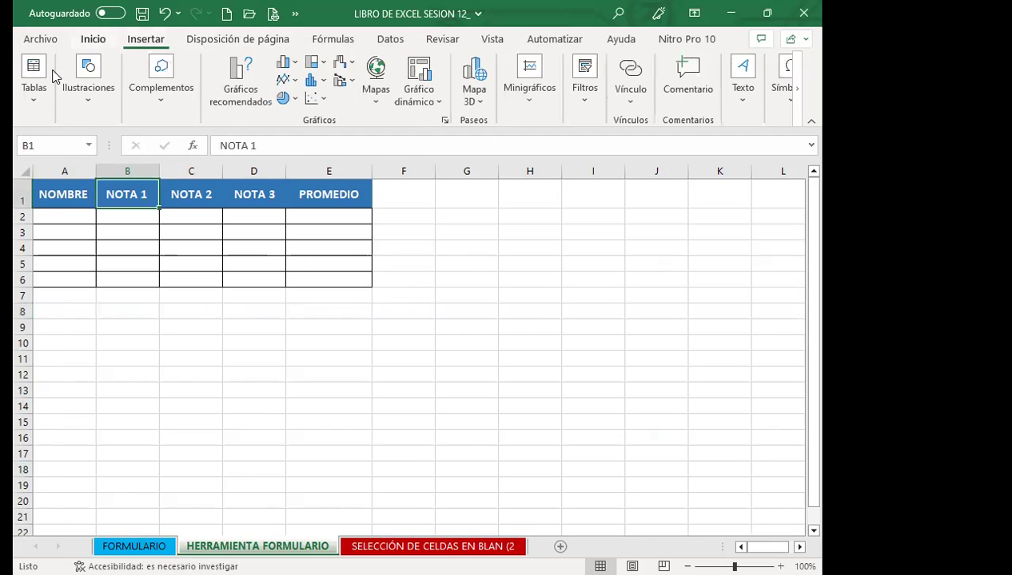
pyautogui.click(32, 97)
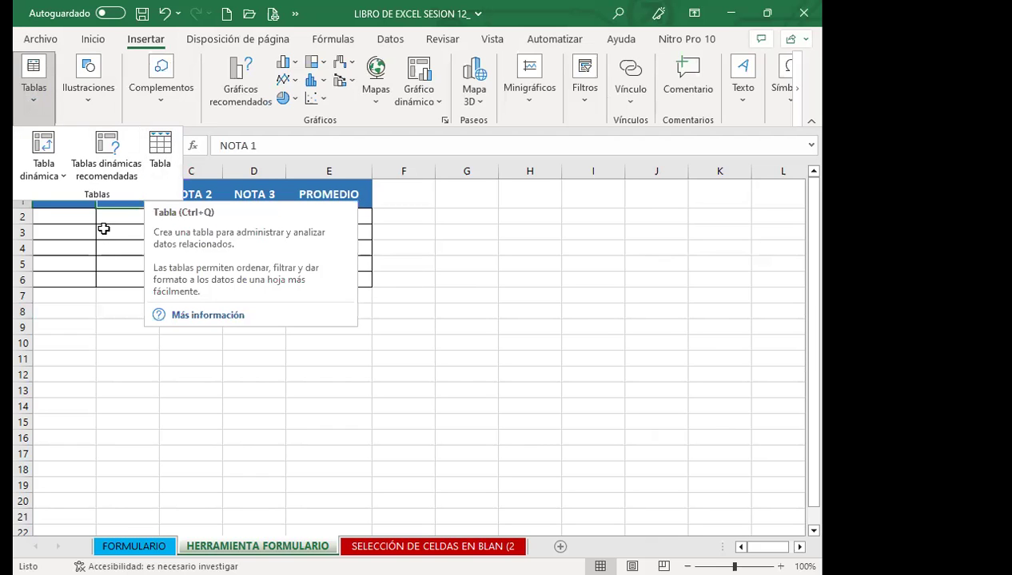
pyautogui.press('Escape')
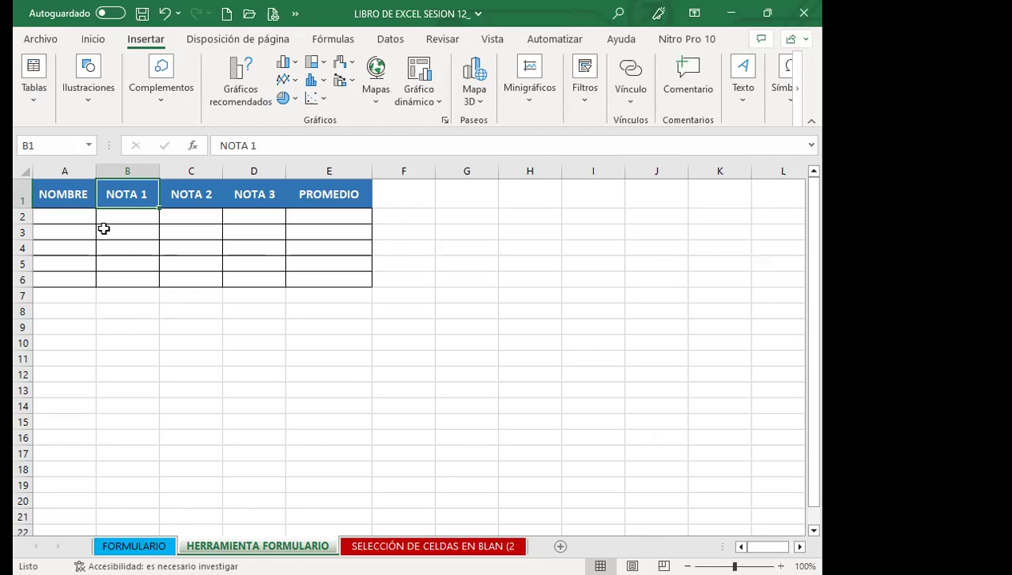
pyautogui.click(25, 198)
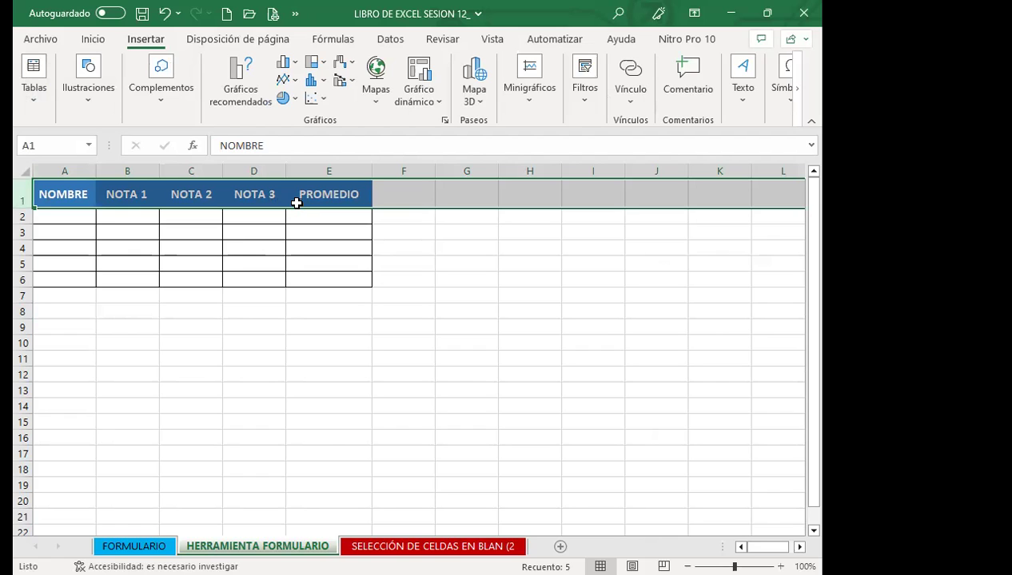
# Step: Select a cell below the NOMBRE header and run Formulario from the quick-access overflow, getting a range warning
pyautogui.click(77, 191)
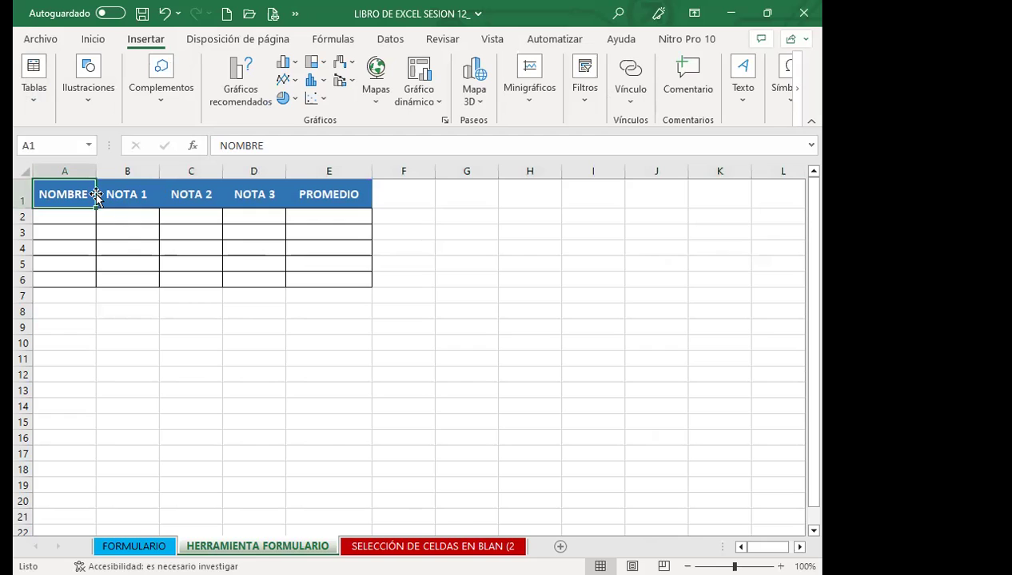
pyautogui.click(64, 230)
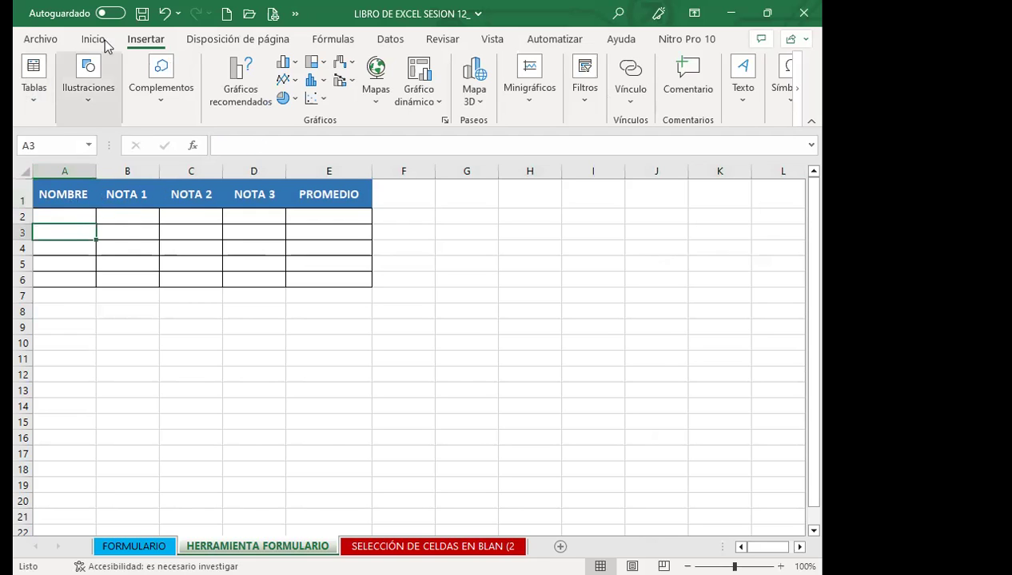
pyautogui.click(44, 40)
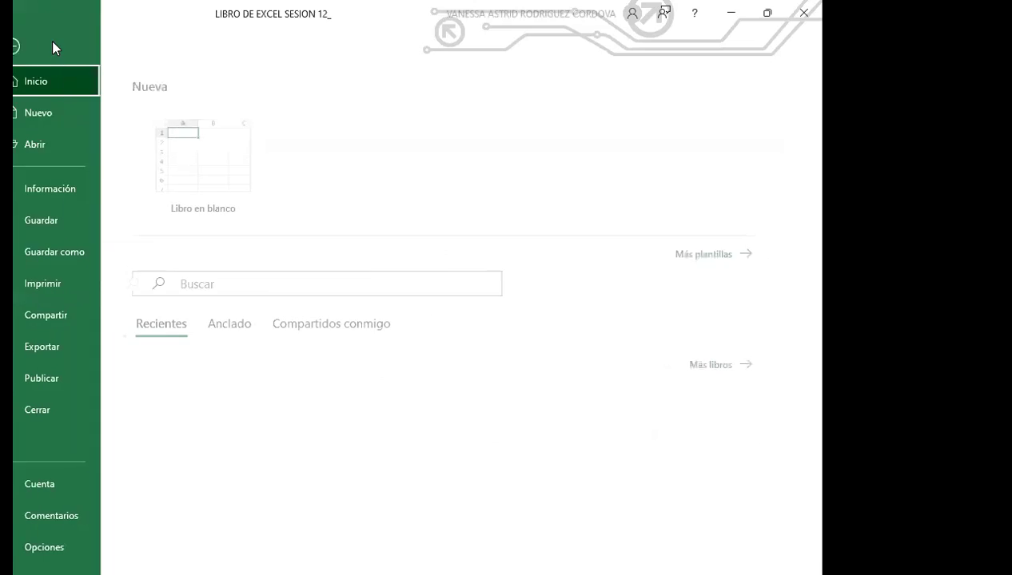
pyautogui.click(34, 48)
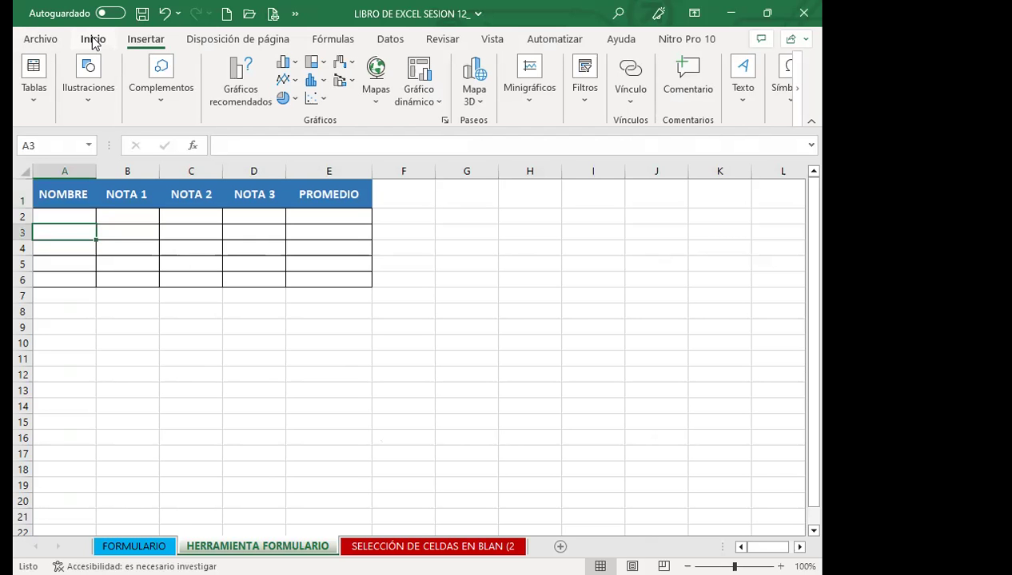
pyautogui.click(92, 40)
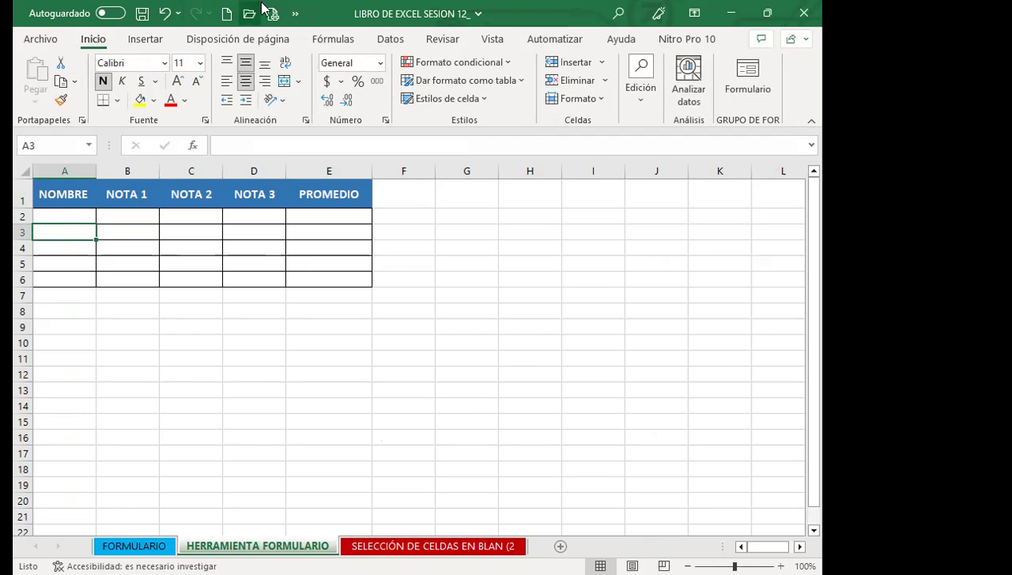
pyautogui.click(296, 15)
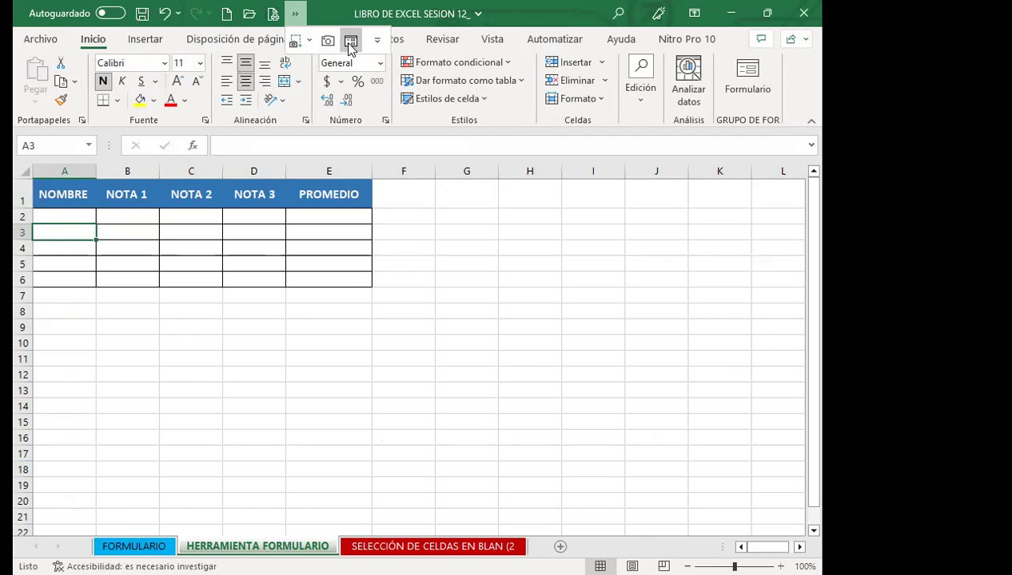
pyautogui.click(349, 44)
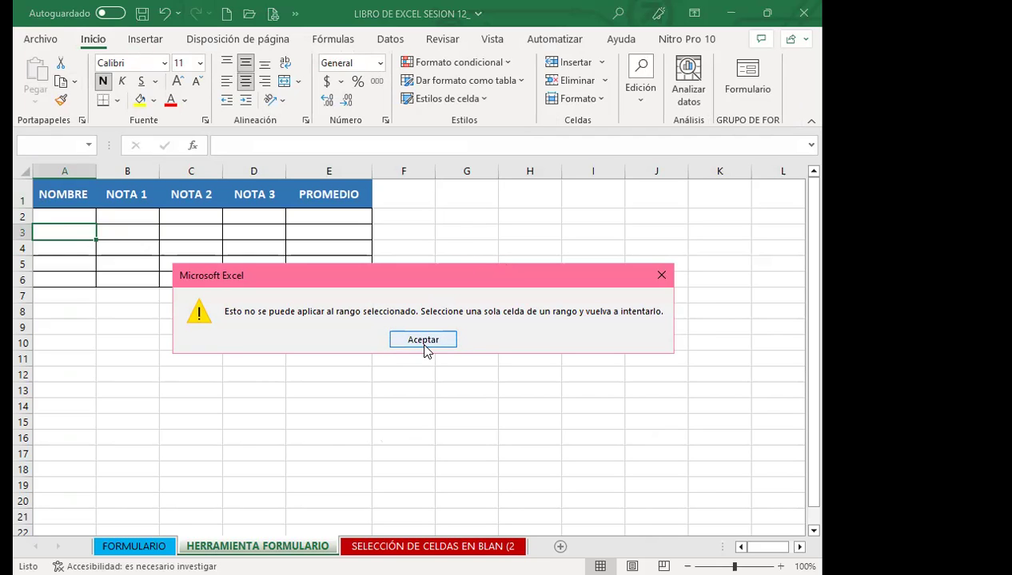
# Step: Dismiss the range warning with Aceptar and select cell A2 inside the grade table
pyautogui.click(423, 339)
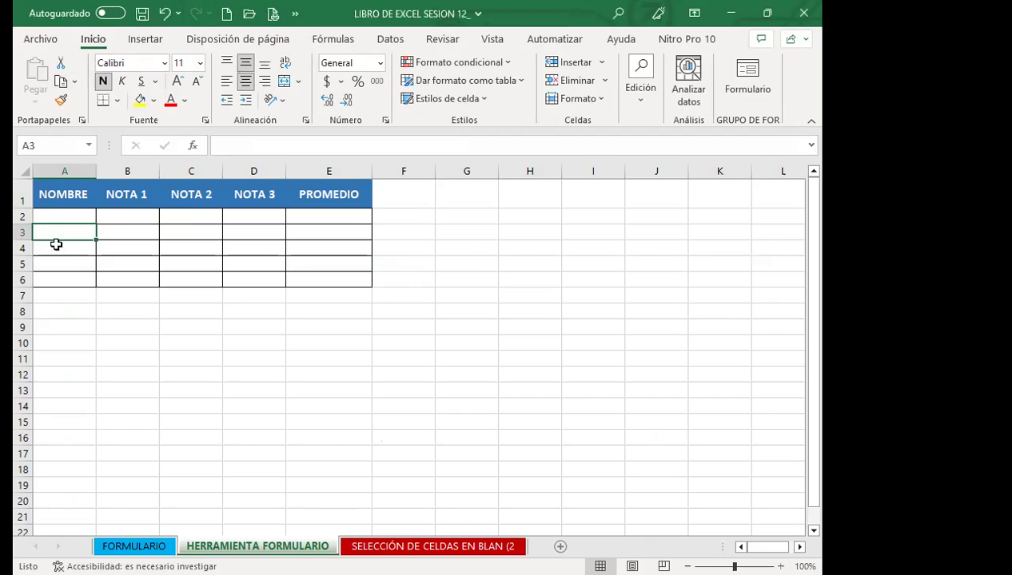
pyautogui.click(51, 215)
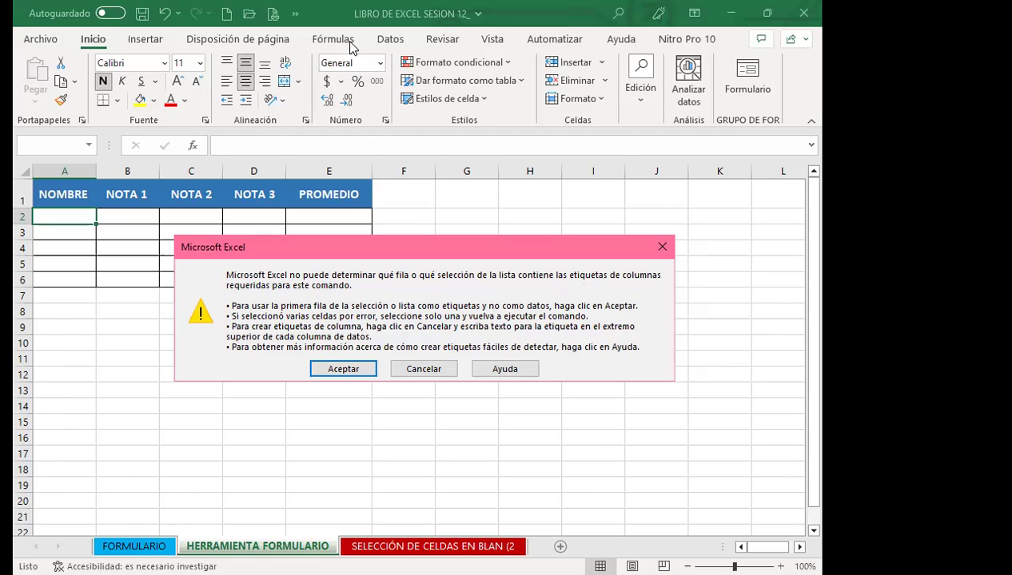
# Step: Accept the first row as labels and enter a student's name with grades 10, 8 and 7
pyautogui.click(331, 374)
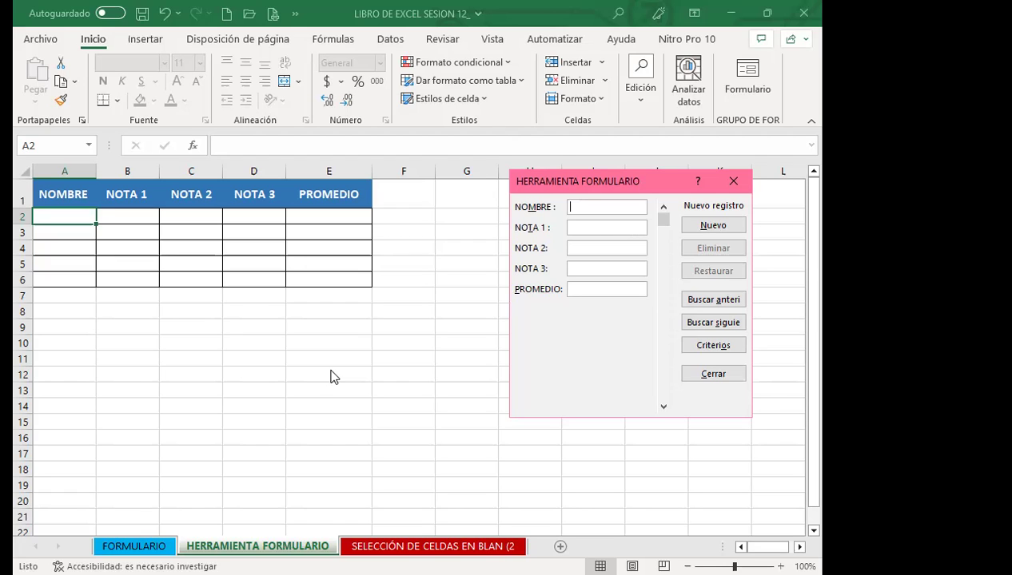
pyautogui.write('JUAN CARLO')
pyautogui.press('BackSpace')
pyautogui.press('BackSpace')
pyautogui.write('LOS')
pyautogui.press('Tab')
pyautogui.write('10')
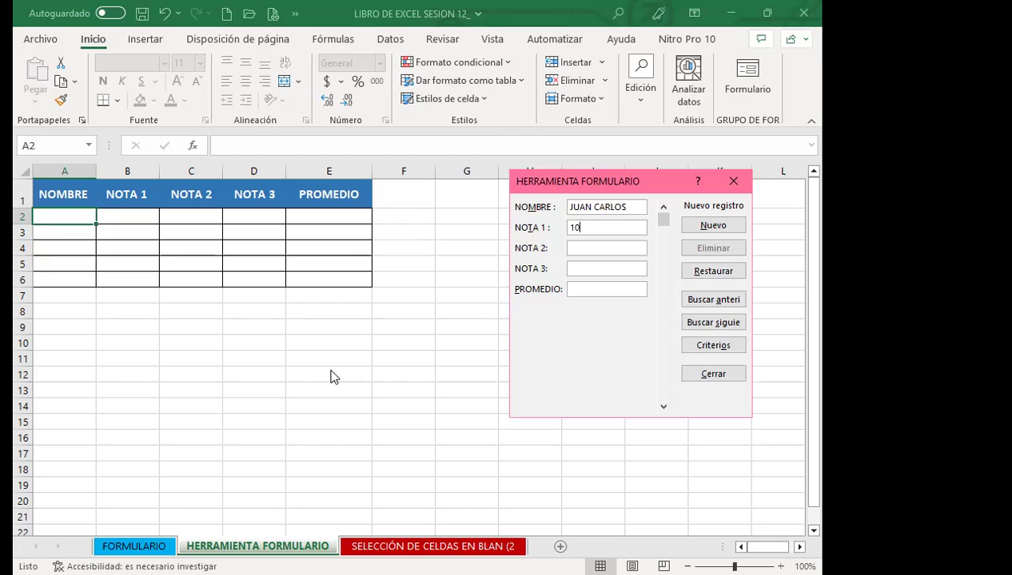
pyautogui.press('Tab')
pyautogui.write('8')
pyautogui.press('Tab')
pyautogui.write('7')
pyautogui.press('Tab')
pyautogui.click(718, 227)
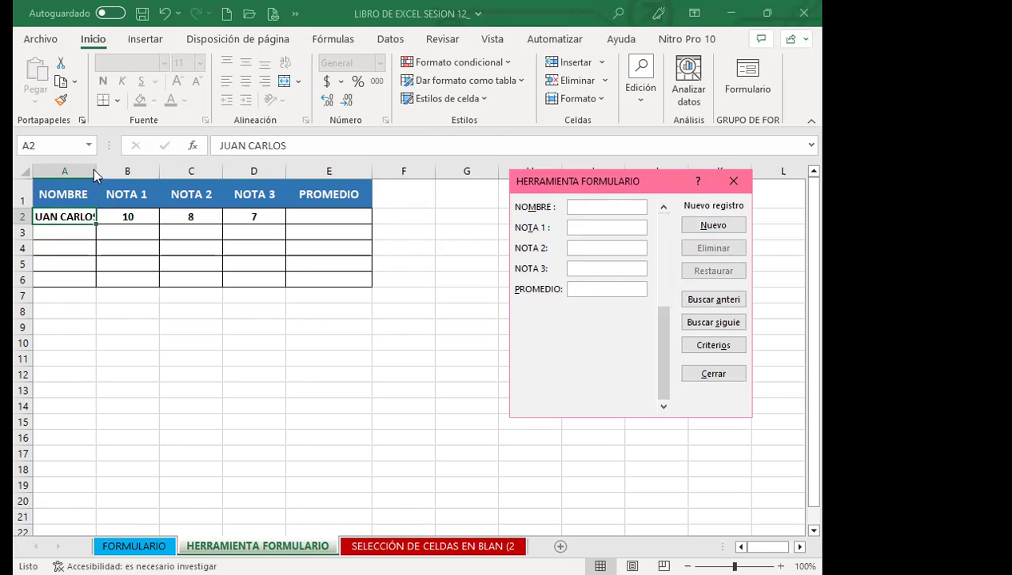
# Step: Close the form, autofit column A to the full student name, and reopen the data form
pyautogui.click(734, 183)
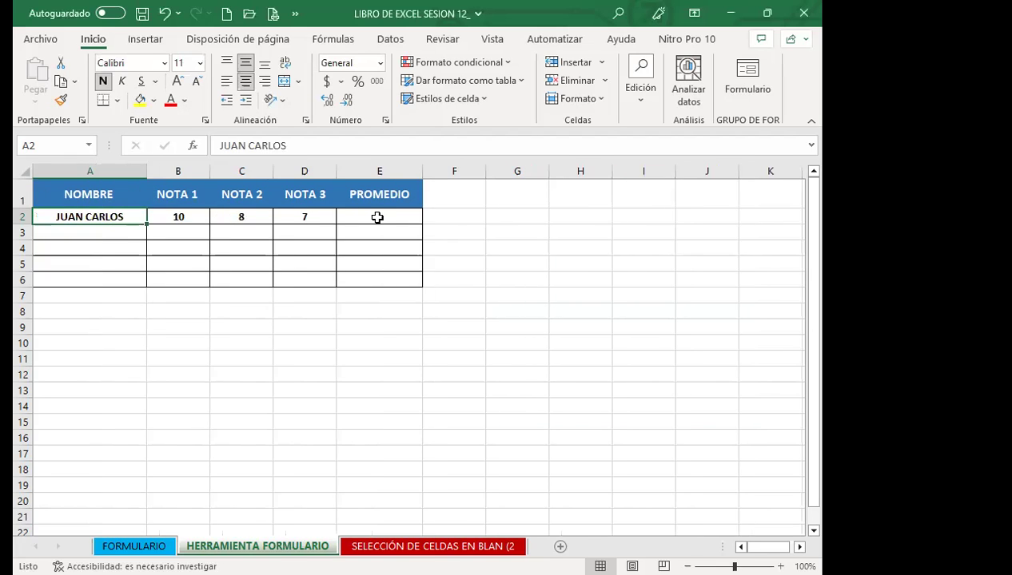
pyautogui.click(377, 216)
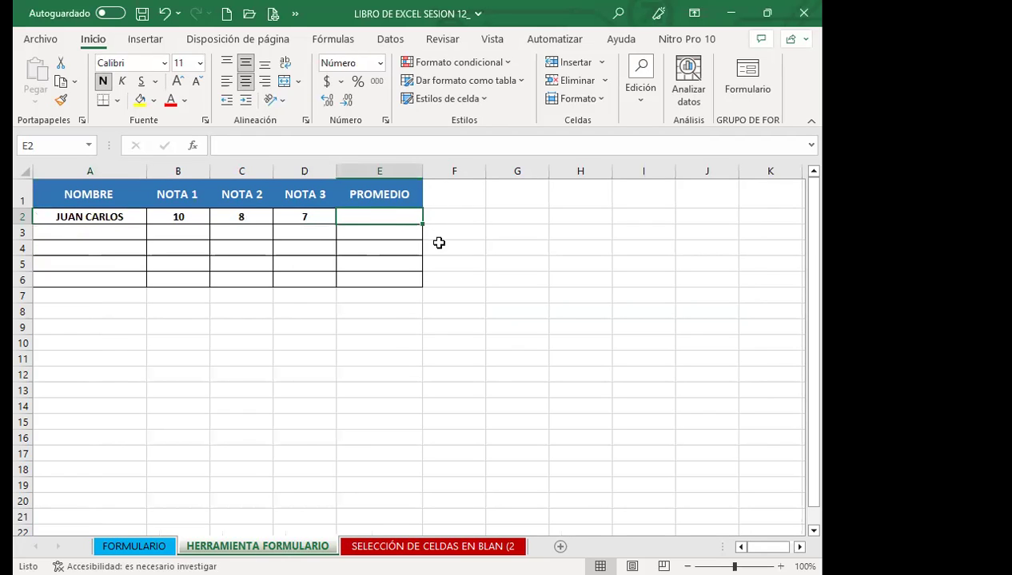
pyautogui.click(292, 10)
pyautogui.click(349, 40)
# Step: Clear a stray PROMEDIO entry, close the form unsaved, and start the =PROMEDIO average formula
pyautogui.write('JHJHGJHG')
pyautogui.press('BackSpace')
pyautogui.press('BackSpace')
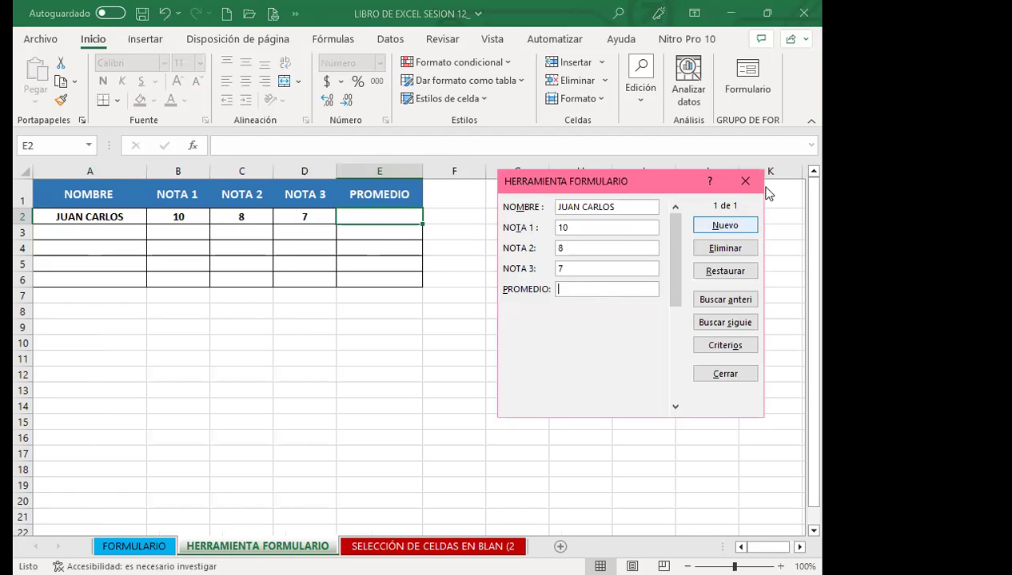
pyautogui.click(745, 181)
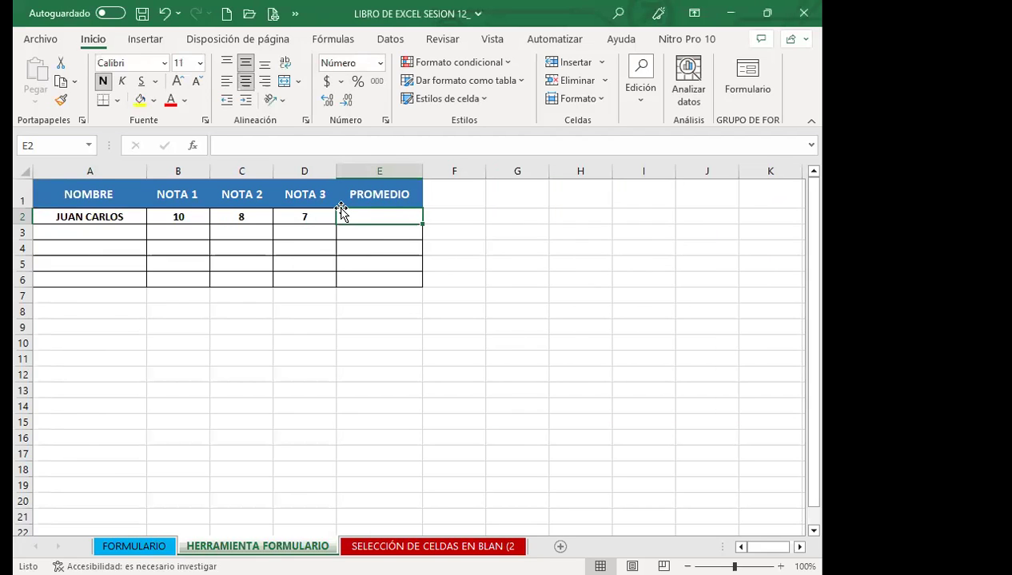
pyautogui.write('=P')
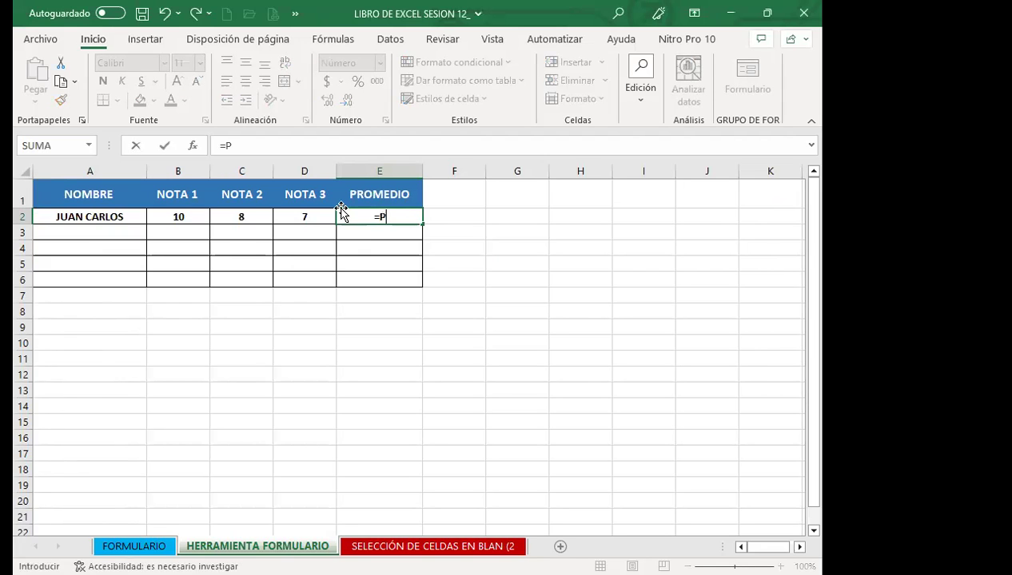
pyautogui.write('ROMEDIO(B2:D2')
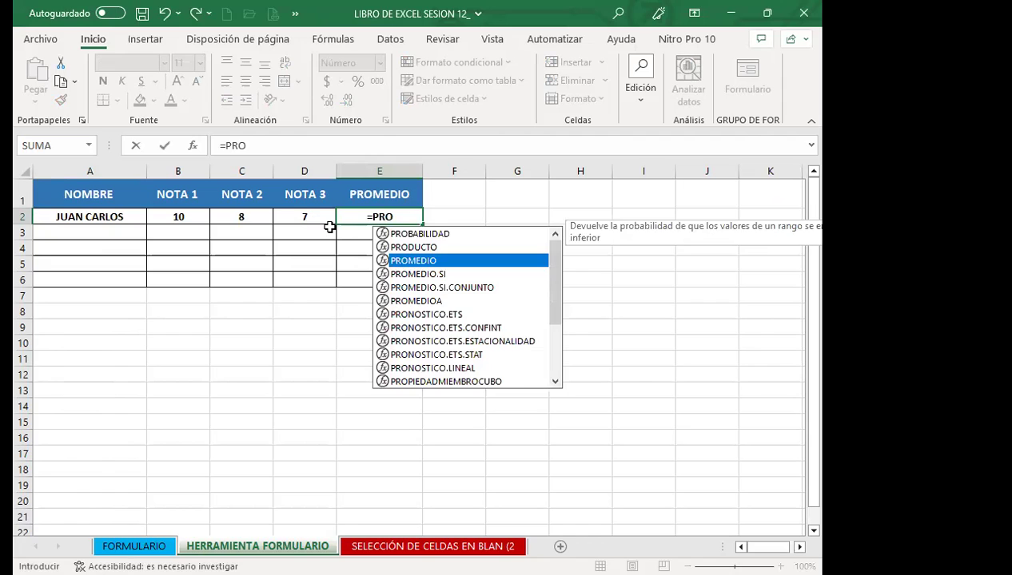
pyautogui.click(122, 232)
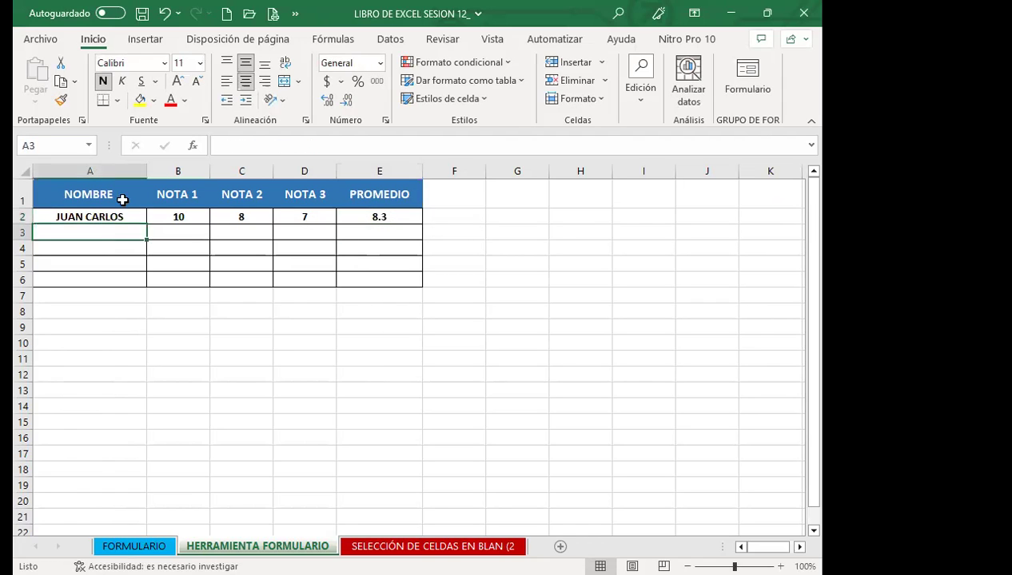
# Step: Add a second student record through the data form with grades 10, 10 and 10
pyautogui.click(295, 14)
pyautogui.click(347, 44)
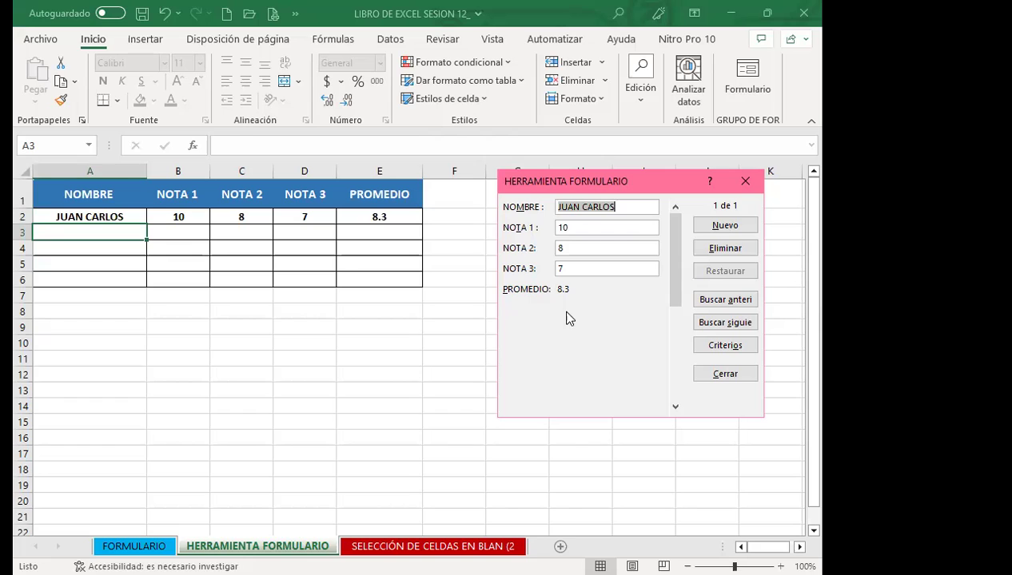
pyautogui.click(724, 225)
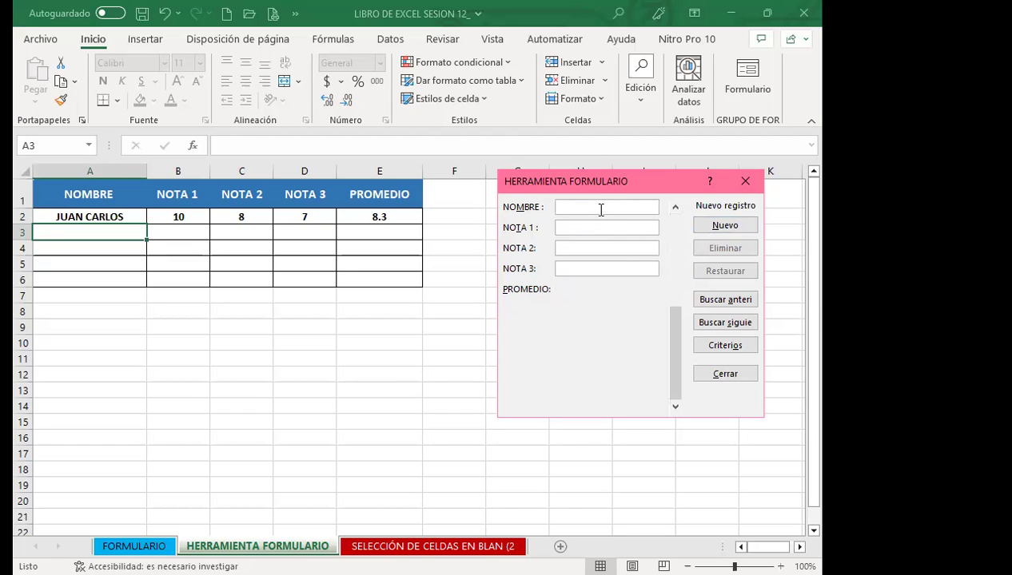
pyautogui.press('Tab')
pyautogui.write('10')
pyautogui.press('Tab')
pyautogui.write('10')
pyautogui.press('Tab')
pyautogui.write('10')
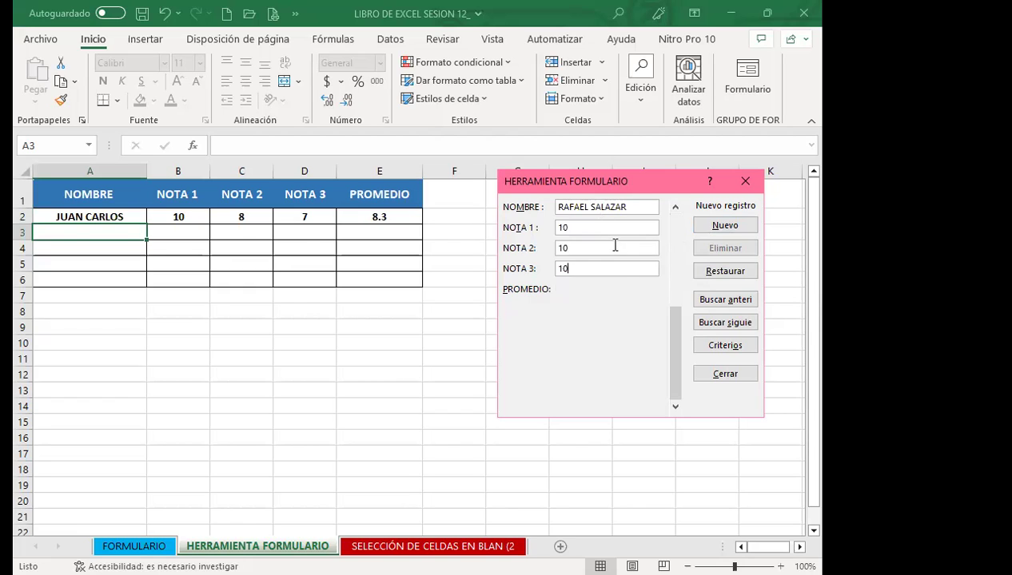
pyautogui.press('Return')
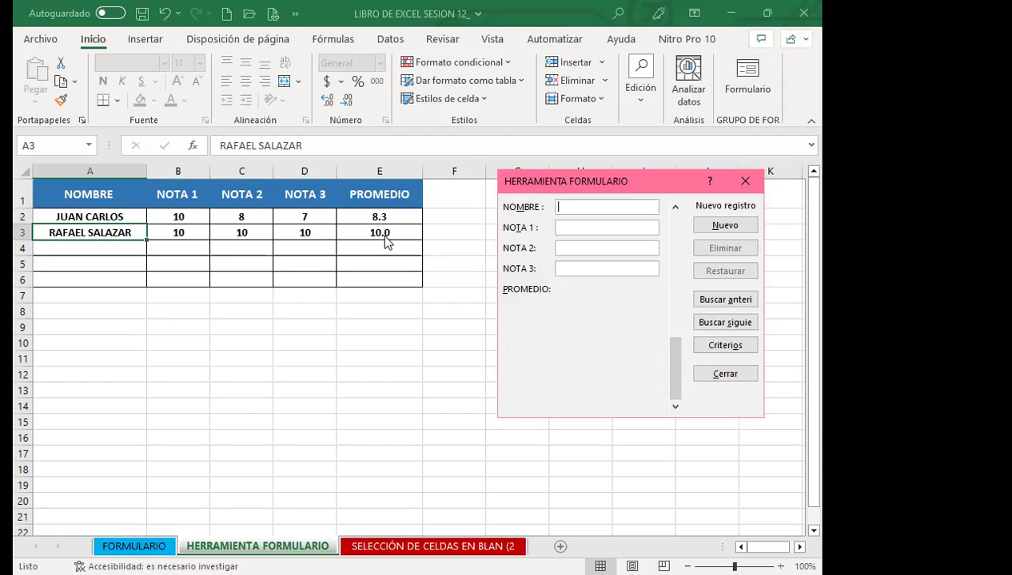
# Step: Close the form, insert a blank row 3 above the second student, and reopen Formulario
pyautogui.click(745, 183)
pyautogui.click(159, 250)
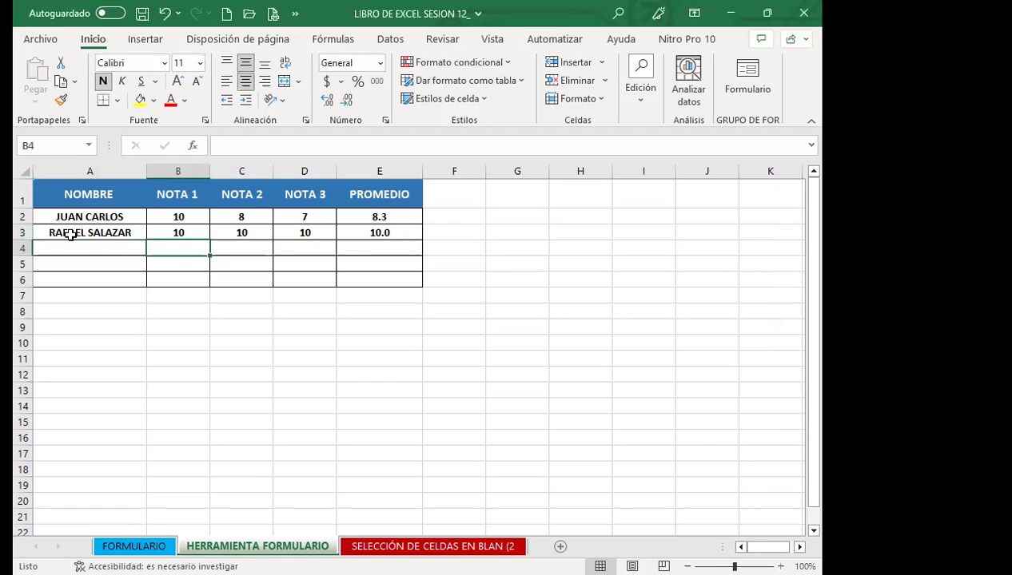
pyautogui.click(23, 232)
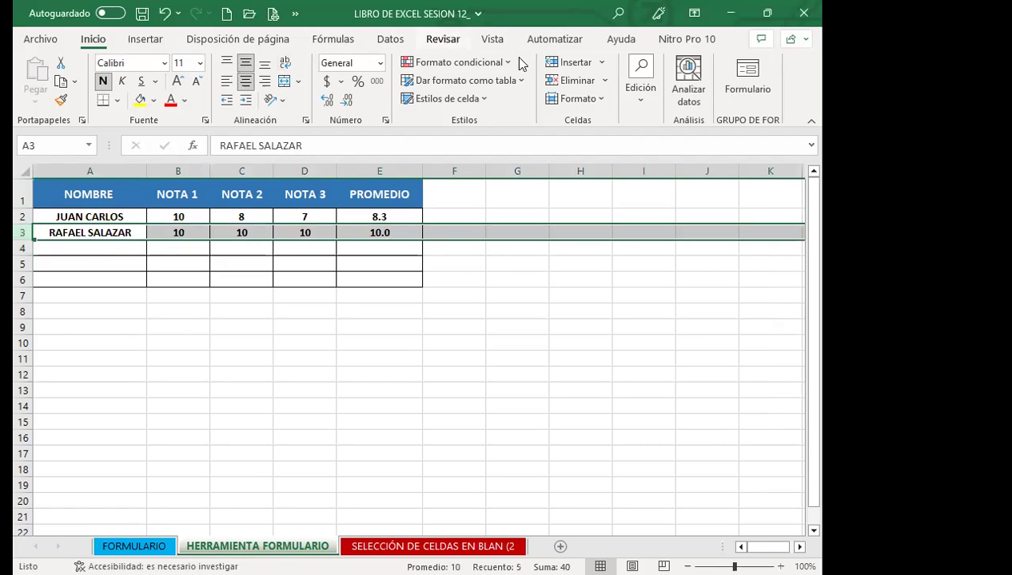
pyautogui.click(571, 64)
pyautogui.click(117, 218)
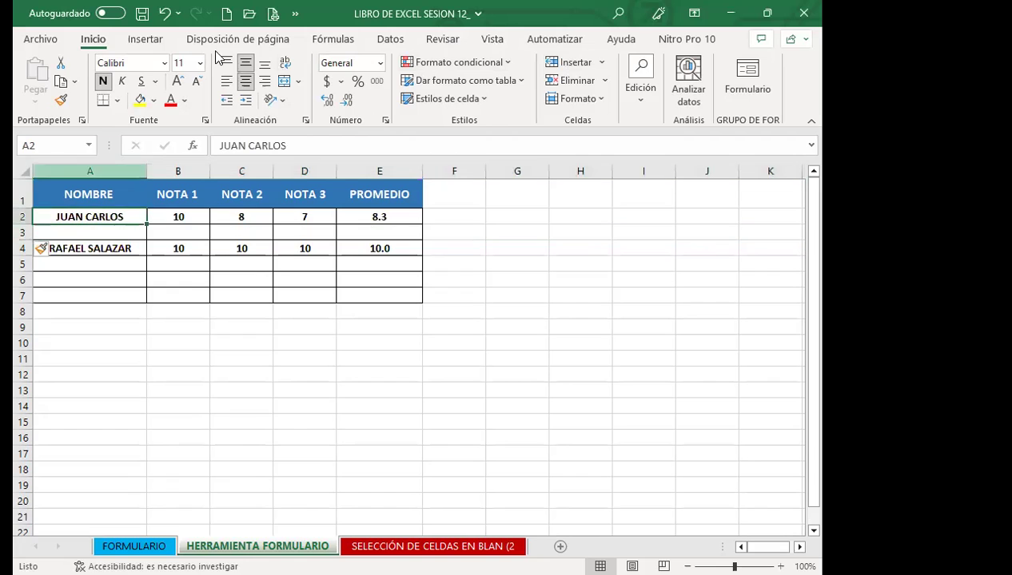
pyautogui.click(299, 20)
pyautogui.click(360, 49)
# Step: Enter a third student record into the blank row 3 via the data form
pyautogui.press('Return')
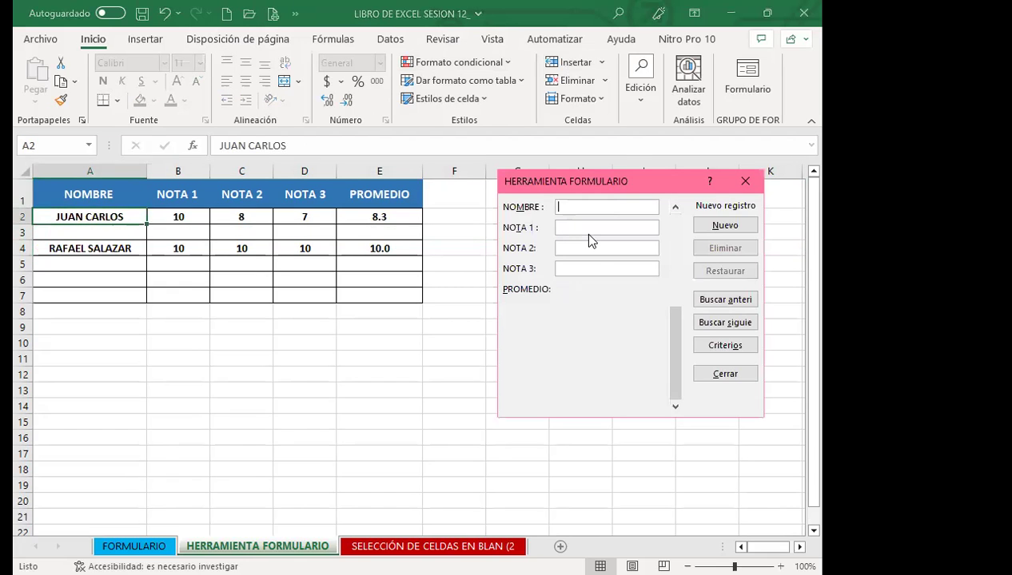
pyautogui.write('MAR')
pyautogui.write('5')
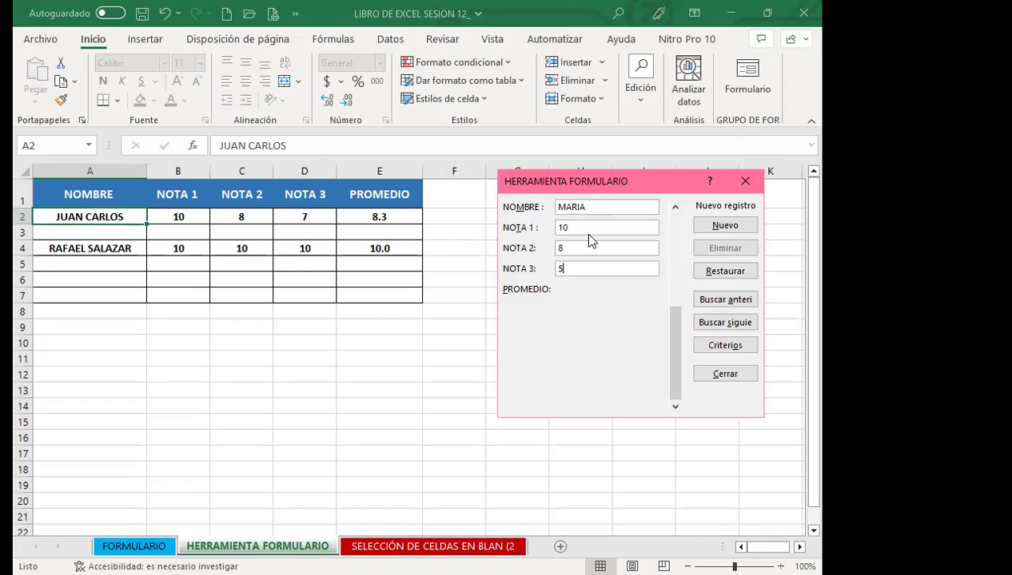
pyautogui.press('Return')
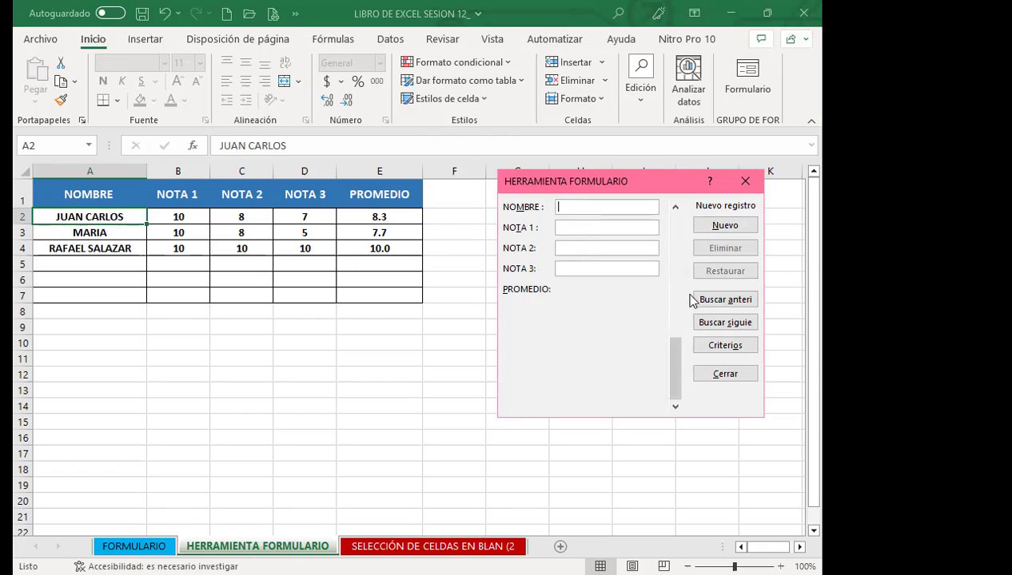
# Step: Step through the form's records, close it, and select the first students' name and grade cells
pyautogui.moveTo(674, 368); pyautogui.dragTo(676, 226)
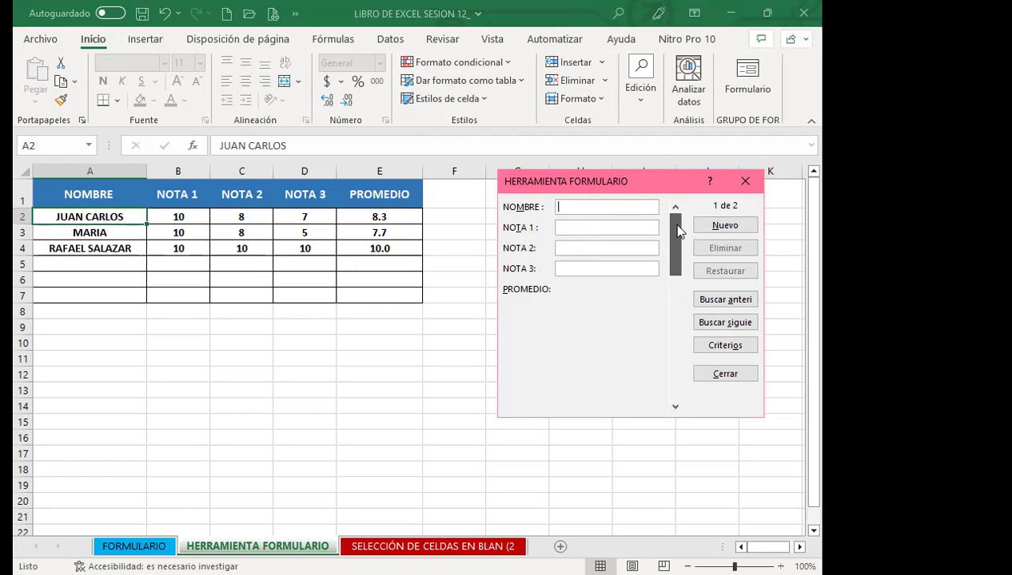
pyautogui.click(675, 408)
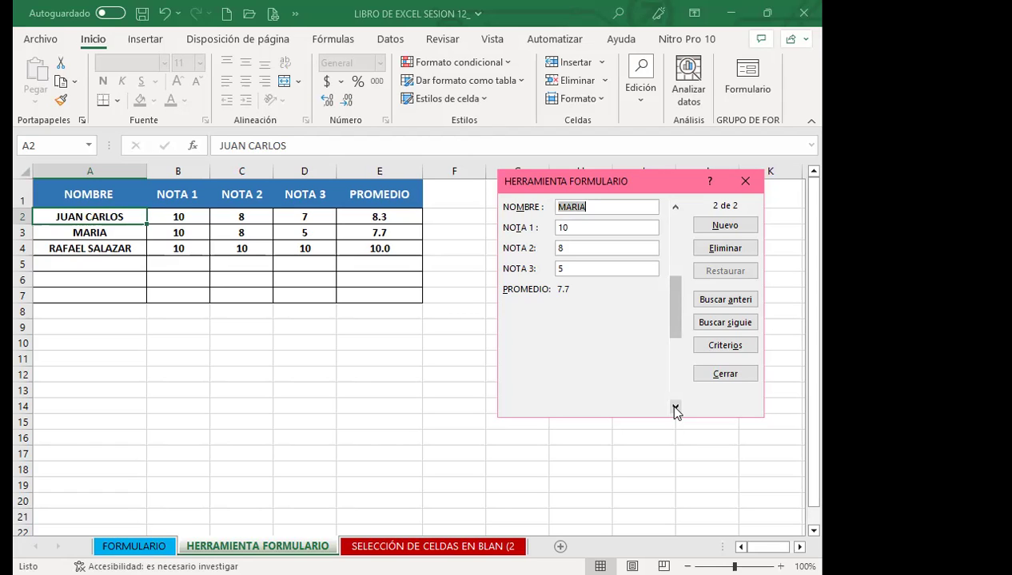
pyautogui.click(675, 408)
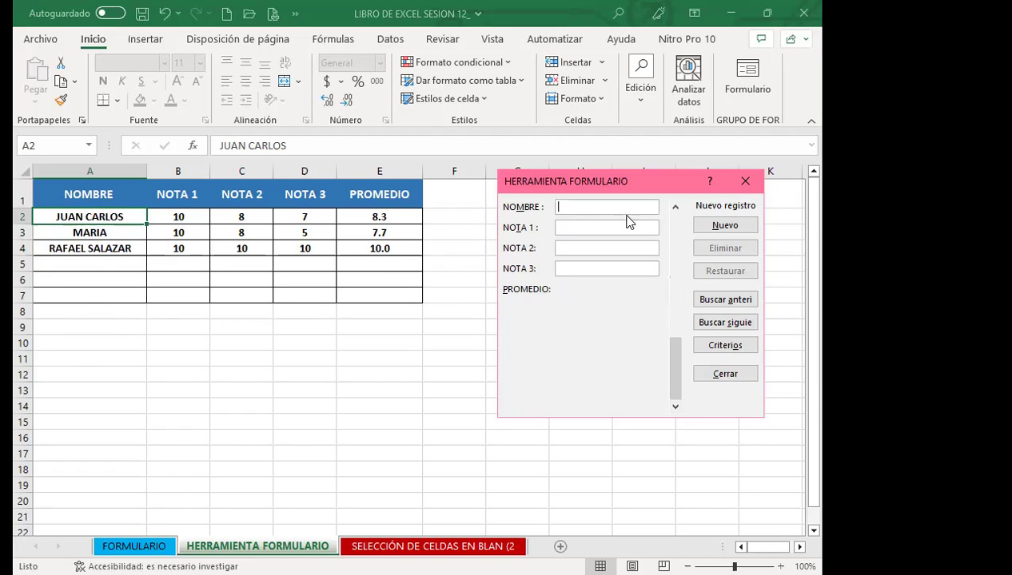
pyautogui.click(746, 181)
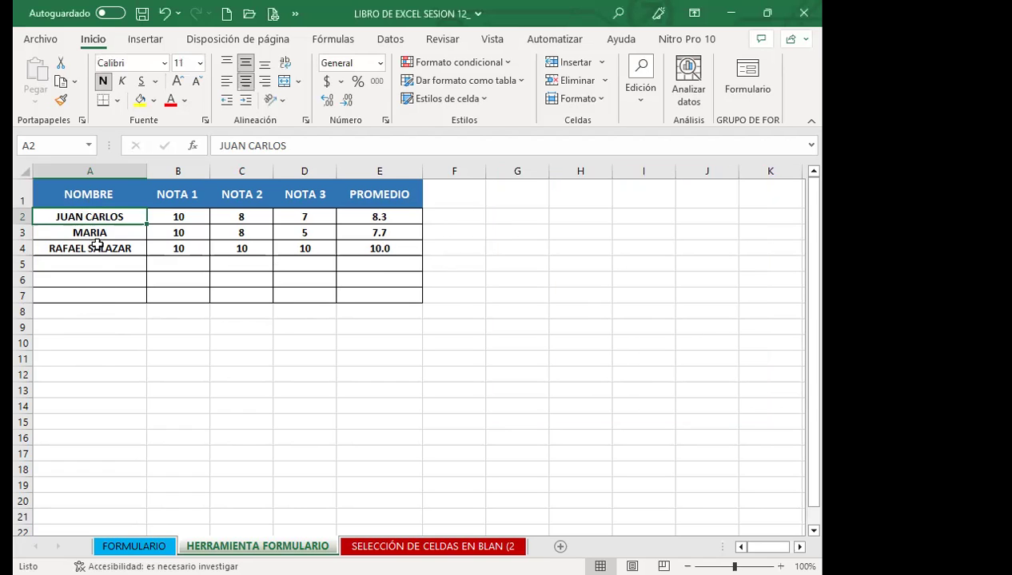
pyautogui.moveTo(84, 216)
pyautogui.mouseDown()
pyautogui.moveTo(388, 233)
pyautogui.moveTo(417, 216)
pyautogui.mouseUp()
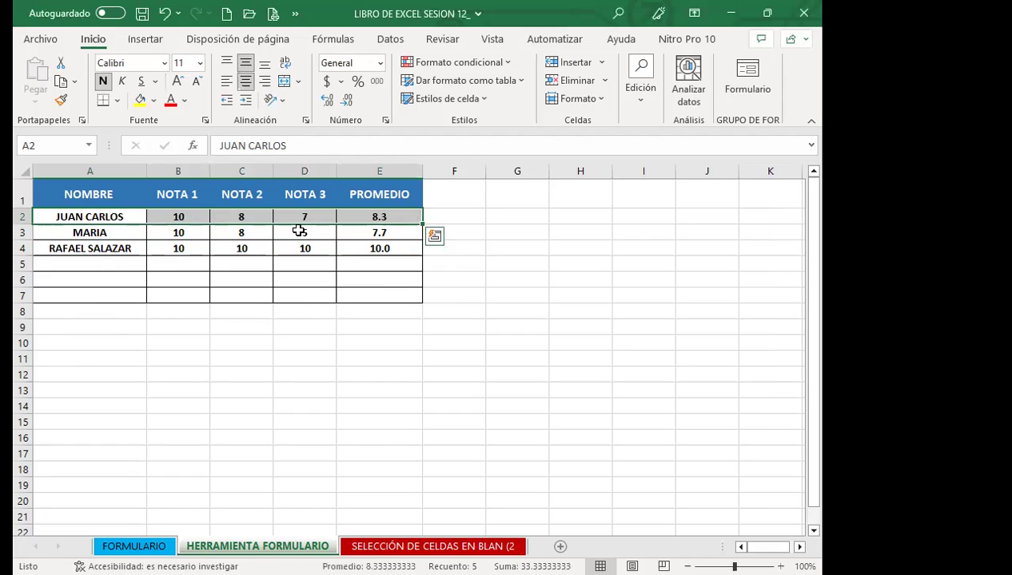
pyautogui.click(120, 217)
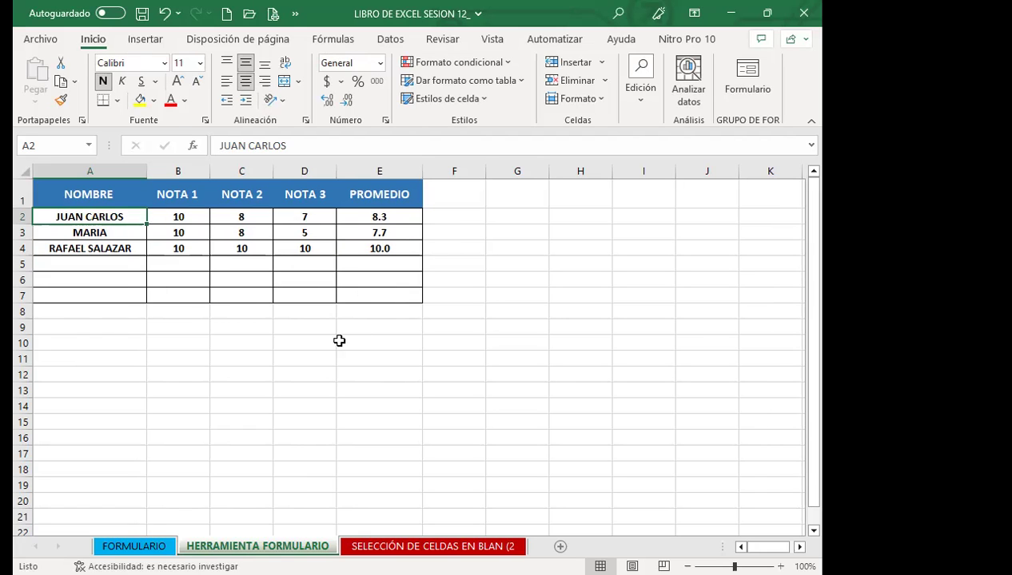
pyautogui.scroll(-2, 92, 400)
pyautogui.scroll(-5, 90, 424)
pyautogui.scroll(-2, 91, 423)
pyautogui.scroll(-3, 58, 451)
pyautogui.scroll(-5, 57, 452)
pyautogui.scroll(-3, 58, 452)
pyautogui.scroll(-5, 58, 451)
pyautogui.scroll(-3, 57, 452)
pyautogui.click(24, 390)
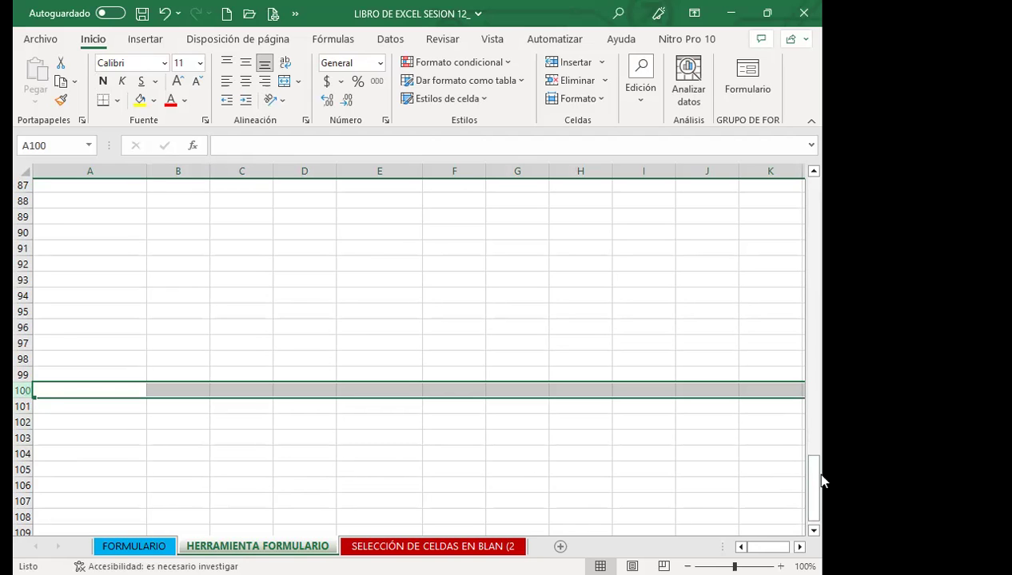
pyautogui.moveTo(813, 470); pyautogui.dragTo(823, 152)
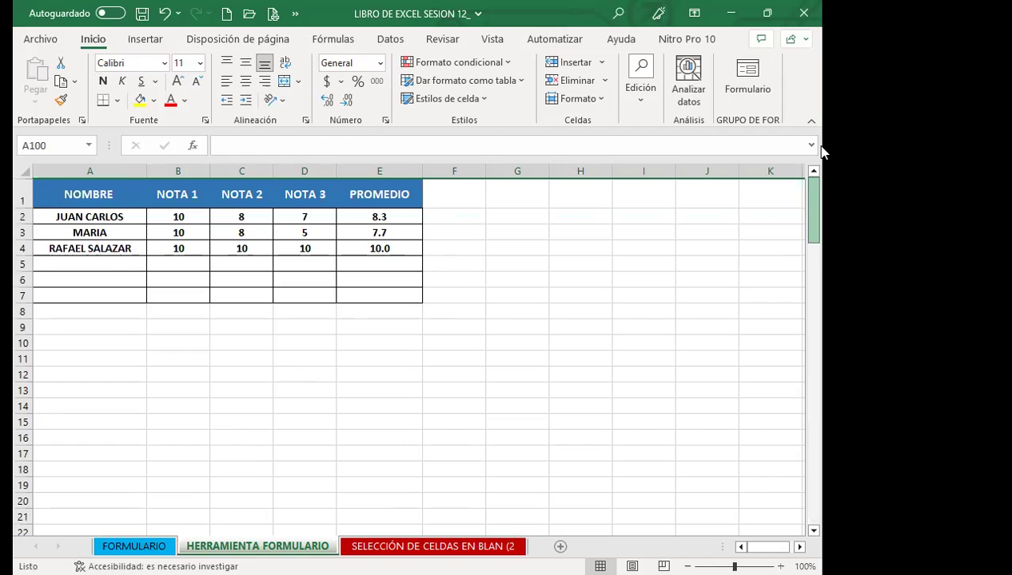
# Step: Click some empty cells outside the grade table, then Alt+Tab to the Excel Básico course page
pyautogui.click(115, 260)
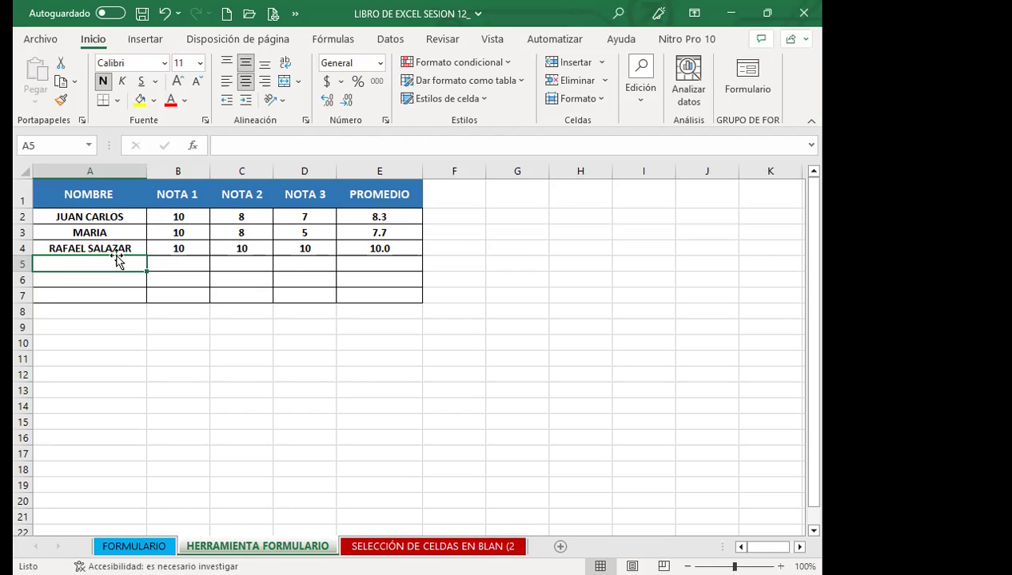
pyautogui.click(219, 291)
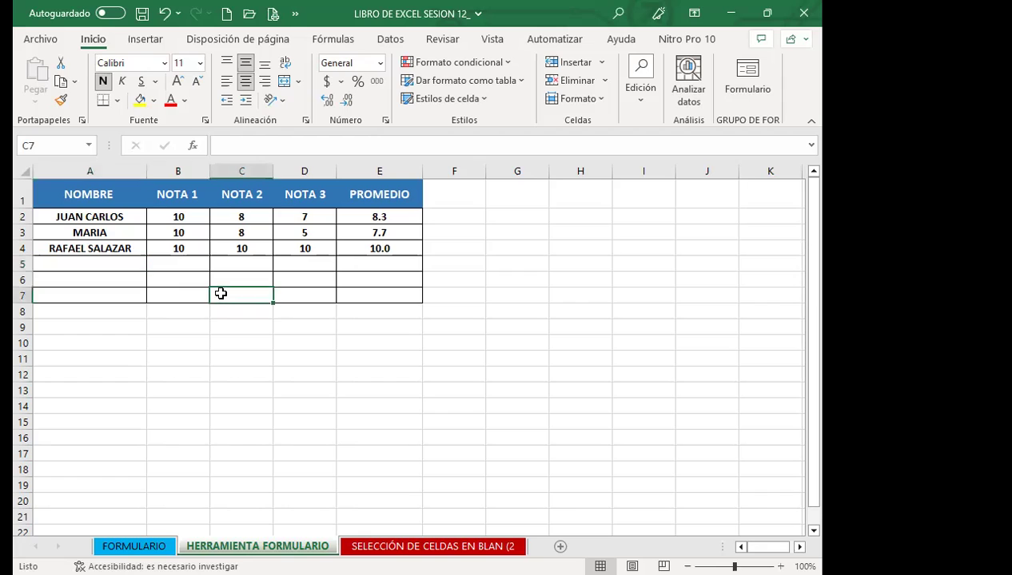
pyautogui.click(275, 276)
pyautogui.click(340, 340)
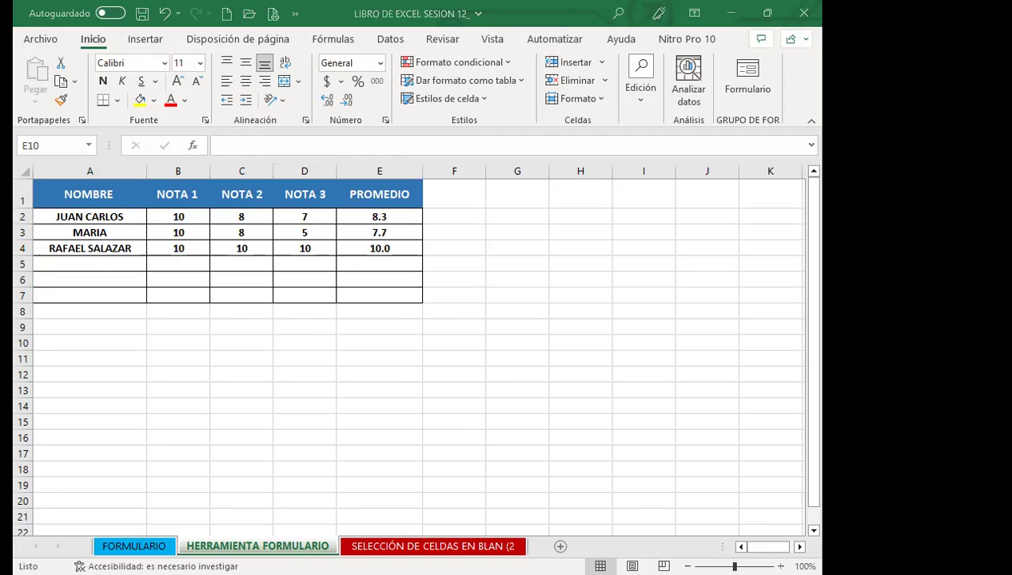
pyautogui.hotkey('alt', 'Tab')
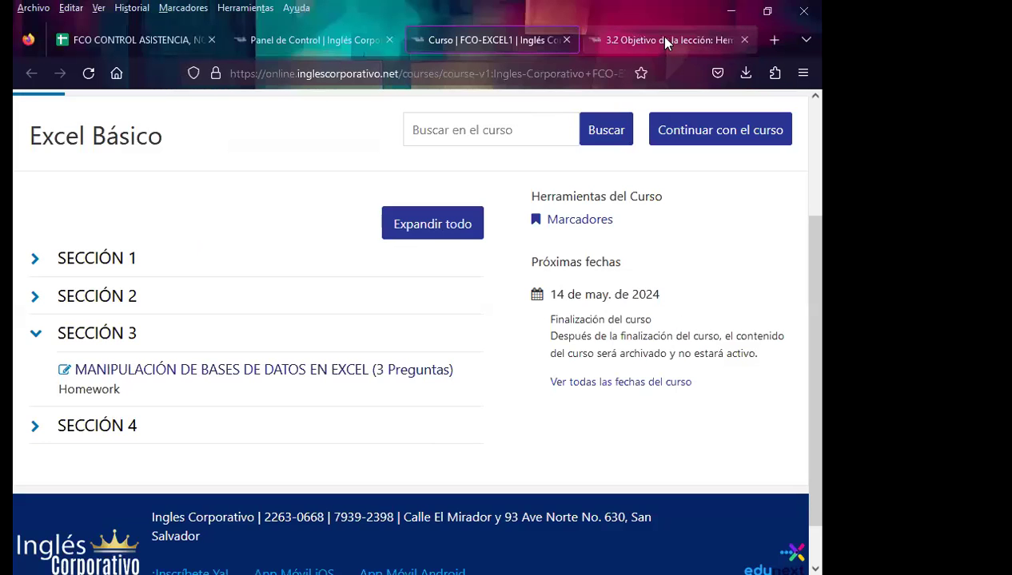
# Step: Go from the lesson tab to the class #12 Herramienta formulario forum and scroll to its question thread
pyautogui.click(657, 40)
pyautogui.click(292, 178)
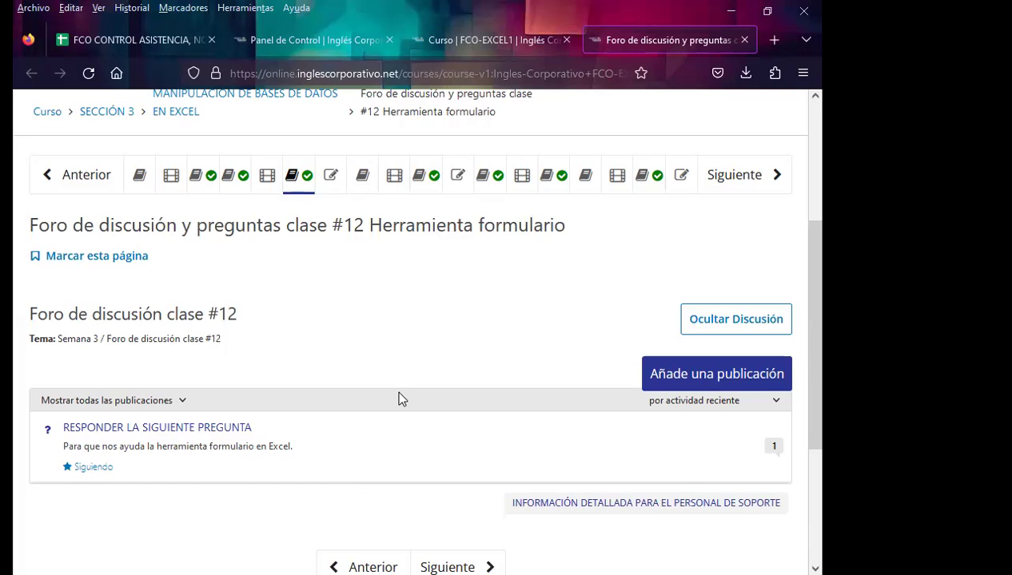
pyautogui.scroll(-2, 328, 472)
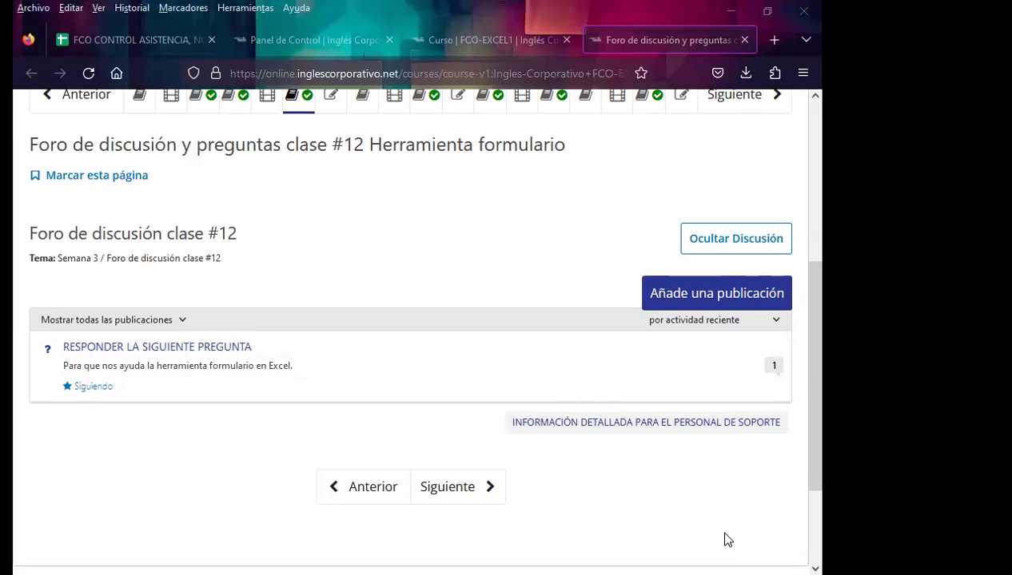
# Step: Glance at the Excel workbook, then return to the forum question with its empty reply editor
pyautogui.hotkey('alt', 'Tab')
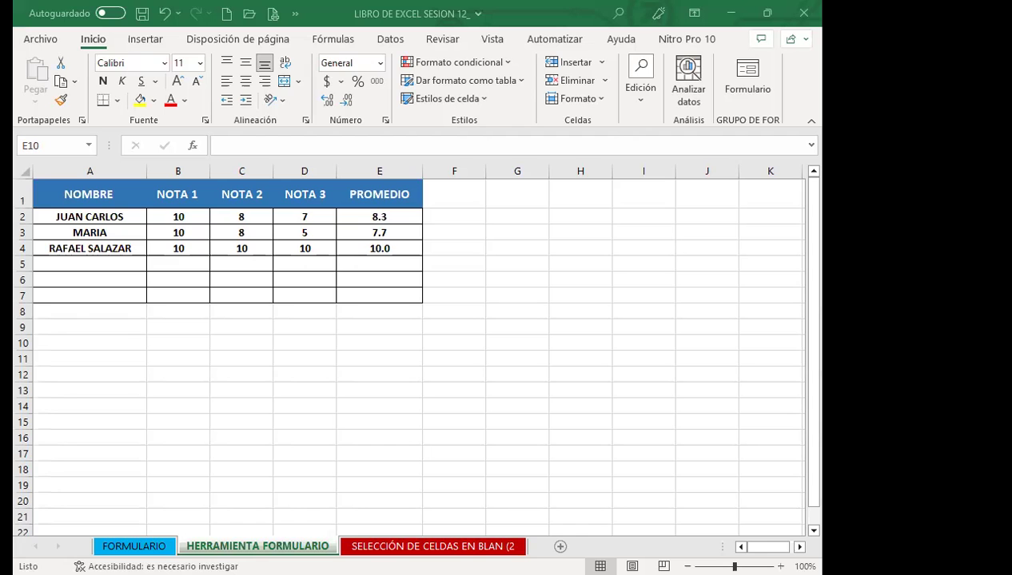
pyautogui.hotkey('alt', 'Tab')
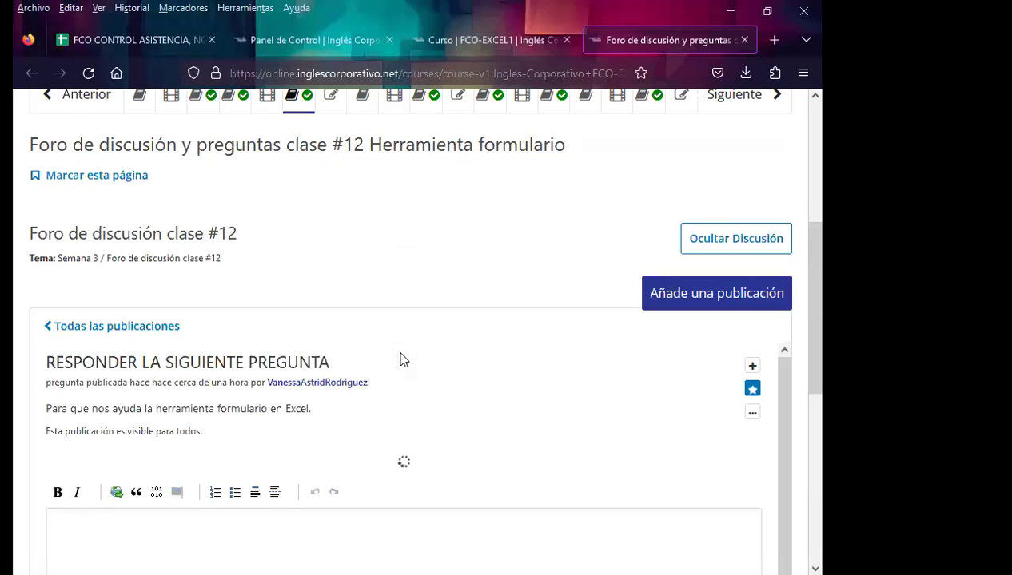
pyautogui.scroll(-3, 351, 423)
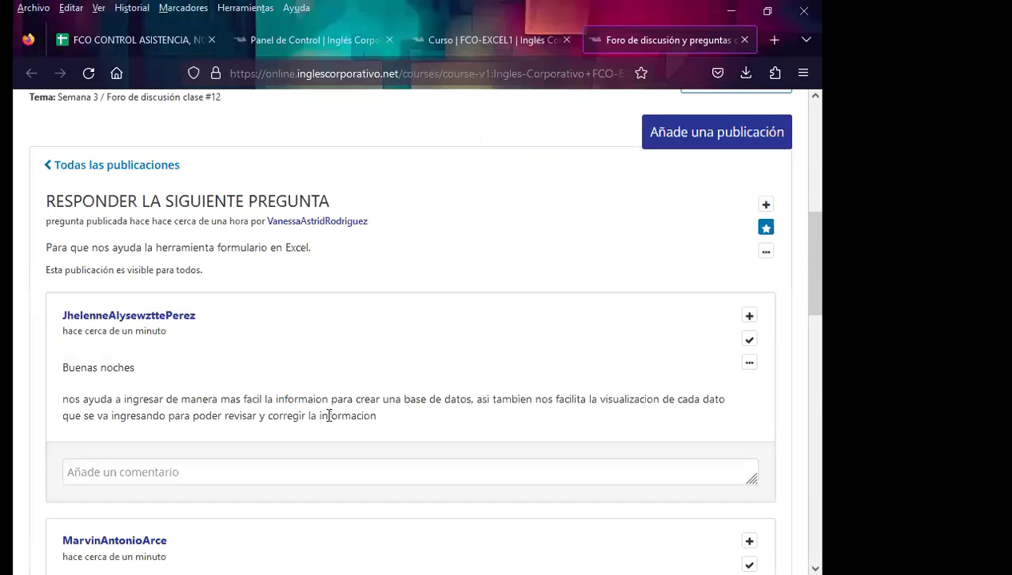
pyautogui.scroll(-2, 340, 423)
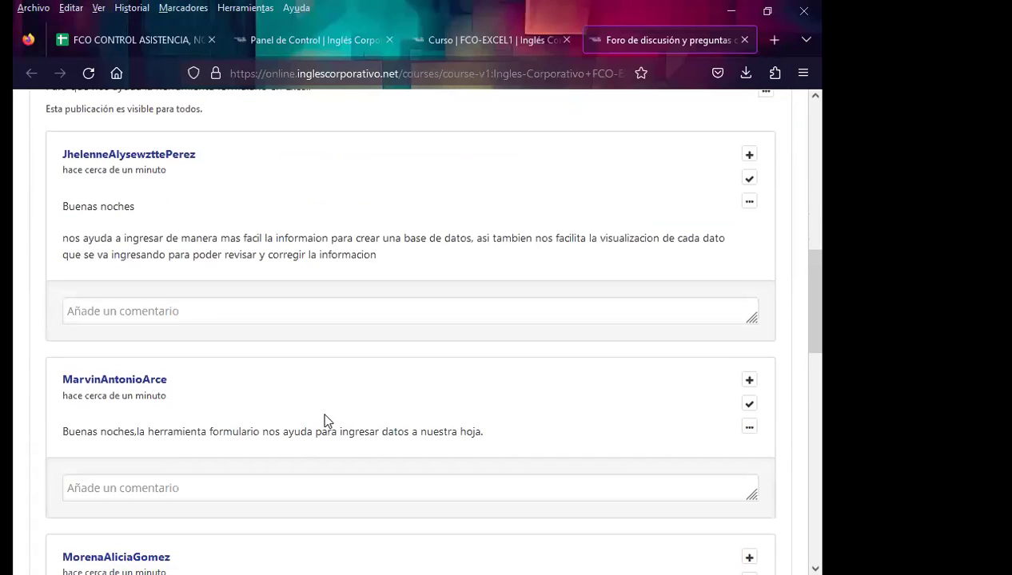
pyautogui.scroll(3, 324, 417)
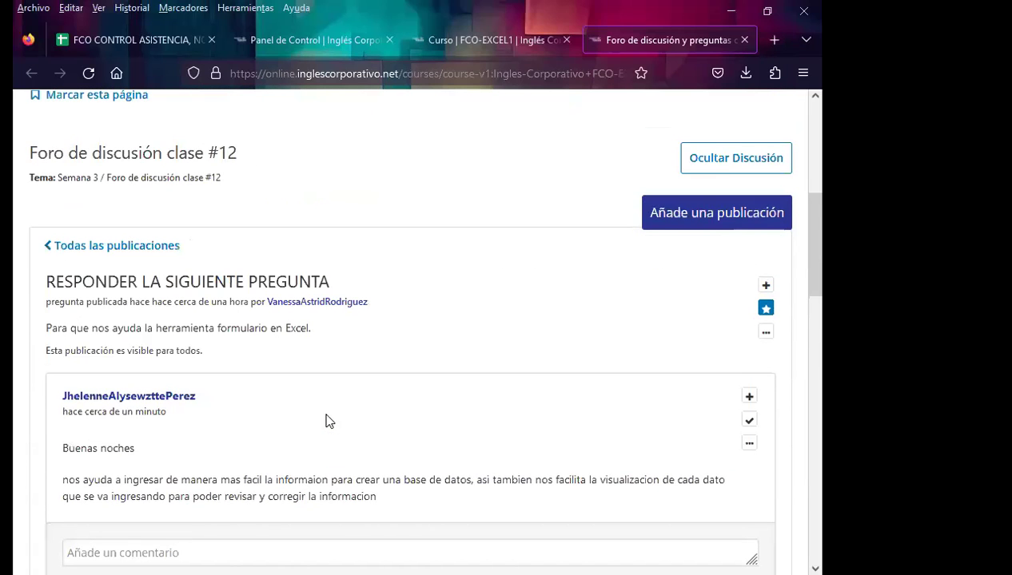
pyautogui.scroll(-3, 328, 421)
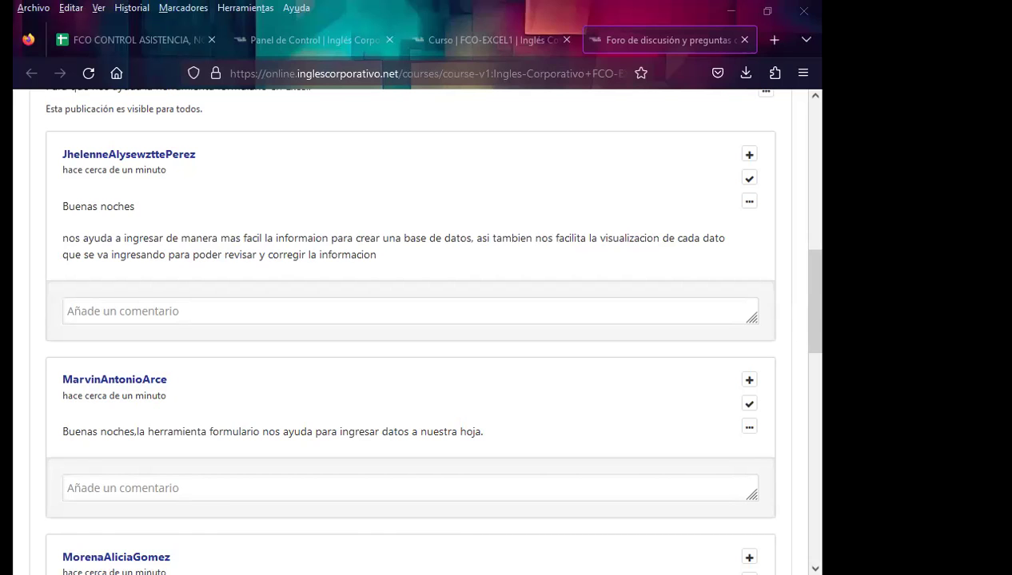
# Step: Post the signed 'Saludos. Excelente respuesta. Atentamente.' comment under each of the first three student answers
pyautogui.click(106, 316)
pyautogui.write('Saludos.  Excelente respuesta. Atentamente. Inga. Vanessa Rodríguez.')
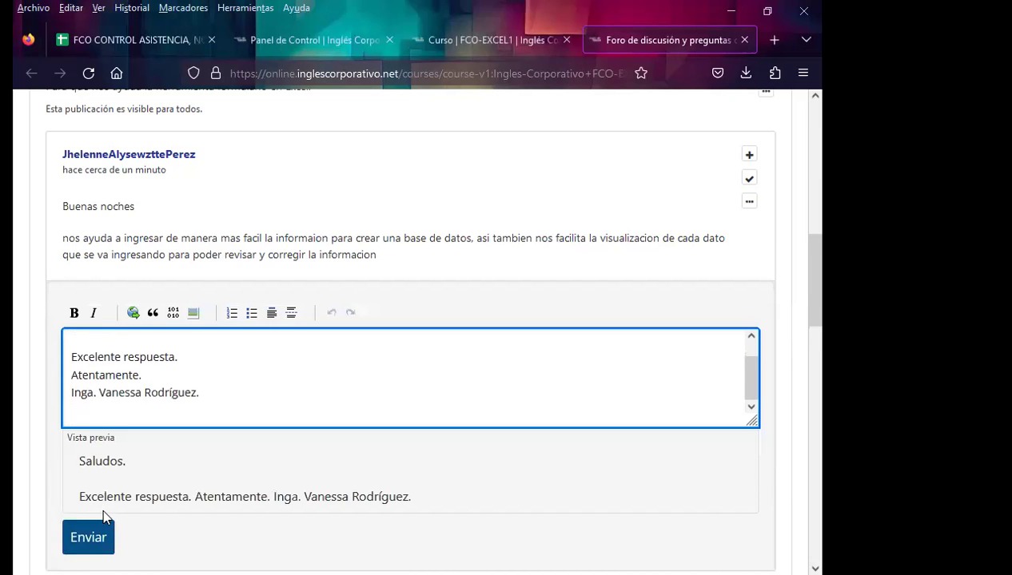
pyautogui.click(100, 531)
pyautogui.scroll(-2, 32, 403)
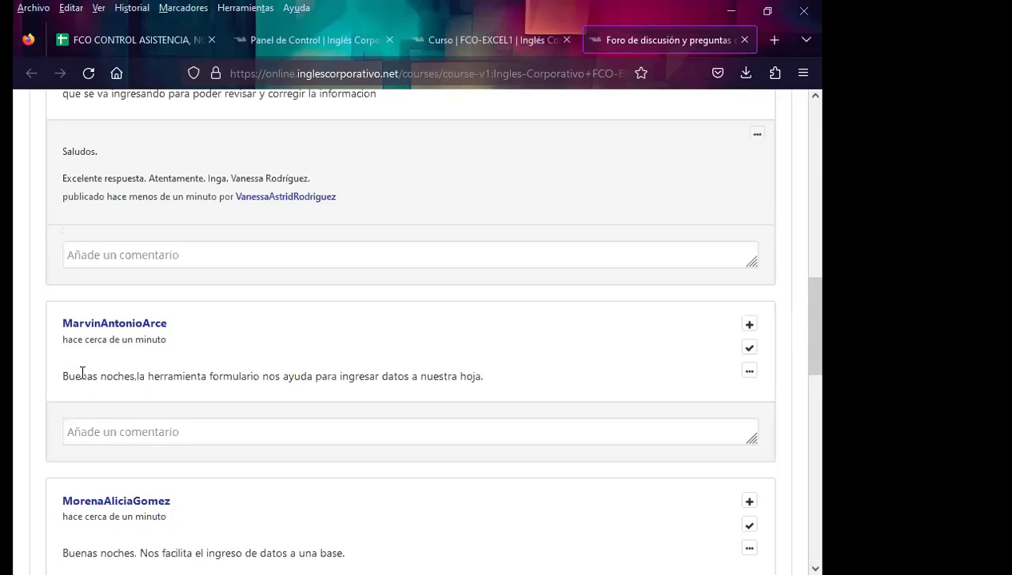
pyautogui.click(89, 438)
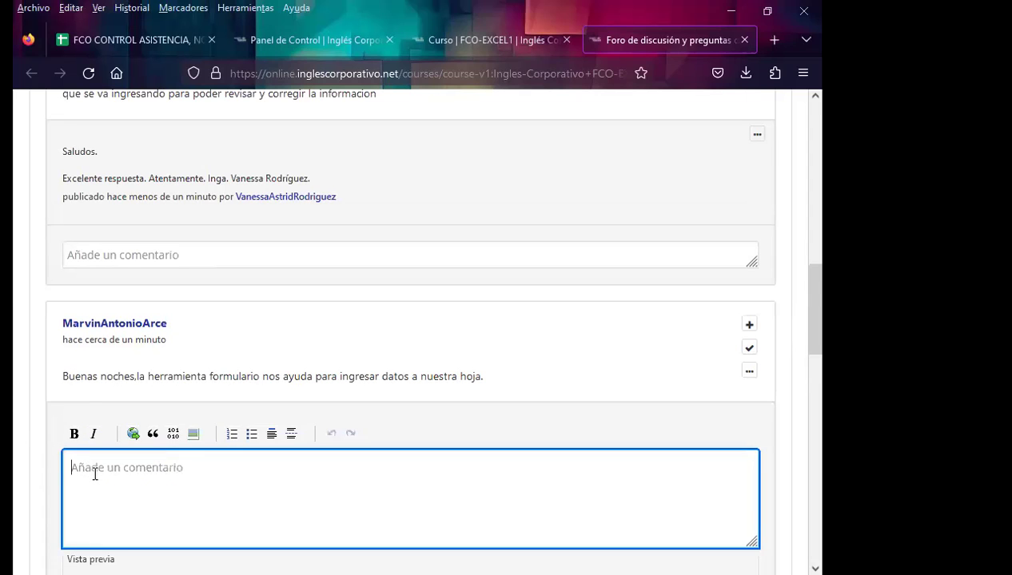
pyautogui.hotkey('ctrl', 'v')
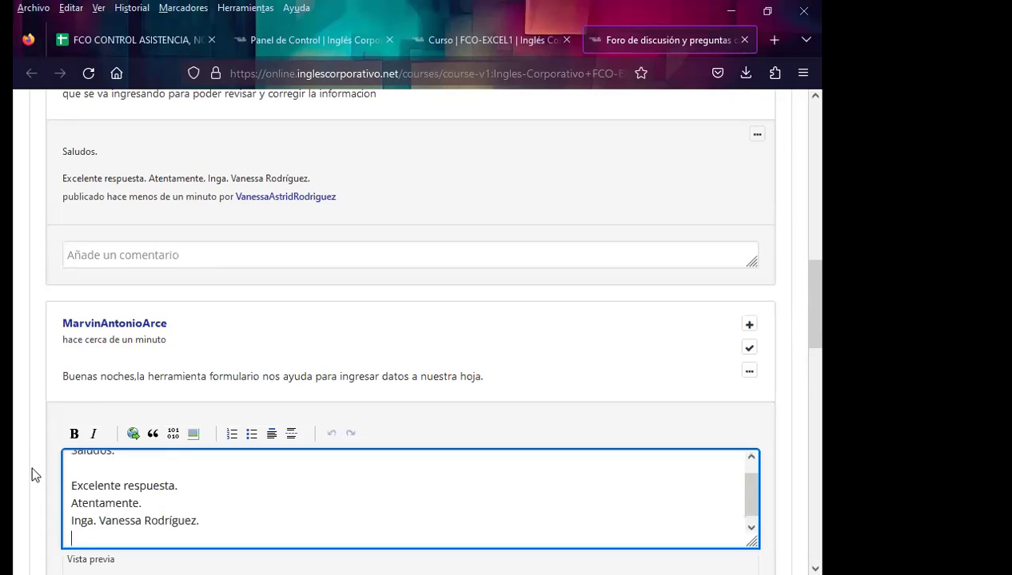
pyautogui.scroll(-4, 32, 472)
pyautogui.click(74, 335)
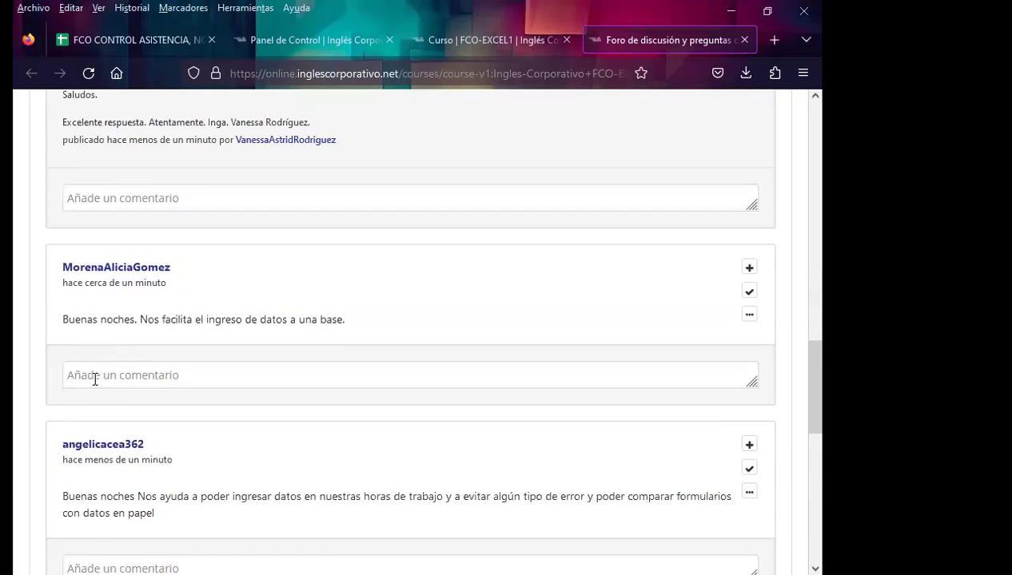
pyautogui.click(93, 377)
pyautogui.write('Saludos.  Excelente respuesta. Atentamente. Inga. Vanessa Rodríguez.')
pyautogui.scroll(-2, 57, 383)
pyautogui.click(90, 523)
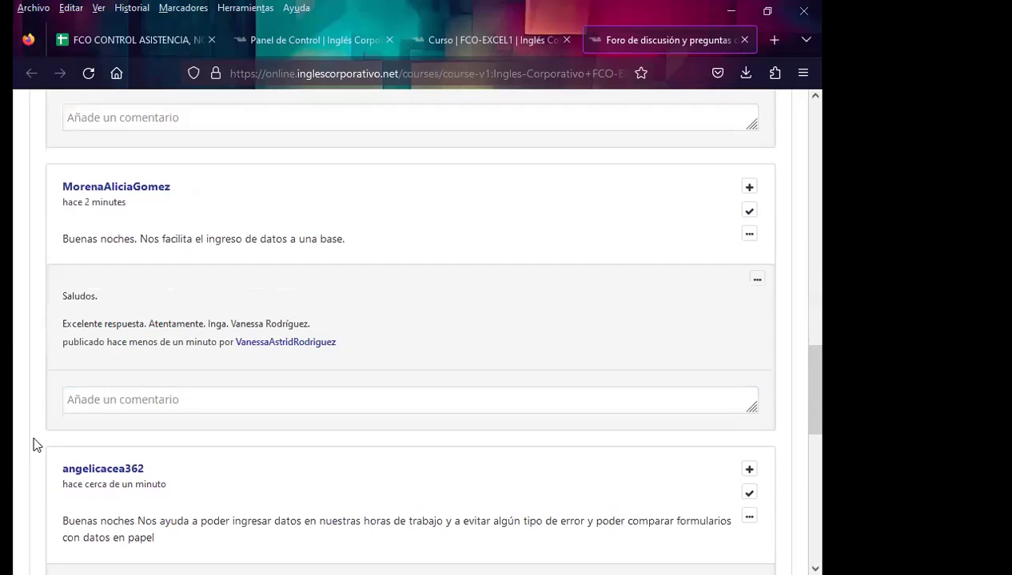
pyautogui.scroll(-2, 48, 423)
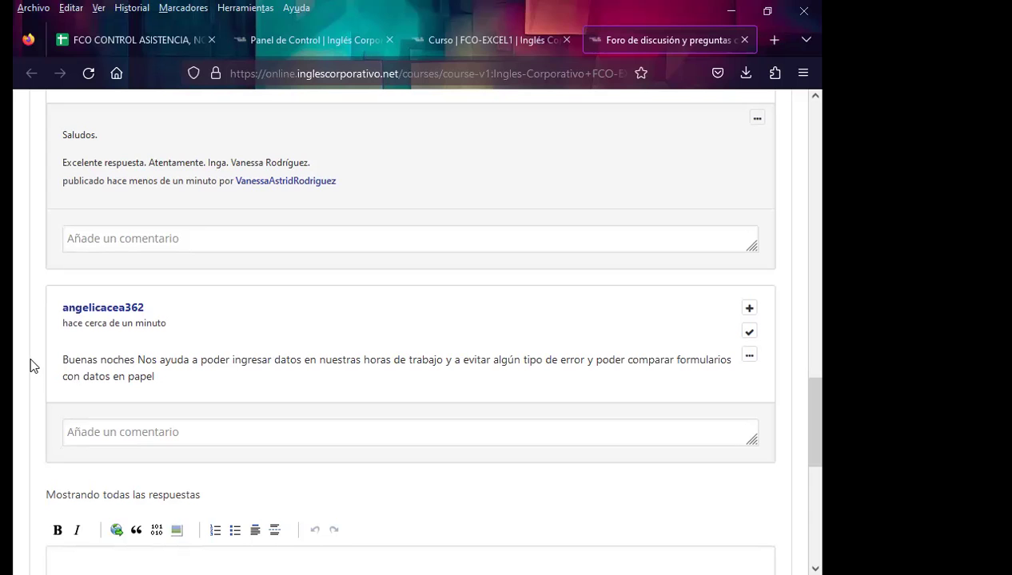
pyautogui.click(95, 432)
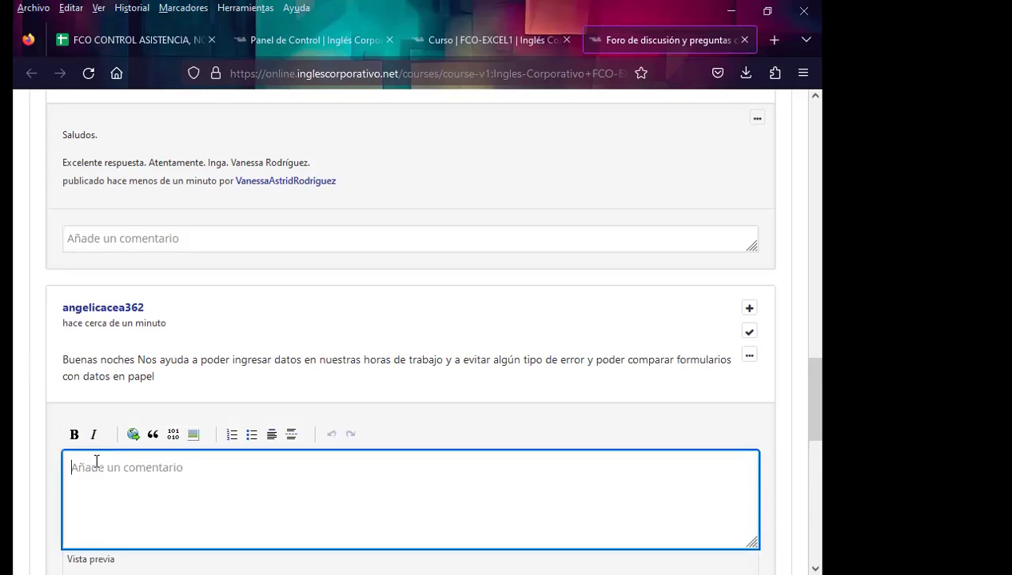
pyautogui.write('Saludos.  Excelente respuesta. Atentamente. Inga. Vanessa Rodríguez.')
pyautogui.scroll(-3, 24, 463)
pyautogui.click(72, 498)
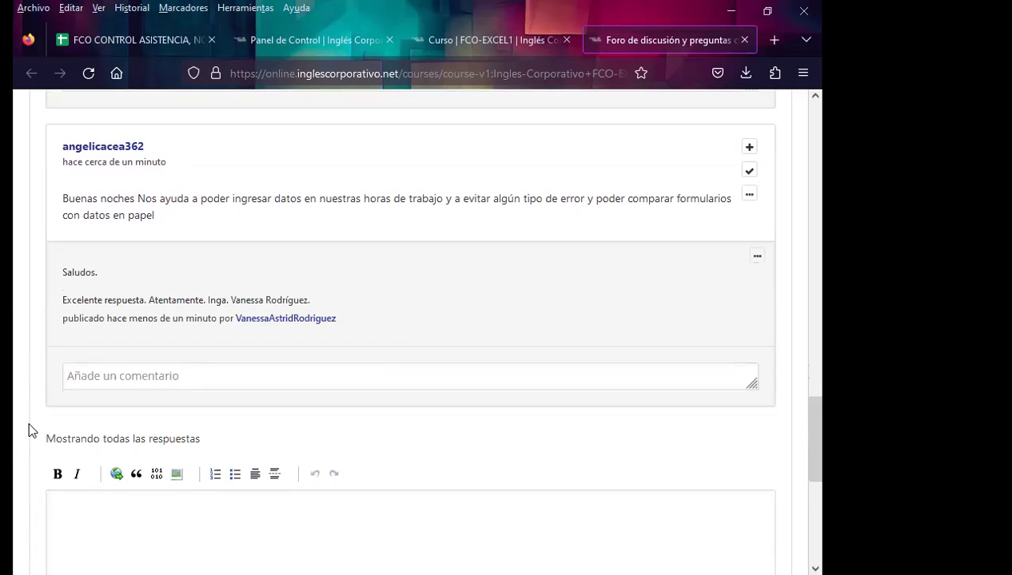
pyautogui.scroll(2, 462, 436)
pyautogui.scroll(1, 449, 431)
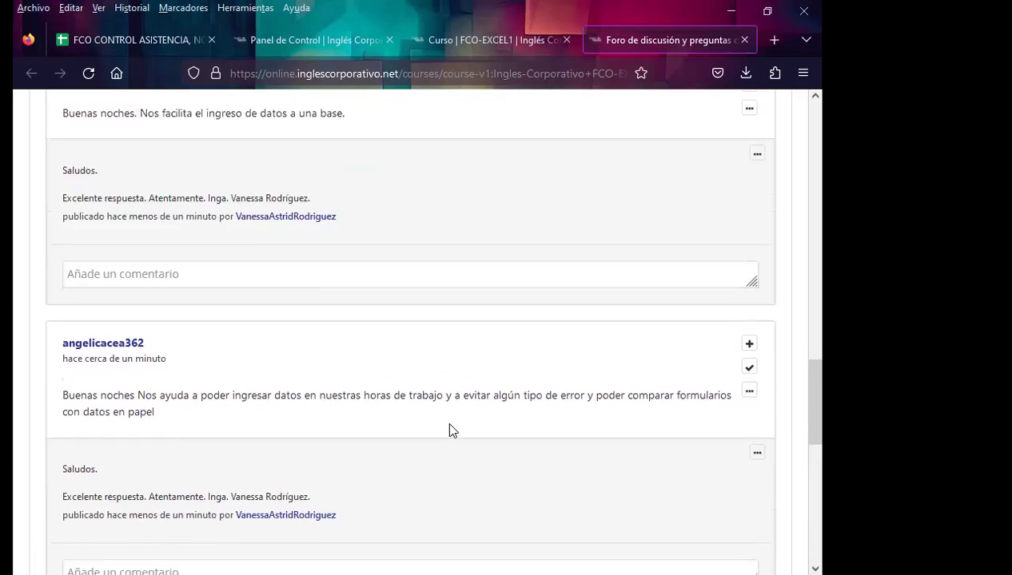
pyautogui.scroll(1, 449, 431)
pyautogui.scroll(2, 447, 431)
pyautogui.scroll(1, 448, 431)
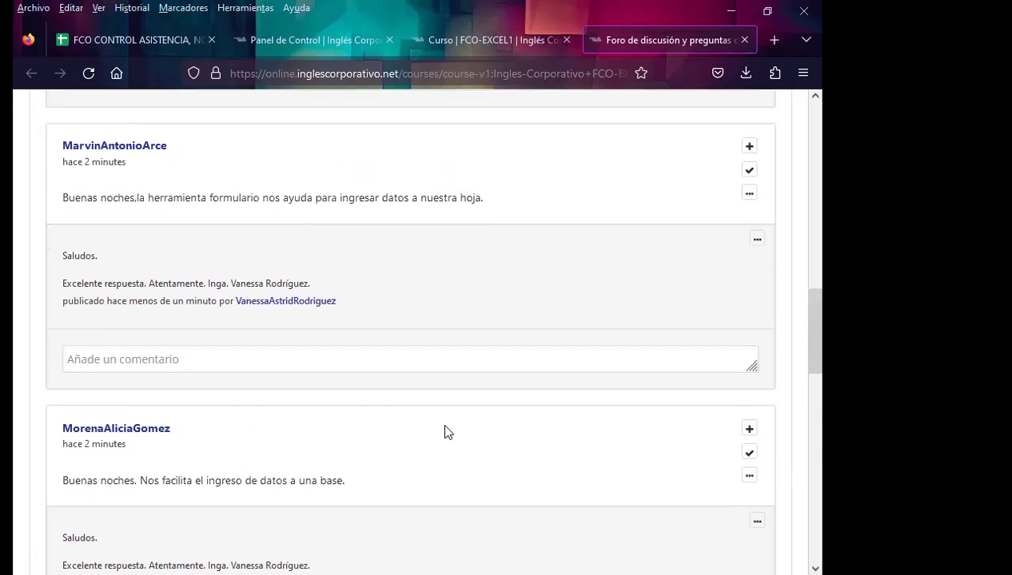
pyautogui.scroll(1, 447, 430)
pyautogui.scroll(2, 447, 431)
pyautogui.scroll(2, 447, 431)
pyautogui.scroll(1, 447, 430)
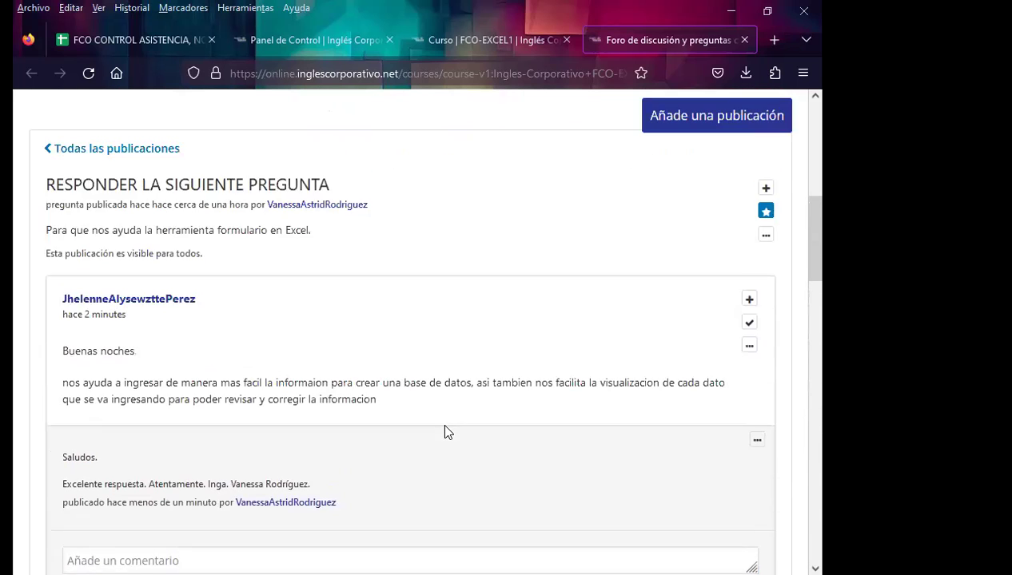
pyautogui.scroll(3, 431, 433)
pyautogui.scroll(-1, 420, 438)
pyautogui.scroll(-3, 422, 442)
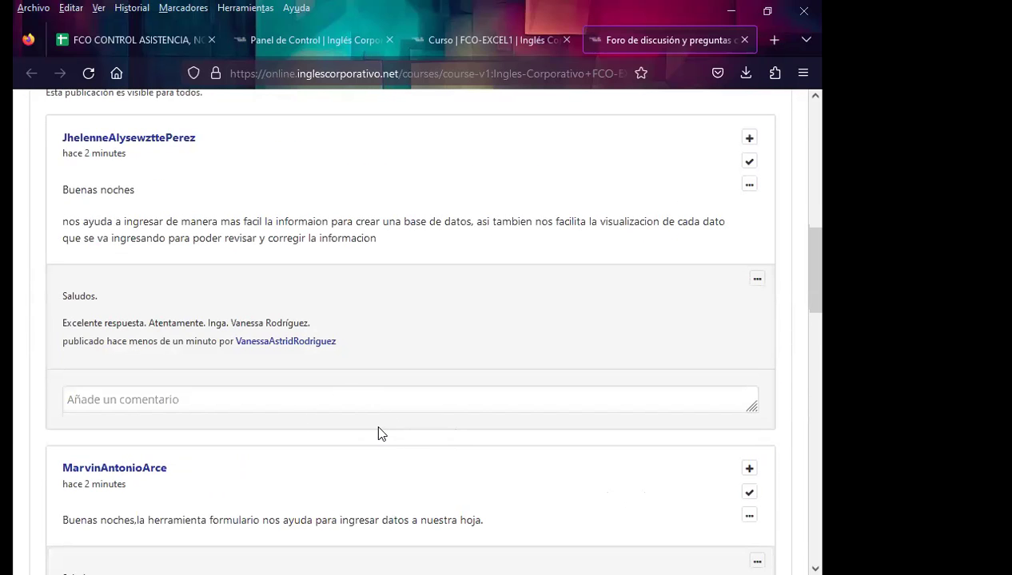
pyautogui.scroll(-2, 378, 434)
pyautogui.scroll(-2, 379, 434)
pyautogui.scroll(-2, 382, 434)
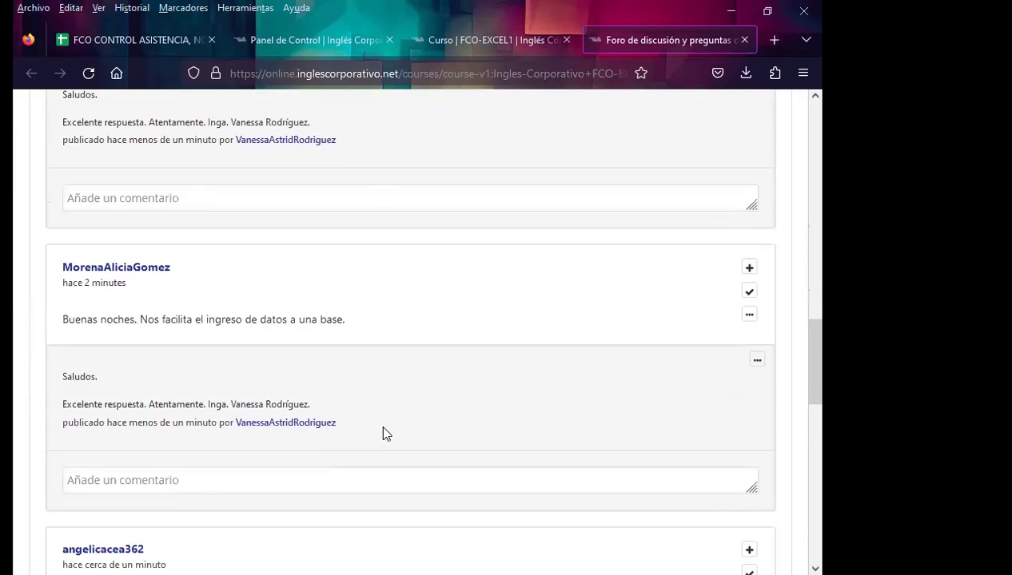
pyautogui.scroll(-2, 382, 433)
pyautogui.scroll(-2, 384, 432)
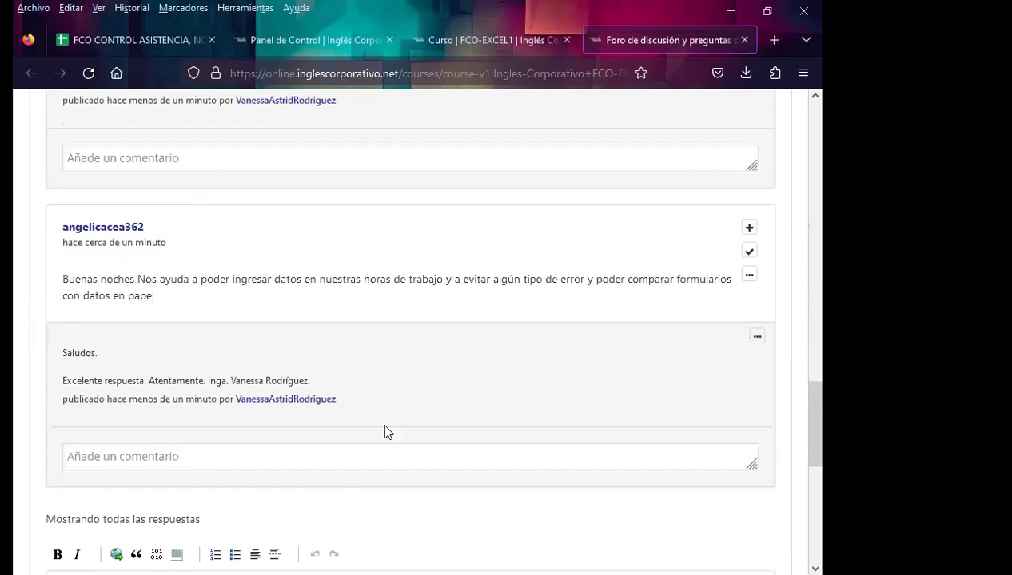
pyautogui.scroll(-3, 383, 433)
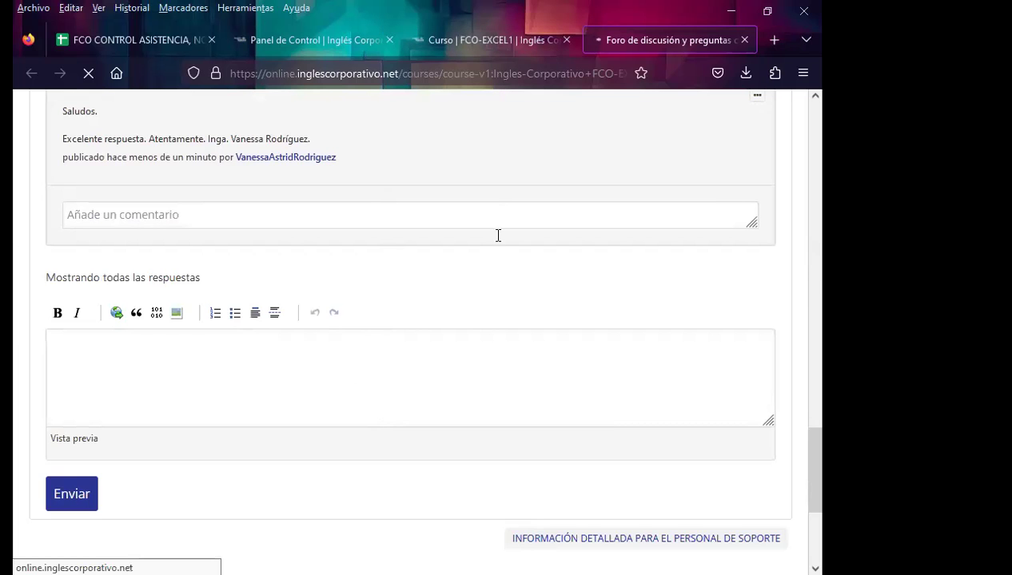
pyautogui.scroll(3, 436, 408)
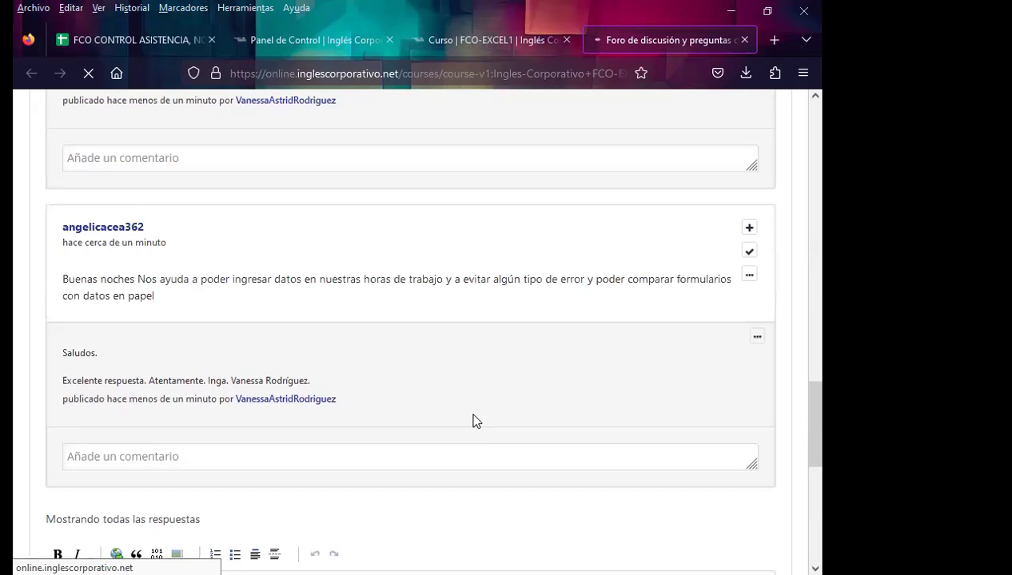
# Step: Scroll the reloaded class #12 unit page down to the Foro de discusión post list
pyautogui.scroll(2, 408, 449)
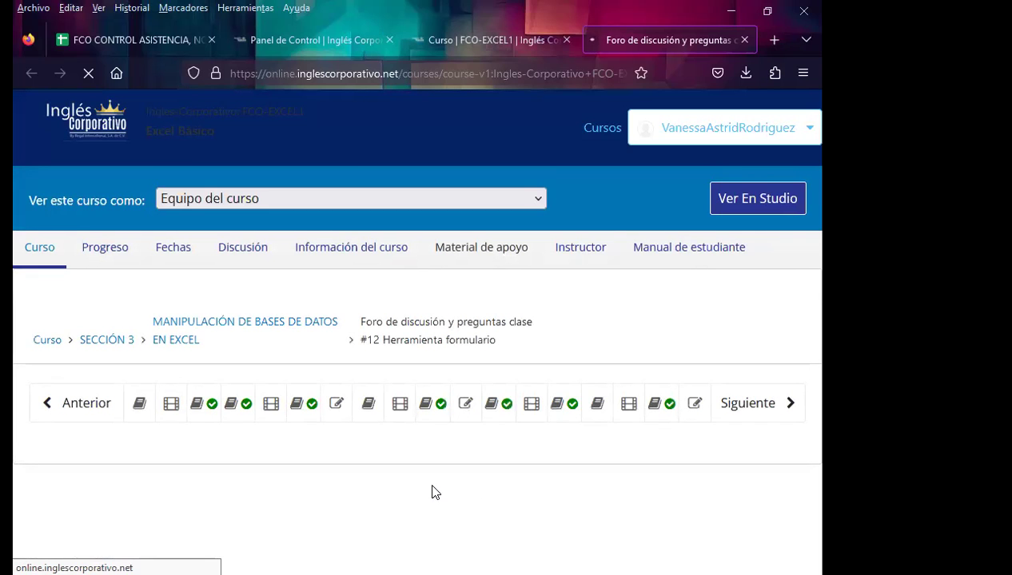
pyautogui.scroll(-3, 445, 427)
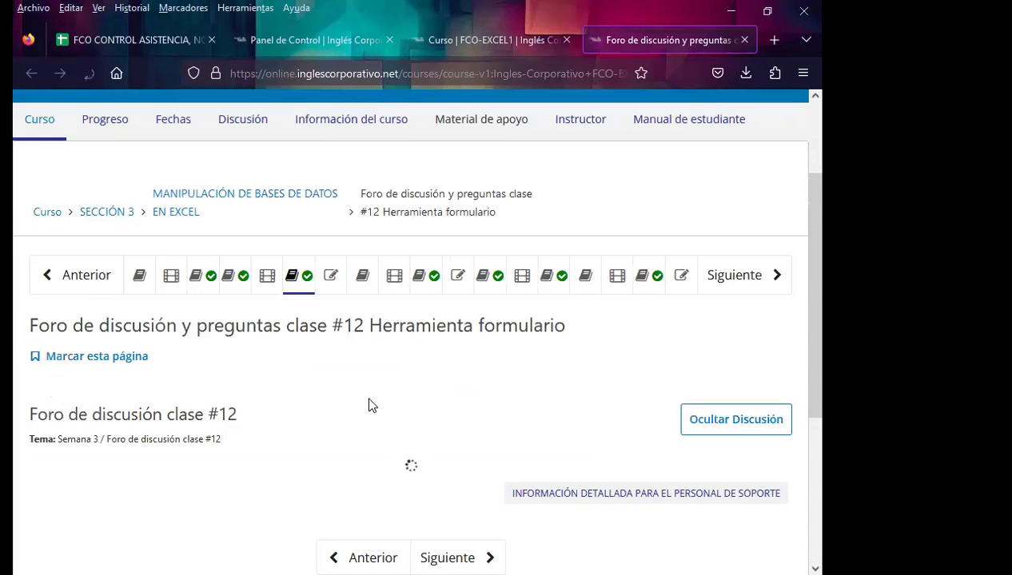
pyautogui.scroll(-2, 368, 405)
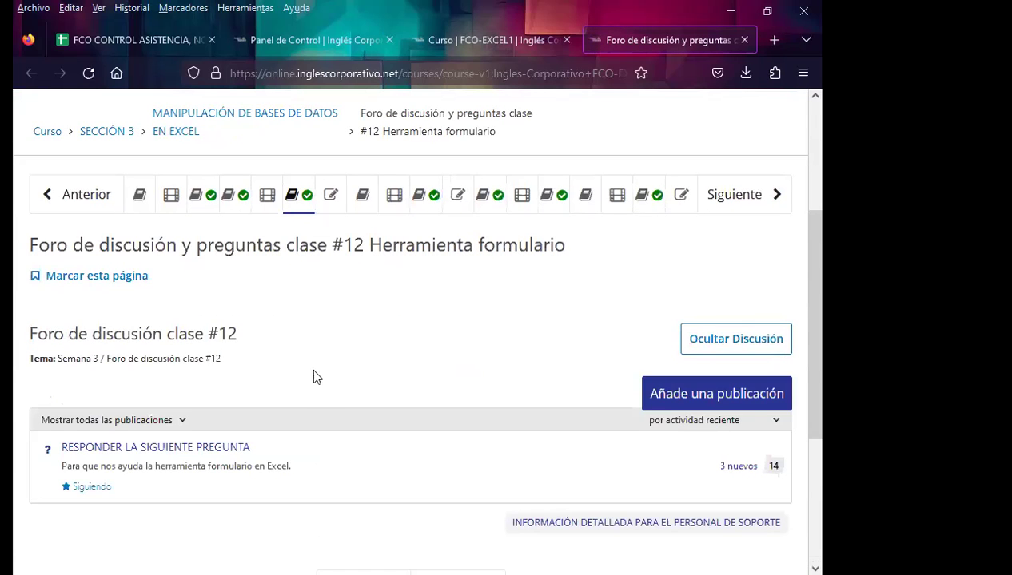
pyautogui.scroll(-2, 320, 391)
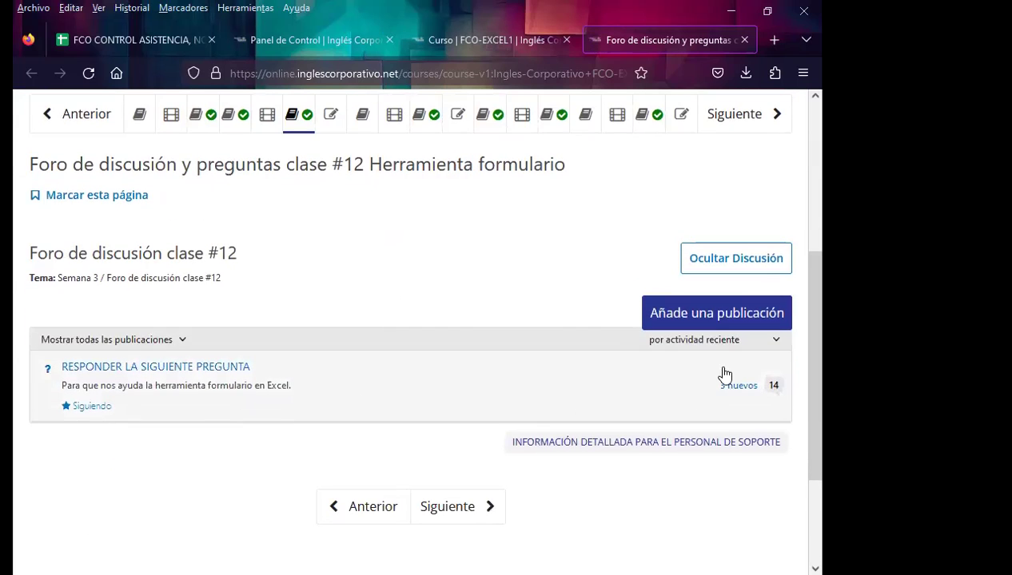
# Step: Open the RESPONDER LA SIGUIENTE PREGUNTA thread and scroll down to the uncommented answers
pyautogui.click(735, 393)
pyautogui.scroll(-5, 240, 431)
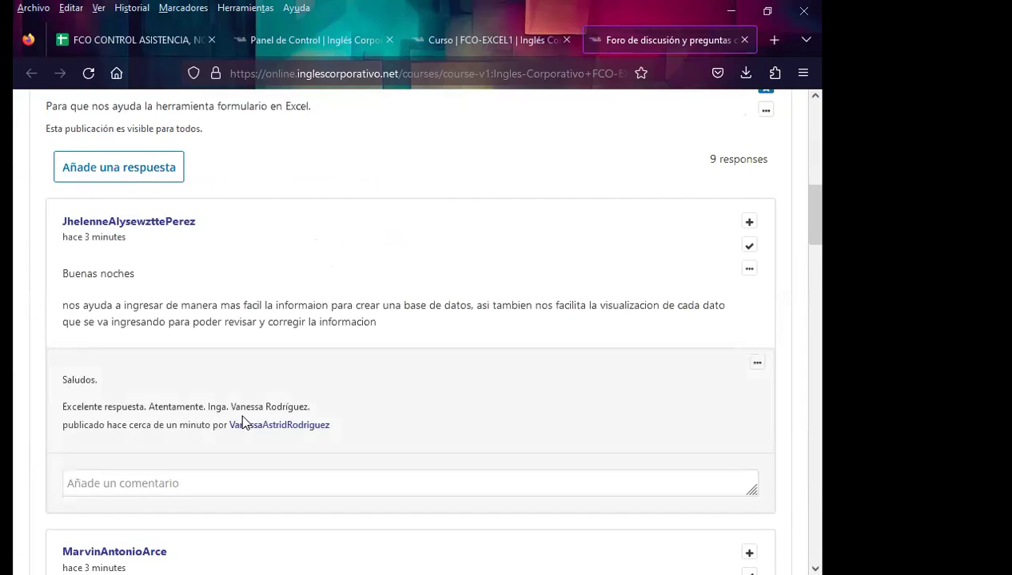
pyautogui.scroll(-5, 243, 416)
pyautogui.scroll(-2, 246, 416)
pyautogui.scroll(-3, 246, 417)
pyautogui.scroll(-4, 246, 415)
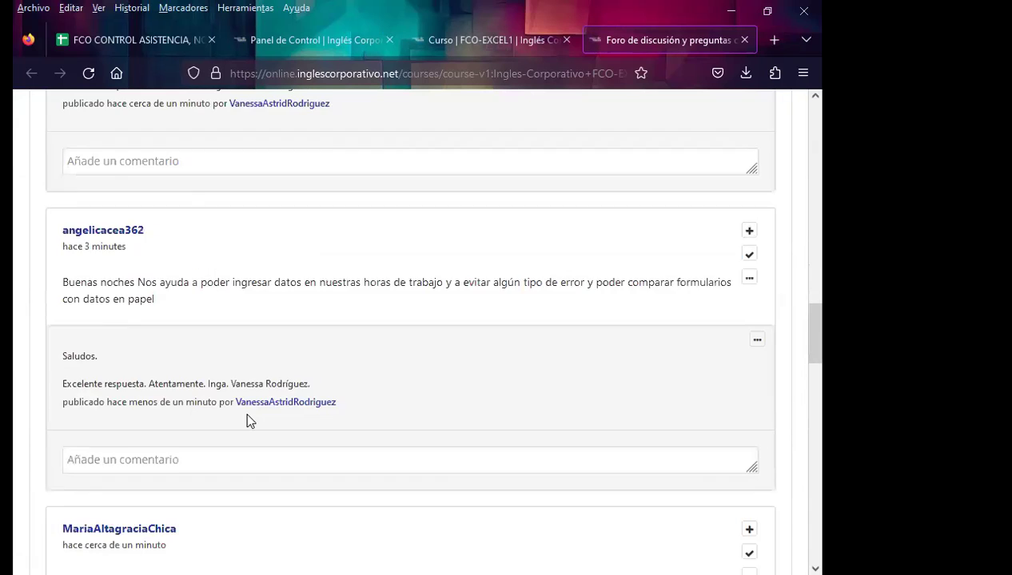
pyautogui.scroll(-4, 247, 421)
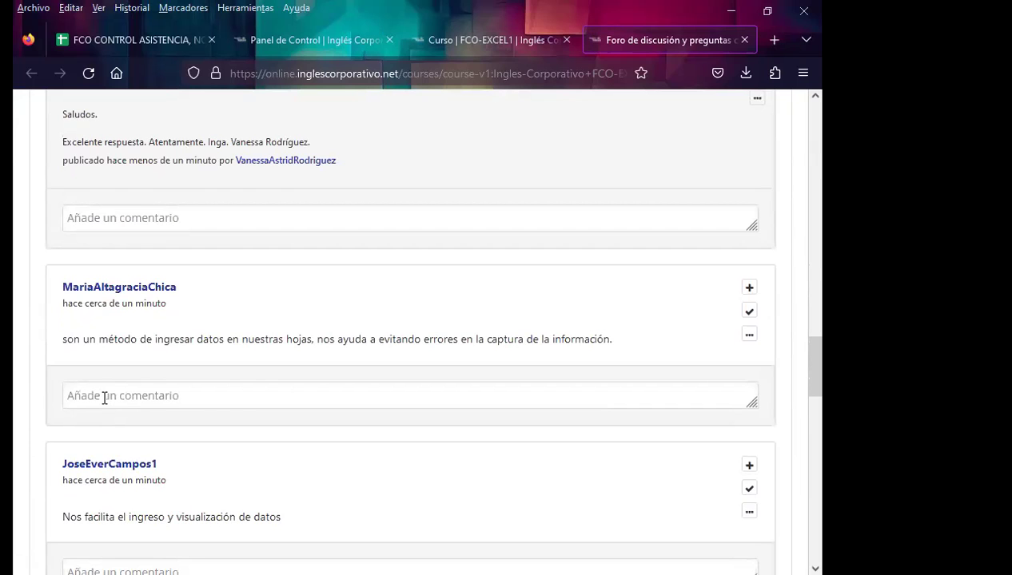
# Step: Add the 'Excelente respuesta' greeting comment to the next three uncommented student answers
pyautogui.click(104, 398)
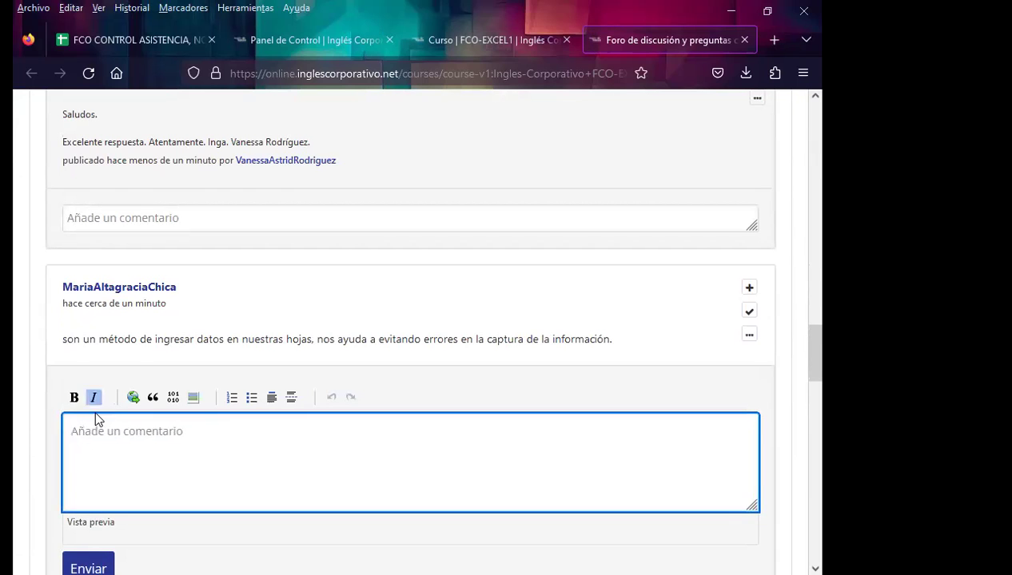
pyautogui.write('Saludos.  Excelente respuesta. Atentamente. Inga. Vanessa Rodríguez.')
pyautogui.scroll(-4, 63, 435)
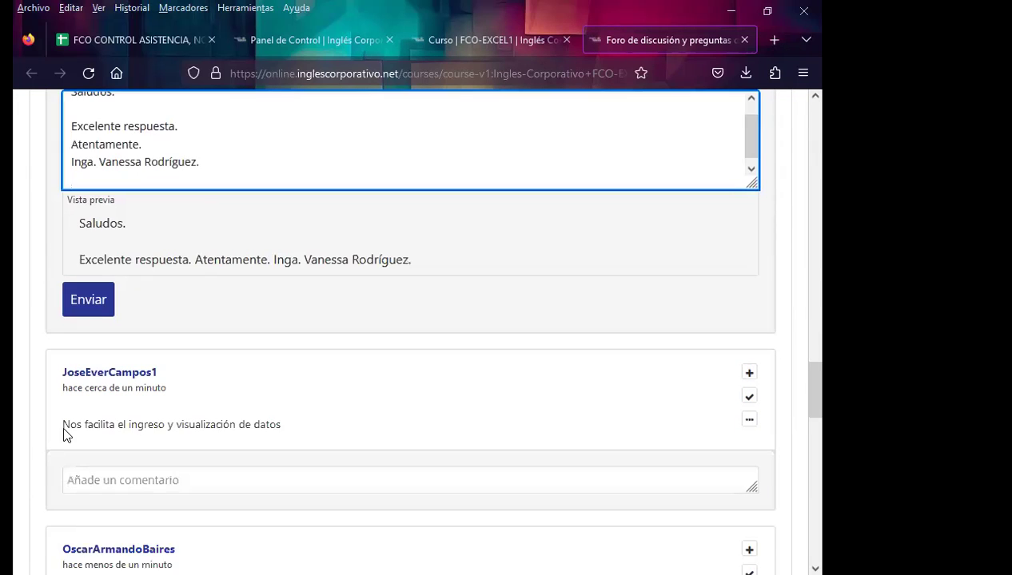
pyautogui.click(88, 294)
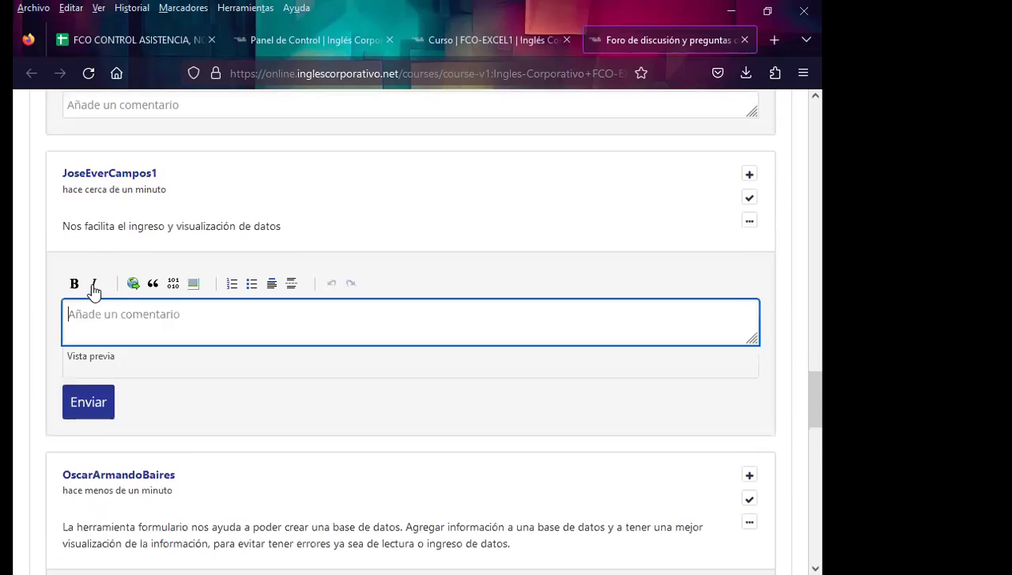
pyautogui.write('Saludos.  Excelente respuesta. Atentamente. Inga. Vanessa Rodríguez.')
pyautogui.scroll(-3, 56, 359)
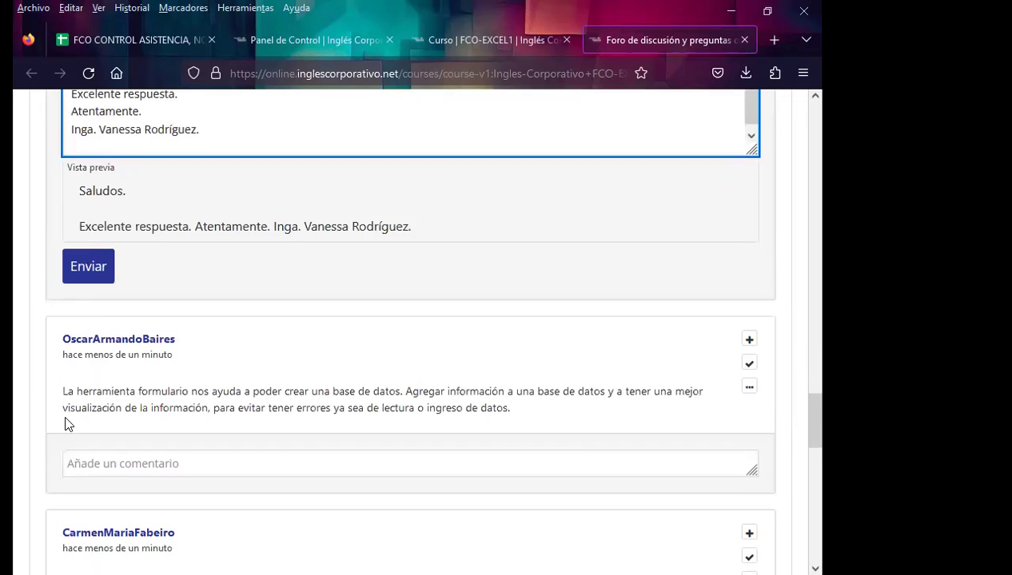
pyautogui.scroll(-3, 72, 320)
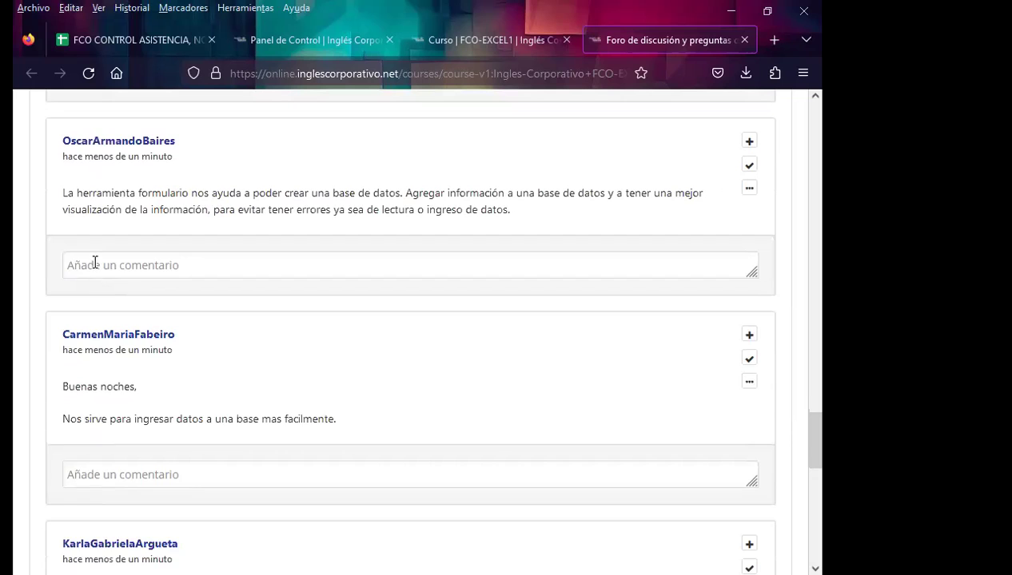
pyautogui.click(95, 264)
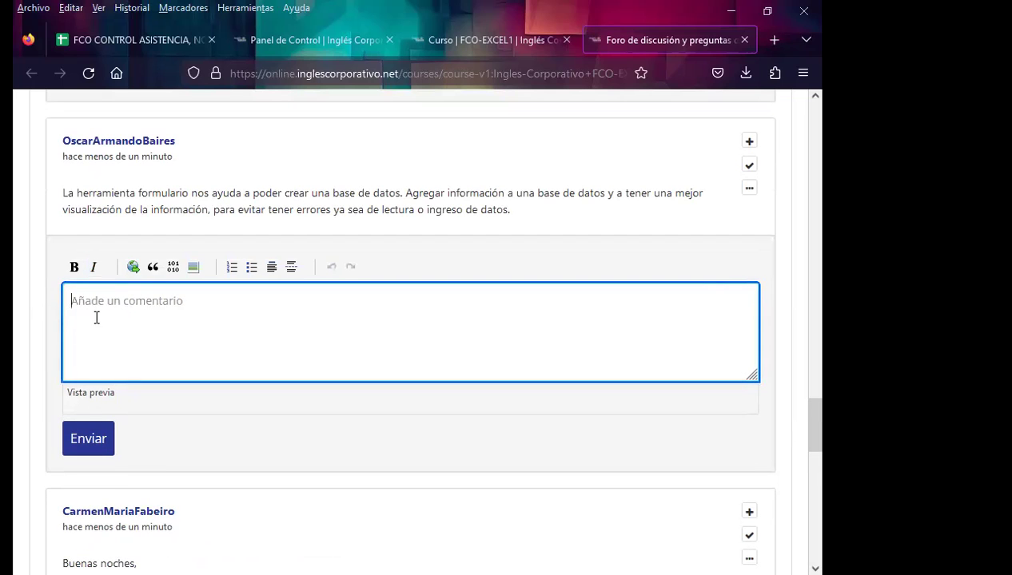
pyautogui.hotkey('ctrl', 'v')
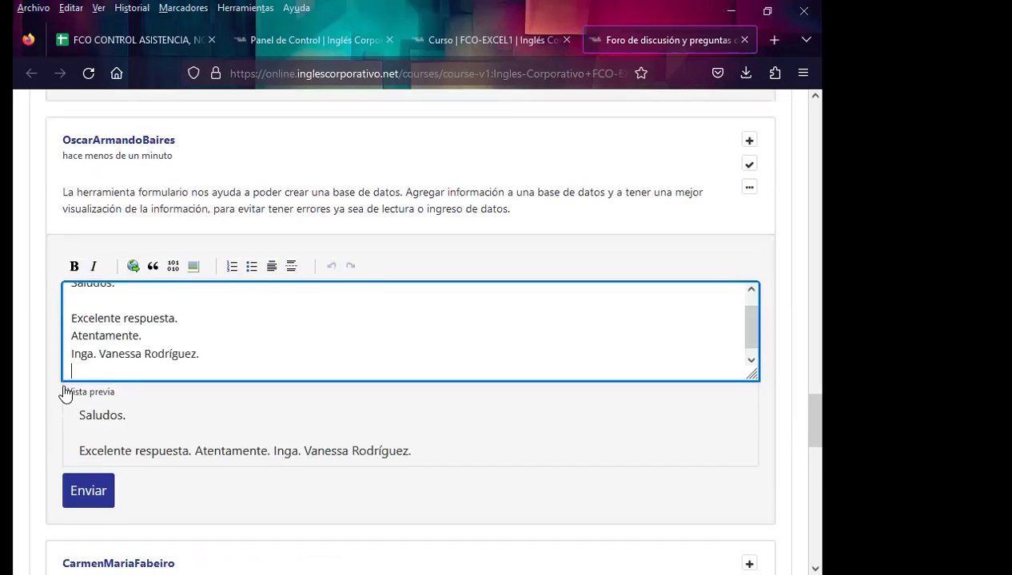
pyautogui.scroll(-3, 63, 391)
pyautogui.click(91, 256)
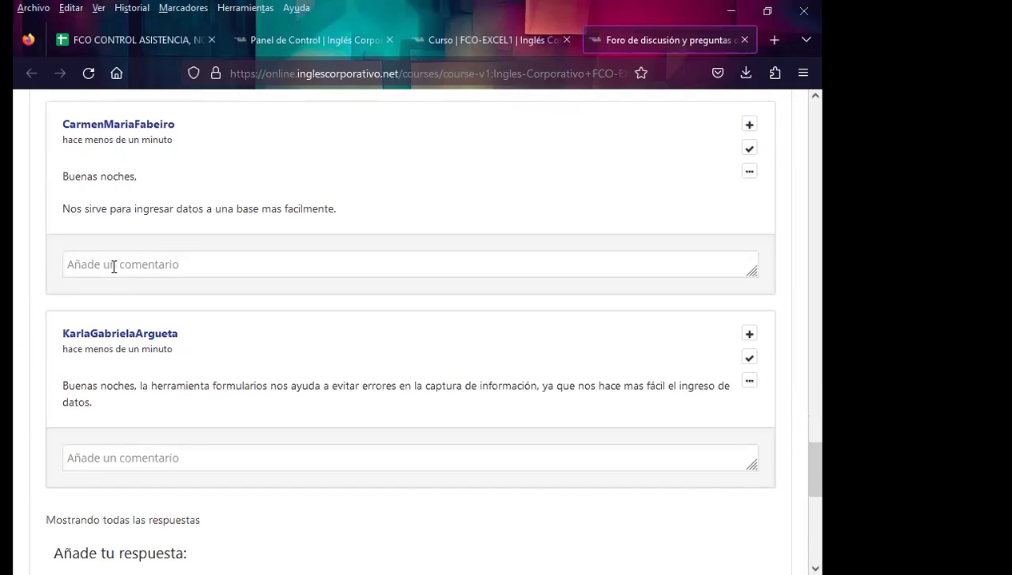
# Step: Post the same greeting comment under the two remaining answers, ending with the last one
pyautogui.click(112, 267)
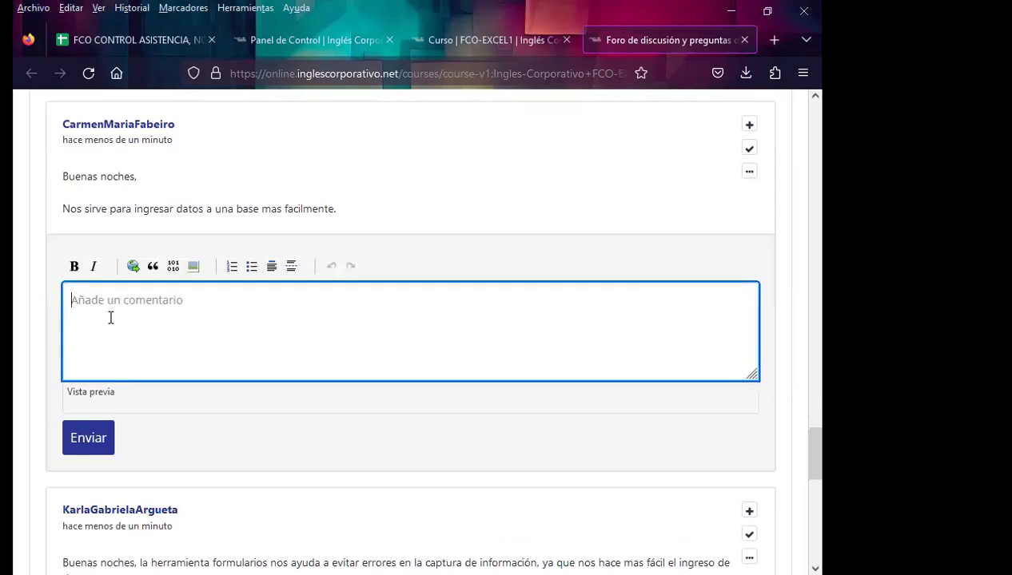
pyautogui.write('Saludos.  Excelente respuesta. Atentamente. Inga. Vanessa Rodríguez.')
pyautogui.scroll(-3, 49, 361)
pyautogui.click(88, 335)
pyautogui.click(100, 310)
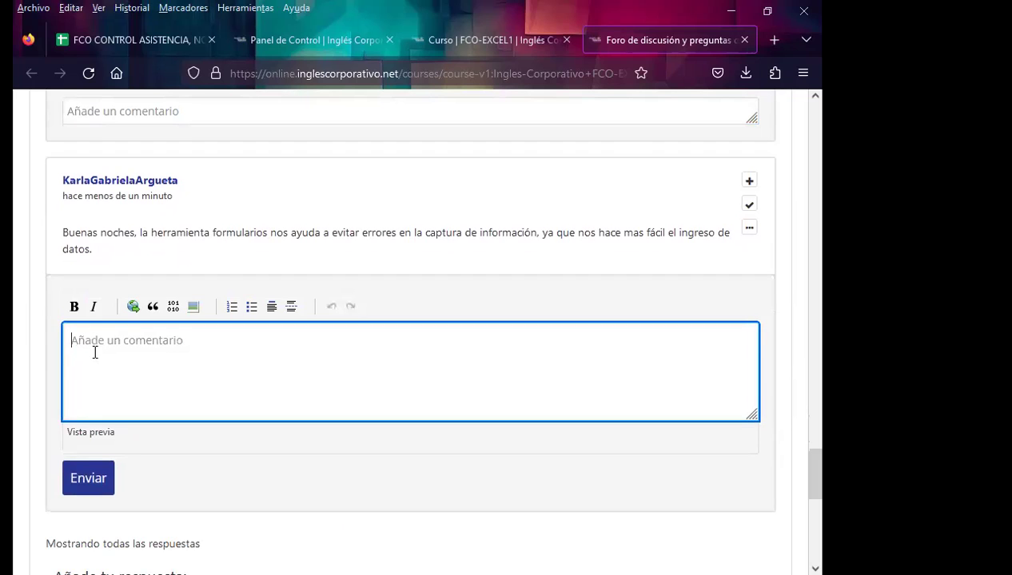
pyautogui.hotkey('ctrl', 'v')
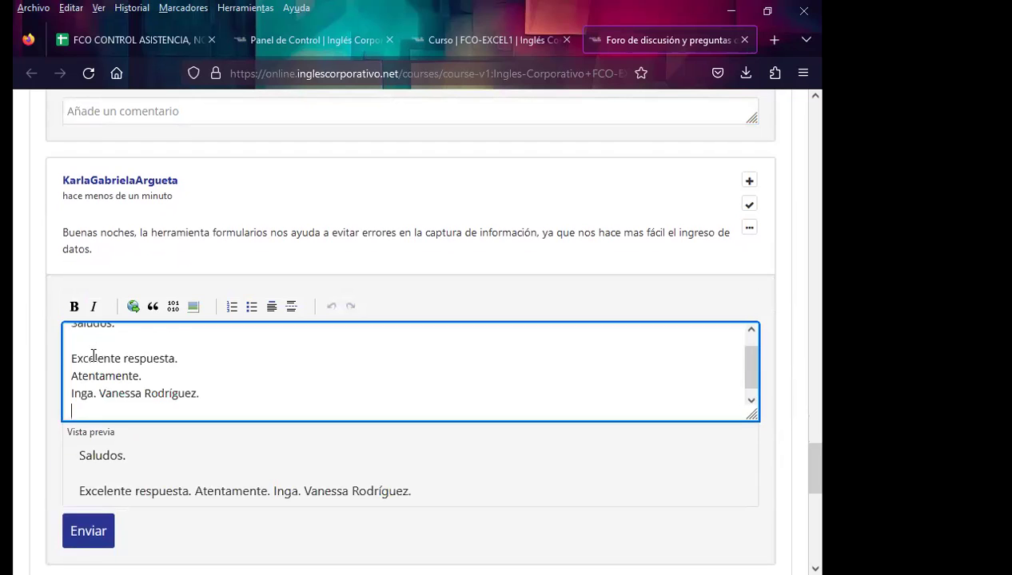
pyautogui.scroll(-3, 80, 375)
pyautogui.click(83, 379)
pyautogui.scroll(-3, 24, 371)
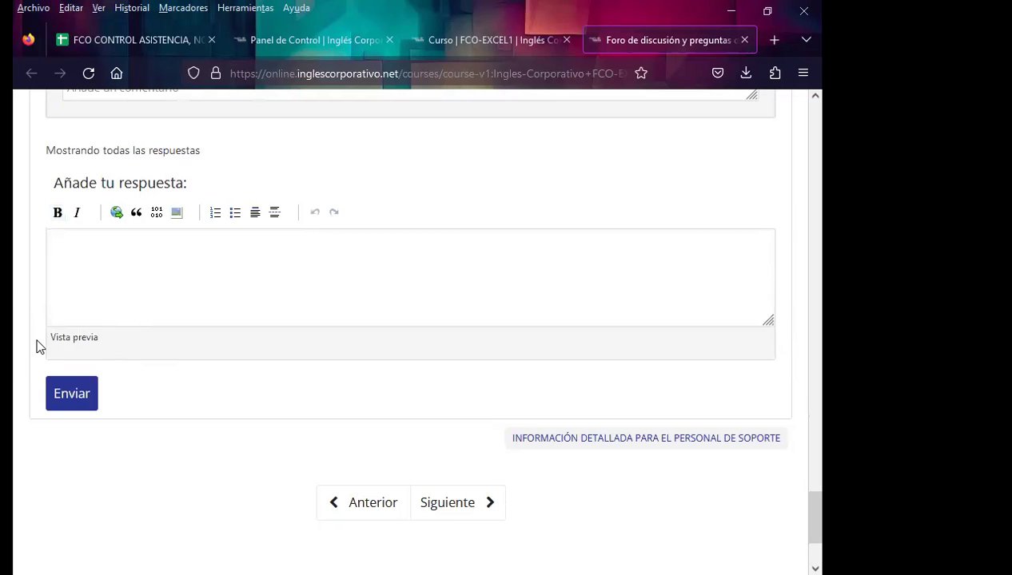
pyautogui.scroll(2, 36, 346)
pyautogui.scroll(3, 36, 346)
pyautogui.scroll(3, 36, 346)
pyautogui.scroll(3, 36, 346)
pyautogui.scroll(3, 36, 346)
pyautogui.scroll(3, 36, 346)
pyautogui.scroll(3, 36, 346)
pyautogui.scroll(5, 36, 346)
pyautogui.scroll(5, 36, 346)
pyautogui.scroll(3, 36, 346)
pyautogui.scroll(-3, 372, 408)
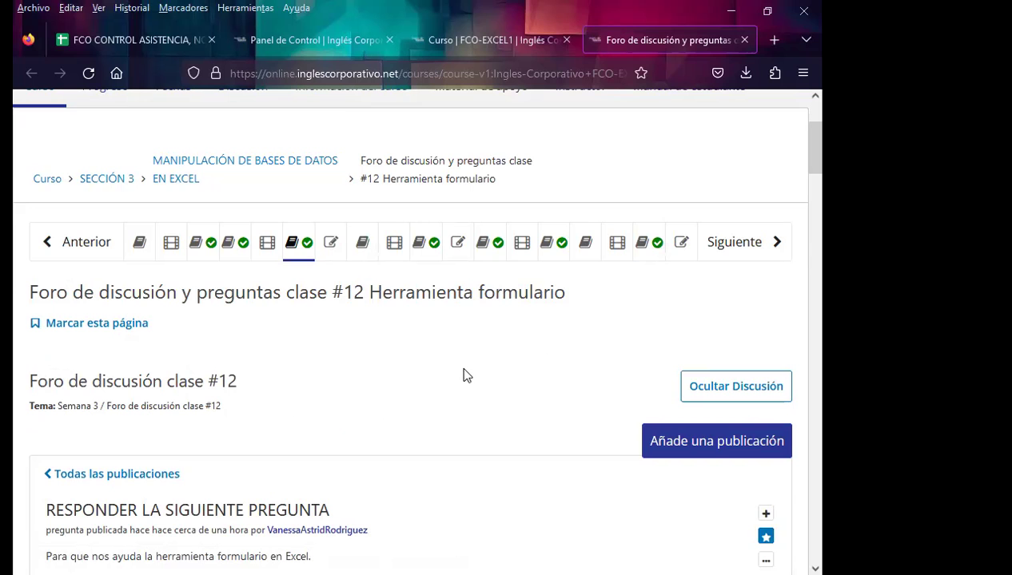
# Step: Review all the commented replies in the thread, then reload the forum page with F5
pyautogui.scroll(-2, 453, 360)
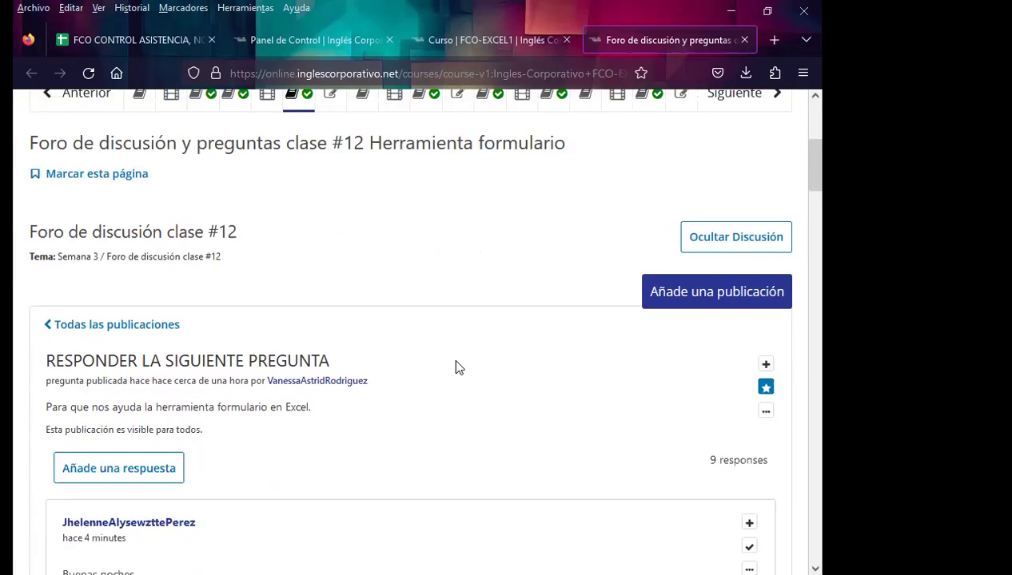
pyautogui.scroll(-1, 450, 357)
pyautogui.scroll(-1, 456, 362)
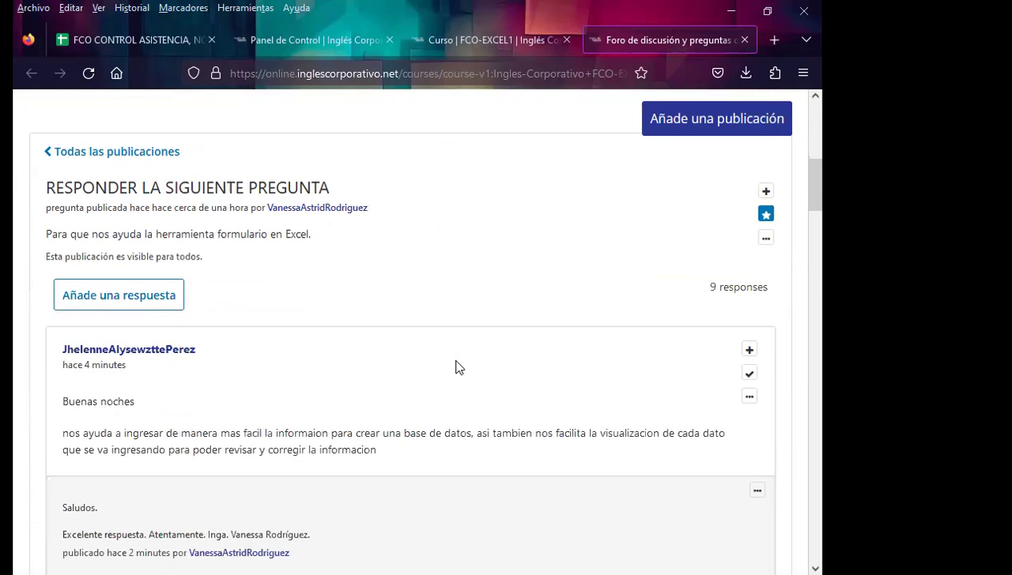
pyautogui.scroll(-2, 459, 370)
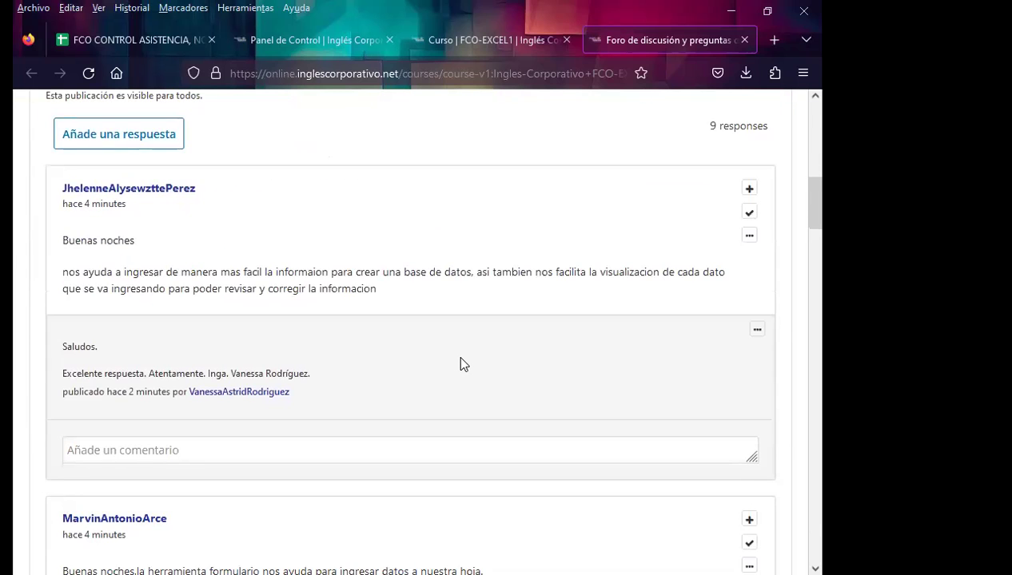
pyautogui.scroll(-2, 462, 365)
pyautogui.scroll(-2, 244, 342)
pyautogui.scroll(-2, 244, 341)
pyautogui.scroll(-2, 245, 342)
pyautogui.scroll(-2, 245, 339)
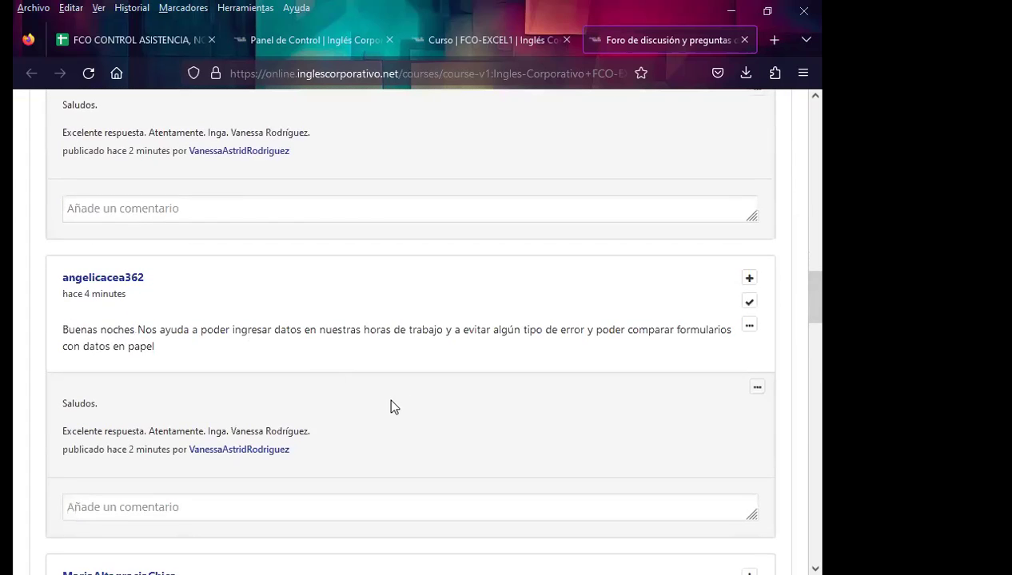
pyautogui.scroll(-1, 390, 400)
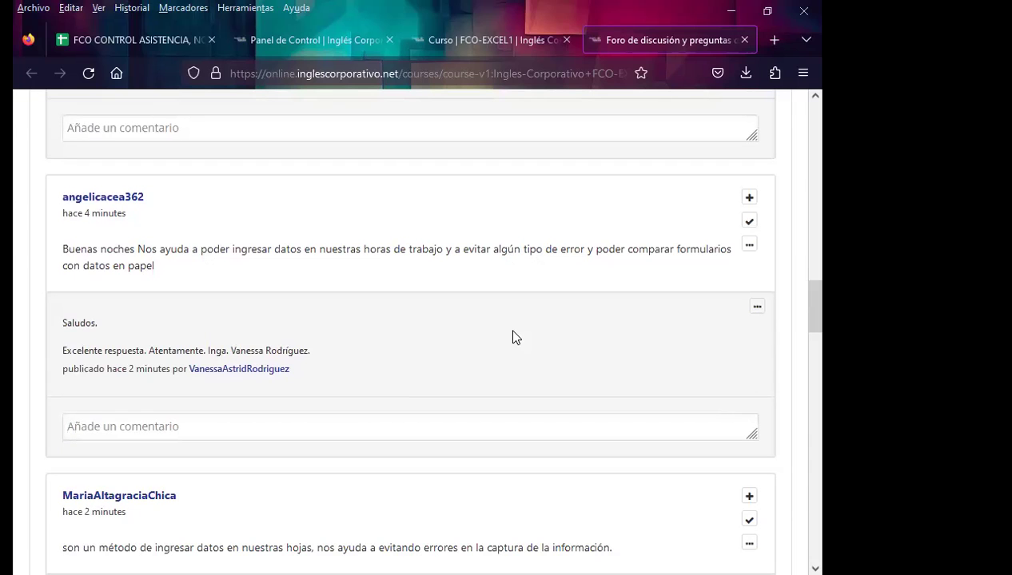
pyautogui.scroll(-3, 372, 361)
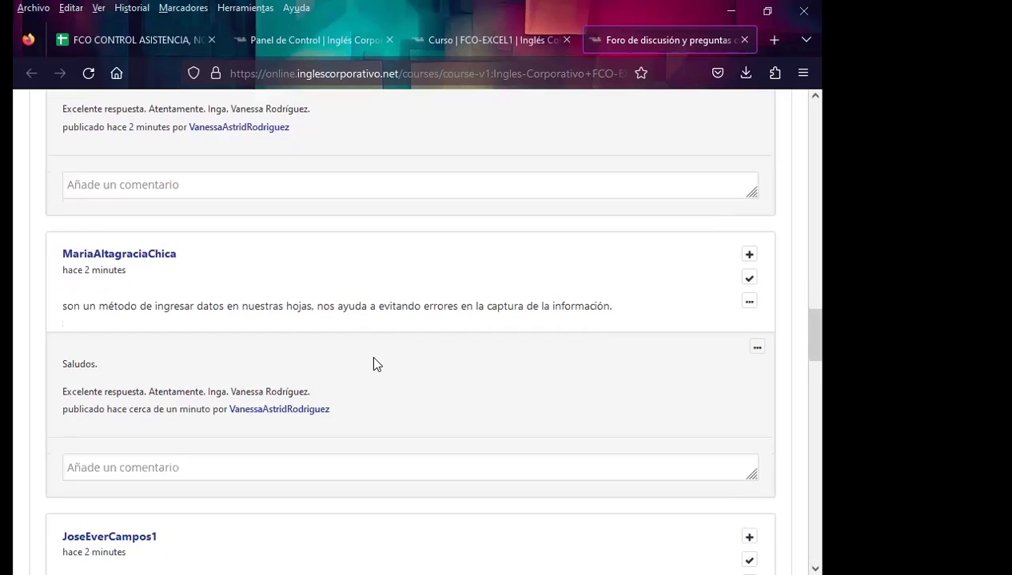
pyautogui.scroll(-3, 370, 364)
pyautogui.scroll(-2, 370, 364)
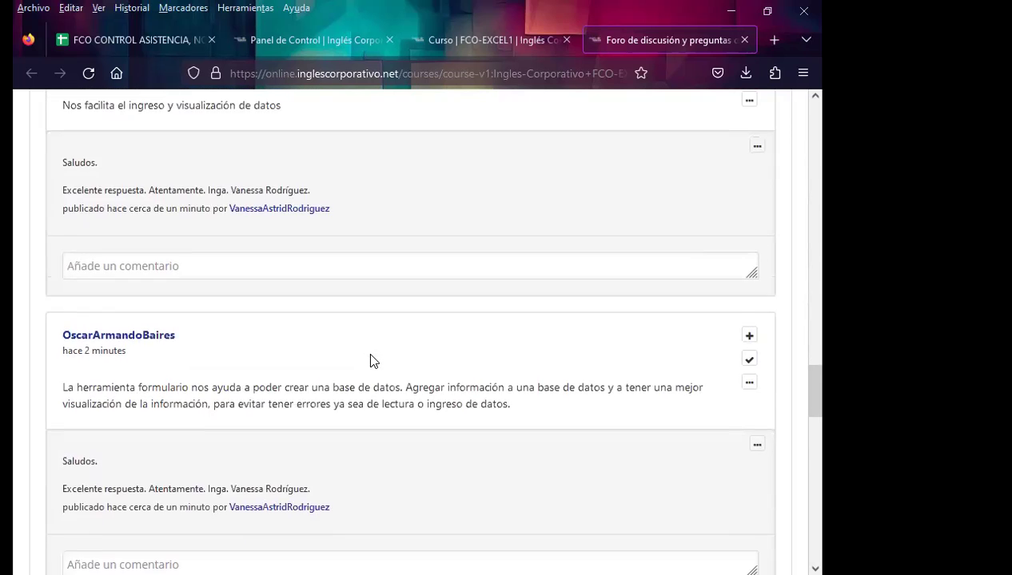
pyautogui.scroll(-2, 370, 363)
pyautogui.scroll(-3, 370, 363)
pyautogui.scroll(-2, 370, 364)
pyautogui.scroll(-1, 375, 355)
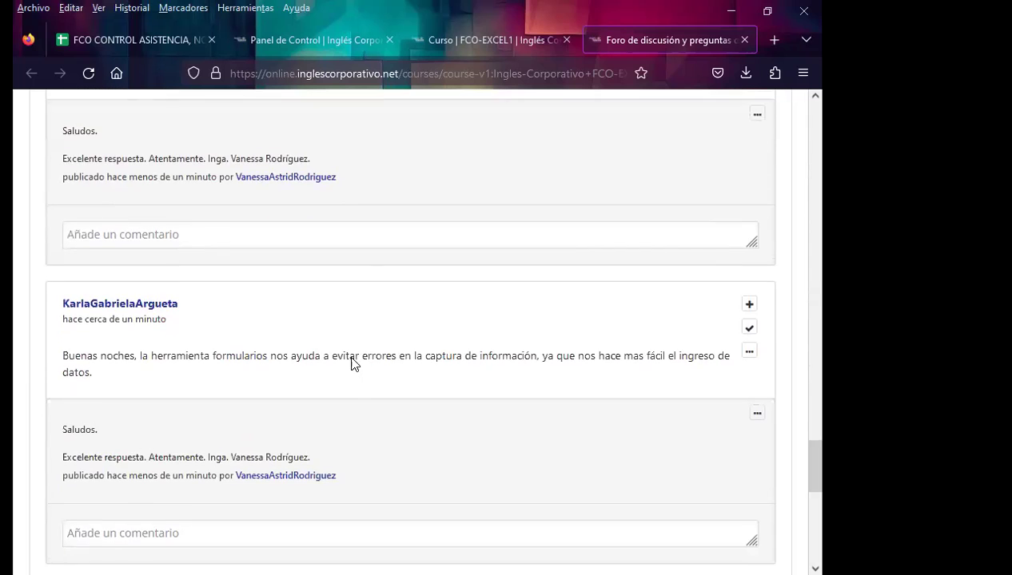
pyautogui.scroll(-2, 352, 361)
pyautogui.press('F5')
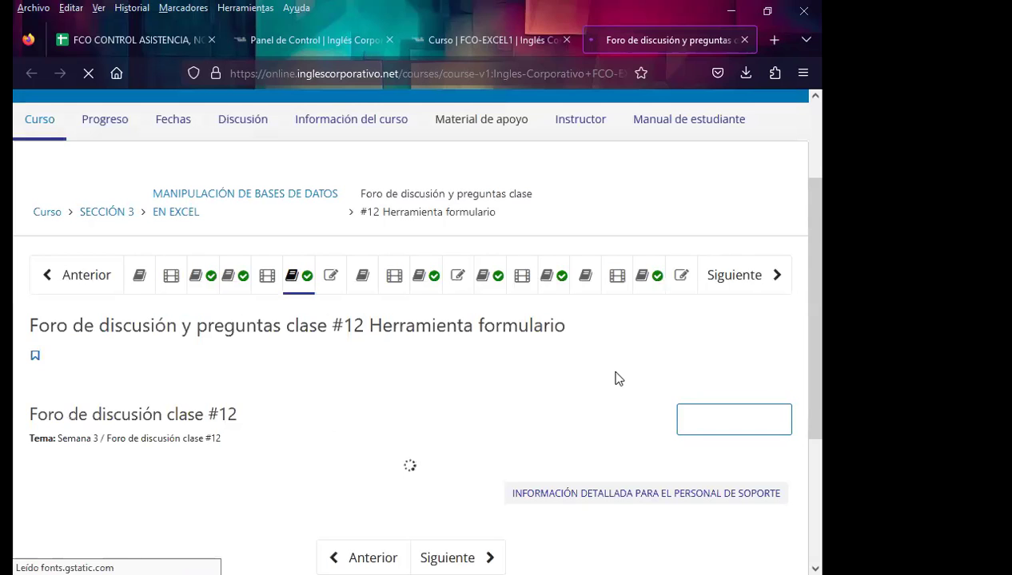
# Step: Open the question thread, now with 11 responses, and scroll to its two newest uncommented answers
pyautogui.scroll(-2, 391, 391)
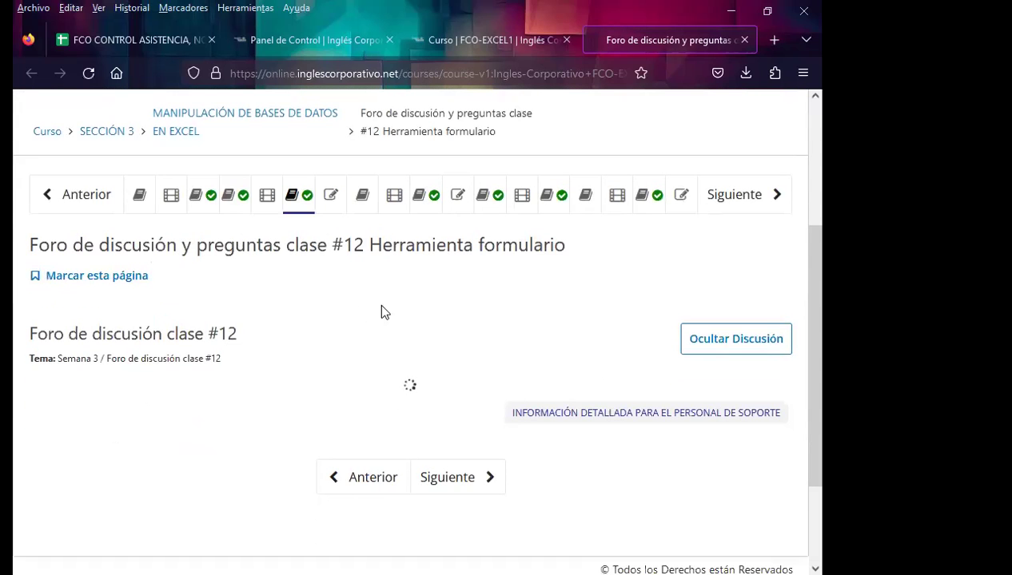
pyautogui.scroll(-2, 363, 328)
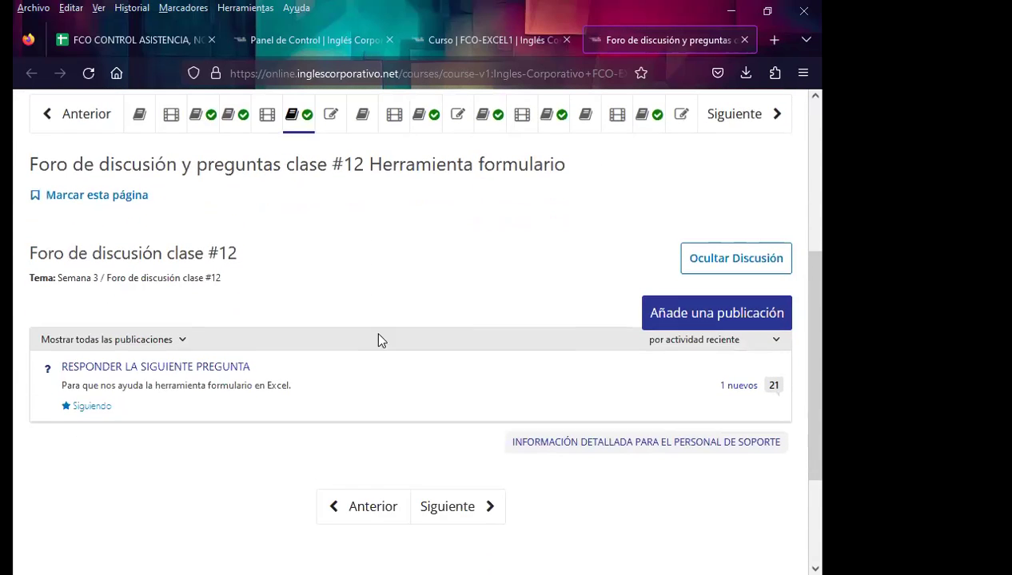
pyautogui.click(192, 369)
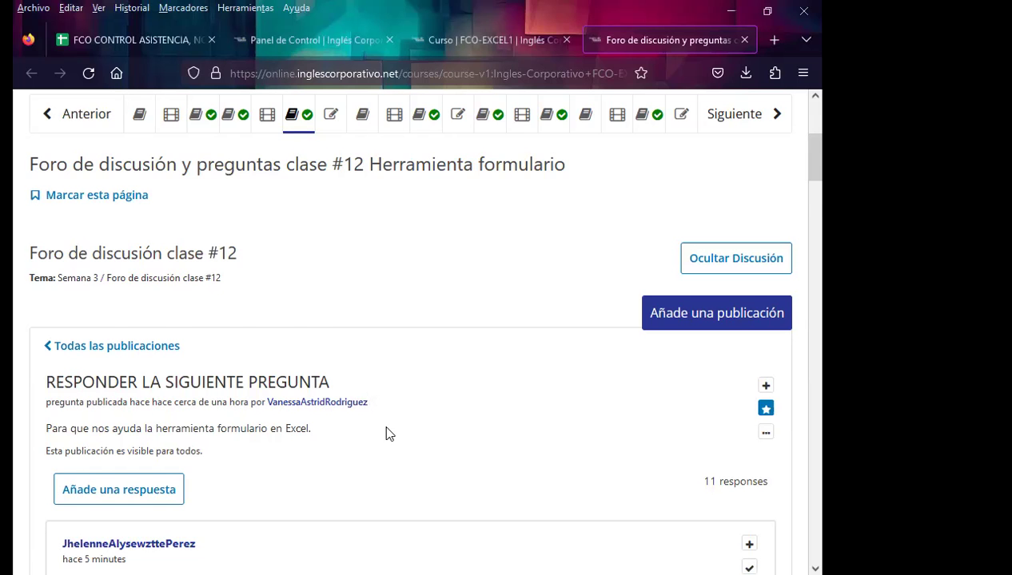
pyautogui.scroll(-3, 528, 385)
pyautogui.scroll(-3, 448, 399)
pyautogui.scroll(-1, 413, 436)
pyautogui.scroll(-2, 413, 435)
pyautogui.scroll(-2, 415, 431)
pyautogui.scroll(-1, 414, 433)
pyautogui.scroll(-2, 414, 431)
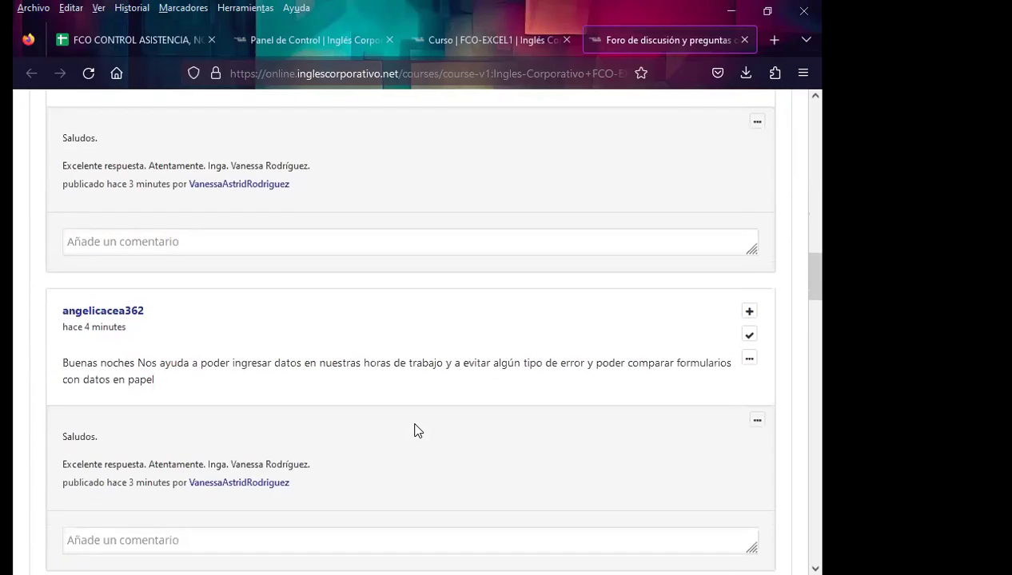
pyautogui.scroll(-3, 413, 424)
pyautogui.scroll(-2, 414, 418)
pyautogui.scroll(-2, 416, 415)
pyautogui.scroll(-2, 416, 414)
pyautogui.scroll(-2, 415, 414)
pyautogui.scroll(-4, 416, 419)
pyautogui.scroll(-2, 414, 423)
pyautogui.scroll(-1, 414, 422)
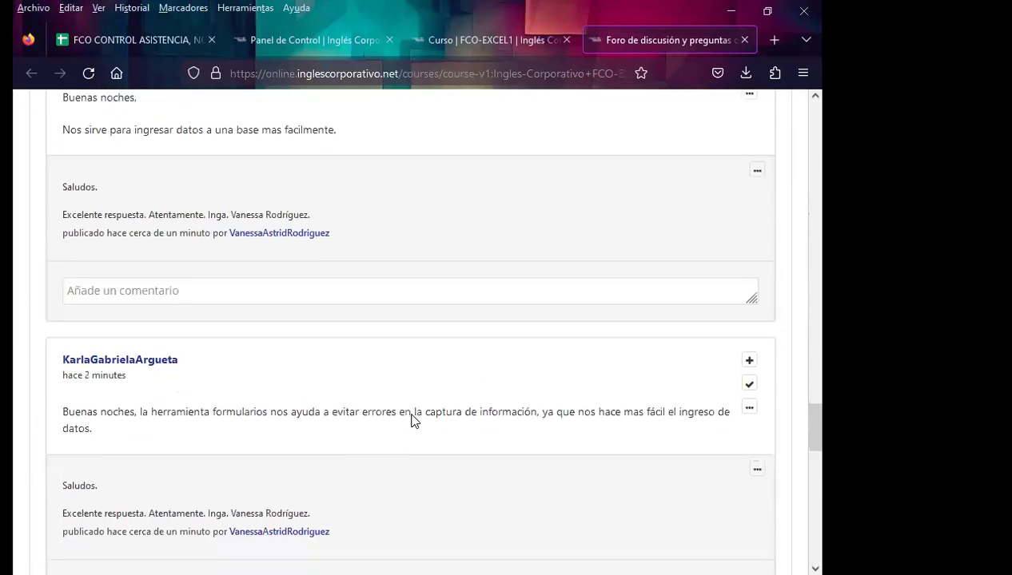
pyautogui.scroll(-2, 381, 409)
pyautogui.scroll(-1, 366, 406)
pyautogui.scroll(-2, 334, 407)
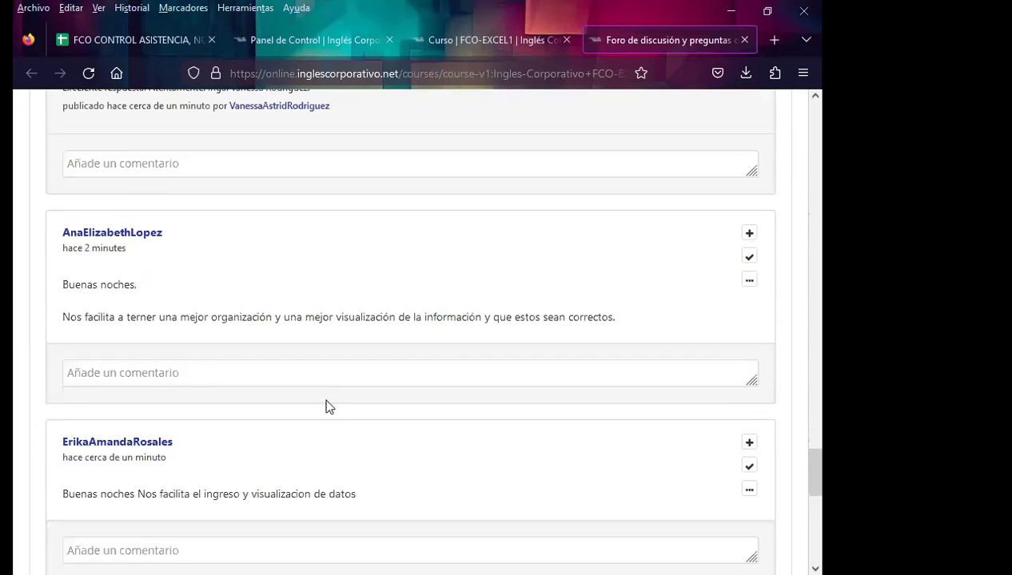
# Step: Post the signed 'Saludos. Excelente respuesta.' comment under the second-to-last student reply
pyautogui.click(150, 374)
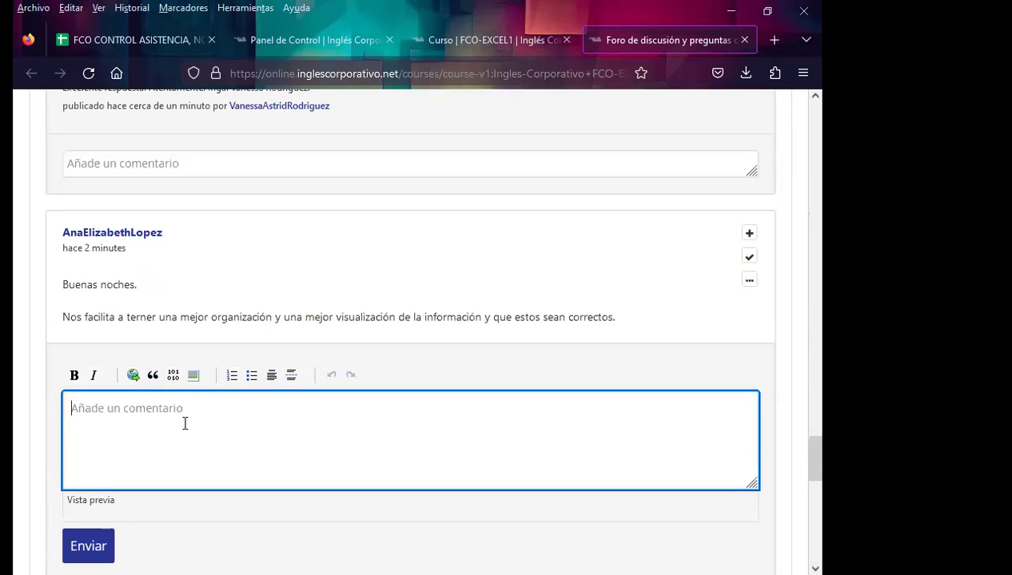
pyautogui.write('Saludos.  Excelente respuesta. Atentamente. Inga. Vanessa Rodríguez.')
pyautogui.scroll(-2, 113, 517)
pyautogui.click(88, 438)
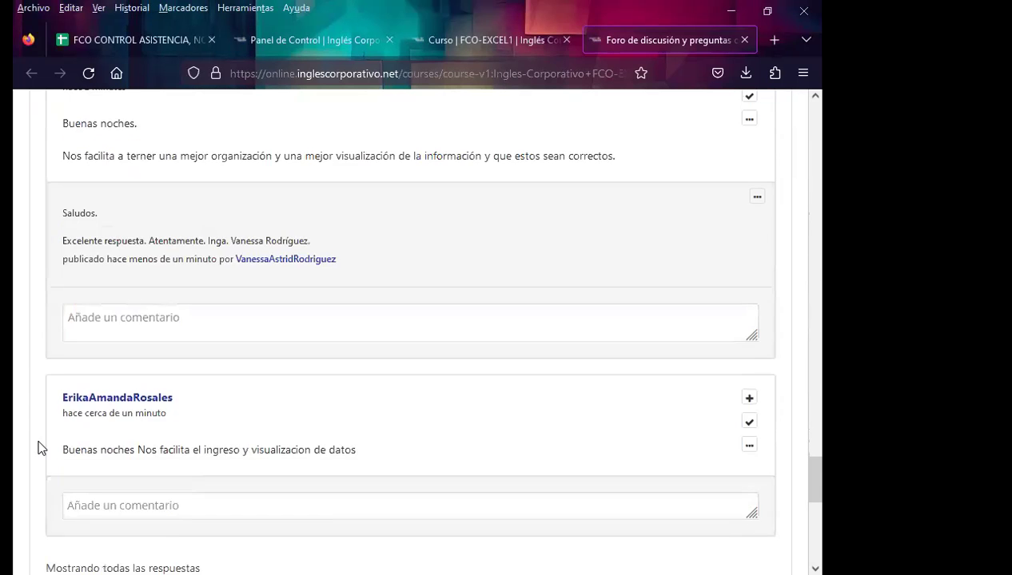
pyautogui.scroll(-1, 64, 448)
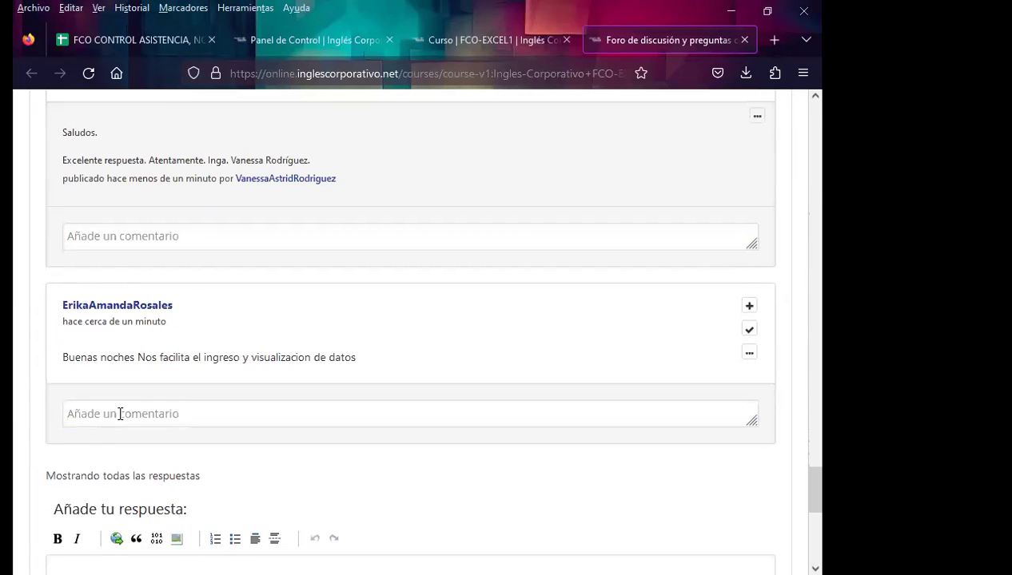
# Step: Post the same signed comment under the final student reply, leaving every response answered
pyautogui.click(120, 414)
pyautogui.write('Saludos.  Excelente respuesta. Atentamente. Inga. Vanessa Rodríguez.')
pyautogui.scroll(-2, 24, 445)
pyautogui.click(80, 484)
pyautogui.scroll(2, 22, 427)
pyautogui.scroll(1, 24, 427)
pyautogui.scroll(1, 24, 427)
pyautogui.scroll(3, 23, 426)
pyautogui.scroll(3, 24, 432)
pyautogui.scroll(3, 24, 433)
pyautogui.scroll(3, 26, 433)
pyautogui.scroll(3, 34, 432)
pyautogui.scroll(3, 33, 436)
pyautogui.scroll(3, 37, 437)
pyautogui.scroll(3, 42, 436)
pyautogui.scroll(3, 56, 433)
pyautogui.scroll(3, 65, 433)
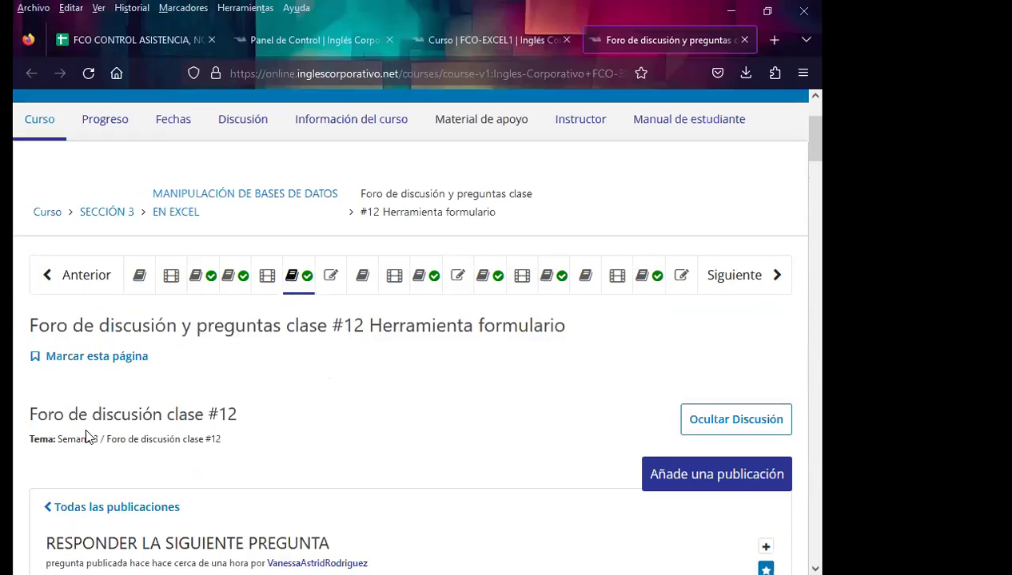
pyautogui.scroll(1, 90, 435)
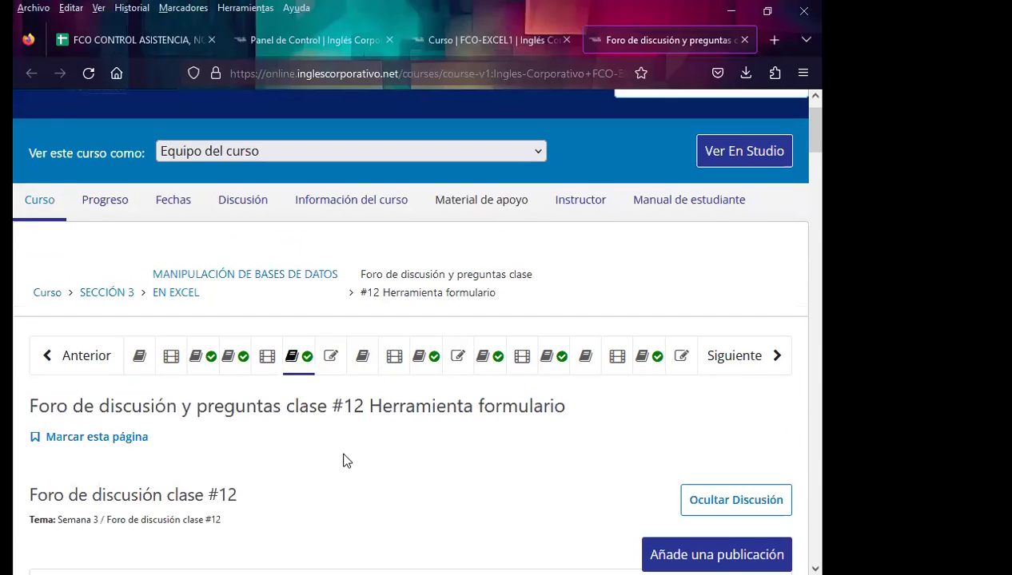
pyautogui.click(100, 203)
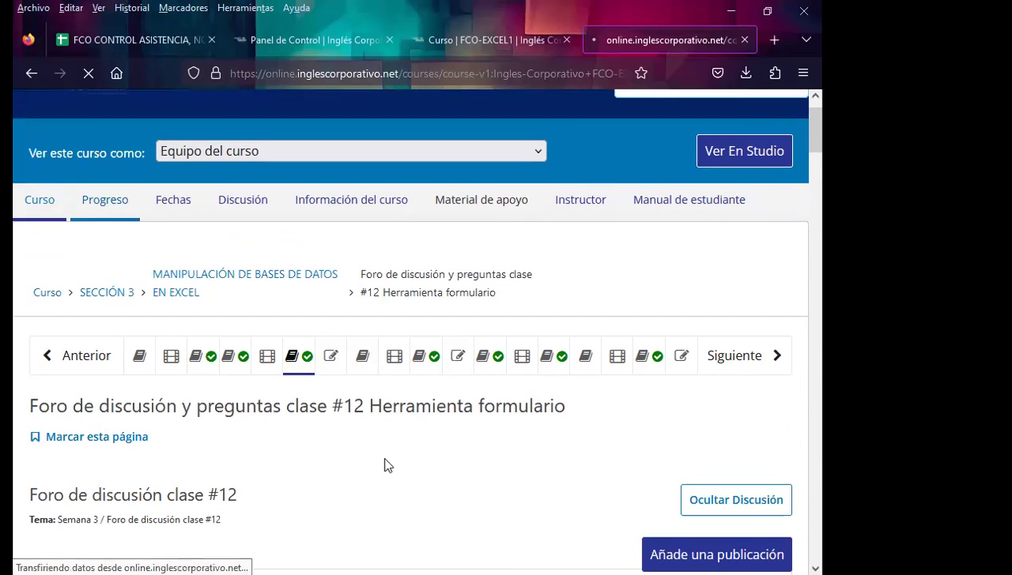
pyautogui.scroll(-3, 387, 460)
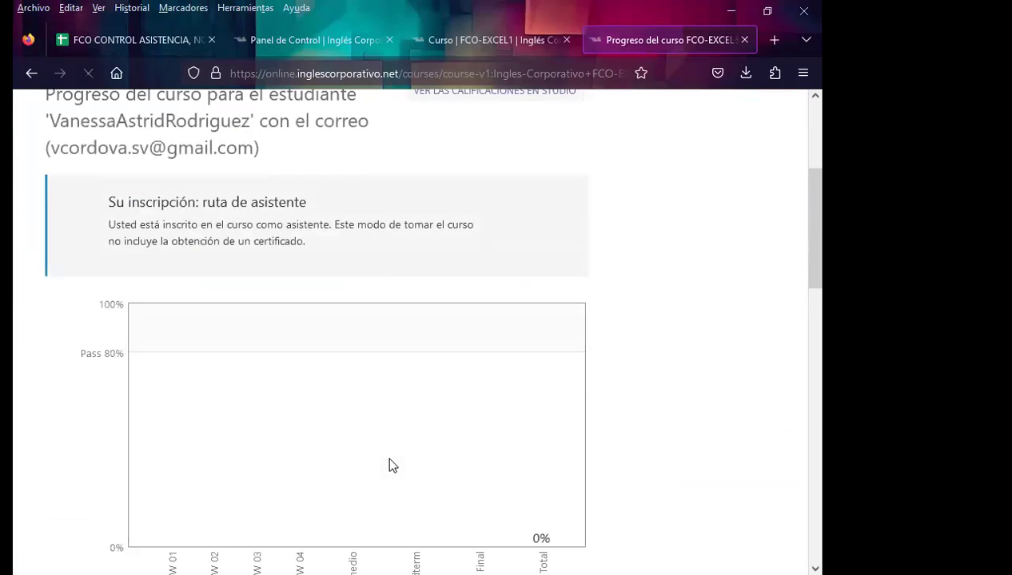
pyautogui.scroll(-4, 389, 460)
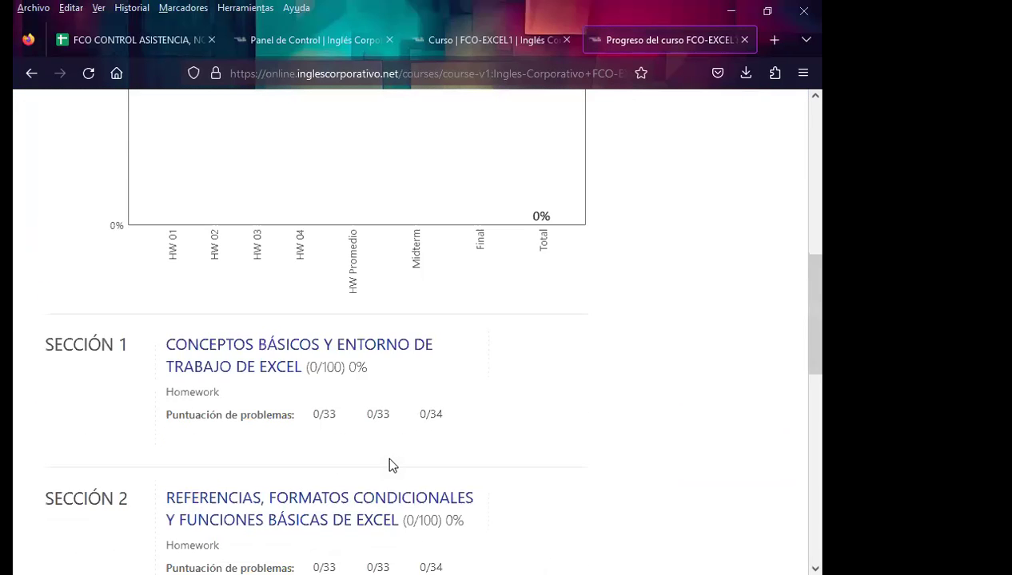
pyautogui.scroll(6, 389, 465)
pyautogui.scroll(3, 480, 439)
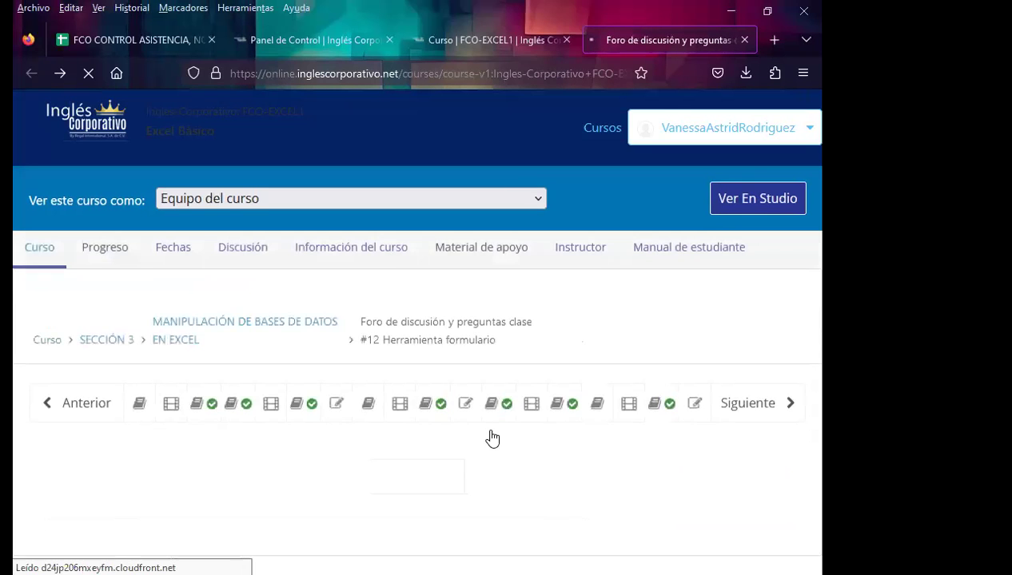
# Step: Jump to the 3.4 Series de relleno unit and back to the class #12 forum, now showing 25 posts
pyautogui.scroll(-3, 492, 439)
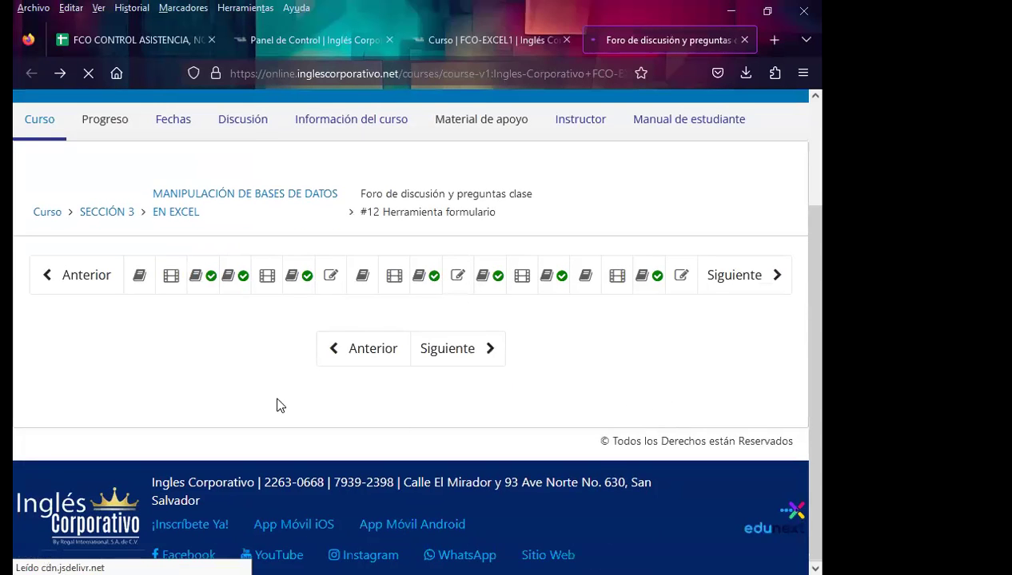
pyautogui.click(371, 290)
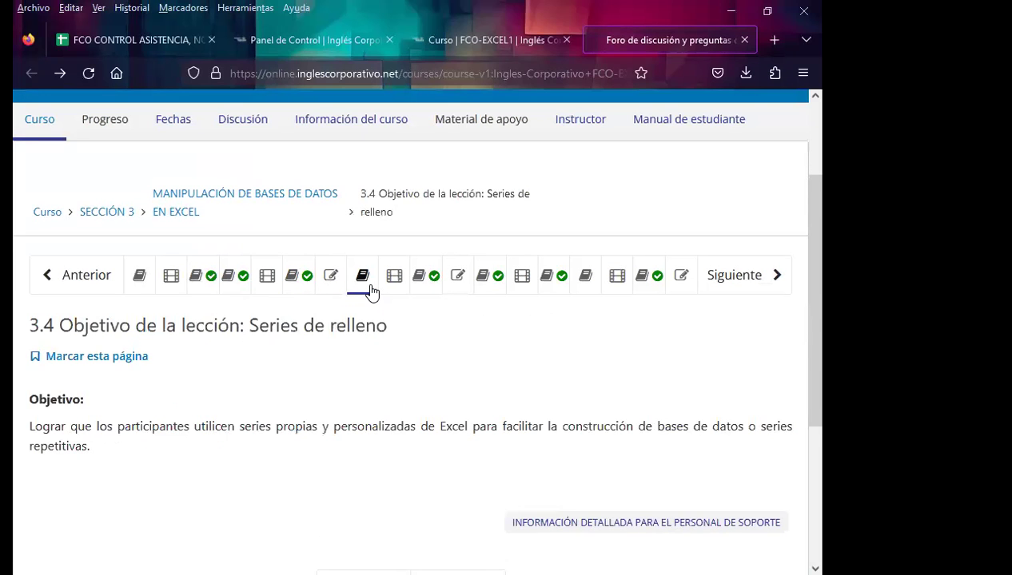
pyautogui.click(294, 281)
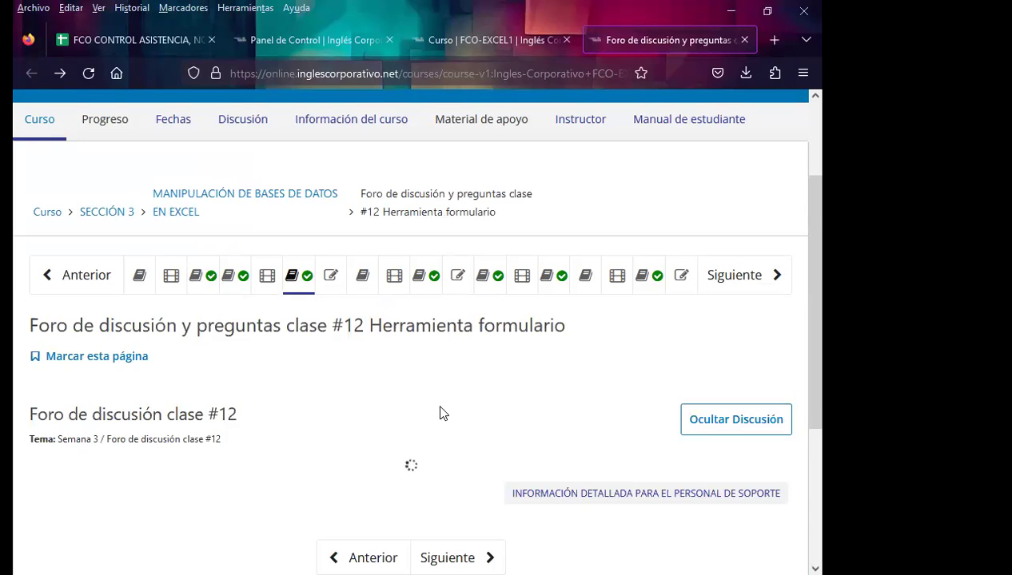
pyautogui.scroll(-3, 472, 399)
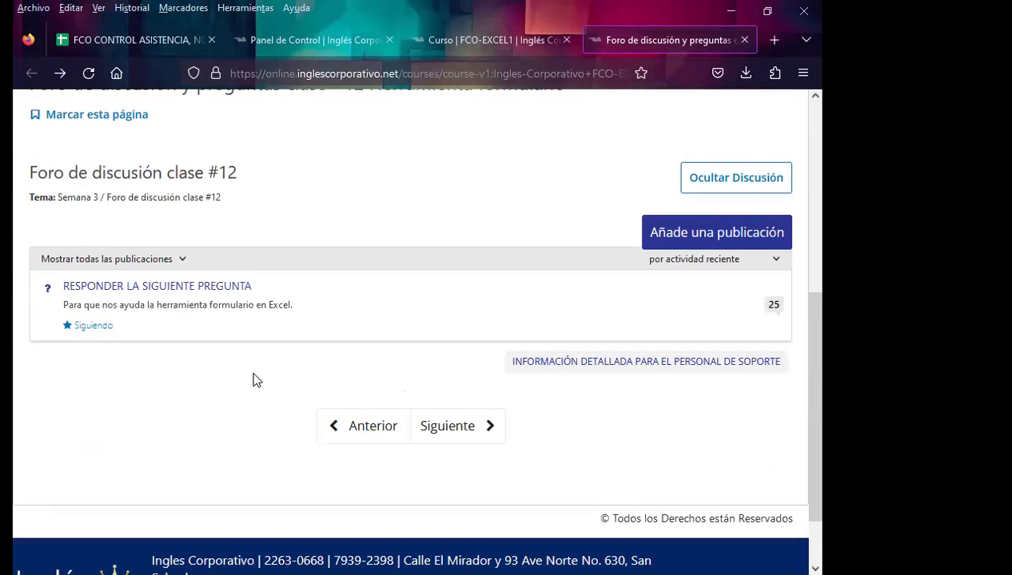
pyautogui.scroll(-2, 253, 380)
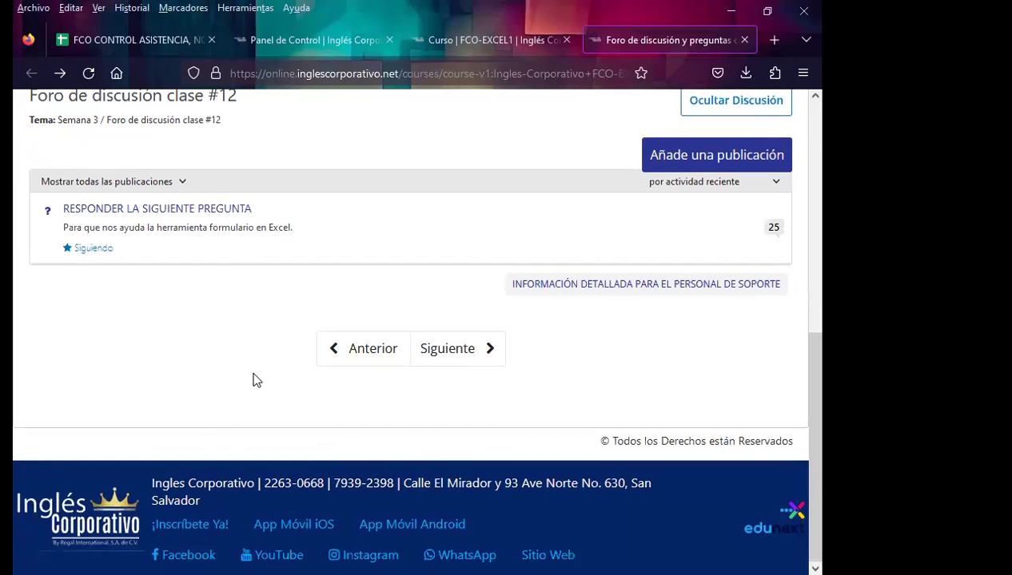
pyautogui.scroll(2, 253, 381)
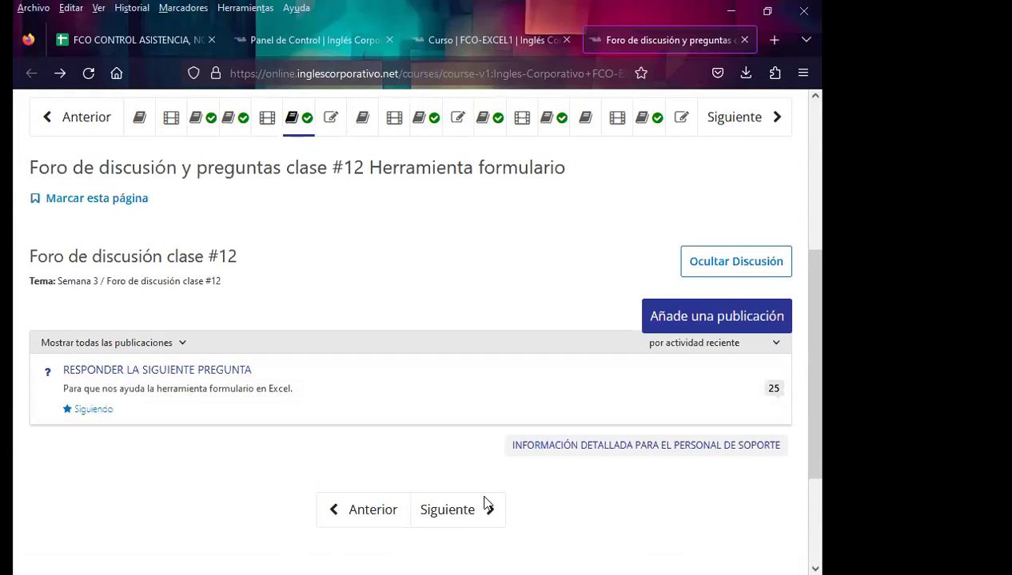